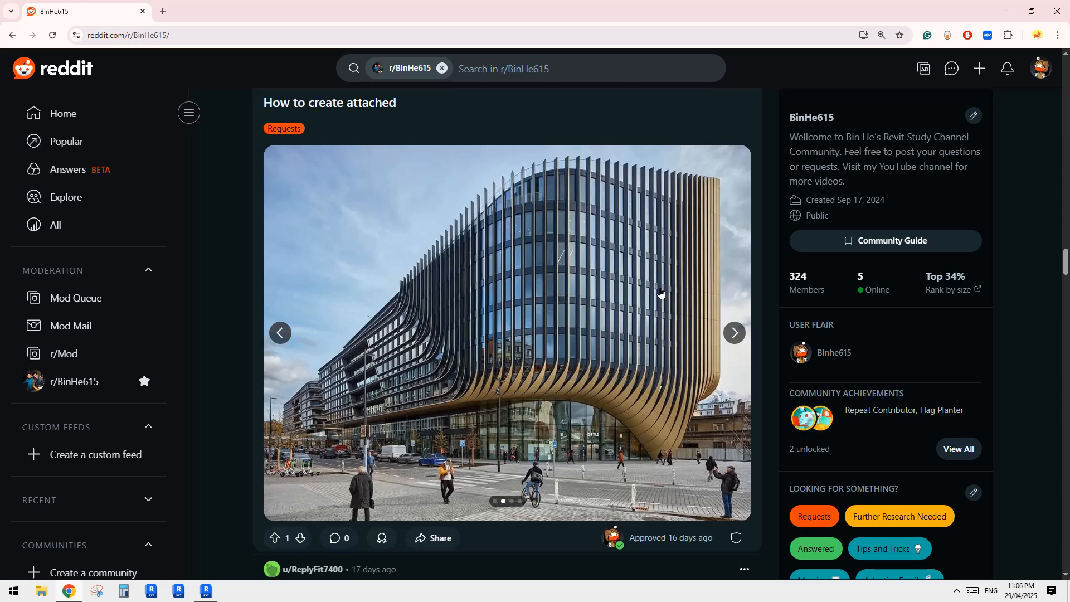
Switch to Revit and compare the curved finned facade model with the building photo in the reddit post.
{"action": "left_click", "coordinate": [210, 592]}
{"action": "left_click", "coordinate": [209, 593]}
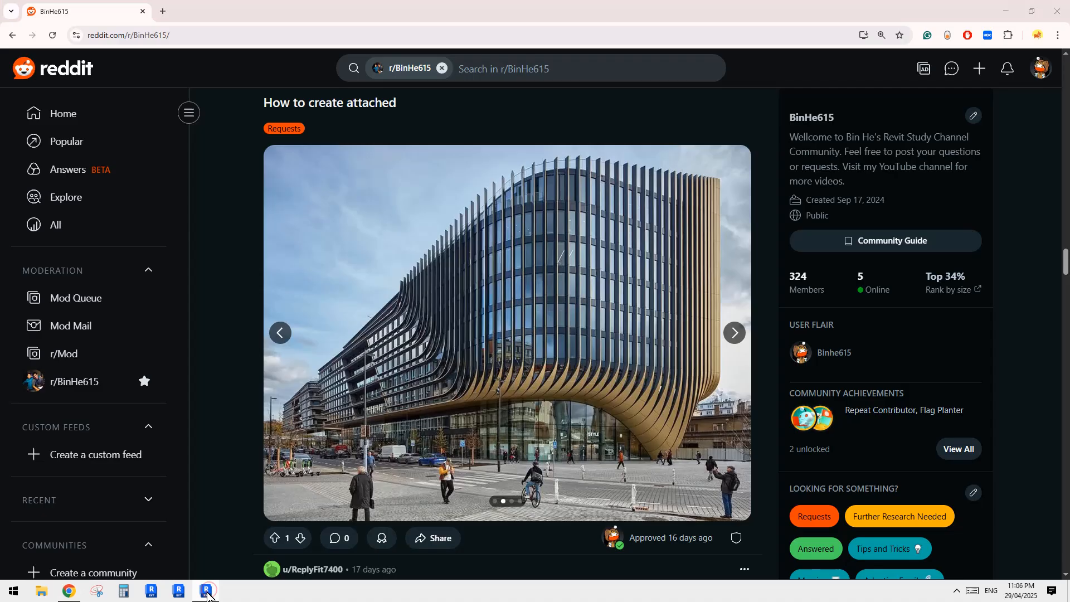
{"action": "left_click", "coordinate": [208, 592]}
{"action": "scroll", "coordinate": [562, 446], "scroll_direction": "up", "scroll_amount": 5}
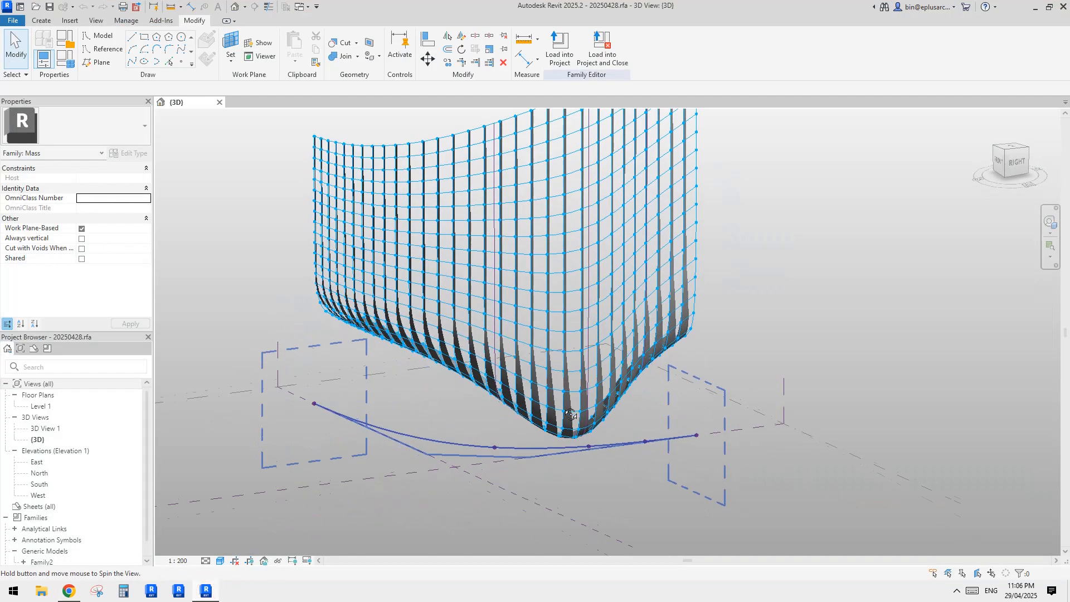
{"action": "left_click", "coordinate": [526, 449]}
{"action": "middle_click_drag", "start_coordinate": [543, 454], "coordinate": [440, 484], "text": "shift"}
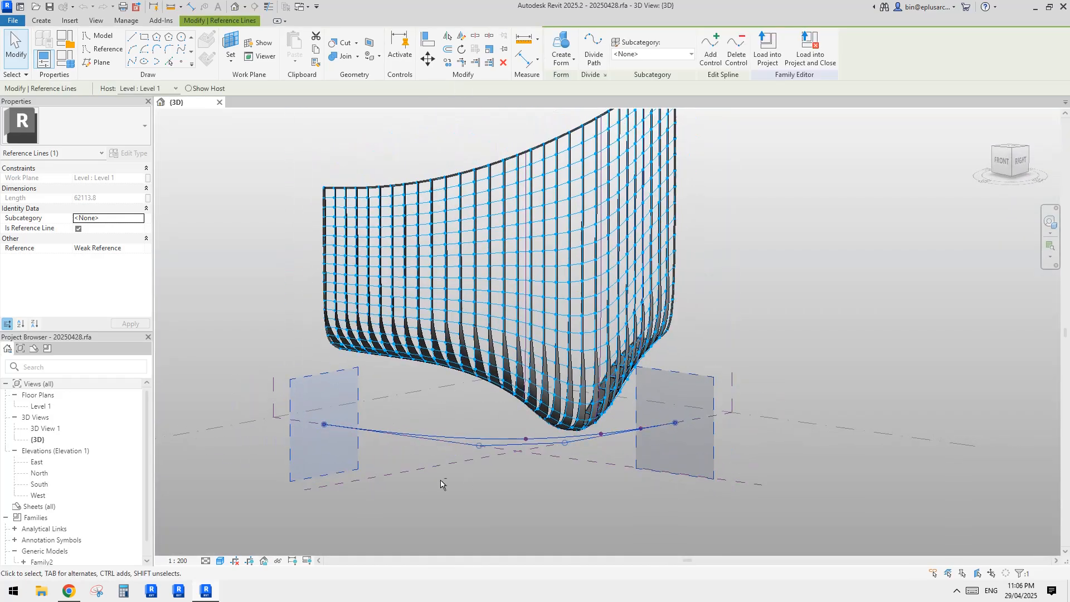
{"action": "left_click", "coordinate": [77, 588]}
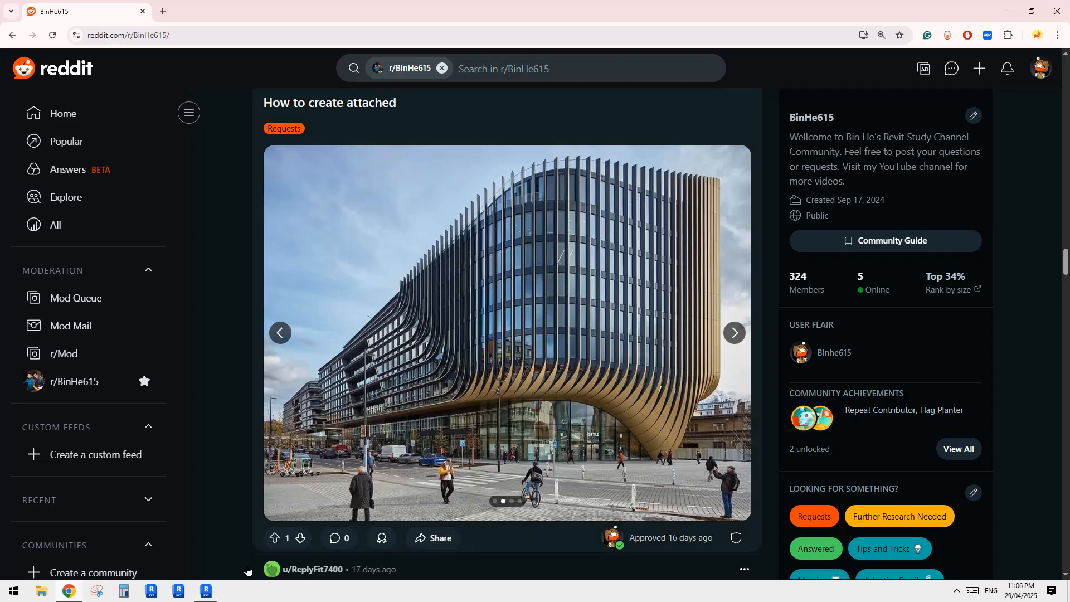
{"action": "left_click", "coordinate": [205, 590]}
Examine the curved facade fins and the base reference curve from several angles in the 3D view.
{"action": "middle_click_drag", "start_coordinate": [478, 473], "coordinate": [563, 501], "text": "shift"}
{"action": "scroll", "coordinate": [559, 459], "scroll_direction": "up", "scroll_amount": 1}
{"action": "middle_click_drag", "start_coordinate": [474, 403], "coordinate": [530, 393], "text": "shift"}
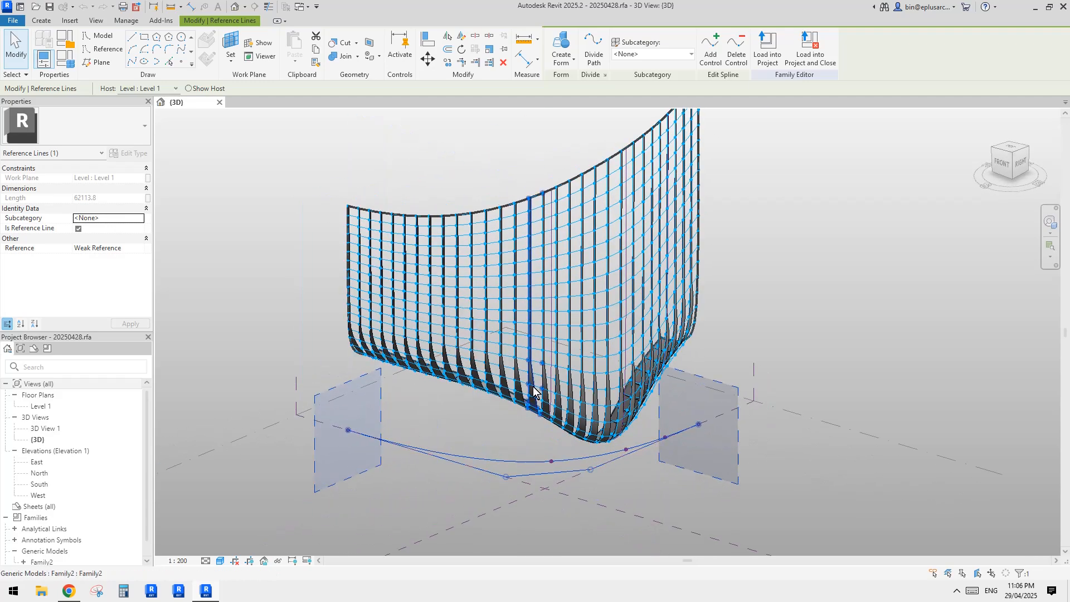
{"action": "middle_click_drag", "start_coordinate": [613, 443], "coordinate": [432, 451], "text": "shift"}
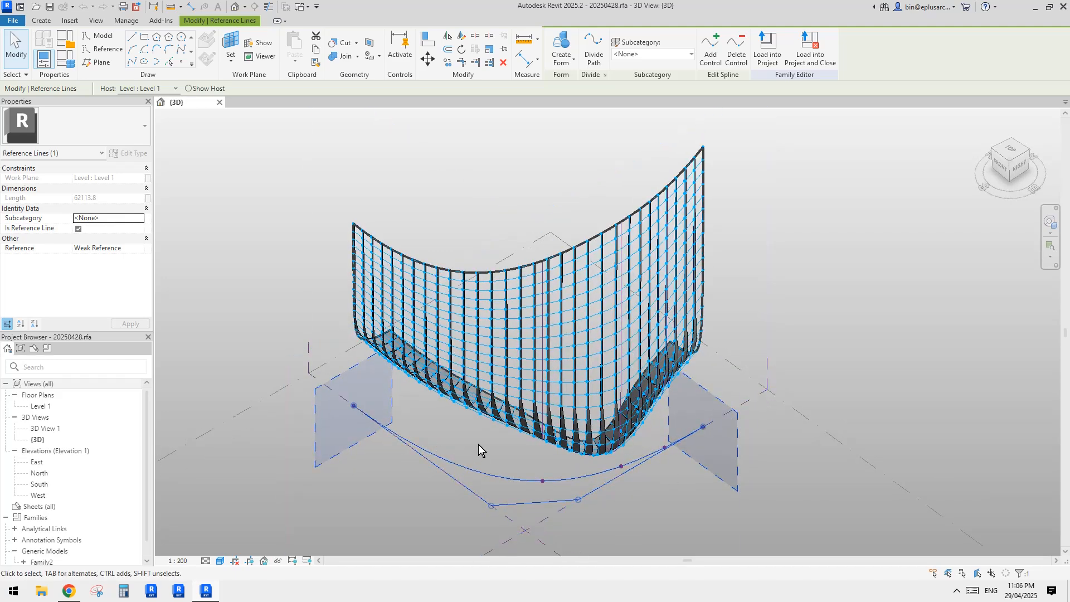
{"action": "middle_click_drag", "start_coordinate": [477, 450], "coordinate": [539, 475], "text": "shift"}
{"action": "left_click", "coordinate": [334, 451]}
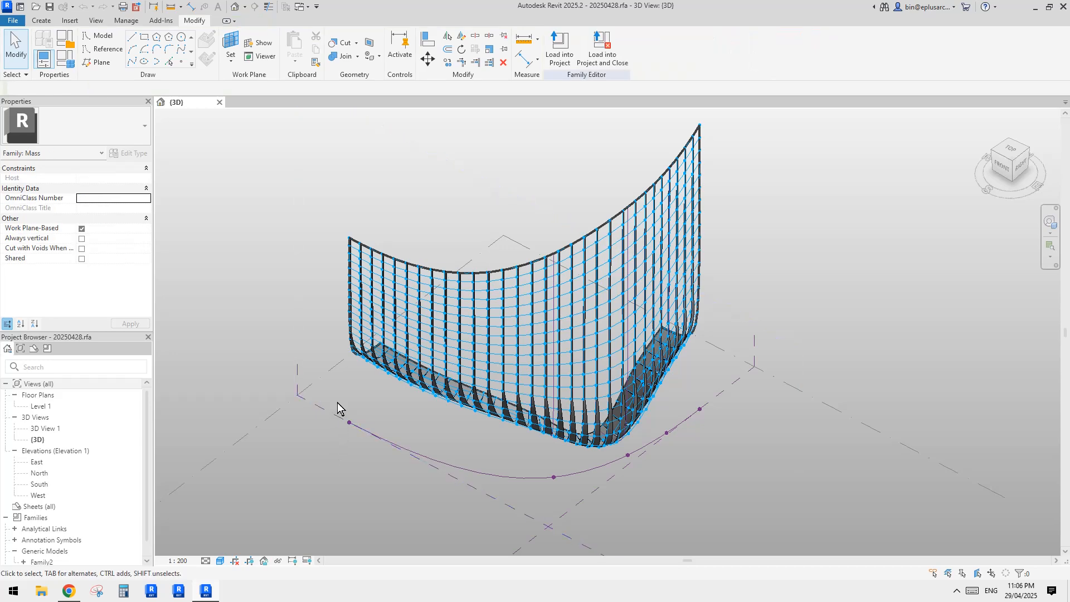
{"action": "left_click_drag", "start_coordinate": [362, 447], "coordinate": [364, 447]}
{"action": "middle_click_drag", "start_coordinate": [359, 431], "coordinate": [383, 446]}
{"action": "key", "text": "Escape"}
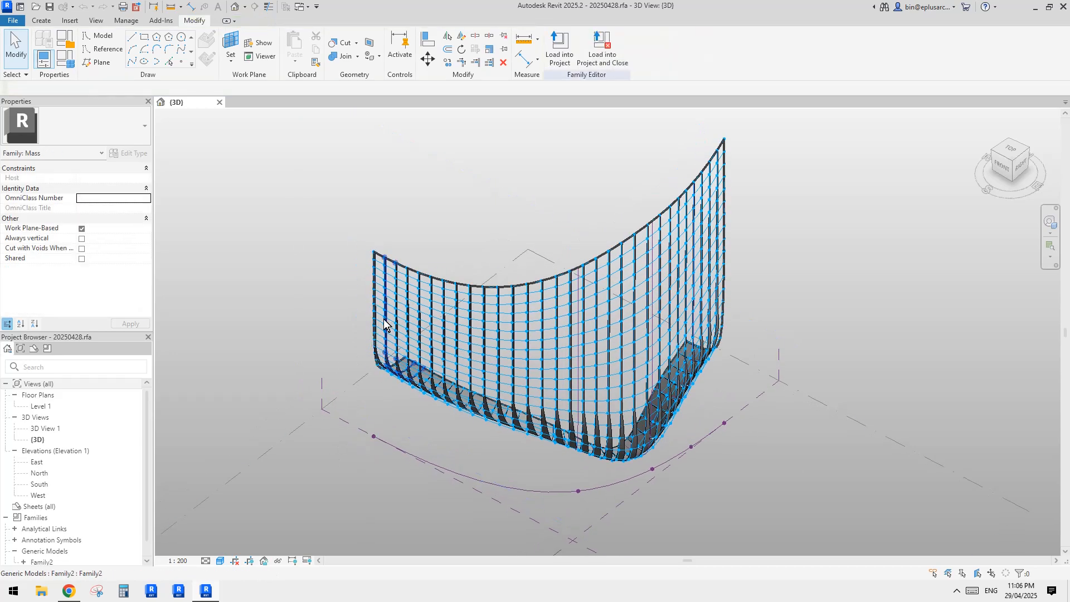
Temporarily isolate the reference lines in the 3D view, starting from the curved base line.
{"action": "left_click", "coordinate": [480, 482]}
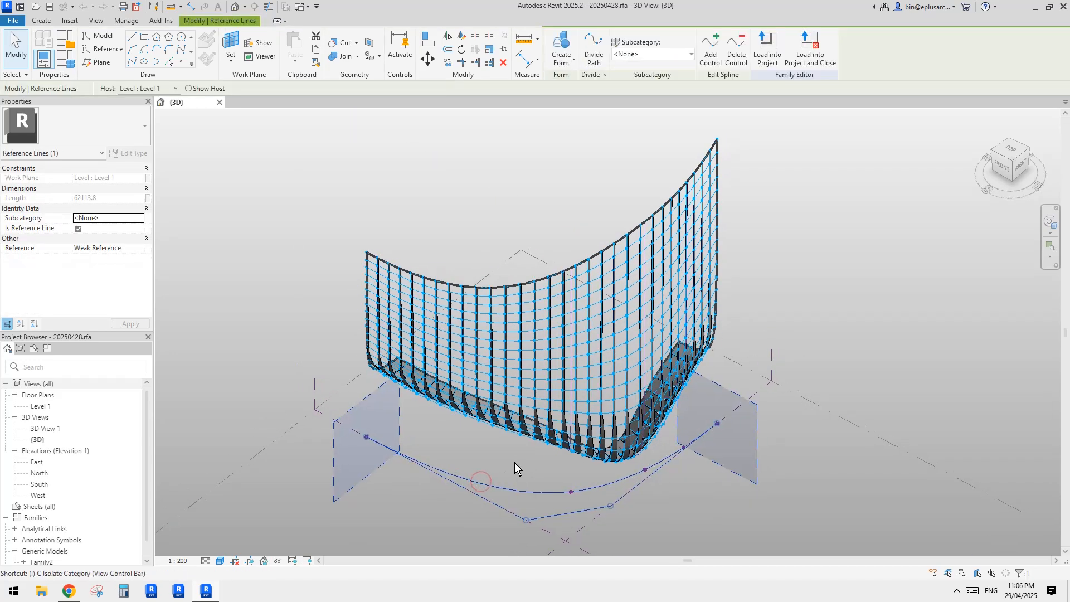
{"action": "key", "text": "h"}
{"action": "key", "text": "i"}
{"action": "key", "text": "Escape"}
{"action": "middle_click_drag", "start_coordinate": [489, 444], "coordinate": [512, 427], "text": "shift"}
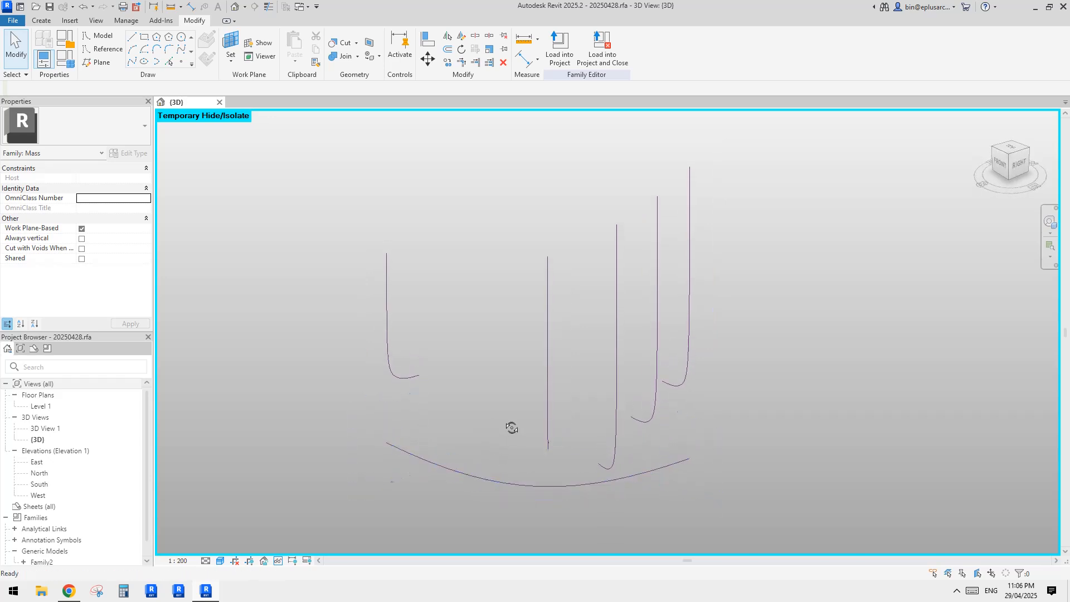
Inspect the vertical J-shaped profile reference lines one by one above the curved base line.
{"action": "left_click", "coordinate": [395, 371]}
{"action": "left_click", "coordinate": [563, 383]}
{"action": "left_click", "coordinate": [617, 371]}
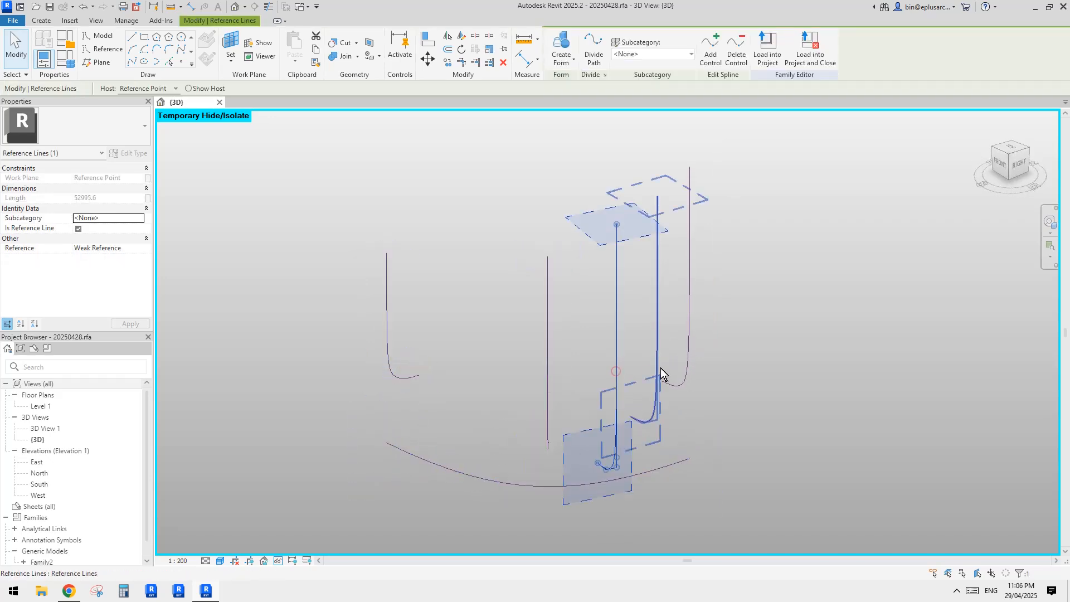
{"action": "left_click", "coordinate": [657, 370]}
{"action": "left_click", "coordinate": [690, 357]}
{"action": "key", "text": "Escape"}
{"action": "scroll", "coordinate": [541, 352], "scroll_direction": "down", "scroll_amount": 3}
{"action": "middle_click_drag", "start_coordinate": [536, 369], "coordinate": [432, 316], "text": "shift"}
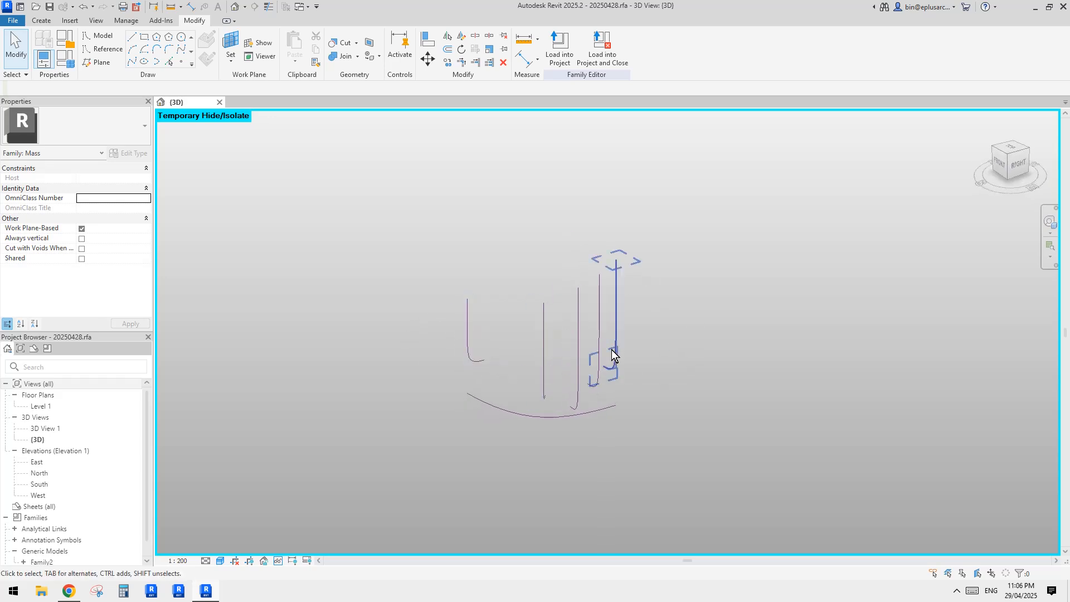
Reset the temporary hide/isolate mode in the 3D view.
{"action": "middle_click_drag", "start_coordinate": [611, 354], "coordinate": [552, 388], "text": "shift"}
{"action": "key", "text": "h"}
{"action": "key", "text": "r"}
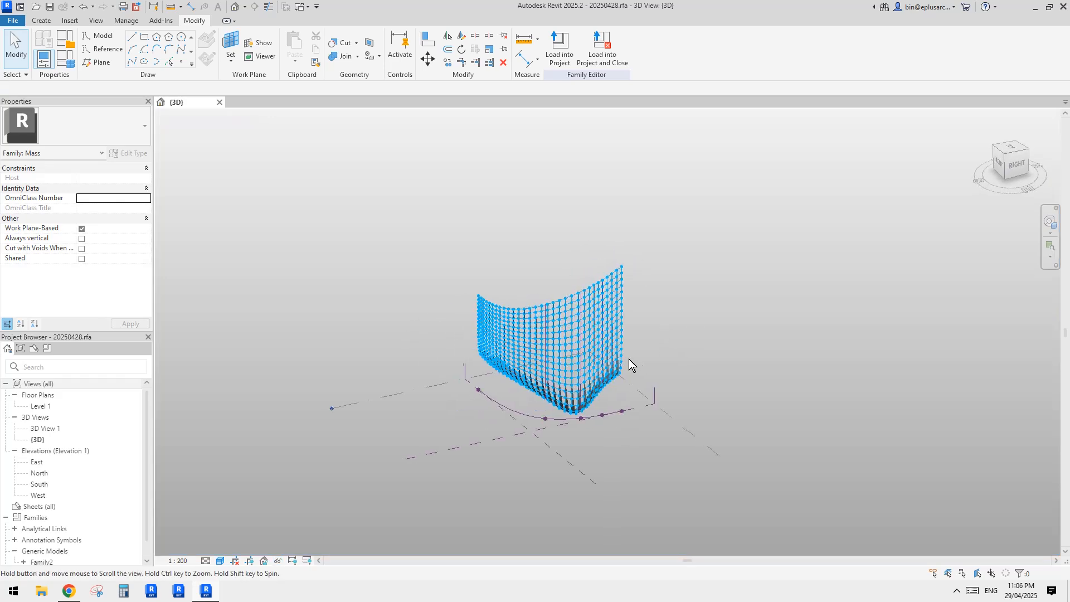
Delete the divided surface from the curved facade form.
{"action": "scroll", "coordinate": [574, 337], "scroll_direction": "up", "scroll_amount": 5}
{"action": "left_click", "coordinate": [577, 325]}
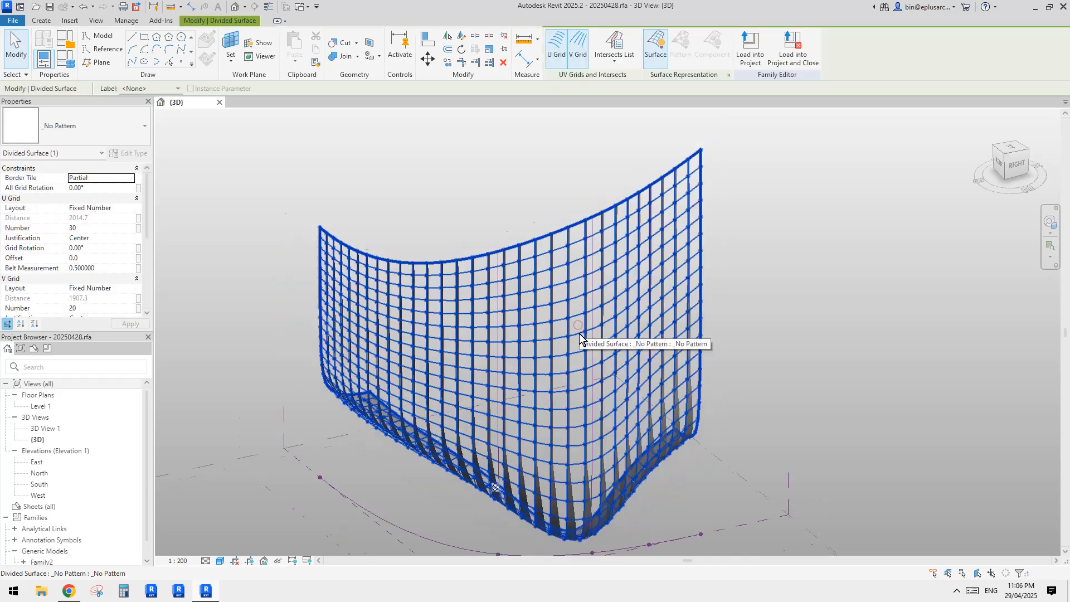
{"action": "middle_click_drag", "start_coordinate": [578, 326], "coordinate": [577, 316], "text": "shift"}
{"action": "key", "text": "Delete"}
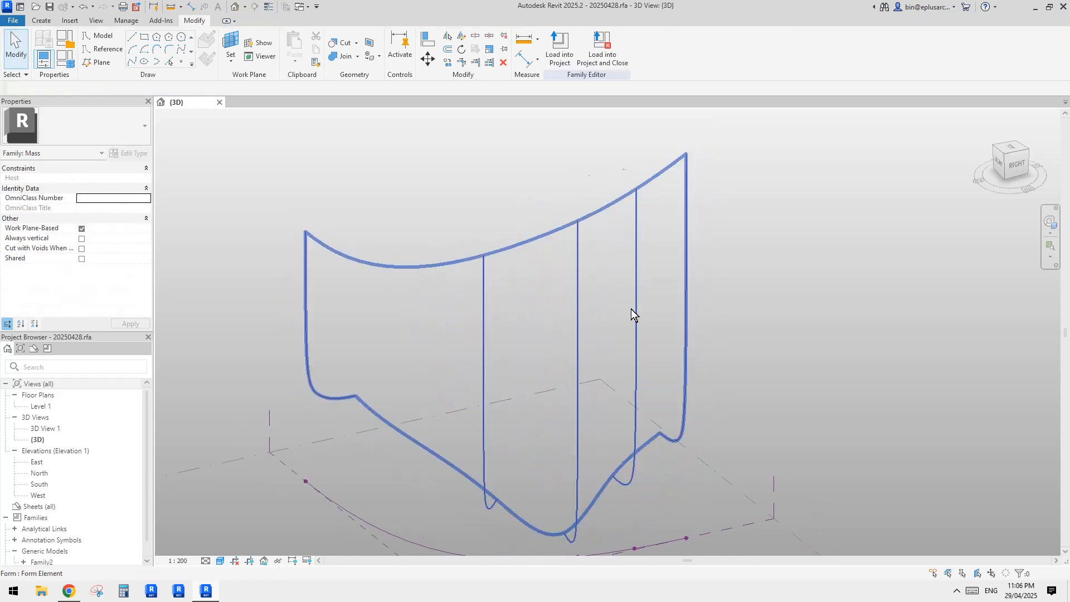
Delete the form spanning the profile curves, and undo the deletions of the form and the divided surface.
{"action": "left_click", "coordinate": [617, 316]}
{"action": "middle_click_drag", "start_coordinate": [617, 316], "coordinate": [642, 179], "text": "shift"}
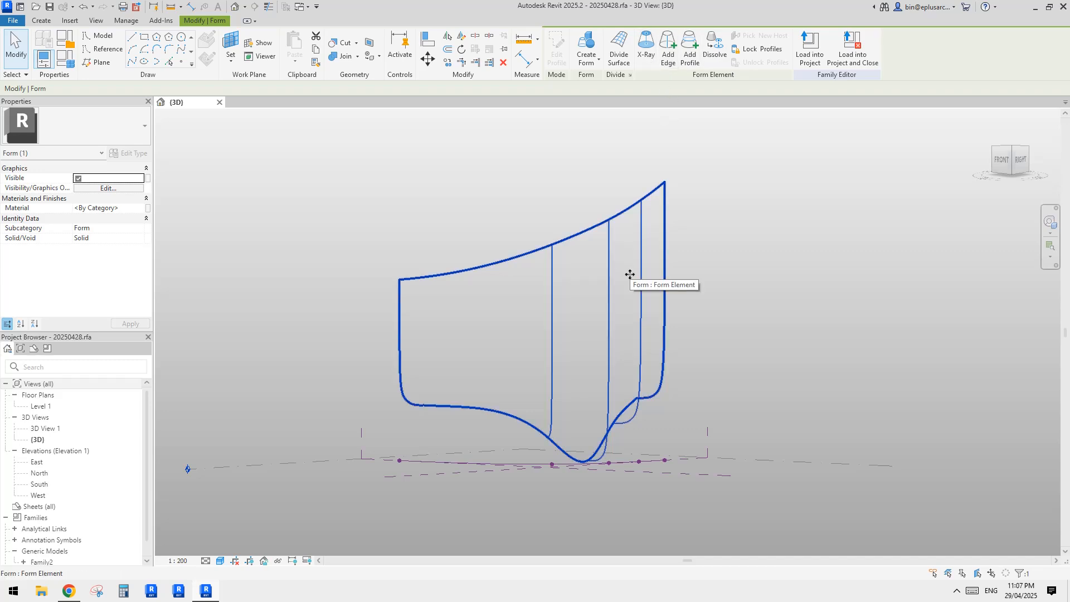
{"action": "middle_click_drag", "start_coordinate": [631, 273], "coordinate": [603, 293], "text": "shift"}
{"action": "left_click", "coordinate": [603, 293], "text": "shift"}
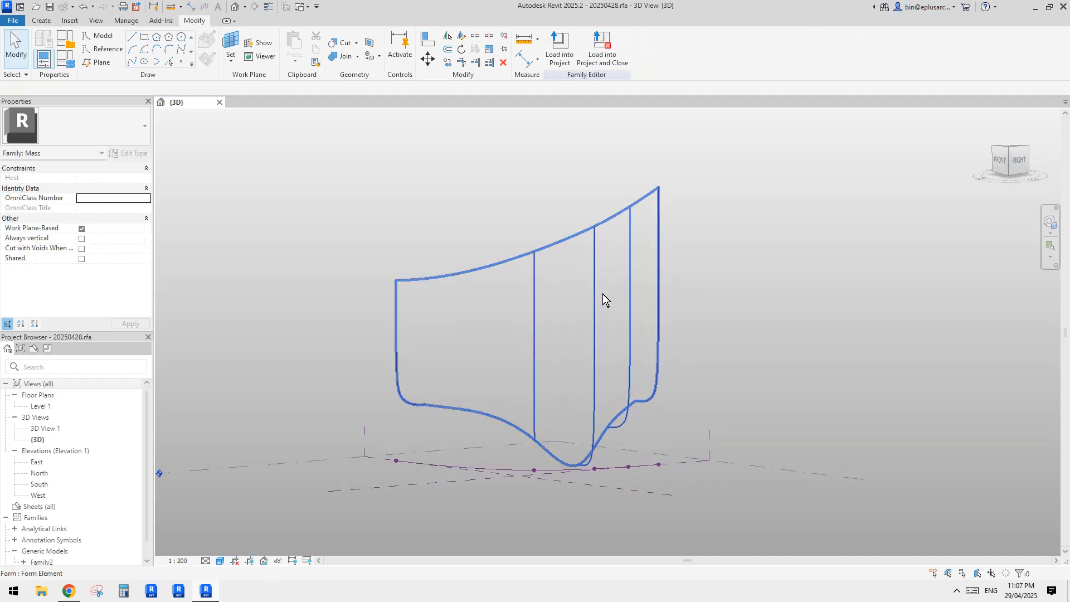
{"action": "left_click", "coordinate": [578, 294]}
{"action": "key", "text": "Delete"}
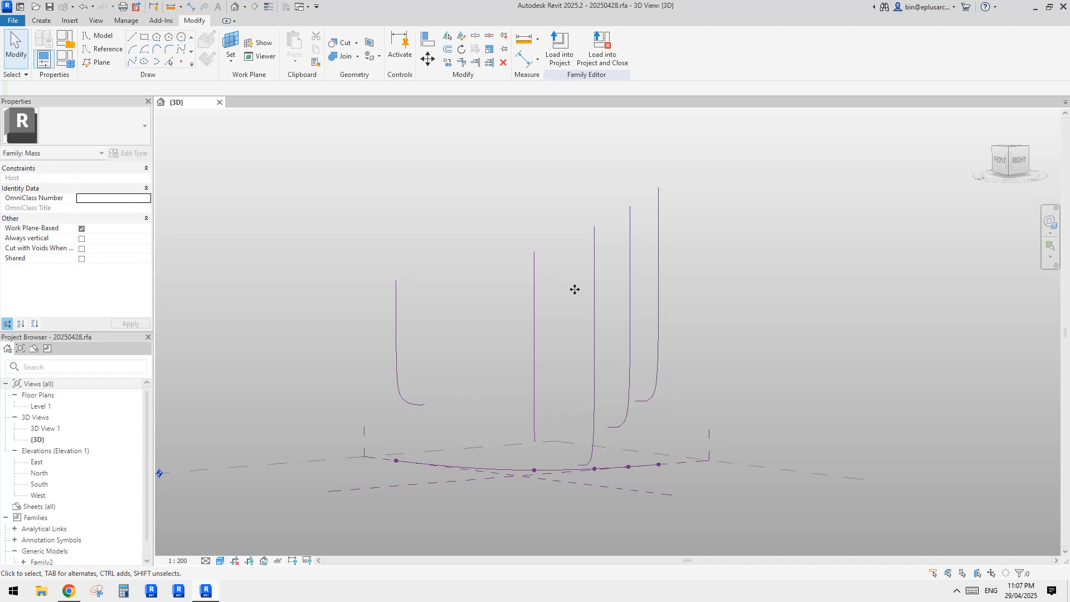
{"action": "key", "text": "ctrl+z"}
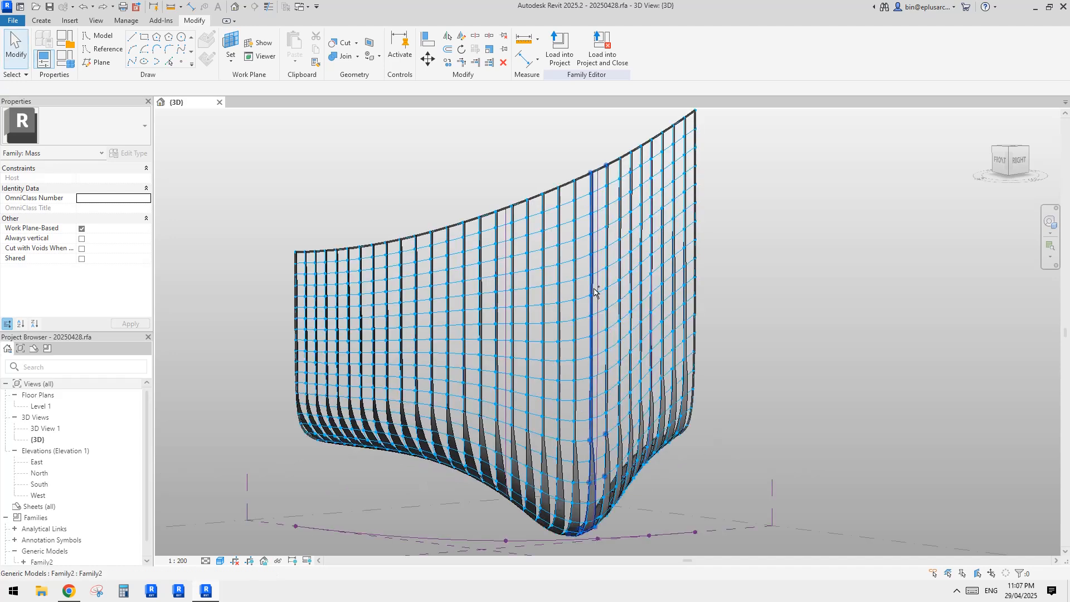
{"action": "scroll", "coordinate": [594, 291], "scroll_direction": "down", "scroll_amount": 2}
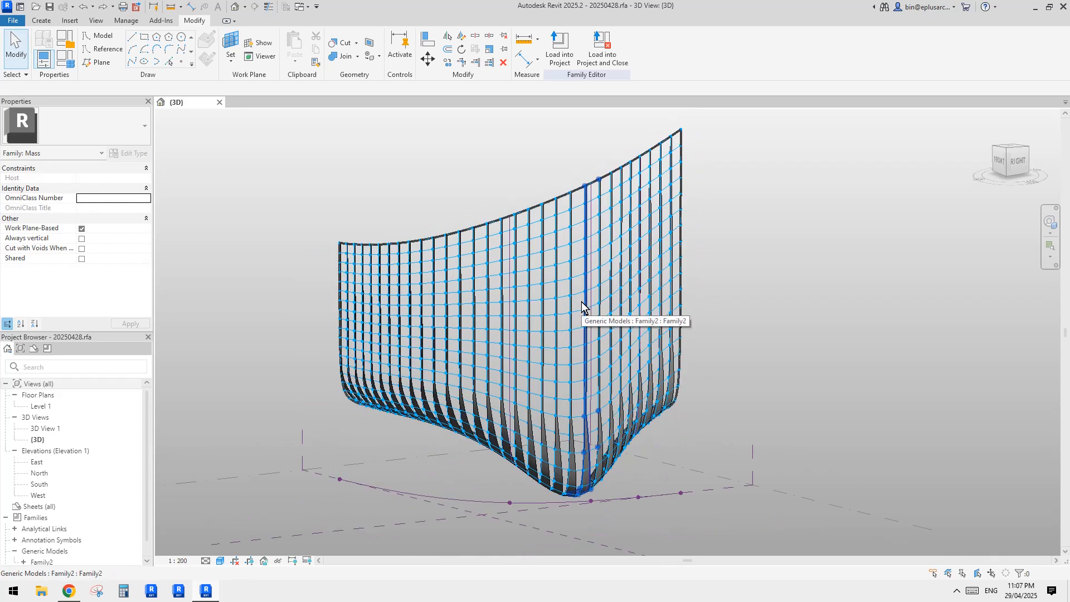
Select all Family2 fin instances on the facade and delete them from the divided surface.
{"action": "left_click", "coordinate": [590, 287]}
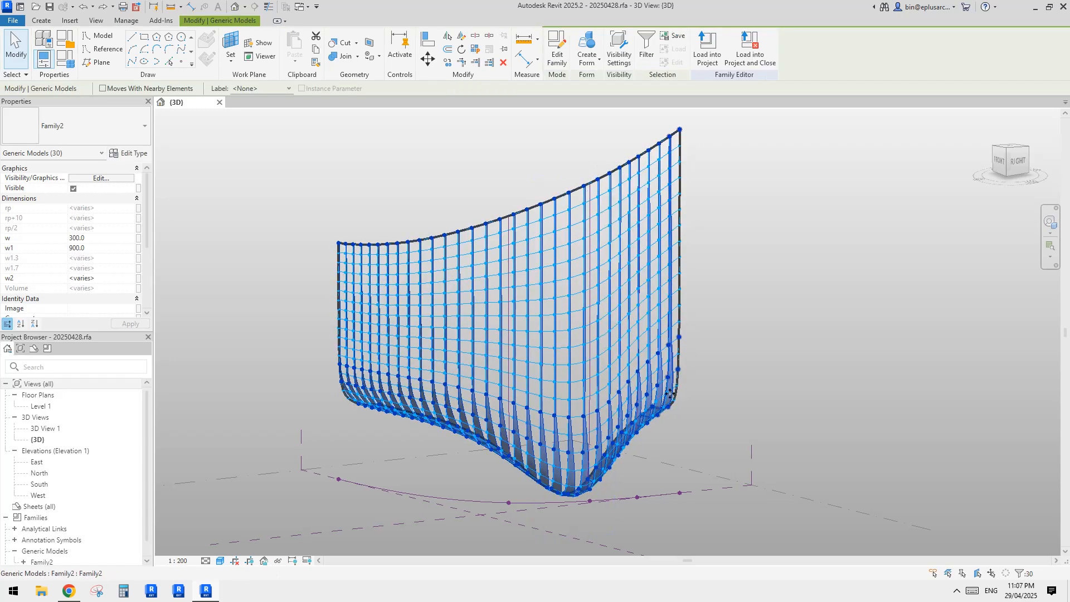
{"action": "middle_click_drag", "start_coordinate": [670, 393], "coordinate": [674, 370], "text": "shift"}
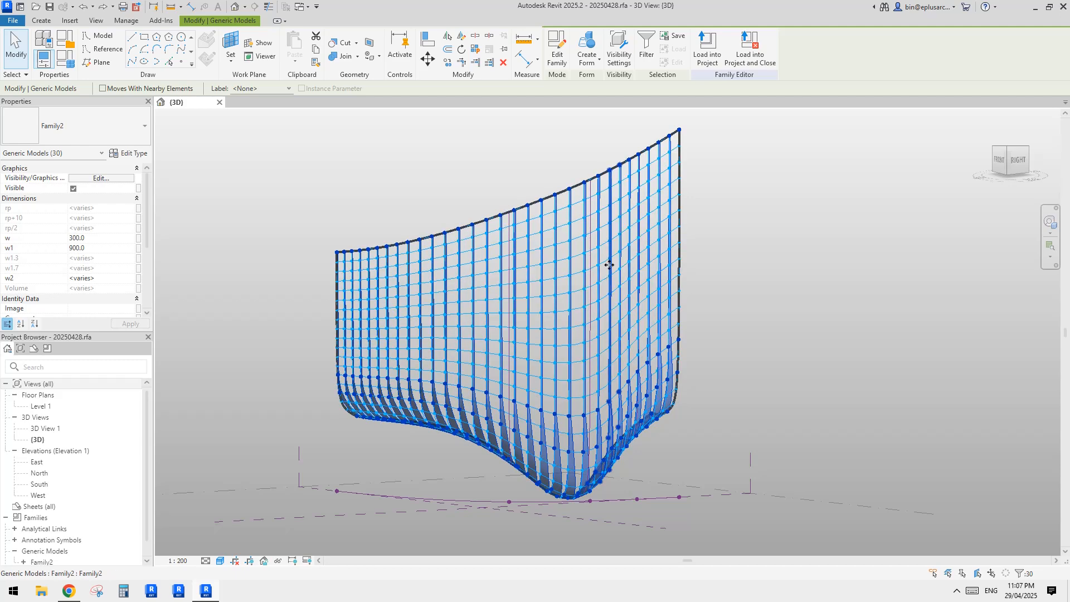
{"action": "middle_click_drag", "start_coordinate": [609, 265], "coordinate": [693, 342], "text": "shift"}
{"action": "key", "text": "Escape"}
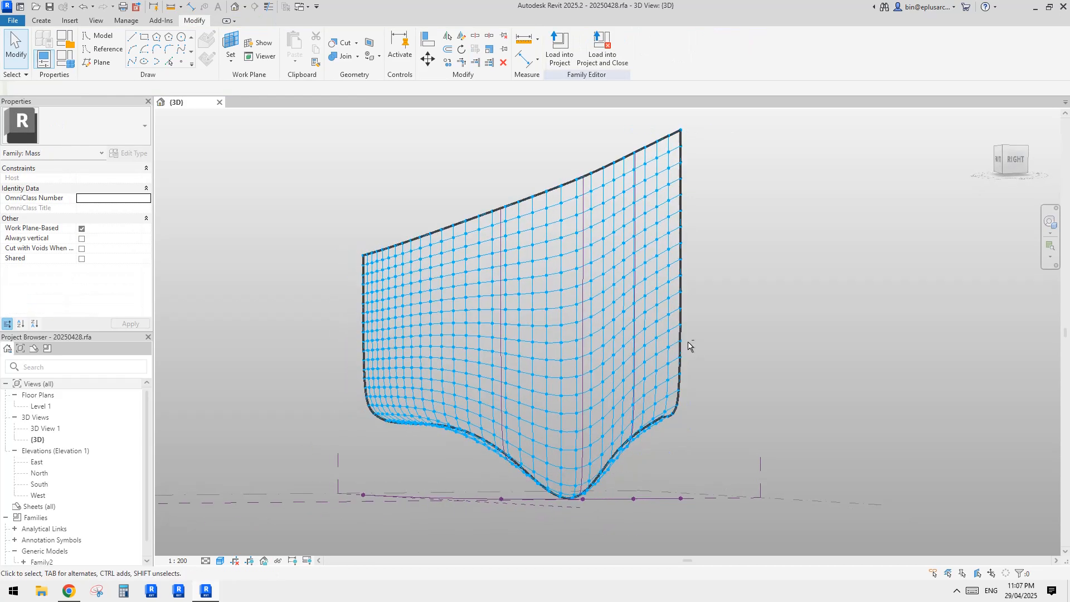
Turn off the Surface representation of the divided surface to hide its UV grid and nodes.
{"action": "left_click", "coordinate": [615, 294]}
{"action": "middle_click_drag", "start_coordinate": [615, 294], "coordinate": [493, 424], "text": "shift"}
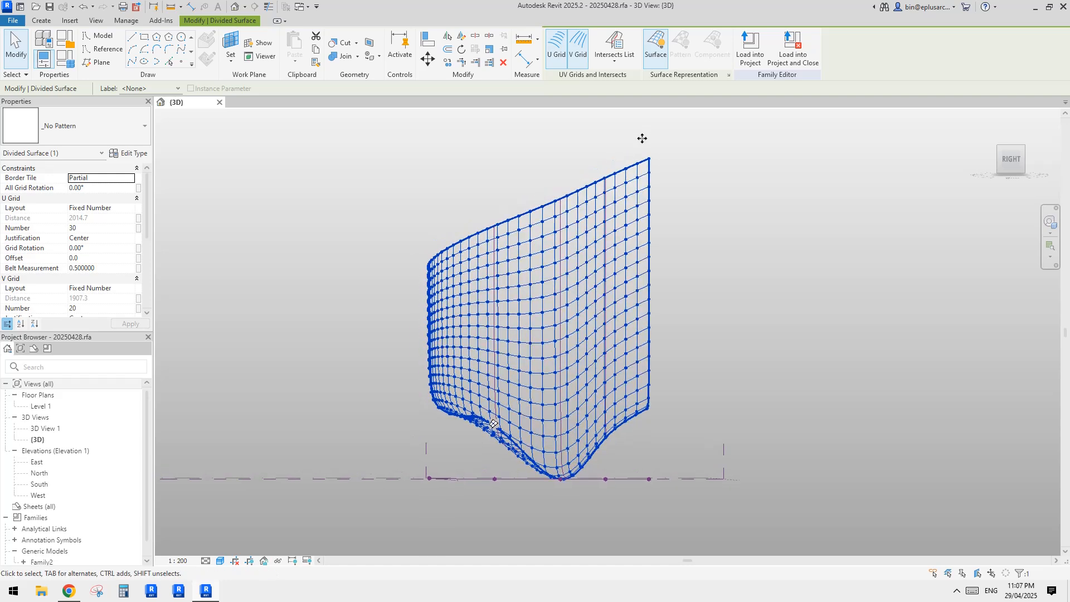
{"action": "left_click", "coordinate": [654, 62]}
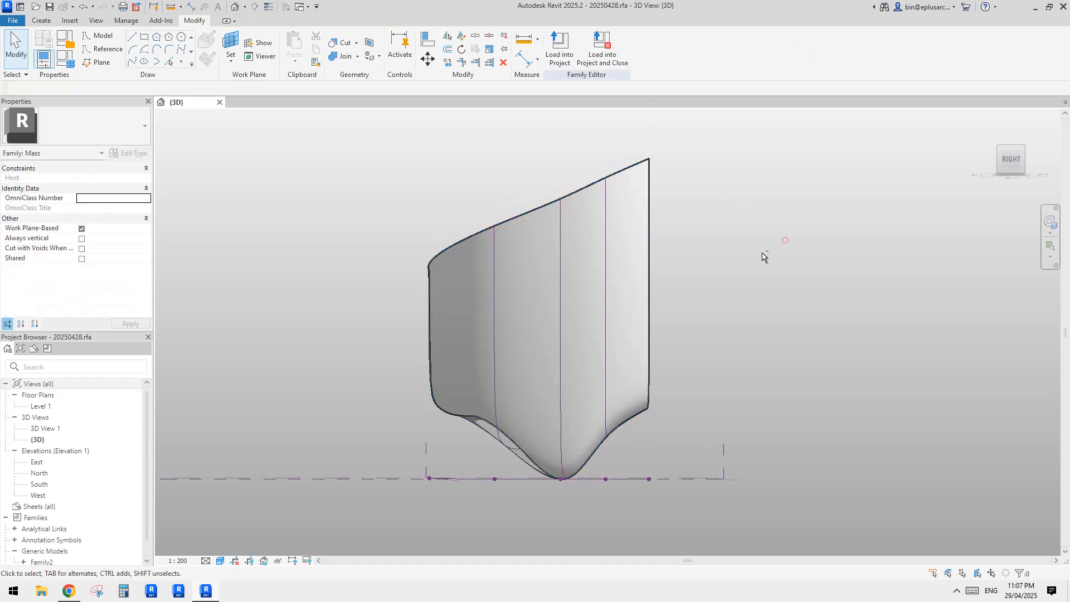
Examine the plain curved form, its profile lines and its inward-curving lower edge from several angles.
{"action": "mouse_move", "coordinate": [780, 240]}
{"action": "middle_mouse_down", "text": "shift"}
{"action": "mouse_move", "coordinate": [578, 310]}
{"action": "mouse_move", "coordinate": [637, 322]}
{"action": "mouse_move", "coordinate": [527, 227]}
{"action": "mouse_move", "coordinate": [688, 341]}
{"action": "mouse_move", "coordinate": [857, 411]}
{"action": "middle_mouse_up", "text": "shift"}
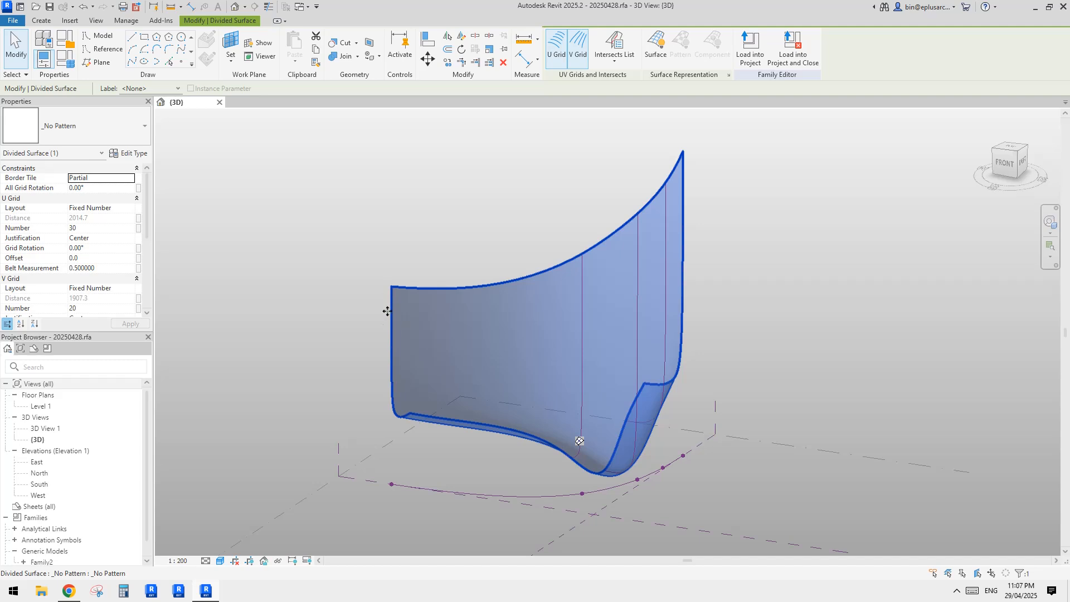
{"action": "middle_click_drag", "start_coordinate": [582, 319], "coordinate": [555, 437], "text": "shift"}
{"action": "left_click", "coordinate": [652, 398]}
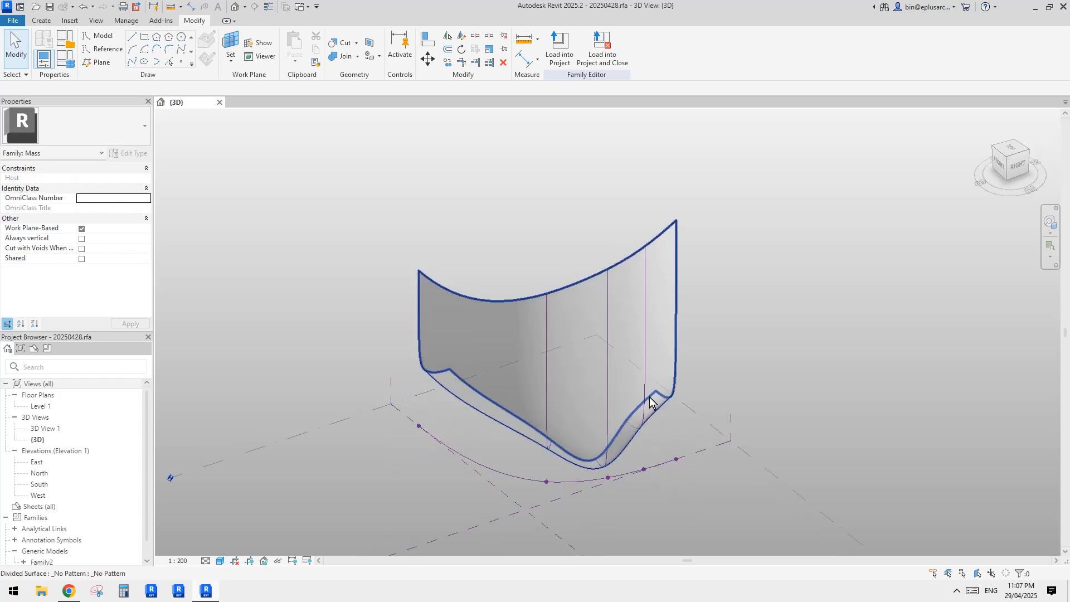
{"action": "middle_click_drag", "start_coordinate": [649, 403], "coordinate": [516, 427], "text": "shift"}
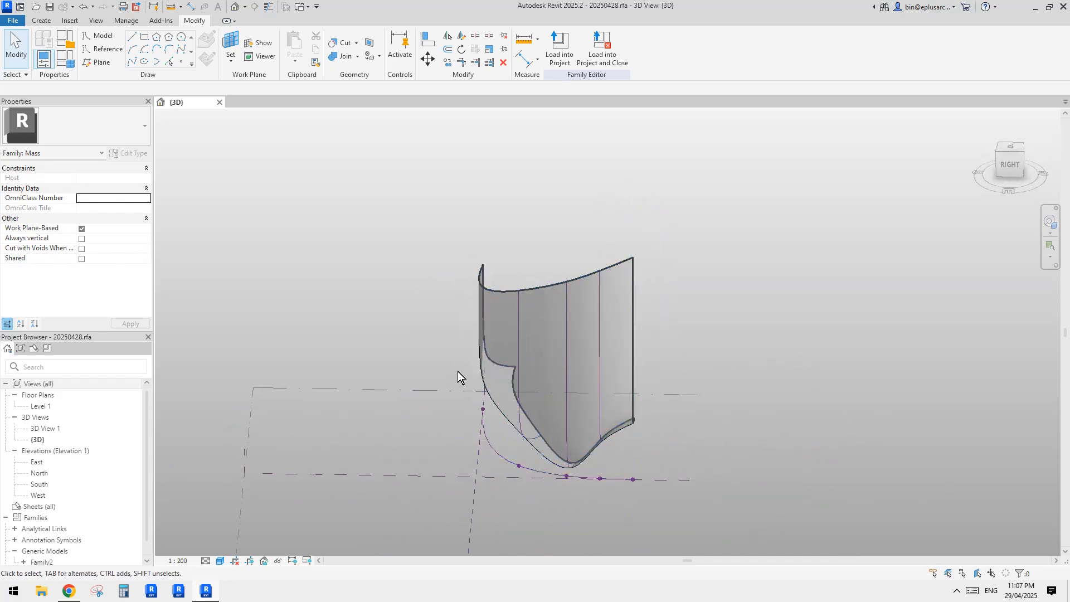
{"action": "middle_click_drag", "start_coordinate": [457, 371], "coordinate": [456, 388], "text": "shift"}
{"action": "middle_click_drag", "start_coordinate": [510, 360], "coordinate": [484, 345]}
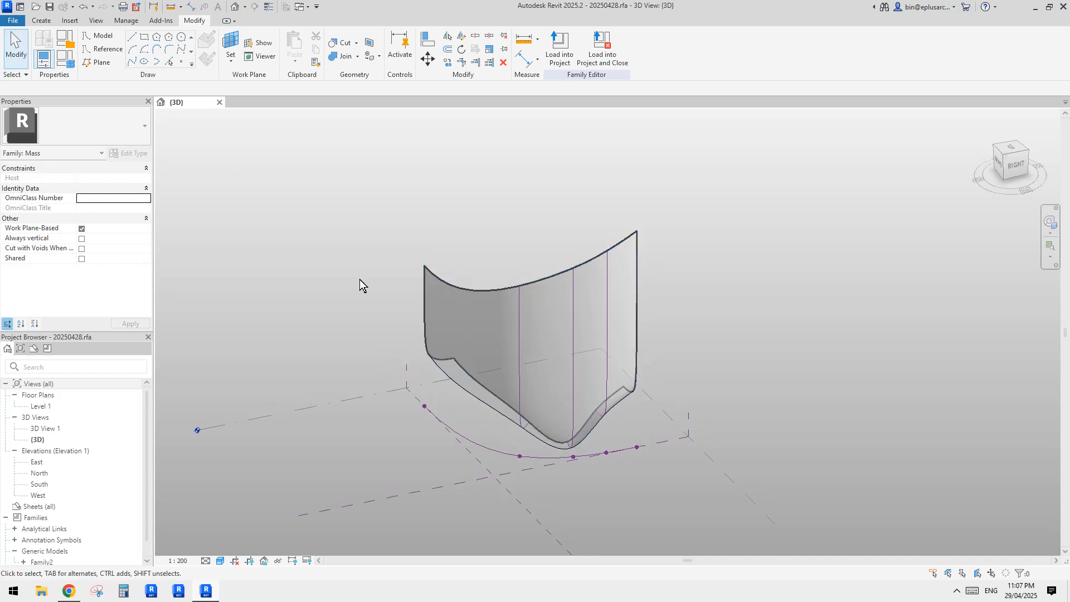
{"action": "left_click", "coordinate": [13, 21]}
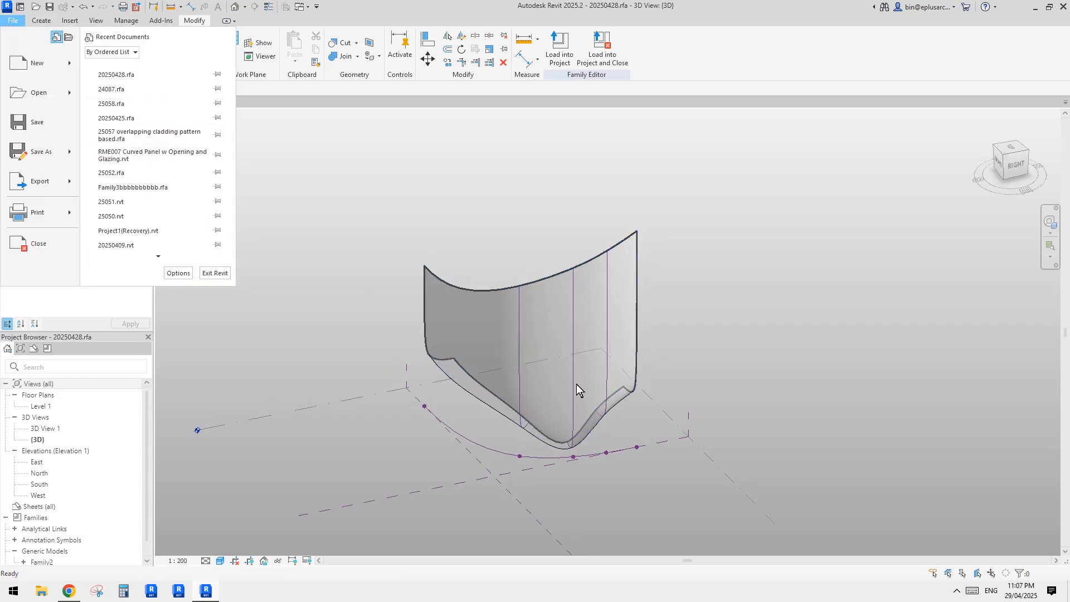
{"action": "left_click", "coordinate": [516, 371]}
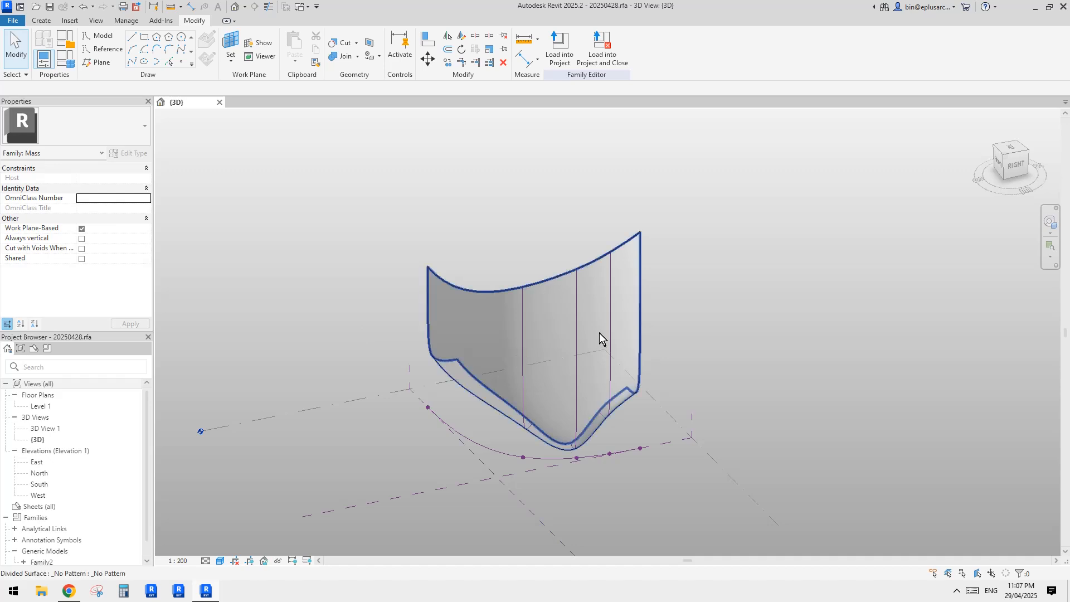
Undo the surface display change and the fin removal on the curved facade form.
{"action": "scroll", "coordinate": [591, 336], "scroll_direction": "down", "scroll_amount": 2}
{"action": "middle_click_drag", "start_coordinate": [584, 374], "coordinate": [545, 394], "text": "shift"}
{"action": "scroll", "coordinate": [545, 394], "scroll_direction": "up", "scroll_amount": 3}
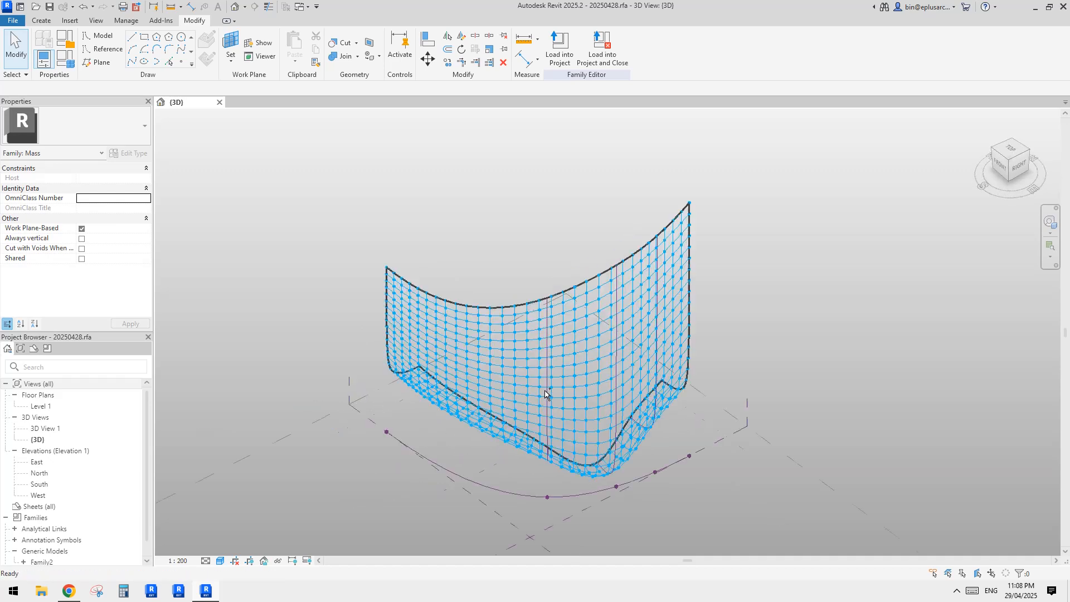
{"action": "scroll", "coordinate": [534, 389], "scroll_direction": "down", "scroll_amount": 2}
{"action": "scroll", "coordinate": [535, 389], "scroll_direction": "up", "scroll_amount": 3}
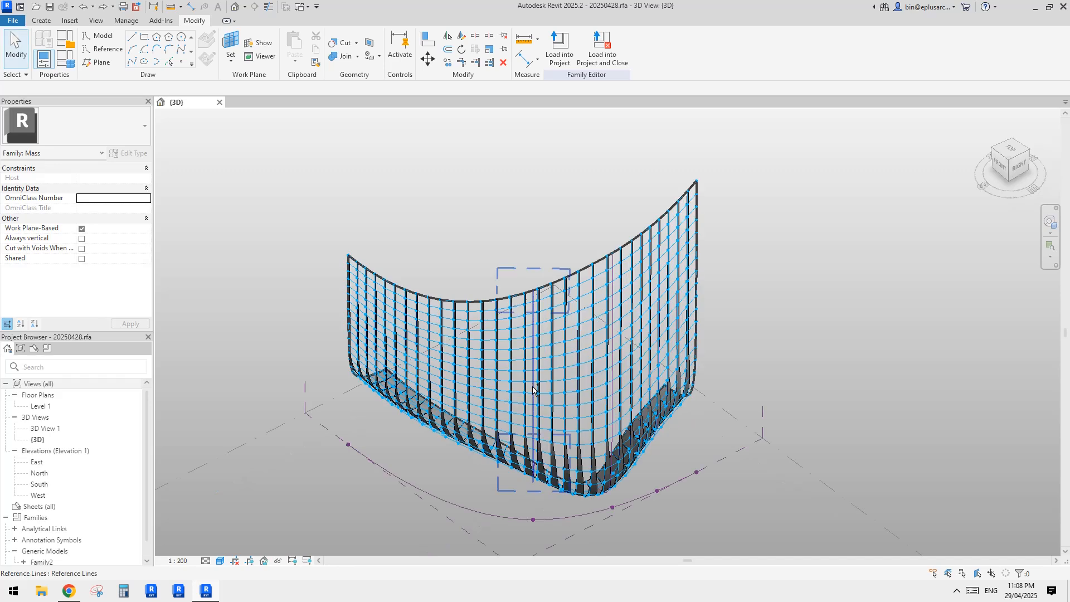
{"action": "scroll", "coordinate": [536, 392], "scroll_direction": "down", "scroll_amount": 4}
{"action": "middle_click_drag", "start_coordinate": [539, 394], "coordinate": [528, 342]}
{"action": "scroll", "coordinate": [496, 377], "scroll_direction": "down", "scroll_amount": 2}
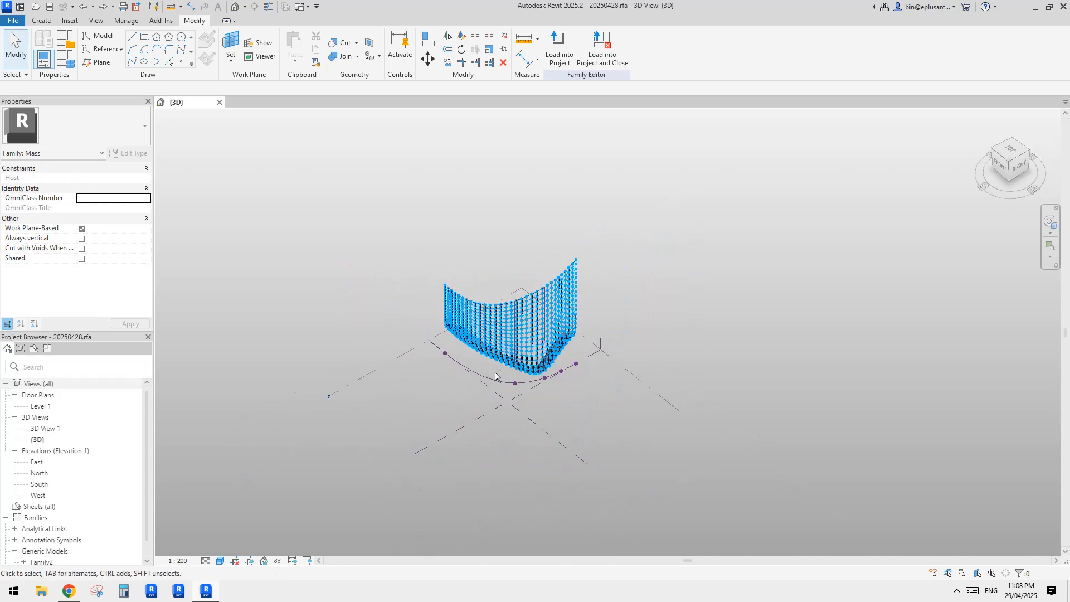
Select the curved base reference line and temporarily isolate the reference lines in the 3D view.
{"action": "left_click", "coordinate": [467, 371]}
{"action": "key", "text": "h"}
{"action": "key", "text": "i"}
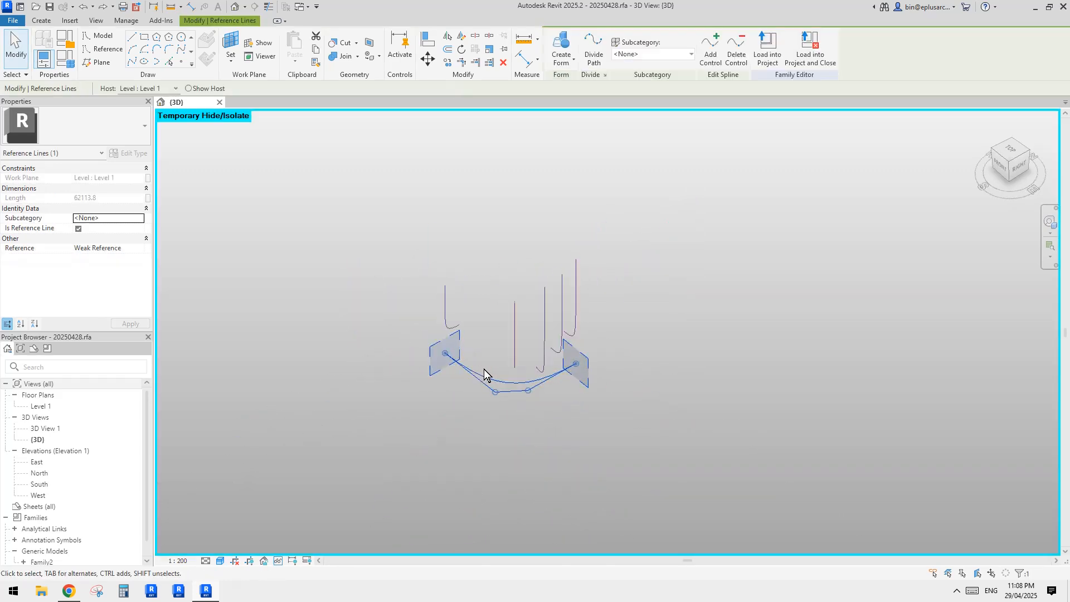
Examine the isolated base curve and vertical profile lines by selecting them all, and reset the temporary isolation.
{"action": "left_click", "coordinate": [477, 353]}
{"action": "left_click_drag", "start_coordinate": [406, 261], "coordinate": [648, 433]}
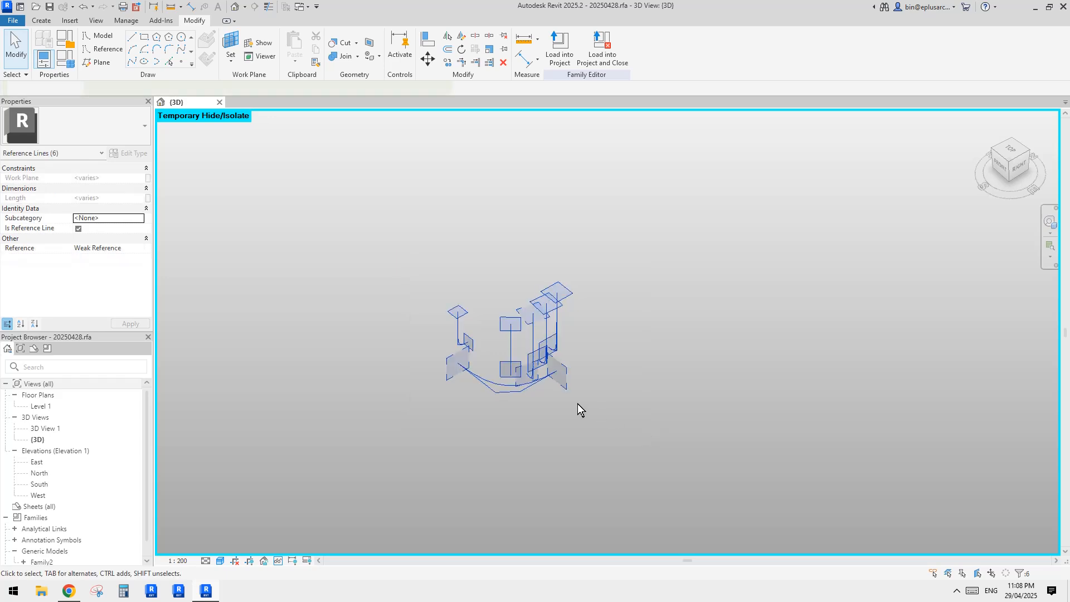
{"action": "scroll", "coordinate": [521, 390], "scroll_direction": "up", "scroll_amount": 3}
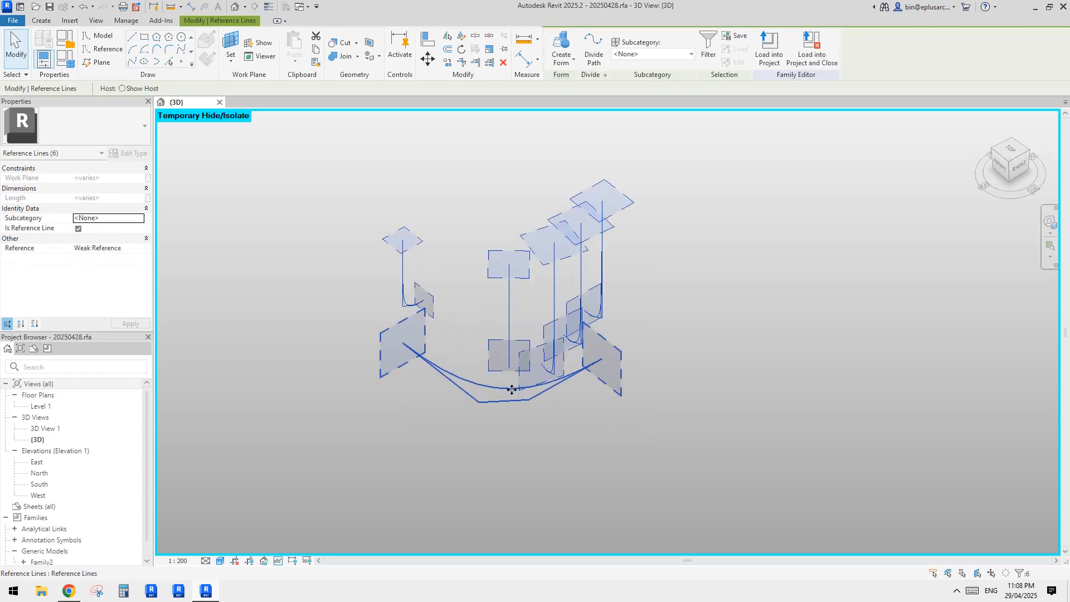
{"action": "scroll", "coordinate": [424, 345], "scroll_direction": "up", "scroll_amount": 3}
{"action": "left_click", "coordinate": [419, 352]}
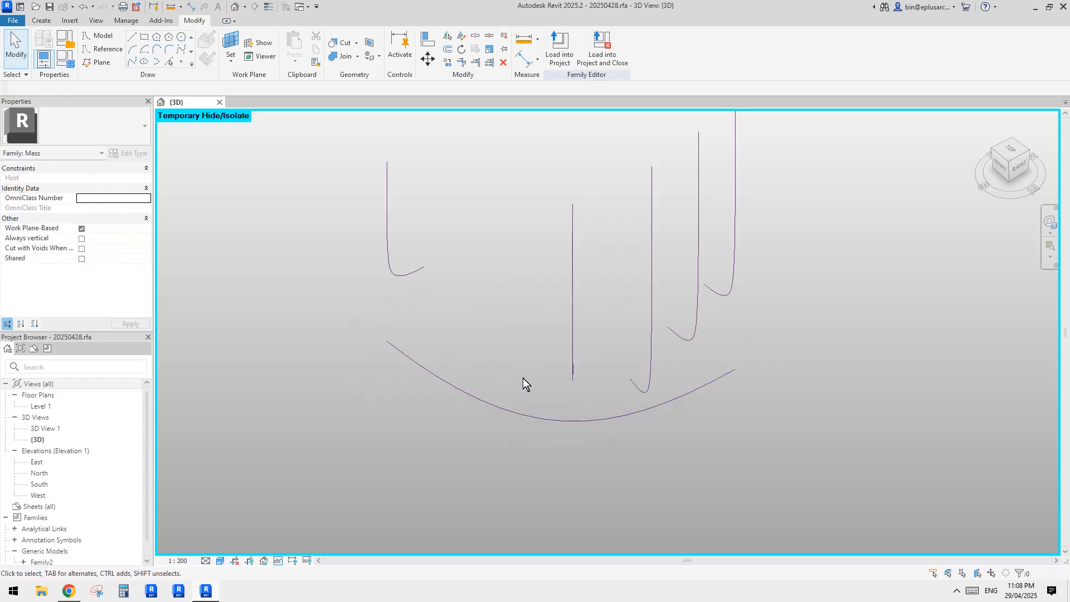
{"action": "key", "text": "h"}
{"action": "key", "text": "r"}
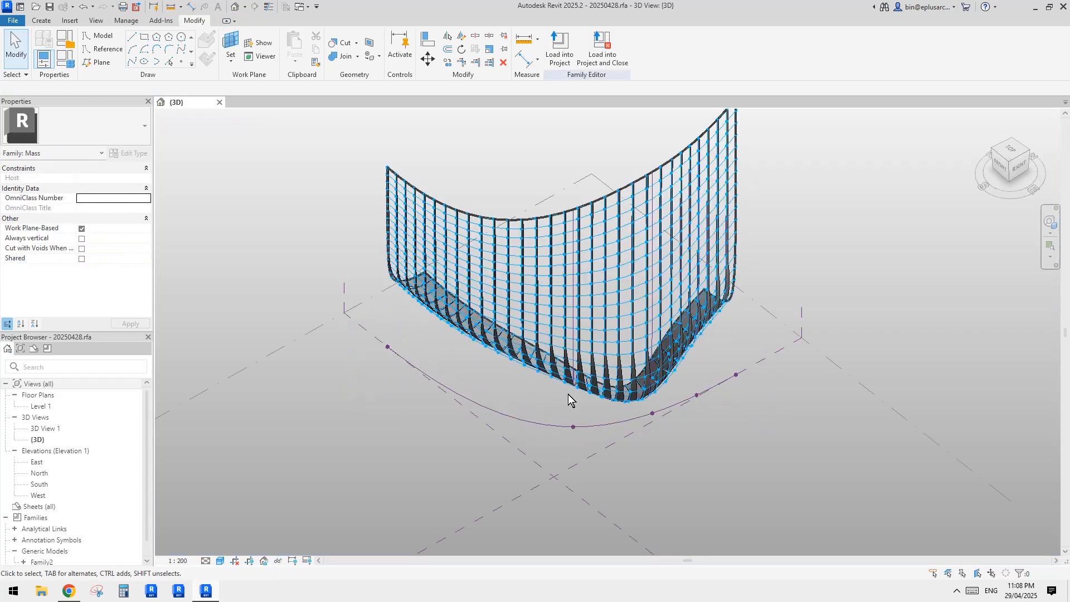
Select a reference point and the curved base line and temporarily isolate the reference points and reference lines.
{"action": "left_click", "coordinate": [573, 428]}
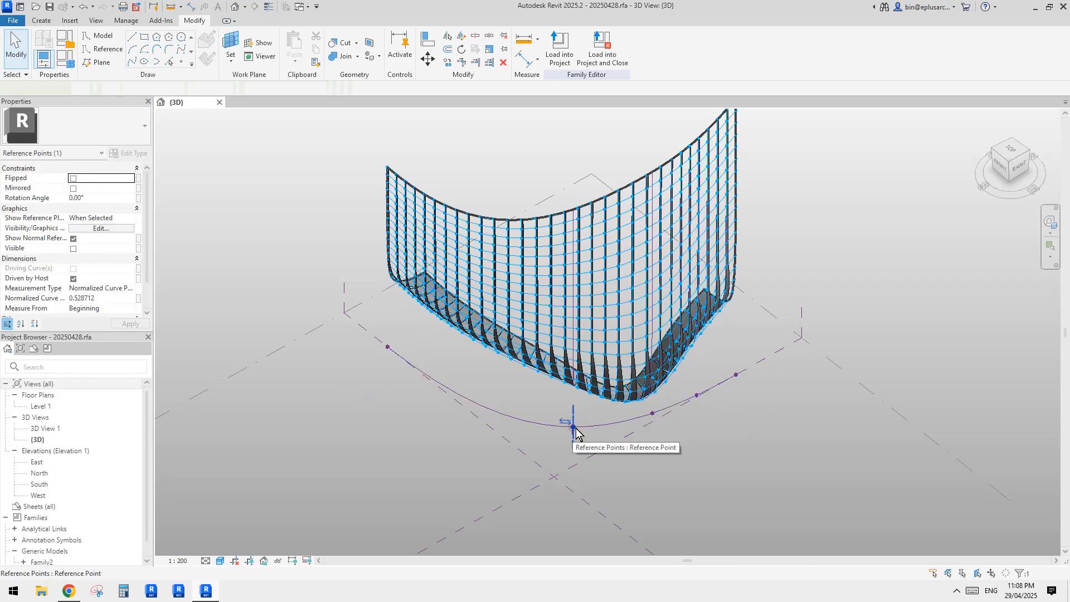
{"action": "left_click", "coordinate": [604, 426], "text": "ctrl"}
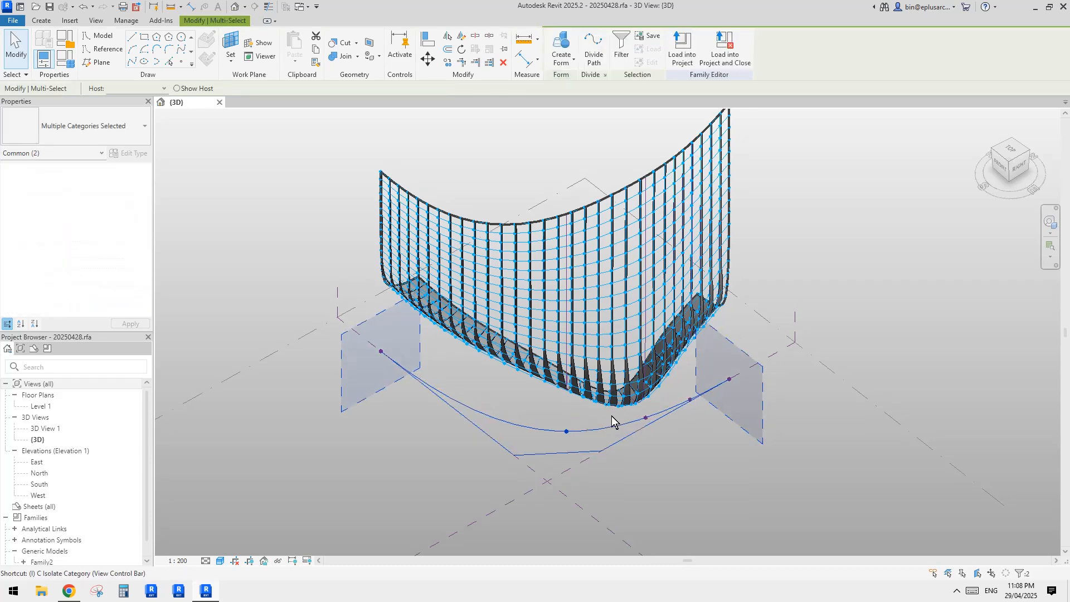
{"action": "key", "text": "h"}
{"action": "key", "text": "i"}
{"action": "scroll", "coordinate": [613, 415], "scroll_direction": "down", "scroll_amount": 2}
Copy all isolated reference lines and points to an empty area about 167000 mm from the original facade, and reset the temporary isolation.
{"action": "left_click_drag", "start_coordinate": [801, 231], "coordinate": [395, 459]}
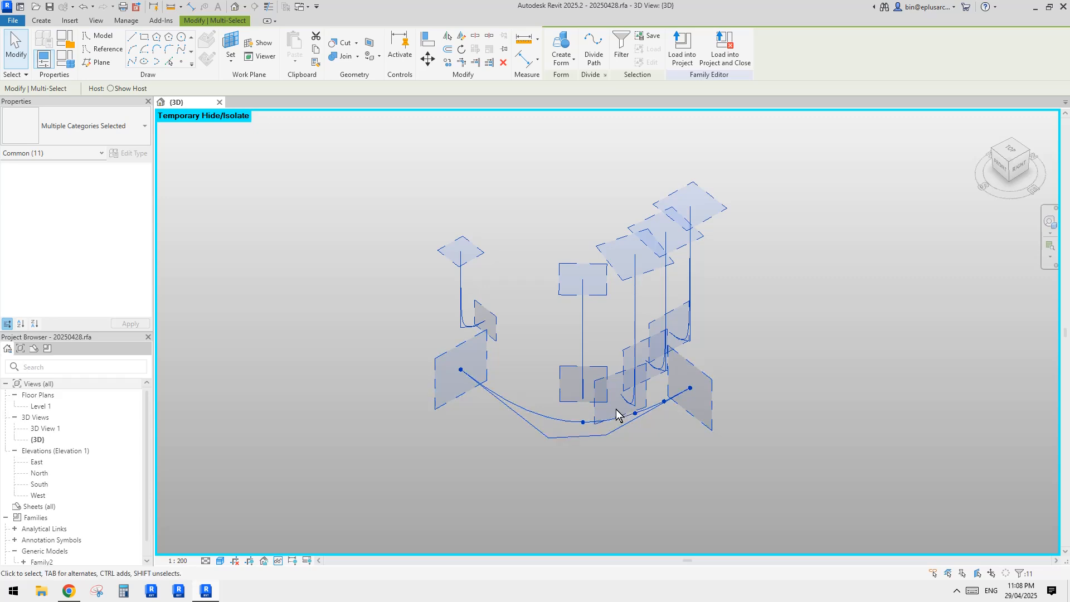
{"action": "scroll", "coordinate": [647, 345], "scroll_direction": "down", "scroll_amount": 2}
{"action": "middle_click_drag", "start_coordinate": [595, 375], "coordinate": [544, 296]}
{"action": "scroll", "coordinate": [513, 284], "scroll_direction": "up", "scroll_amount": 1}
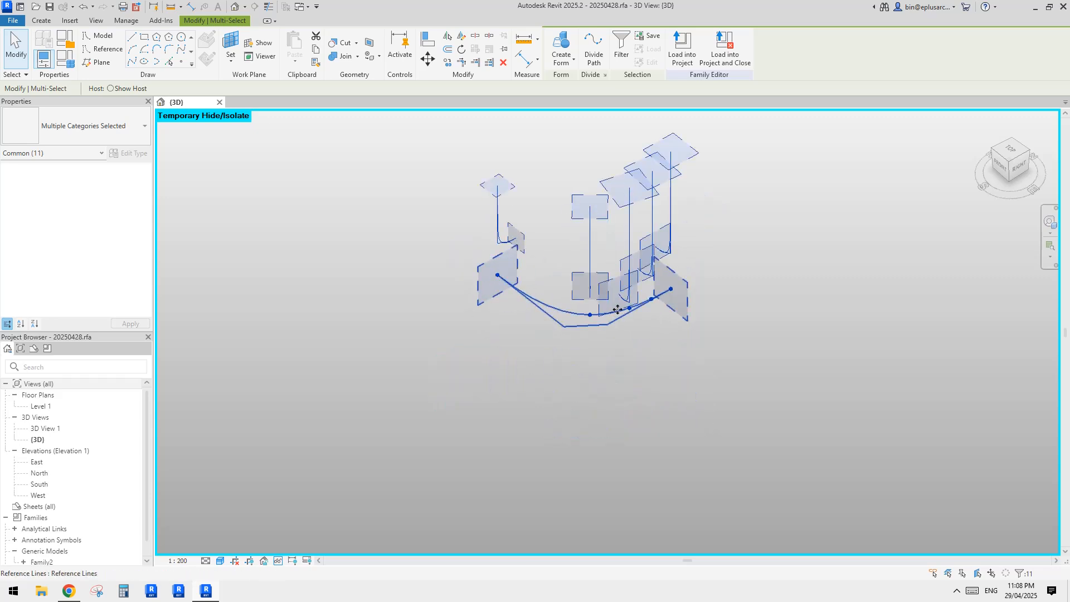
{"action": "middle_click_drag", "start_coordinate": [615, 316], "coordinate": [610, 357]}
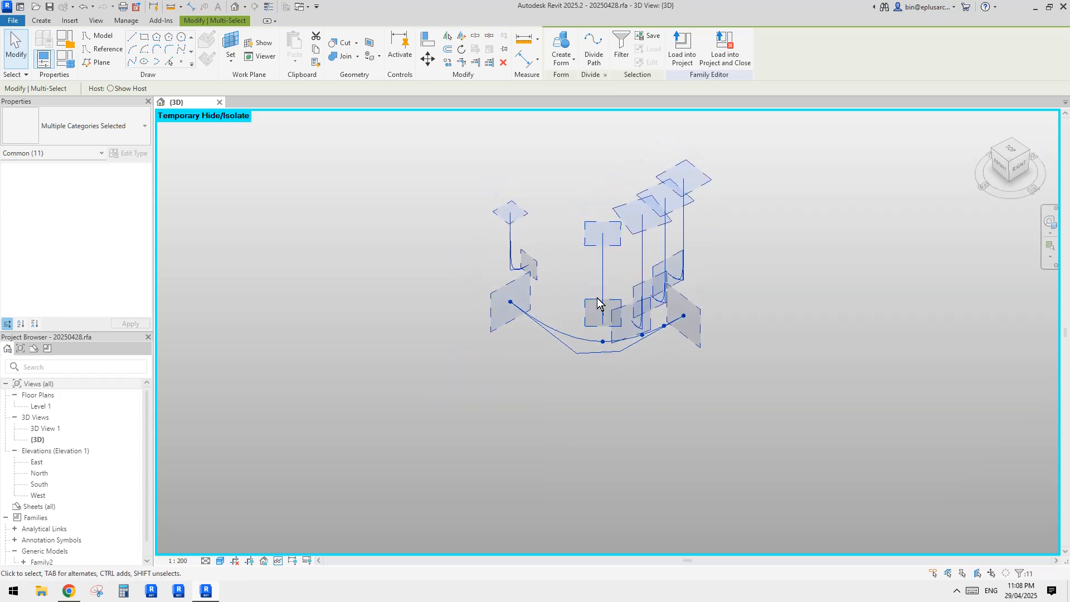
{"action": "scroll", "coordinate": [593, 301], "scroll_direction": "up", "scroll_amount": 1}
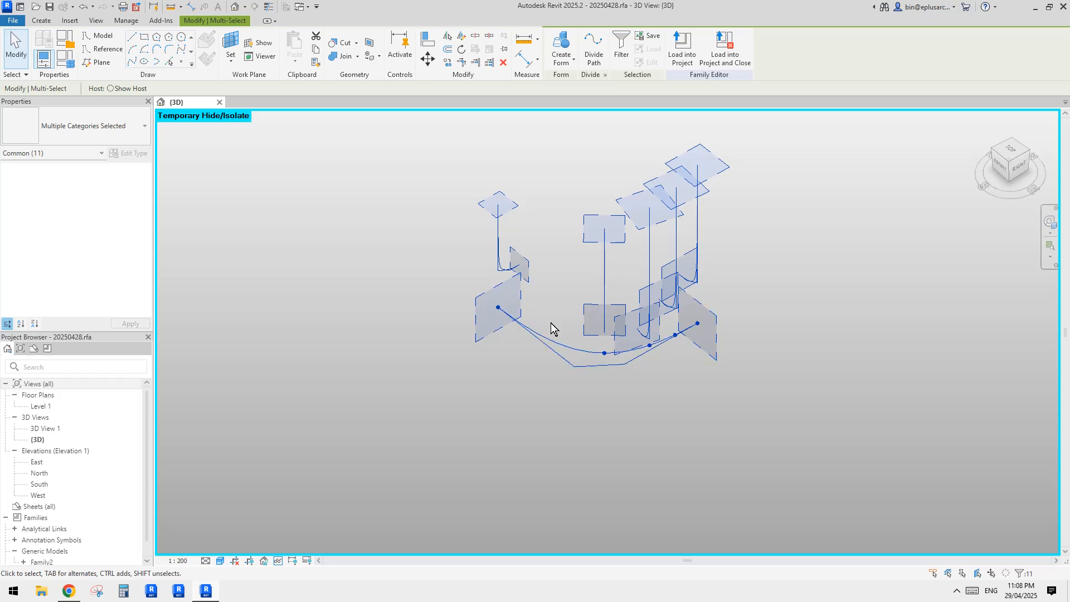
{"action": "scroll", "coordinate": [627, 285], "scroll_direction": "down", "scroll_amount": 2}
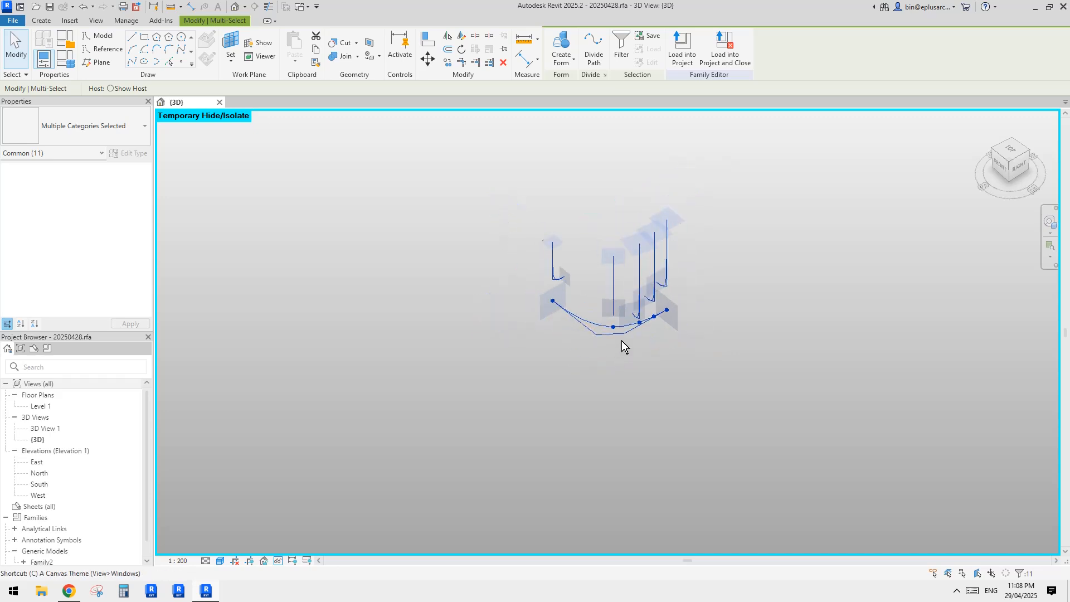
{"action": "key", "text": "c"}
{"action": "key", "text": "o"}
{"action": "left_click", "coordinate": [608, 346]}
{"action": "scroll", "coordinate": [769, 456], "scroll_direction": "down", "scroll_amount": 1}
{"action": "middle_click_drag", "start_coordinate": [769, 457], "coordinate": [624, 353]}
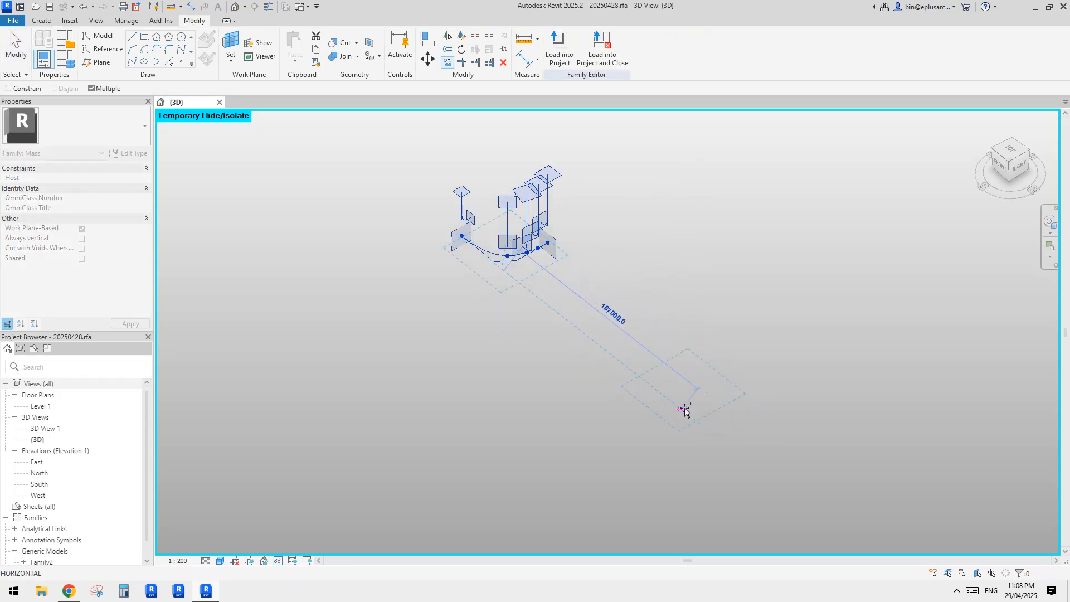
{"action": "left_click", "coordinate": [684, 410]}
{"action": "key", "text": "Escape"}
{"action": "key", "text": "Escape"}
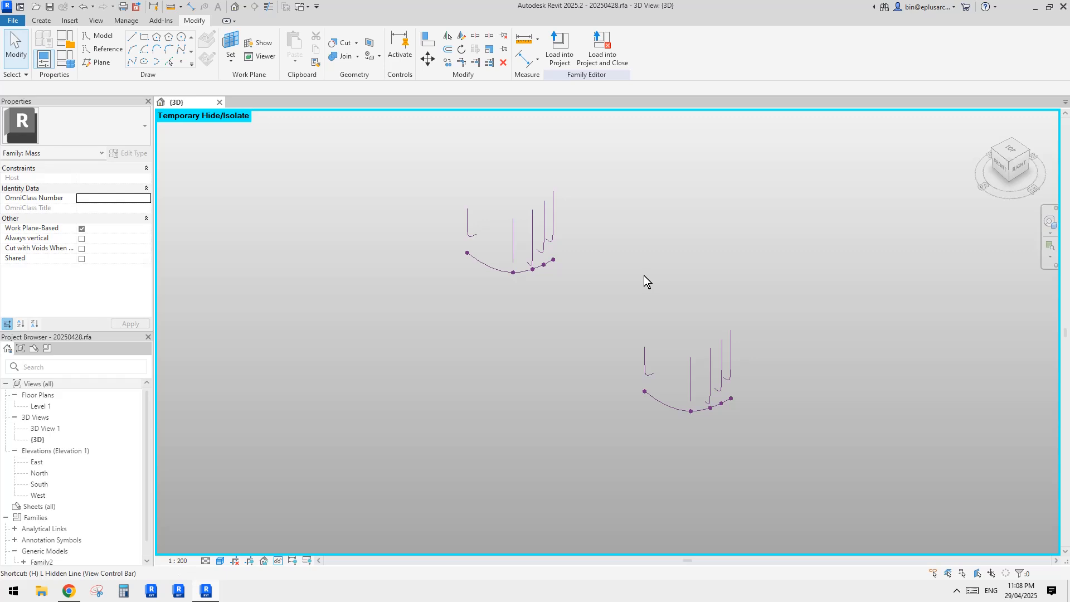
{"action": "key", "text": "r"}
{"action": "scroll", "coordinate": [495, 248], "scroll_direction": "up", "scroll_amount": 3}
{"action": "middle_click_drag", "start_coordinate": [690, 383], "coordinate": [547, 329]}
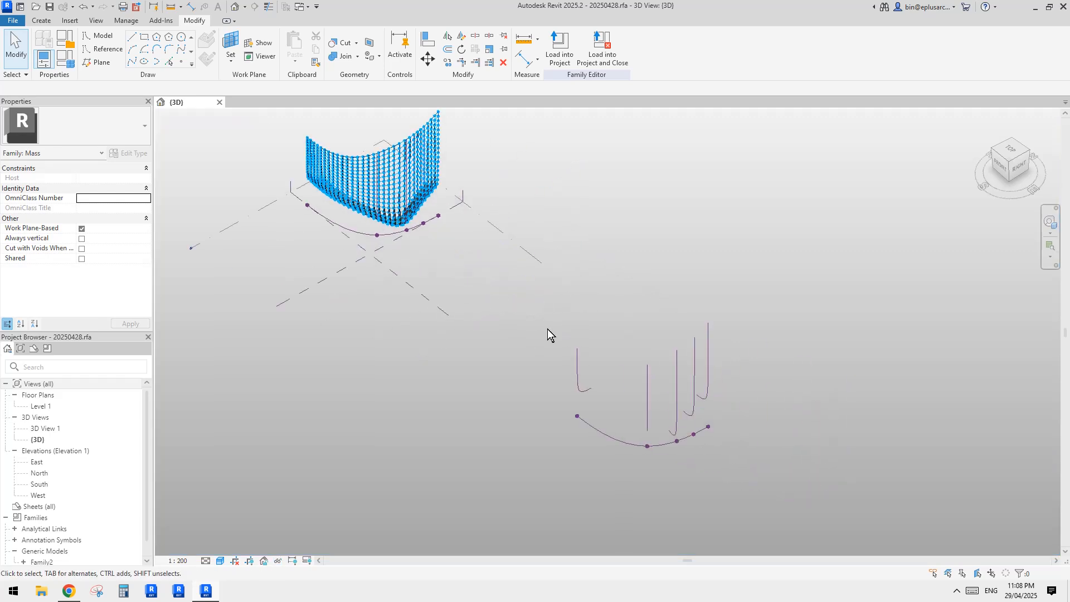
Examine the copied base curve and profile lines from several angles.
{"action": "middle_click_drag", "start_coordinate": [645, 412], "coordinate": [731, 443], "text": "shift"}
{"action": "mouse_move", "coordinate": [733, 360]}
{"action": "left_mouse_down"}
{"action": "mouse_move", "coordinate": [738, 341]}
{"action": "mouse_move", "coordinate": [743, 354]}
{"action": "mouse_move", "coordinate": [730, 360]}
{"action": "mouse_move", "coordinate": [750, 368]}
{"action": "left_mouse_up"}
{"action": "middle_click_drag", "start_coordinate": [791, 301], "coordinate": [712, 200], "text": "shift"}
{"action": "scroll", "coordinate": [663, 270], "scroll_direction": "down", "scroll_amount": 1}
{"action": "middle_click_drag", "start_coordinate": [691, 273], "coordinate": [656, 332], "text": "shift"}
{"action": "scroll", "coordinate": [663, 284], "scroll_direction": "up", "scroll_amount": 3}
{"action": "left_click_drag", "start_coordinate": [806, 281], "coordinate": [549, 323]}
{"action": "key", "text": "Escape"}
{"action": "middle_click_drag", "start_coordinate": [649, 312], "coordinate": [783, 306], "text": "shift"}
Create a form from the copied profile lines and curved base line.
{"action": "left_click_drag", "start_coordinate": [843, 227], "coordinate": [618, 358]}
{"action": "left_click", "coordinate": [640, 417], "text": "ctrl"}
{"action": "middle_click_drag", "start_coordinate": [641, 417], "coordinate": [524, 325], "text": "shift"}
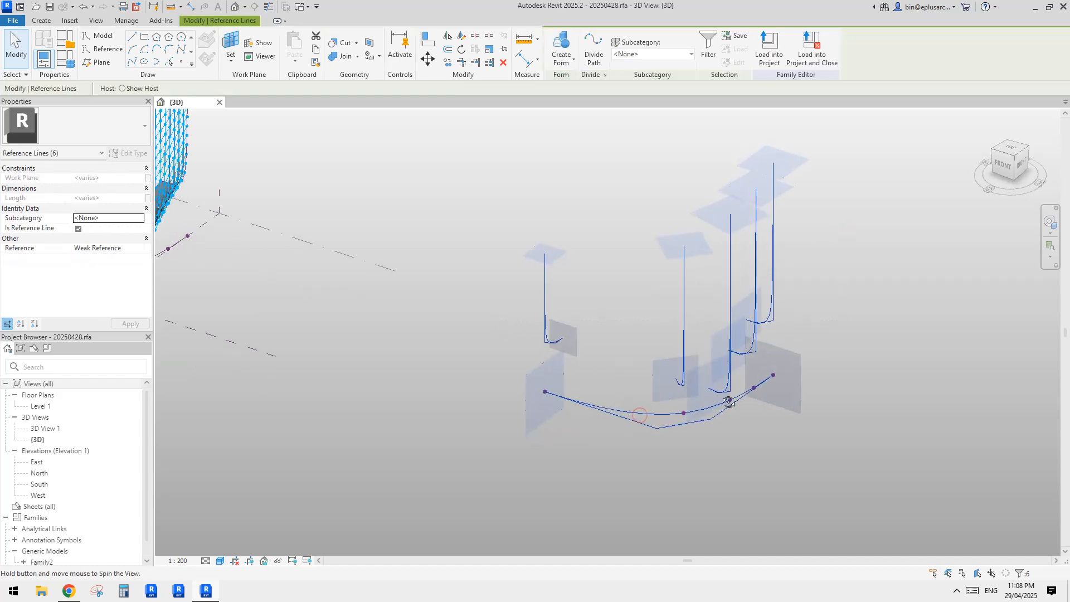
{"action": "middle_click_drag", "start_coordinate": [655, 402], "coordinate": [647, 424]}
{"action": "left_click", "coordinate": [577, 63]}
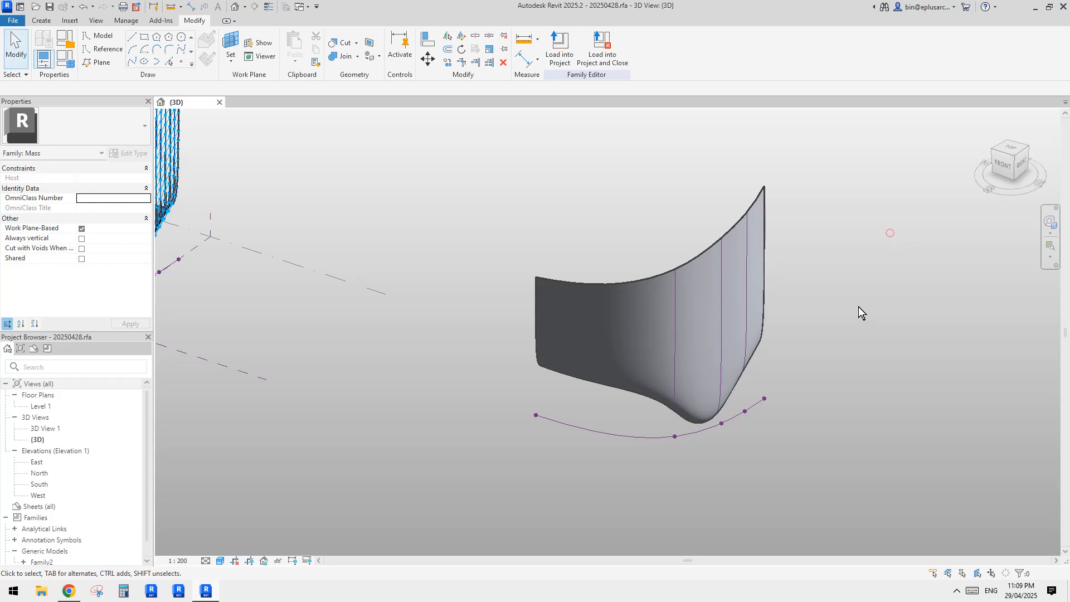
Examine the new curved form, its embedded profile lines and its inward-curving lower edge from several angles.
{"action": "middle_click_drag", "start_coordinate": [858, 307], "coordinate": [640, 328], "text": "shift"}
{"action": "scroll", "coordinate": [707, 395], "scroll_direction": "up", "scroll_amount": 5}
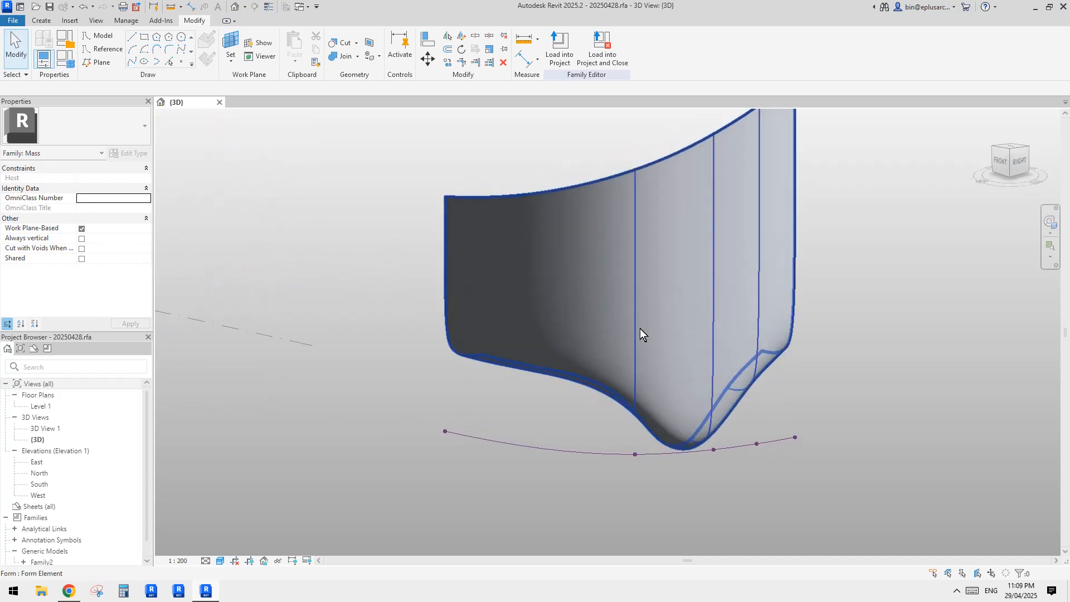
{"action": "middle_click_drag", "start_coordinate": [654, 418], "coordinate": [711, 379], "text": "shift"}
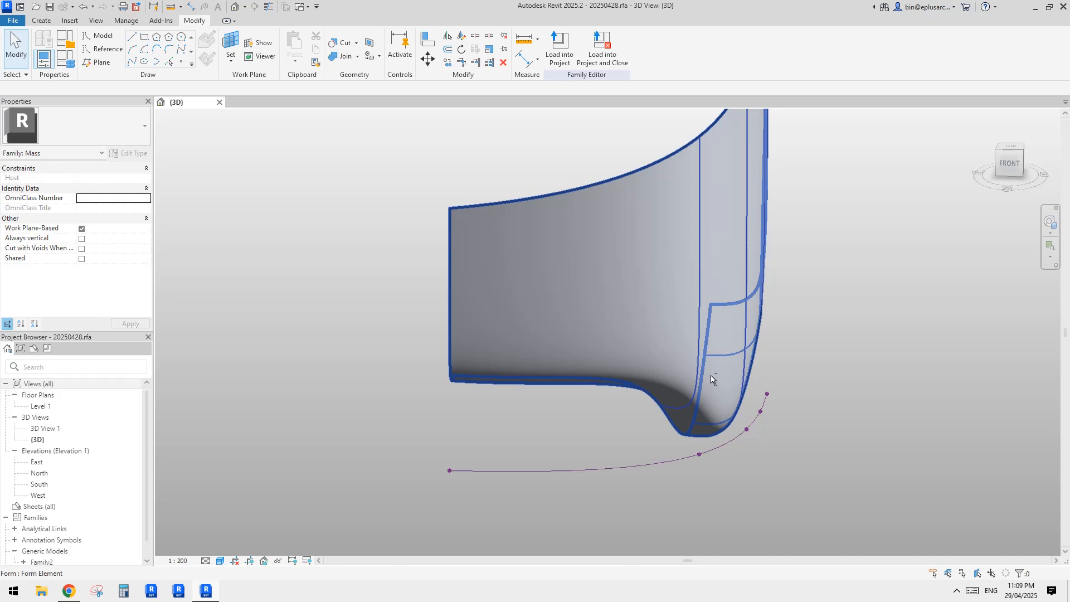
{"action": "left_click", "coordinate": [699, 328]}
{"action": "key", "text": "Escape"}
{"action": "left_click", "coordinate": [698, 290]}
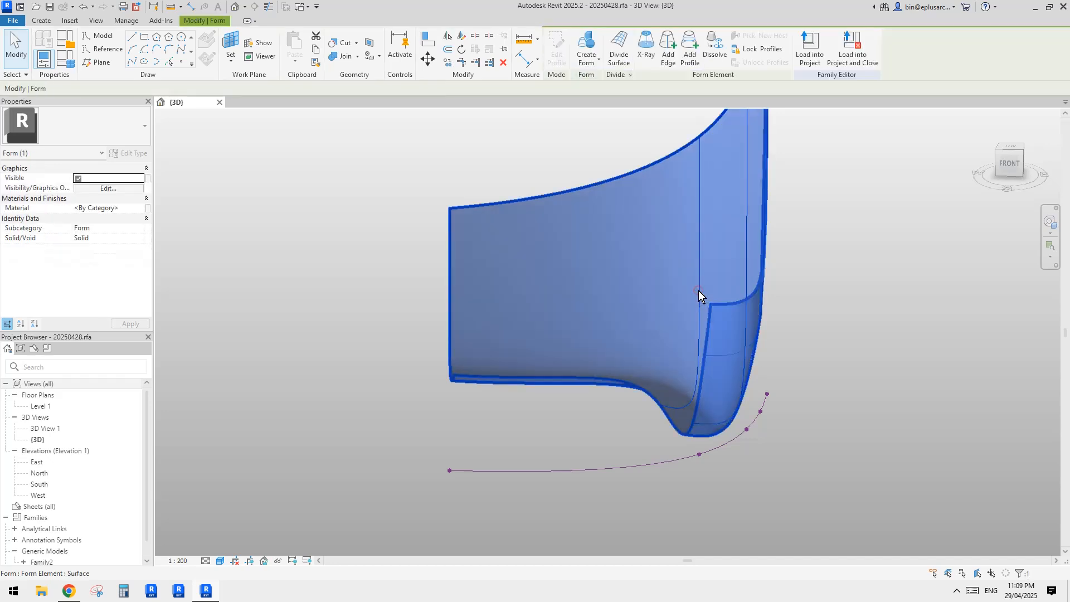
{"action": "key", "text": "Escape"}
{"action": "middle_click_drag", "start_coordinate": [698, 290], "coordinate": [661, 344], "text": "shift"}
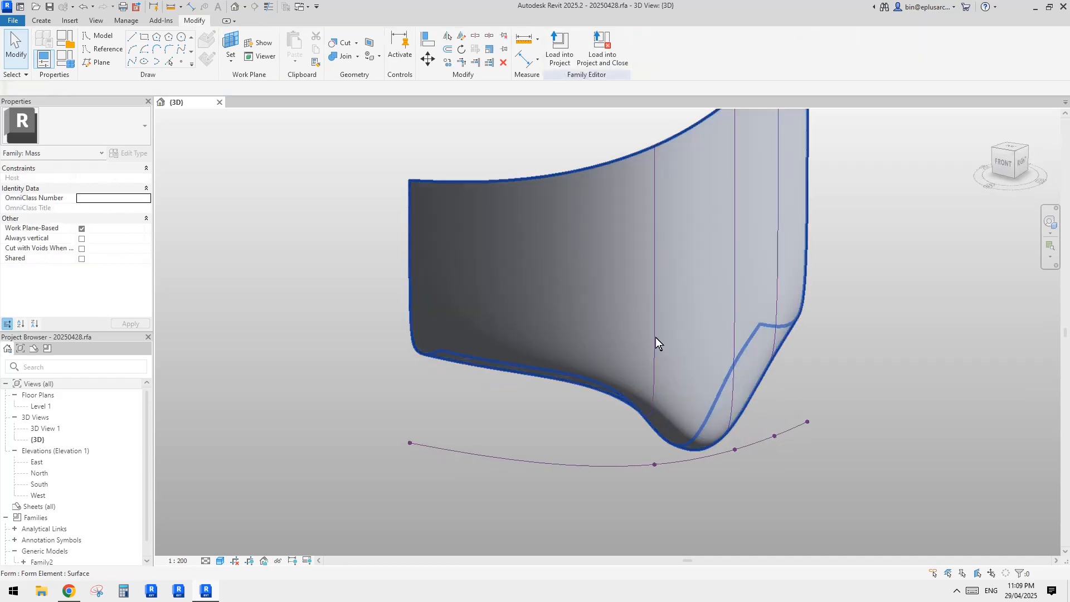
Stretch the top end of the profile line nearest the middle of the base curve upward to a length of about 50671 mm.
{"action": "left_click", "coordinate": [654, 310]}
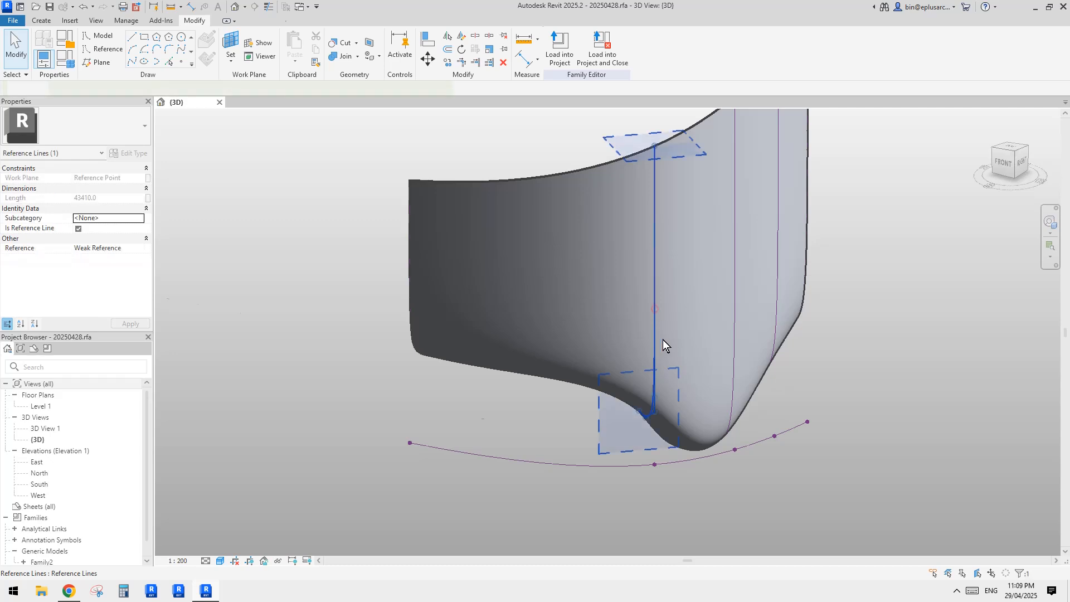
{"action": "scroll", "coordinate": [654, 301], "scroll_direction": "down", "scroll_amount": 2}
{"action": "middle_click_drag", "start_coordinate": [636, 363], "coordinate": [661, 313], "text": "shift"}
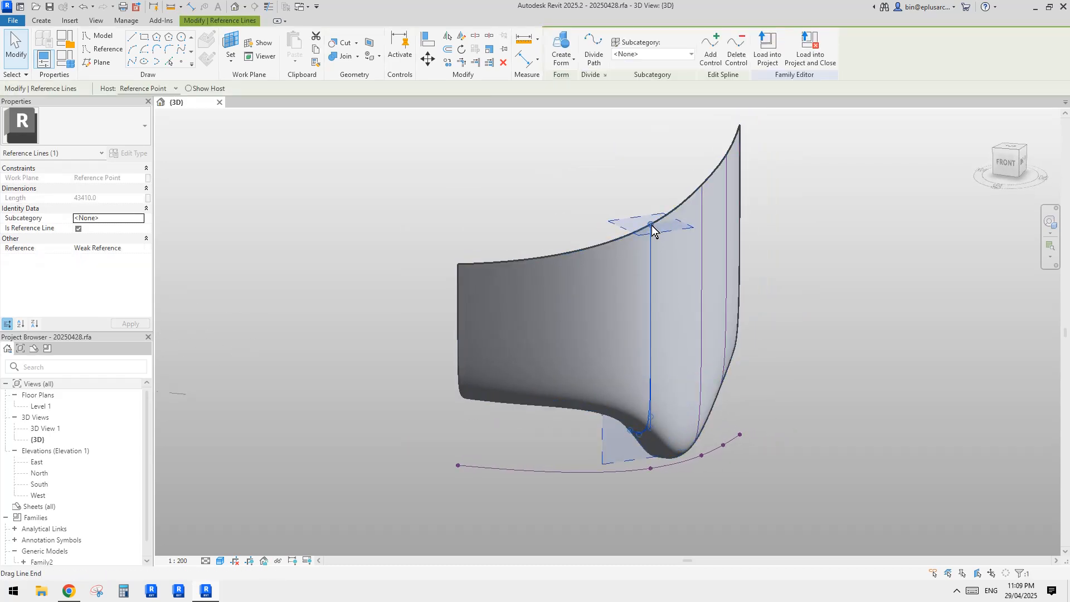
{"action": "left_click_drag", "start_coordinate": [651, 206], "coordinate": [650, 201]}
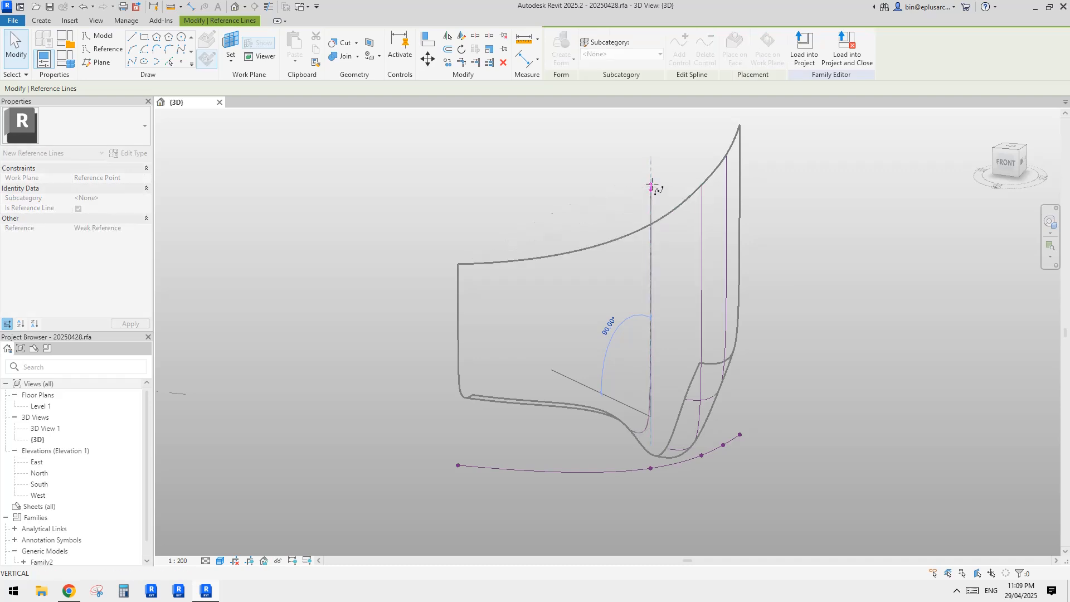
{"action": "left_click_drag", "start_coordinate": [652, 184], "coordinate": [651, 183]}
Move the stretched profile line a short distance straight up in the front view to reshape the form's edges.
{"action": "scroll", "coordinate": [633, 320], "scroll_direction": "up", "scroll_amount": 5}
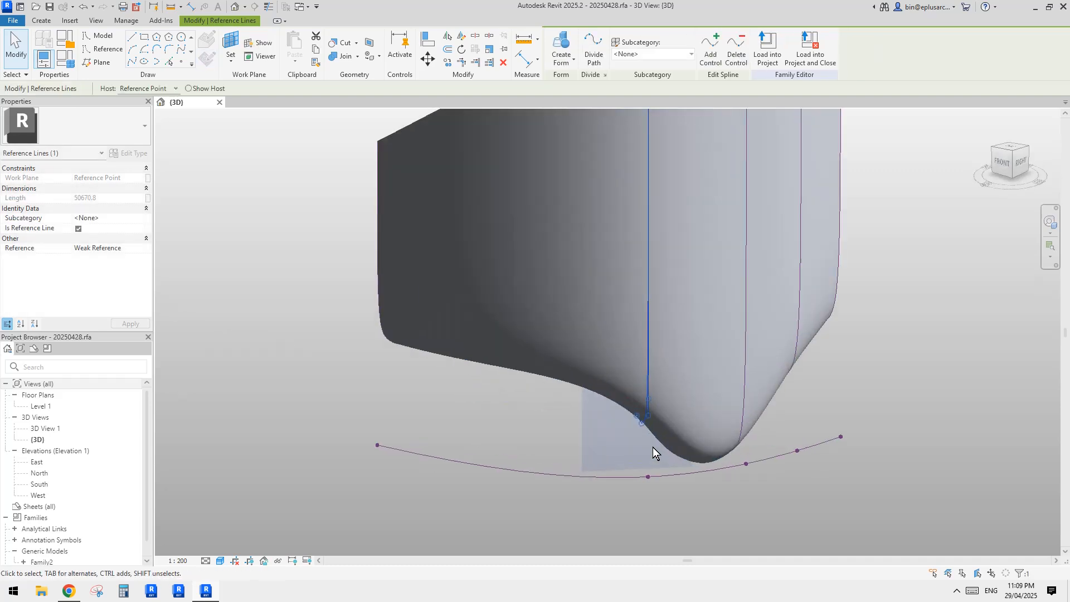
{"action": "middle_click_drag", "start_coordinate": [725, 410], "coordinate": [707, 419], "text": "shift"}
{"action": "scroll", "coordinate": [706, 421], "scroll_direction": "down", "scroll_amount": 1}
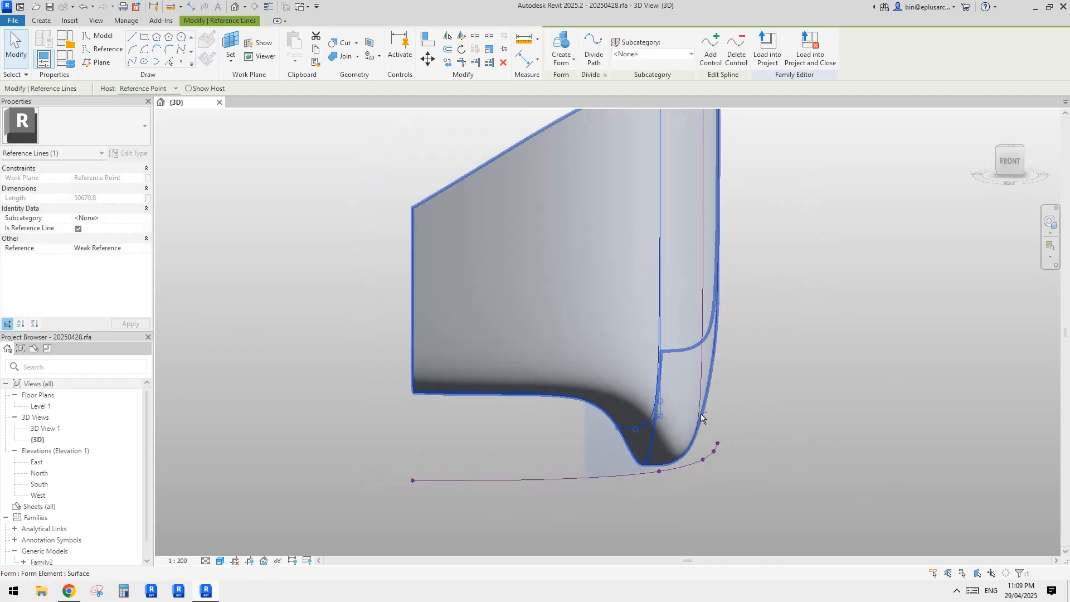
{"action": "left_click", "coordinate": [1010, 162]}
{"action": "key", "text": "m"}
{"action": "key", "text": "v"}
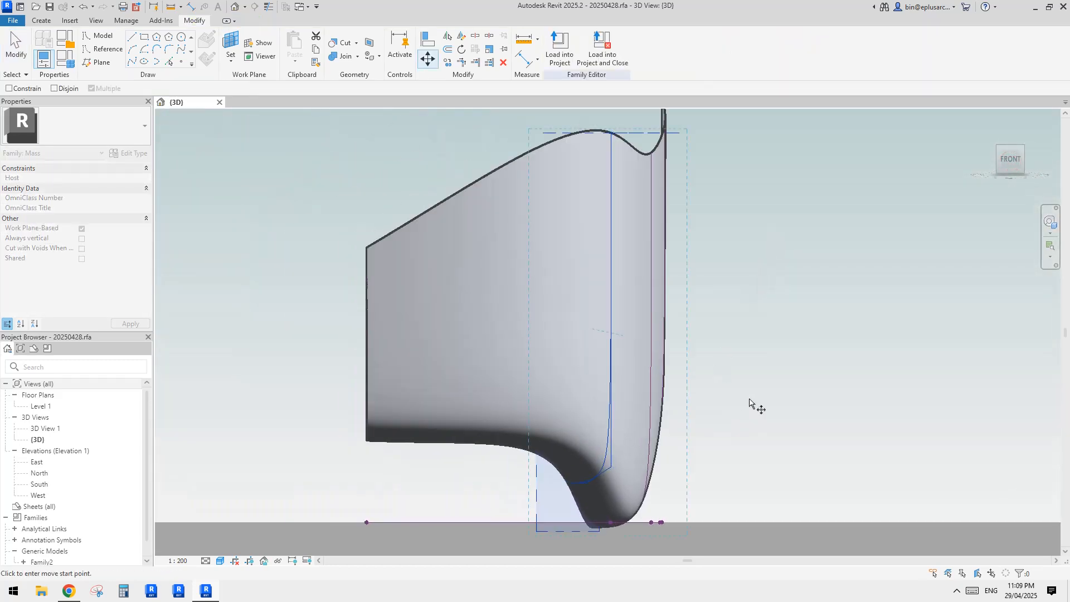
{"action": "left_click", "coordinate": [750, 396]}
{"action": "left_click", "coordinate": [751, 382]}
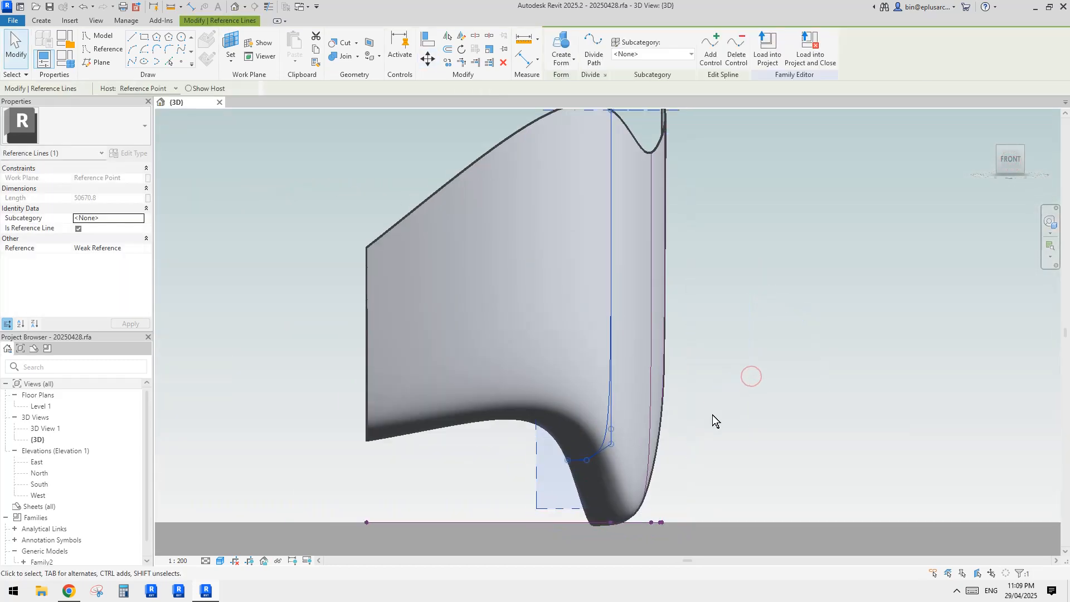
{"action": "middle_click_drag", "start_coordinate": [712, 415], "coordinate": [663, 346], "text": "shift"}
{"action": "key", "text": "Escape"}
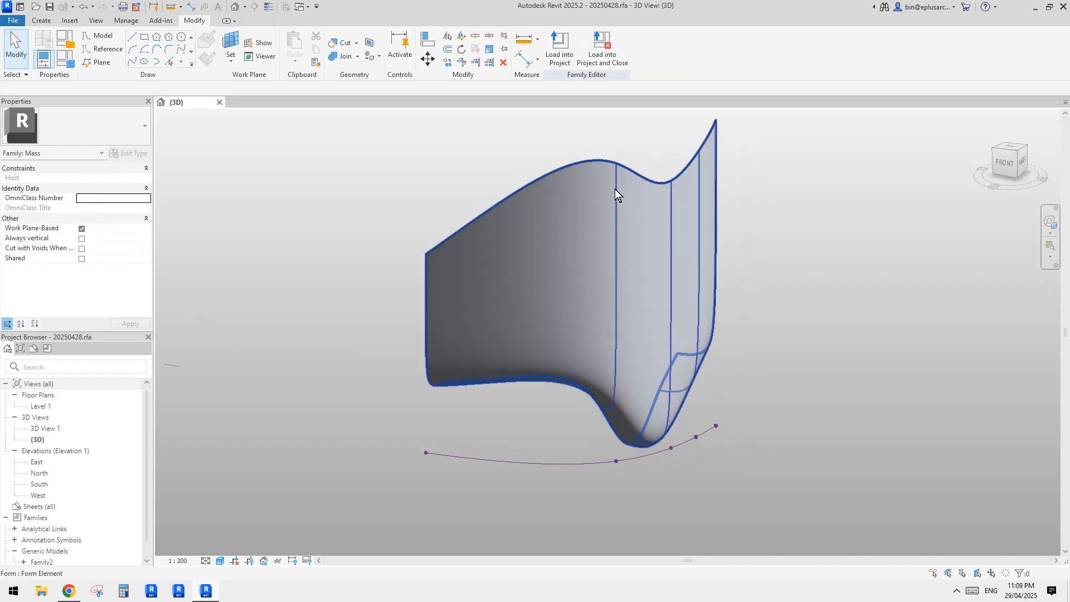
Temporarily hide the form so that only the copied reference lines and points remain displayed.
{"action": "left_click", "coordinate": [614, 189]}
{"action": "key", "text": "Escape"}
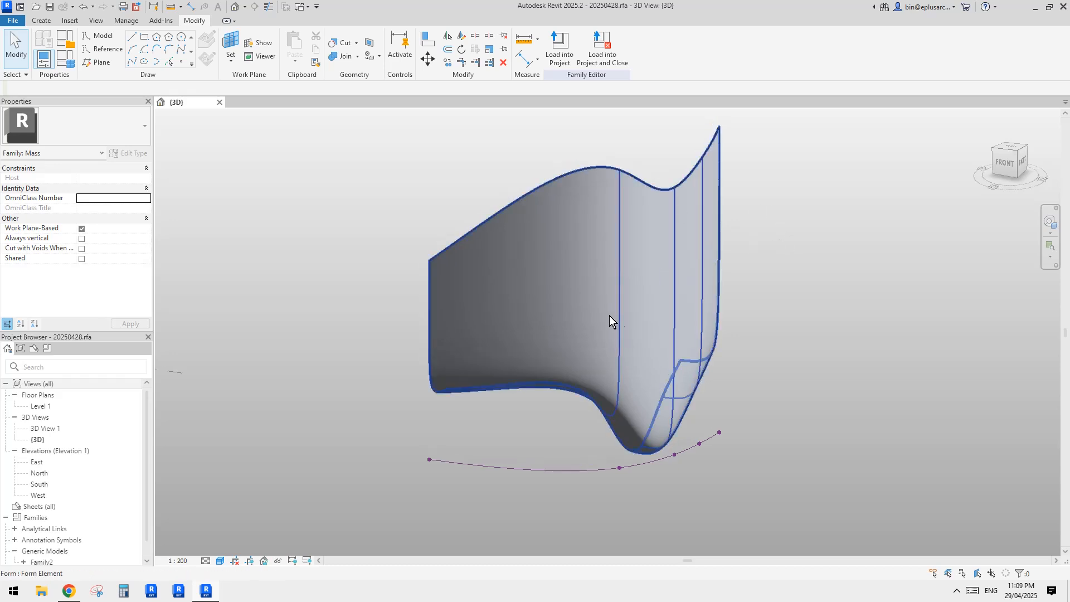
{"action": "left_click", "coordinate": [645, 320]}
{"action": "key", "text": "h"}
{"action": "key", "text": "h"}
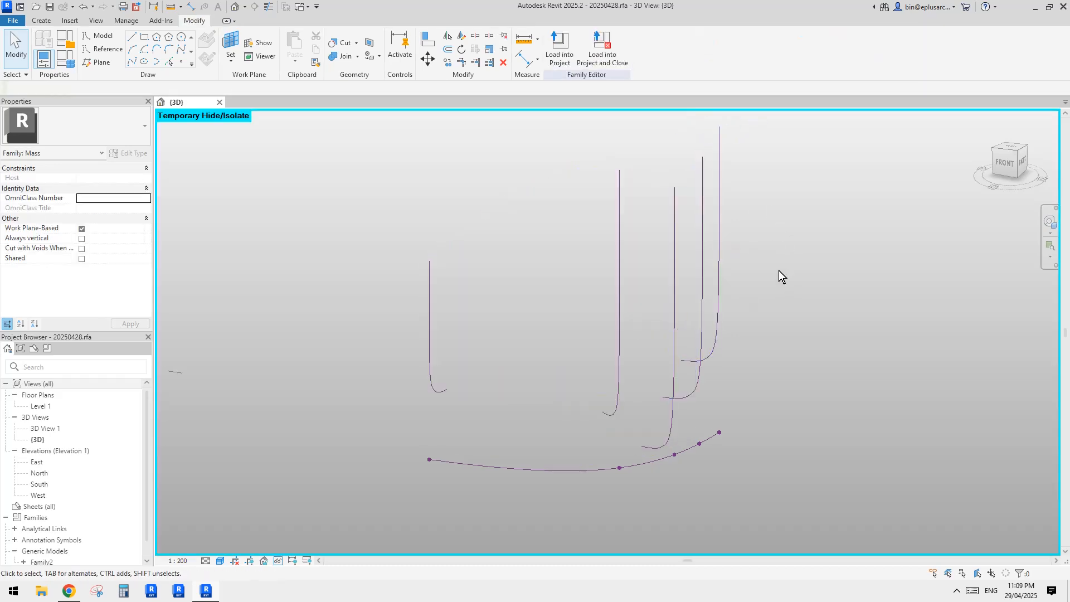
Shorten the raised profile line from its top end to about 45803 mm and reset the temporary hiding.
{"action": "left_click", "coordinate": [620, 217]}
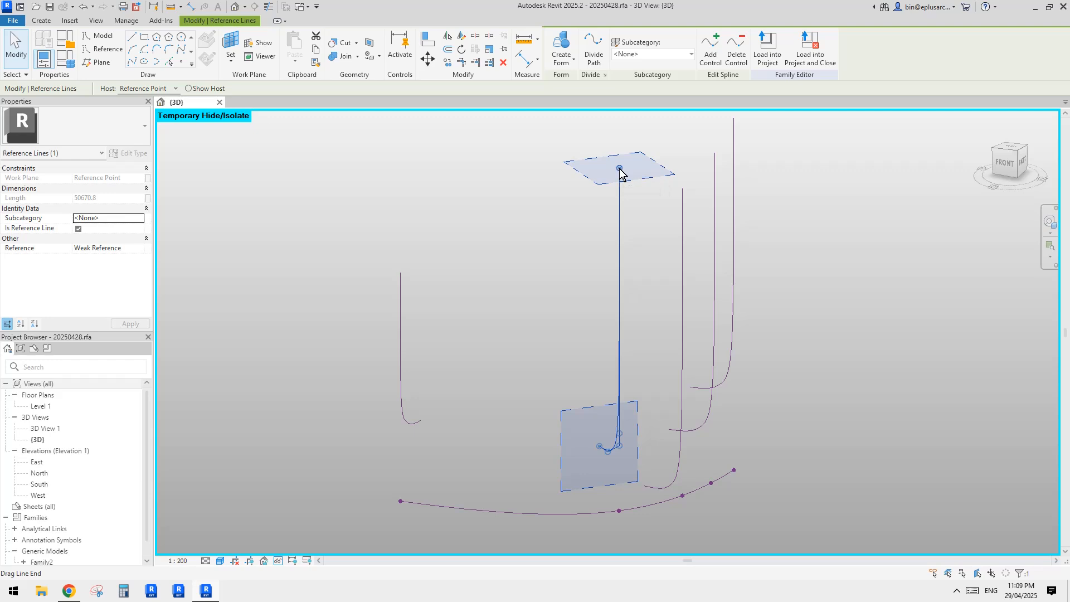
{"action": "left_click_drag", "start_coordinate": [620, 181], "coordinate": [619, 200]}
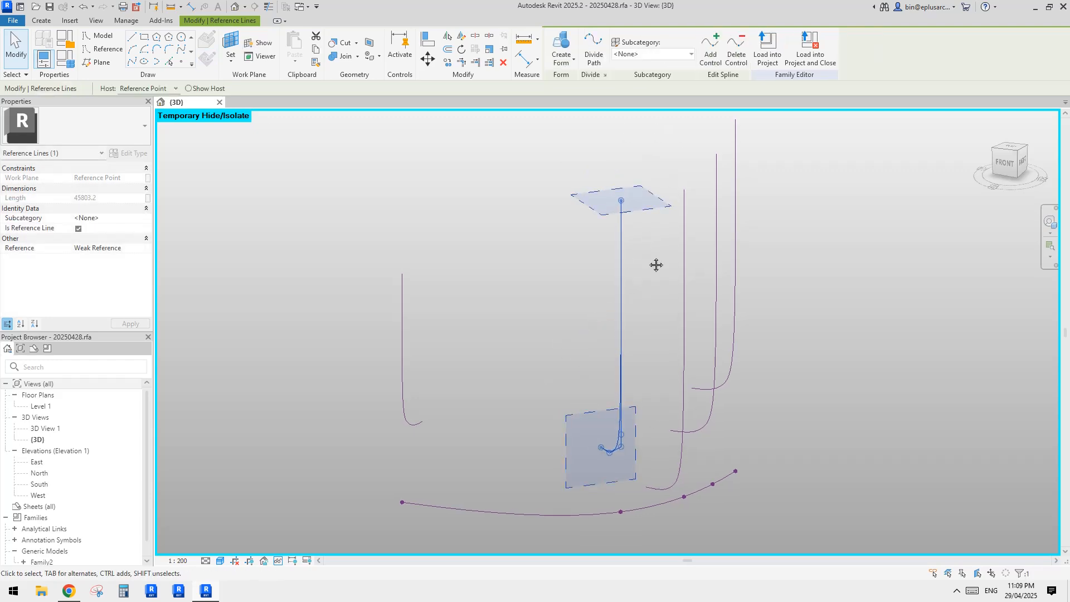
{"action": "key", "text": "Escape"}
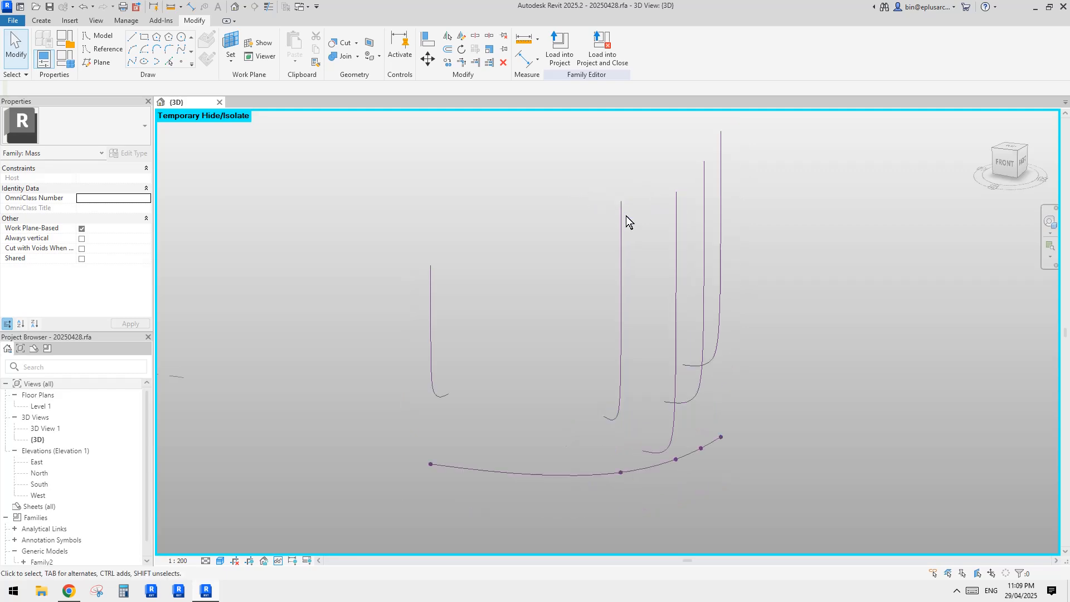
{"action": "key", "text": "h"}
{"action": "key", "text": "r"}
Examine the reshaped form and its profile lines from several sides, and point out where its surface can be divided.
{"action": "scroll", "coordinate": [685, 243], "scroll_direction": "down", "scroll_amount": 3}
{"action": "middle_click_drag", "start_coordinate": [692, 245], "coordinate": [777, 268], "text": "shift"}
{"action": "scroll", "coordinate": [677, 228], "scroll_direction": "up", "scroll_amount": 1}
{"action": "scroll", "coordinate": [688, 276], "scroll_direction": "up", "scroll_amount": 1}
{"action": "middle_click_drag", "start_coordinate": [688, 277], "coordinate": [657, 312], "text": "shift"}
{"action": "left_click", "coordinate": [656, 310]}
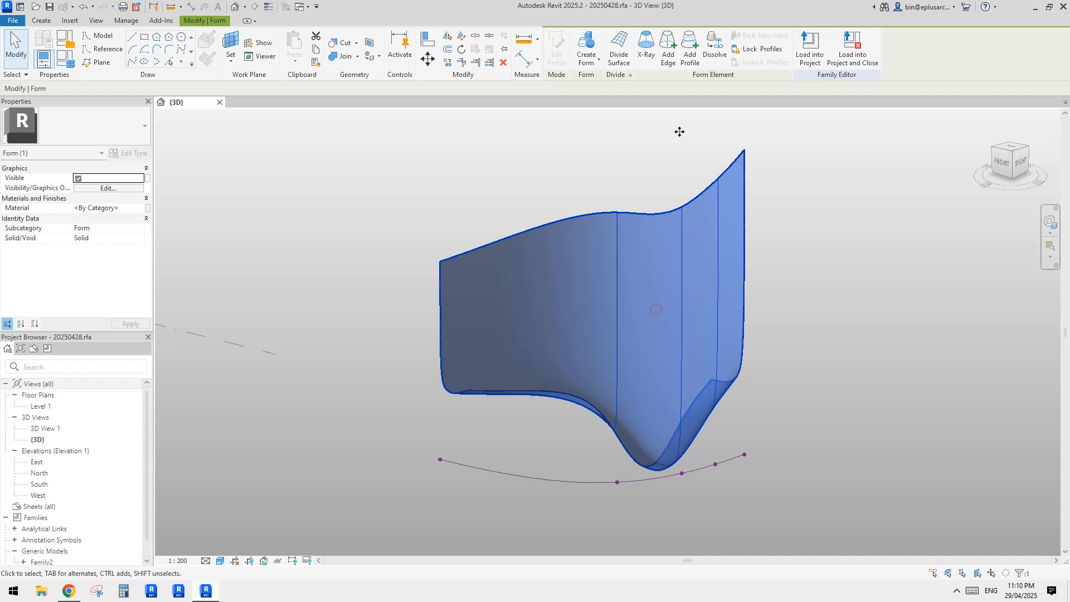
{"action": "left_click", "coordinate": [617, 55]}
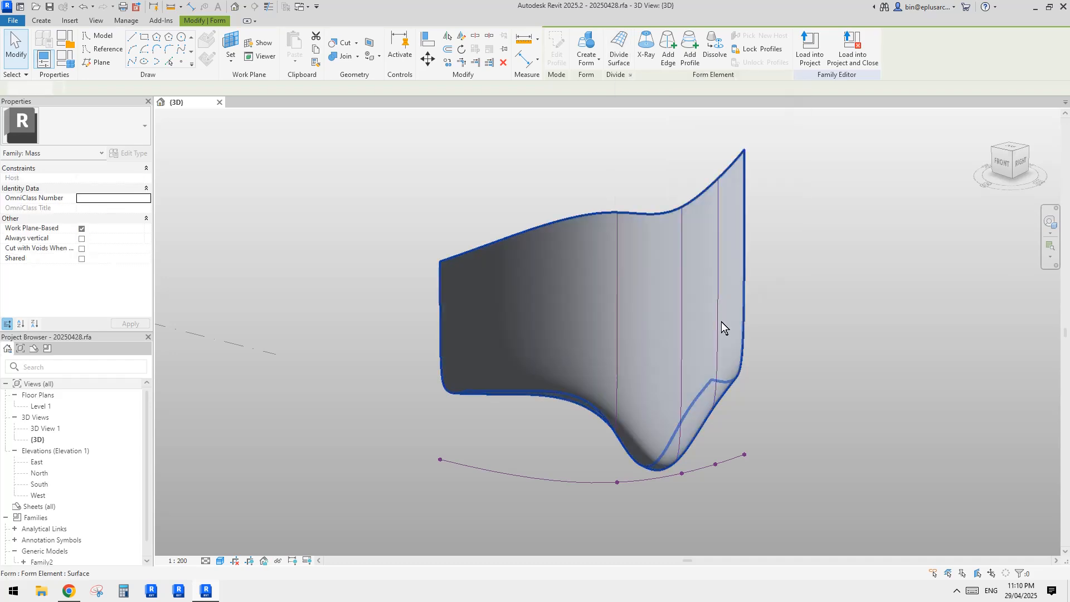
{"action": "scroll", "coordinate": [721, 322], "scroll_direction": "down", "scroll_amount": 2}
{"action": "middle_click_drag", "start_coordinate": [721, 322], "coordinate": [640, 386], "text": "shift"}
{"action": "scroll", "coordinate": [685, 359], "scroll_direction": "up", "scroll_amount": 1}
{"action": "scroll", "coordinate": [691, 380], "scroll_direction": "down", "scroll_amount": 1}
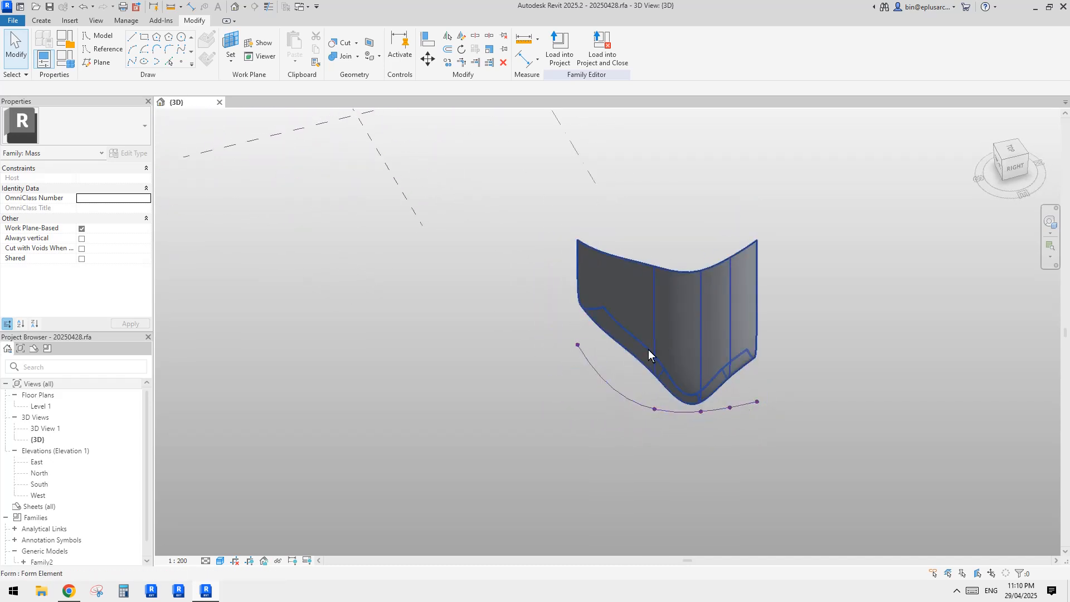
Start a reference-line spline and set Level 1 as its placement plane.
{"action": "middle_click_drag", "start_coordinate": [648, 350], "coordinate": [596, 349], "text": "shift"}
{"action": "middle_click_drag", "start_coordinate": [584, 279], "coordinate": [452, 246]}
{"action": "left_click", "coordinate": [103, 51]}
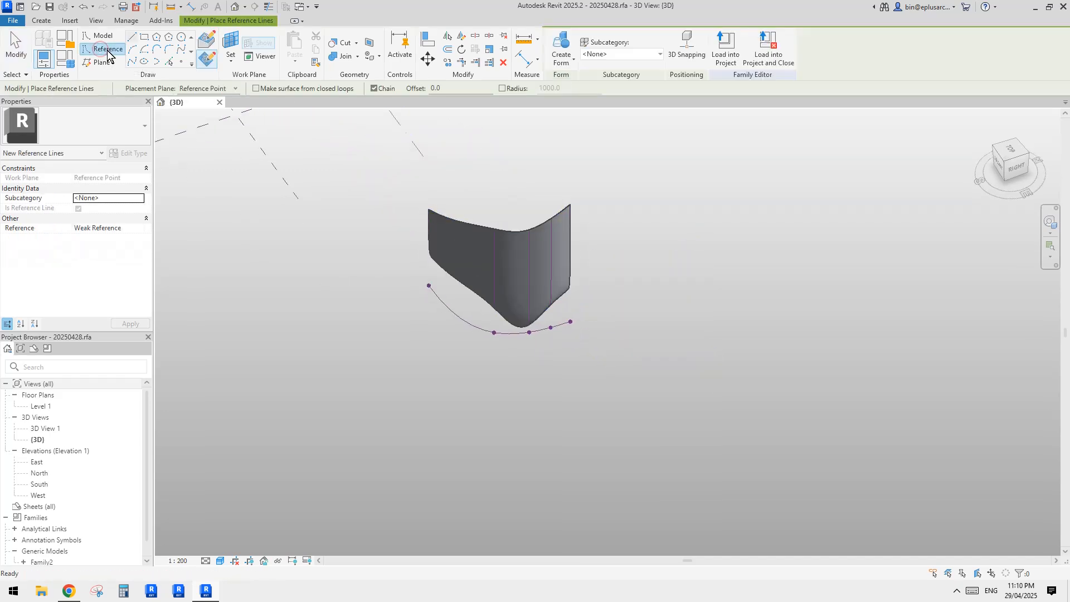
{"action": "left_click", "coordinate": [181, 54]}
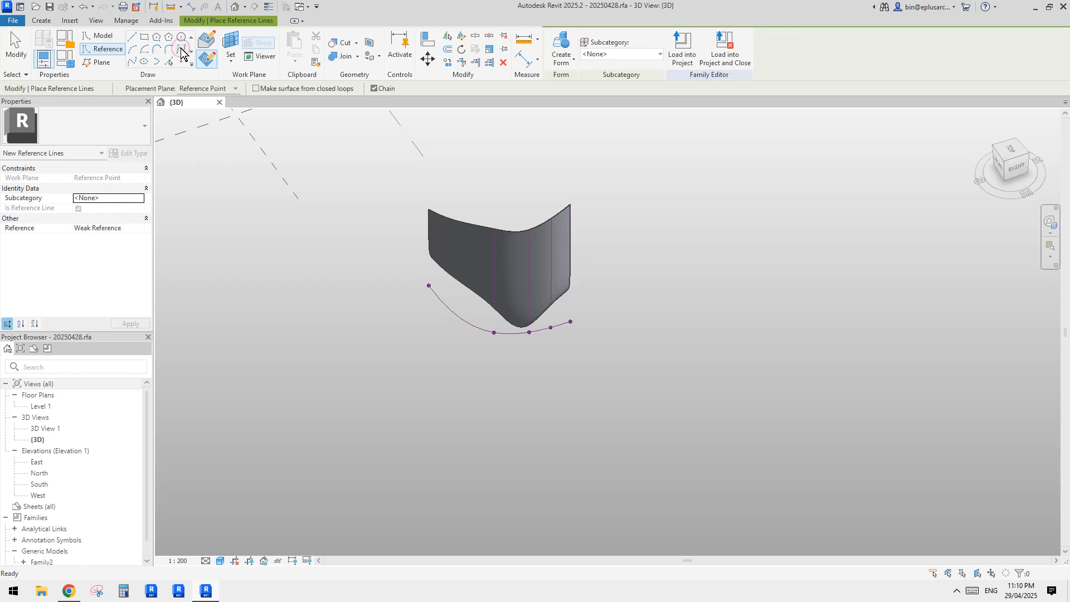
{"action": "scroll", "coordinate": [390, 186], "scroll_direction": "down", "scroll_amount": 1}
{"action": "middle_click_drag", "start_coordinate": [389, 187], "coordinate": [568, 272]}
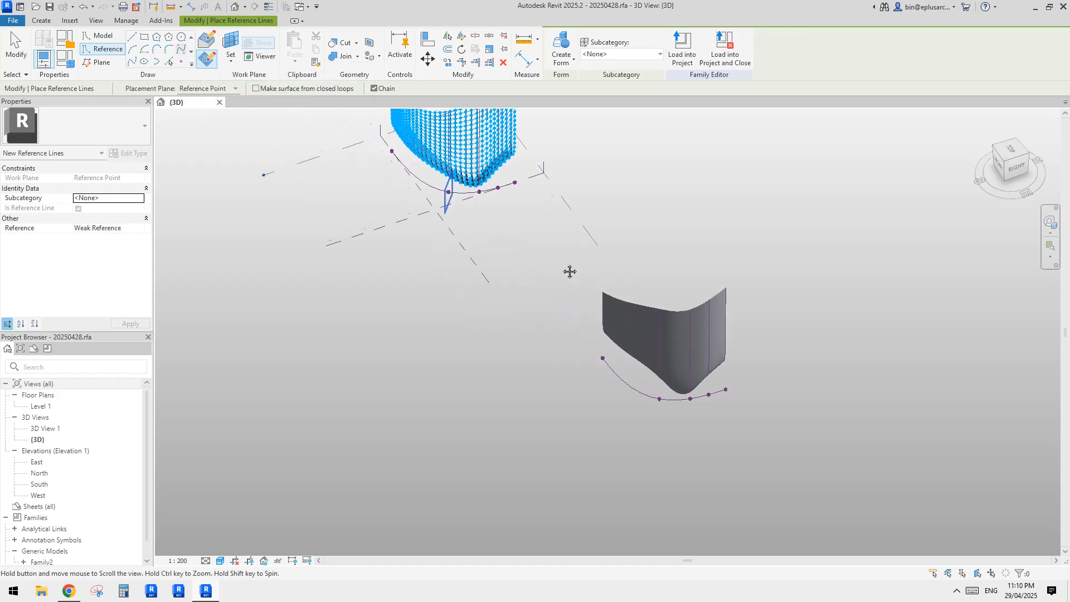
{"action": "key", "text": "Escape"}
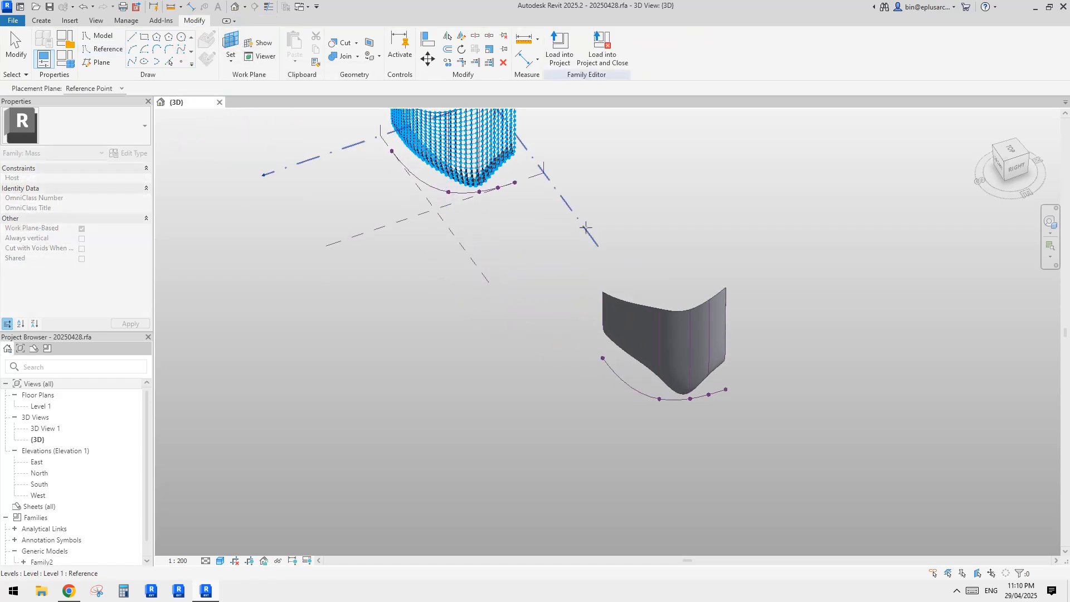
{"action": "left_click", "coordinate": [586, 227]}
{"action": "scroll", "coordinate": [577, 211], "scroll_direction": "down", "scroll_amount": 1}
{"action": "middle_click_drag", "start_coordinate": [639, 263], "coordinate": [589, 209]}
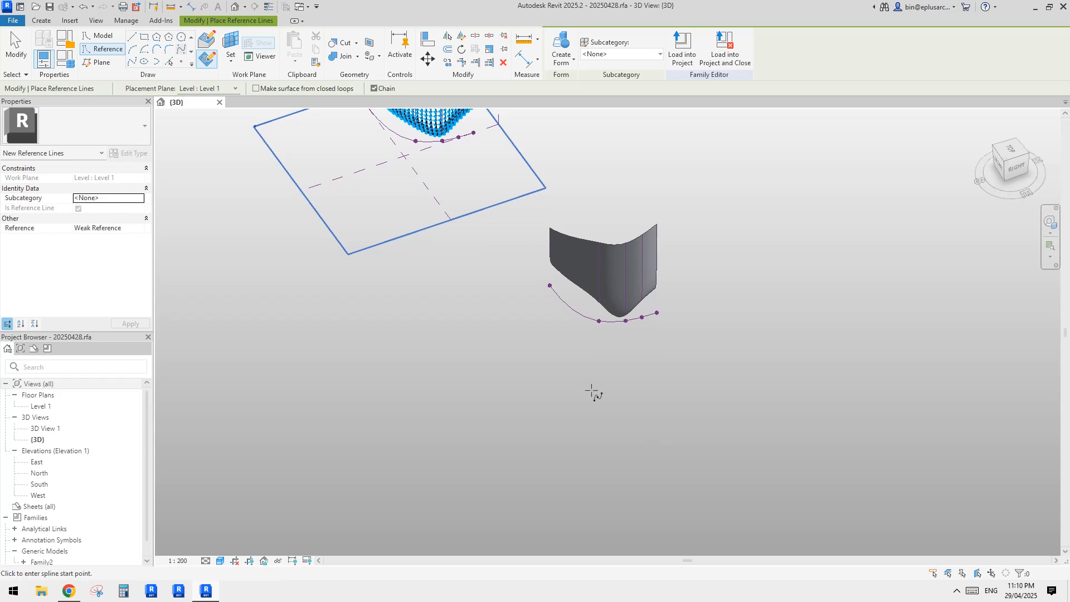
Draw an open curved reference spline about 131124 mm long with five control points on Level 1, in front of the form.
{"action": "left_click", "coordinate": [563, 363]}
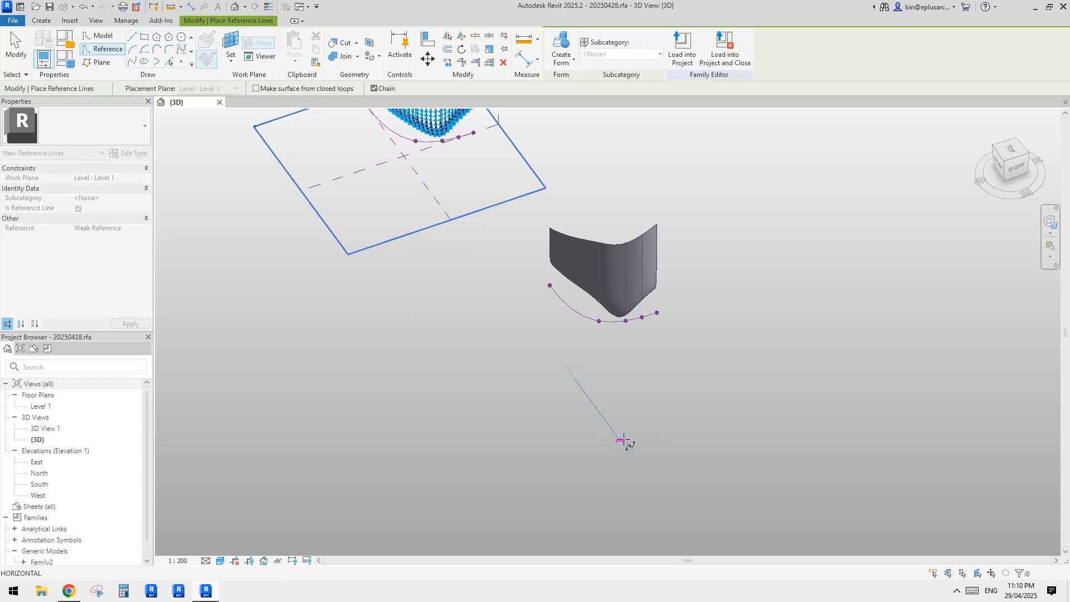
{"action": "left_click", "coordinate": [648, 464]}
{"action": "left_click", "coordinate": [671, 471]}
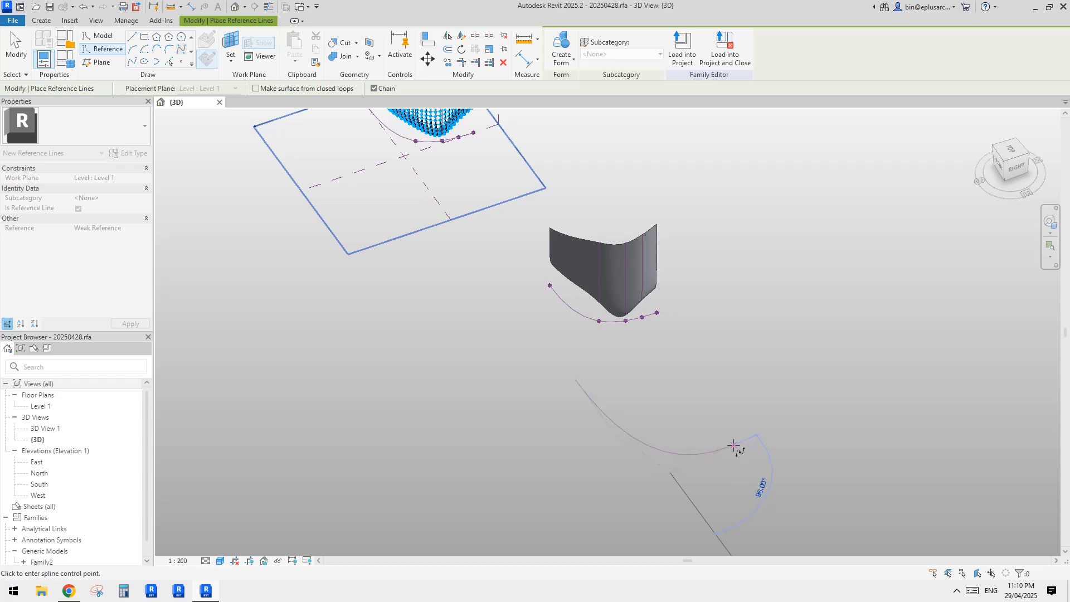
{"action": "left_click", "coordinate": [733, 446]}
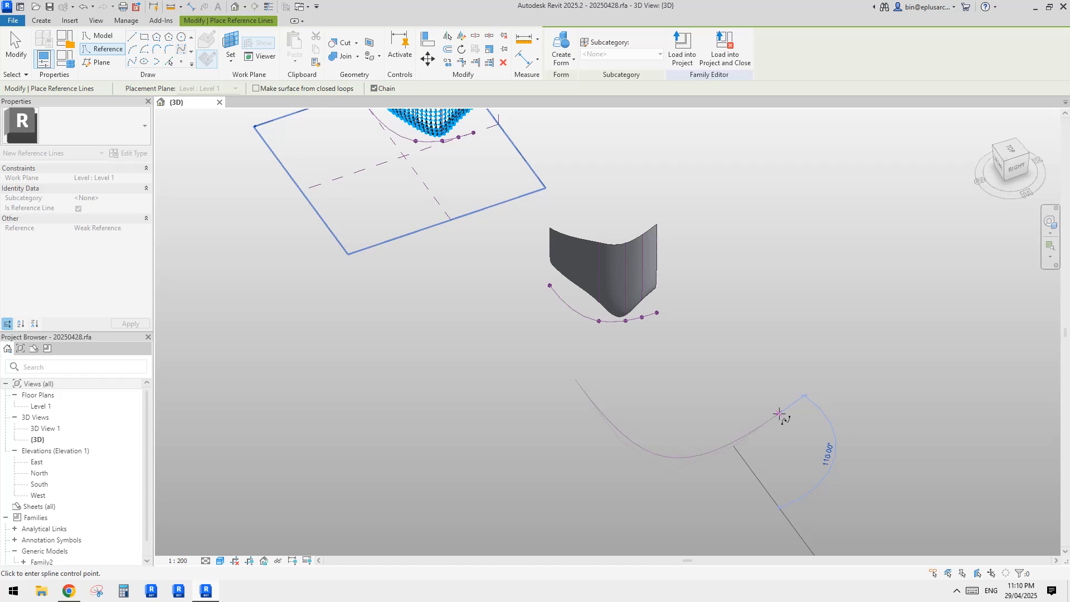
{"action": "left_click", "coordinate": [777, 414]}
{"action": "key", "text": "Escape"}
{"action": "key", "text": "Escape"}
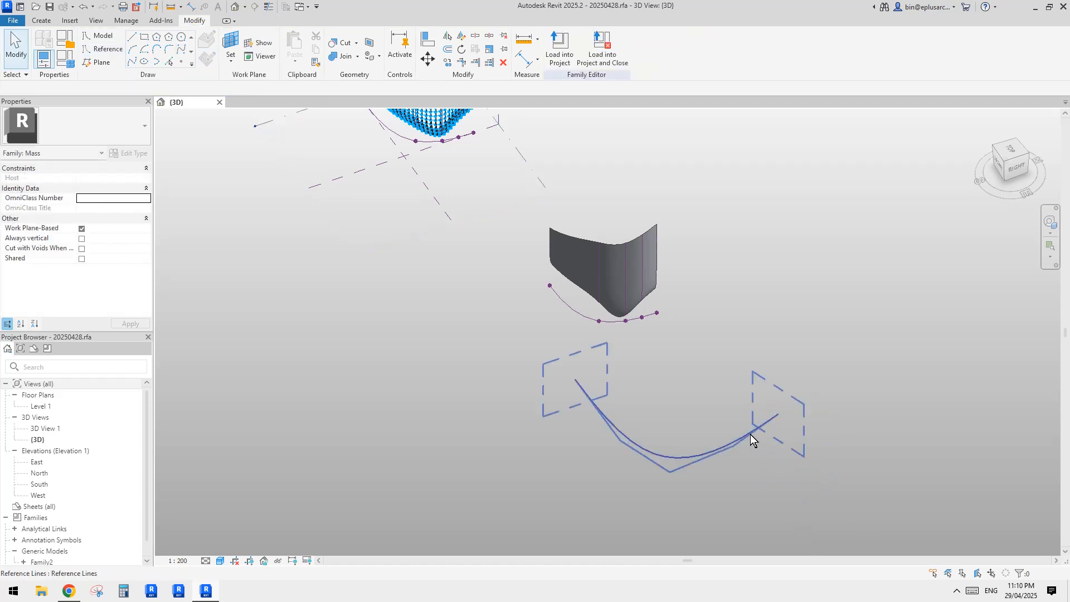
Move two control points of the new base spline to straighten one arm and shorten it to about 117525 mm.
{"action": "middle_click_drag", "start_coordinate": [690, 369], "coordinate": [694, 435], "text": "shift"}
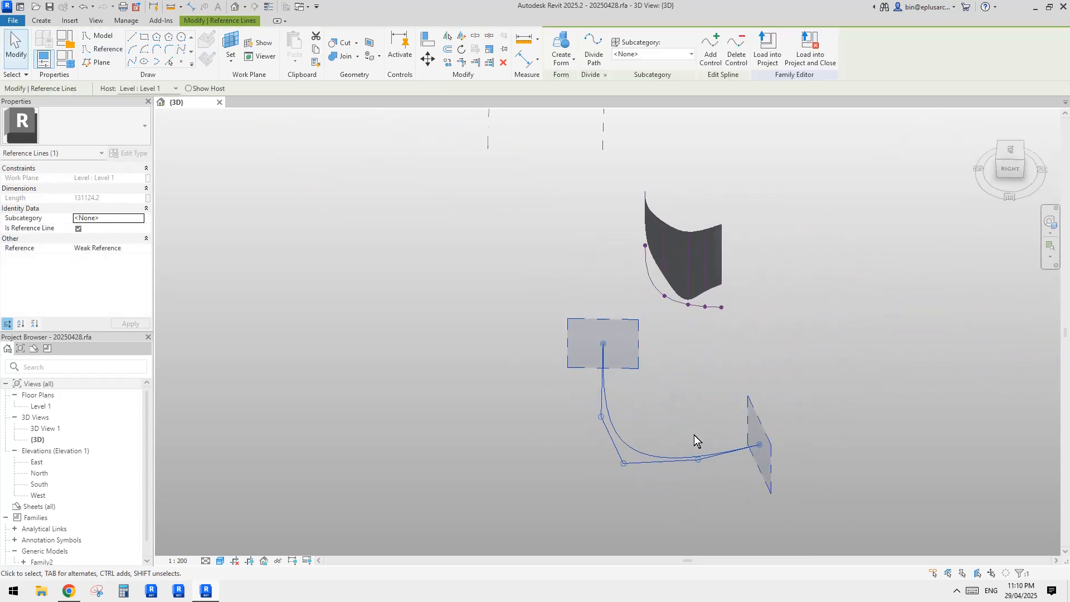
{"action": "left_click_drag", "start_coordinate": [696, 444], "coordinate": [697, 447]}
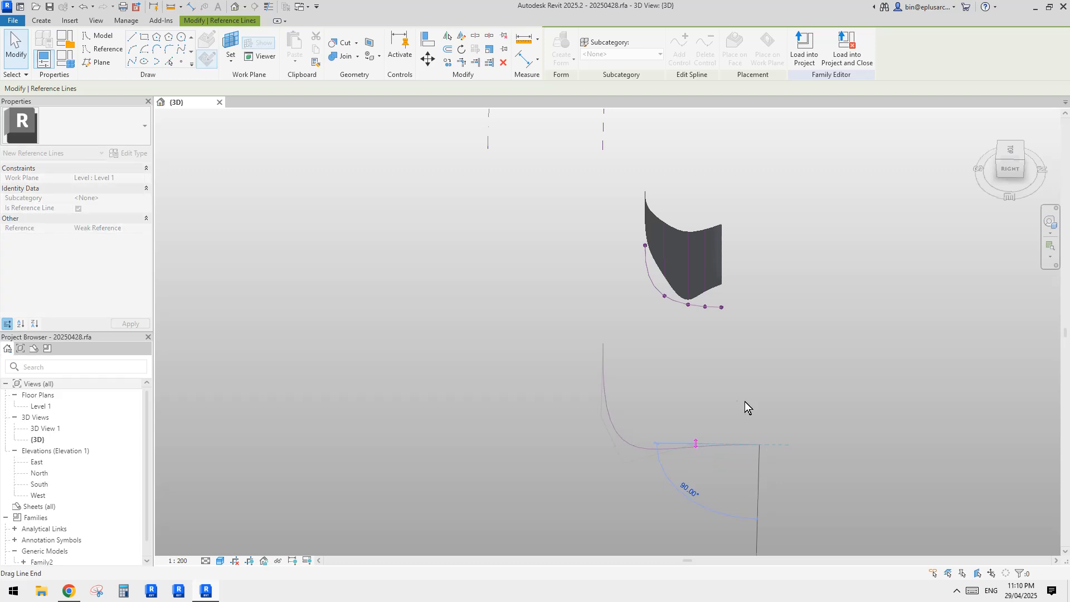
{"action": "left_click_drag", "start_coordinate": [625, 466], "coordinate": [661, 443]}
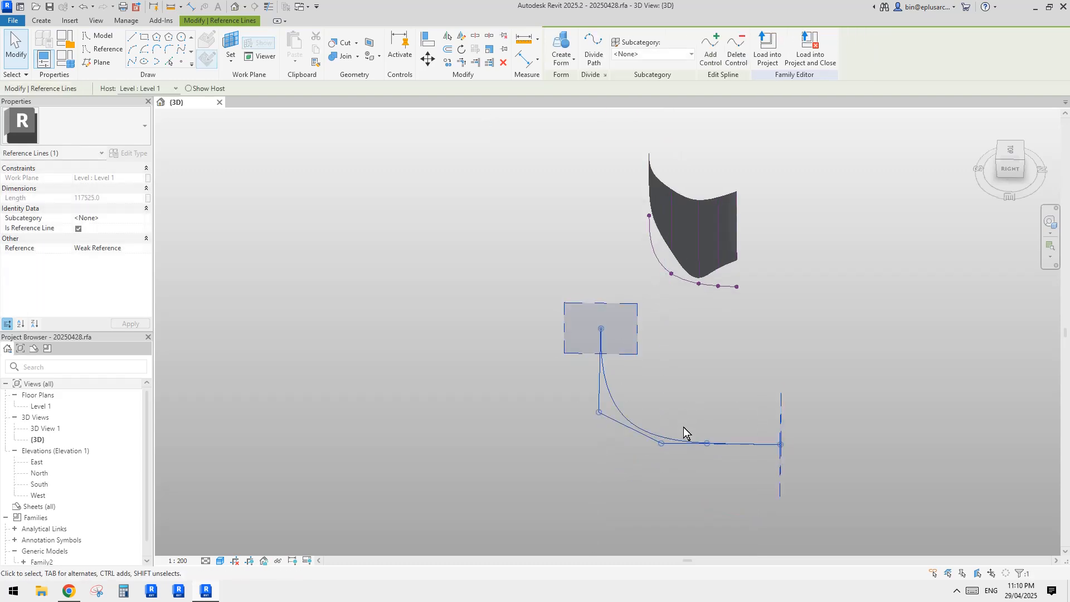
{"action": "middle_click_drag", "start_coordinate": [683, 427], "coordinate": [731, 365], "text": "shift"}
{"action": "left_click", "coordinate": [679, 427]}
{"action": "scroll", "coordinate": [679, 427], "scroll_direction": "down", "scroll_amount": 2}
{"action": "middle_click_drag", "start_coordinate": [680, 427], "coordinate": [702, 480], "text": "shift"}
{"action": "scroll", "coordinate": [656, 373], "scroll_direction": "up", "scroll_amount": 1}
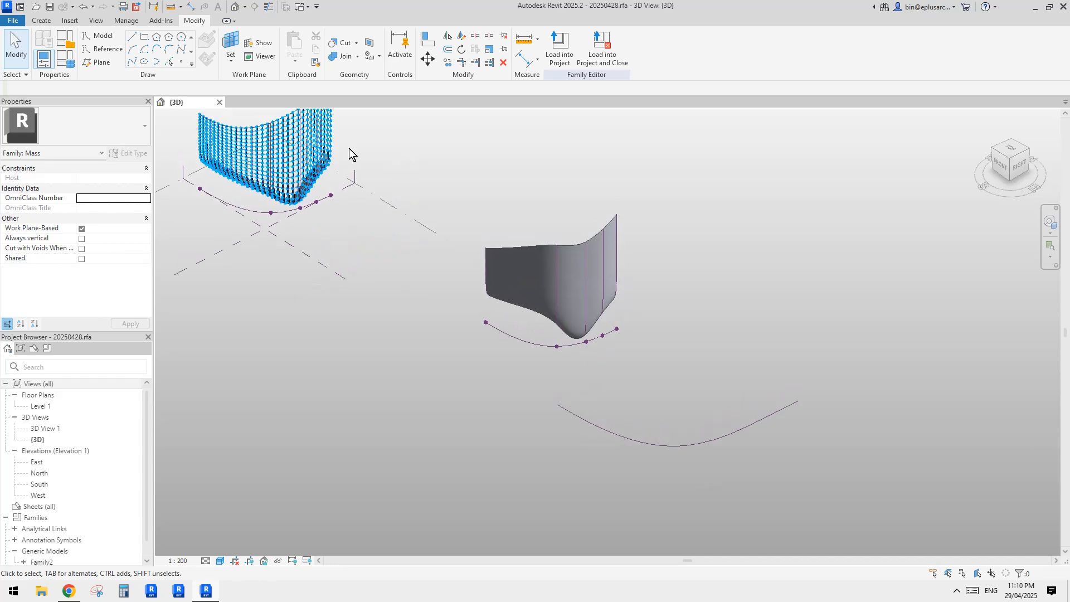
Place a reference point near the start of the new base spline and set its vertical plane as the work plane for reference lines.
{"action": "left_click", "coordinate": [181, 61]}
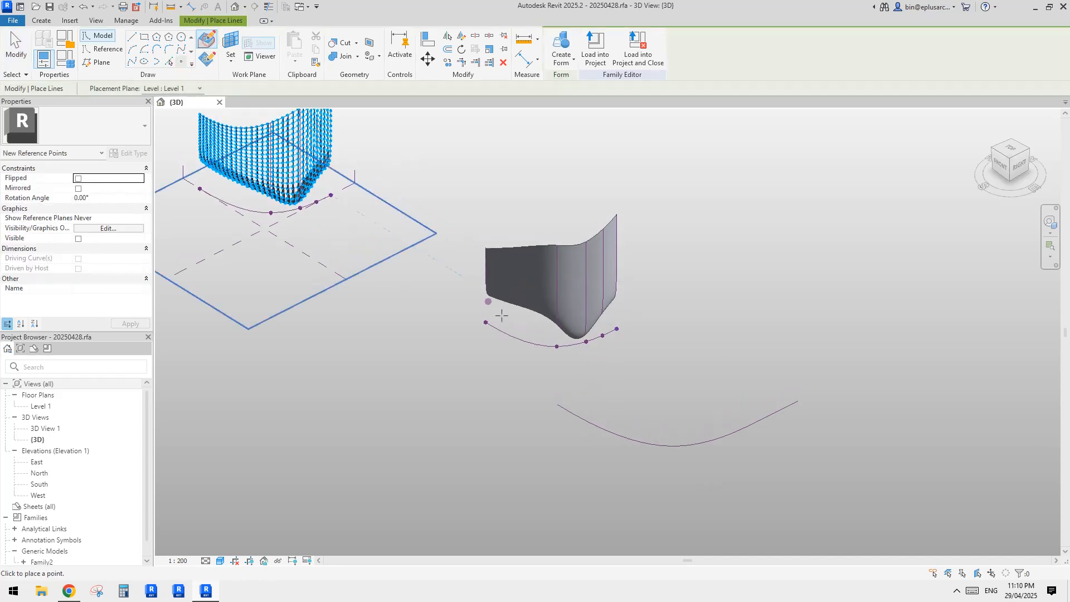
{"action": "left_click", "coordinate": [579, 417]}
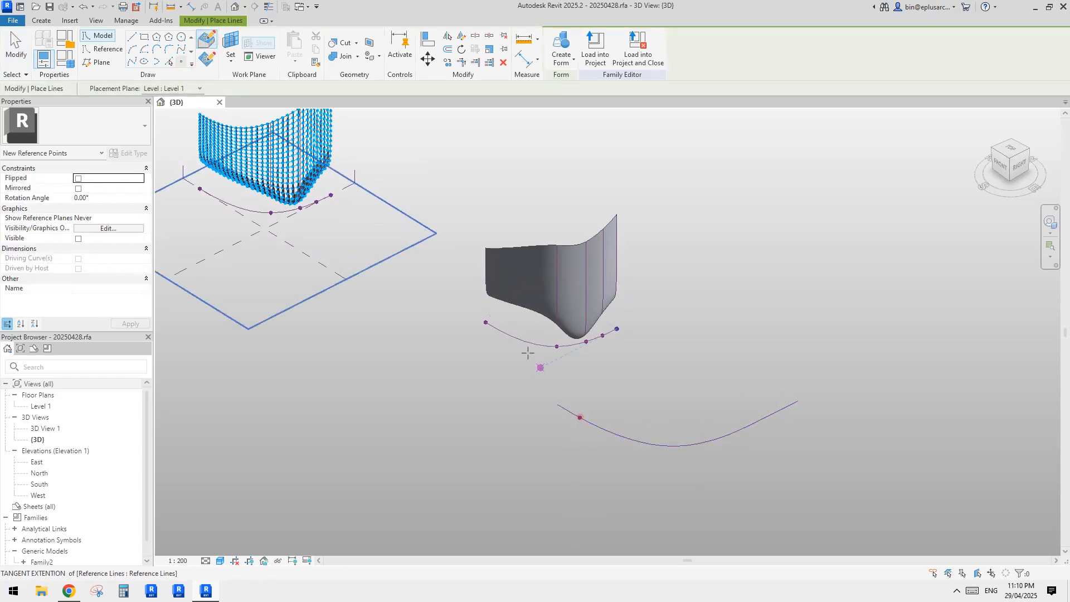
{"action": "left_click", "coordinate": [105, 49]}
{"action": "left_click", "coordinate": [182, 49]}
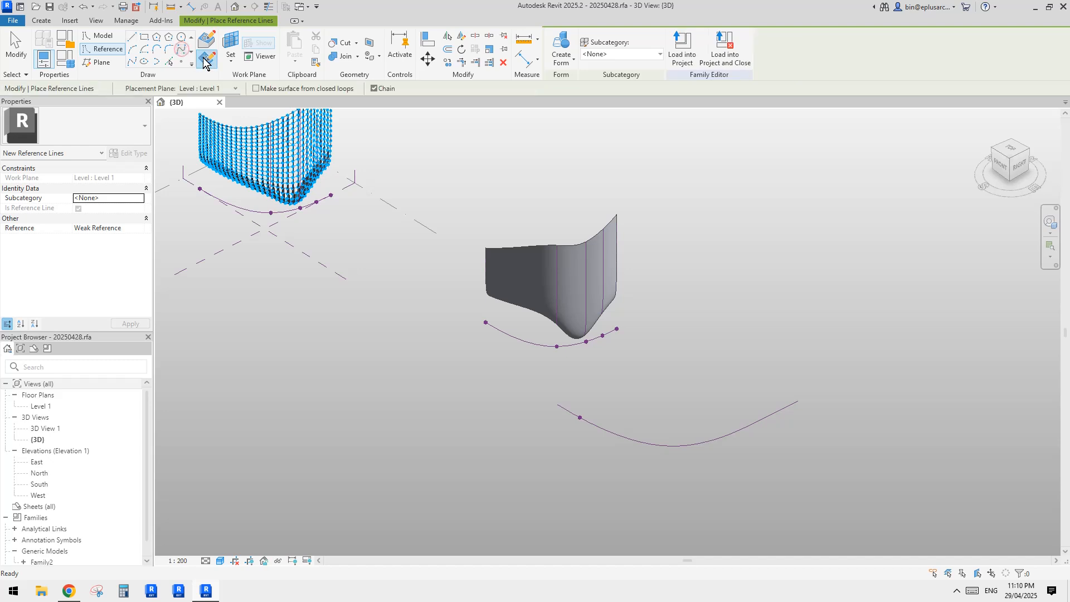
{"action": "left_click", "coordinate": [228, 50]}
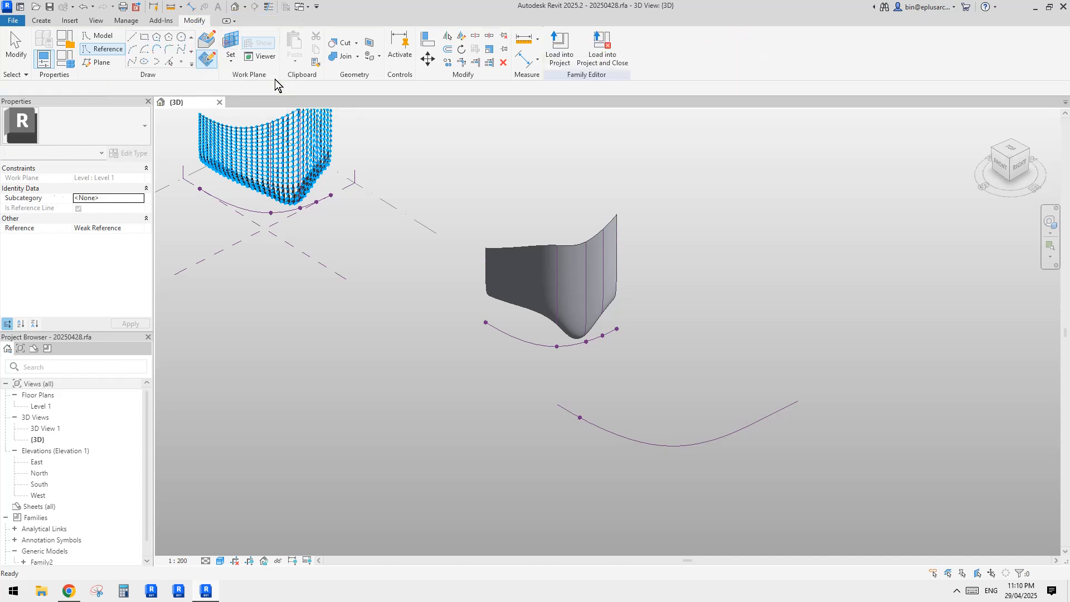
{"action": "left_click", "coordinate": [580, 418]}
{"action": "middle_click_drag", "start_coordinate": [579, 419], "coordinate": [516, 325], "text": "shift"}
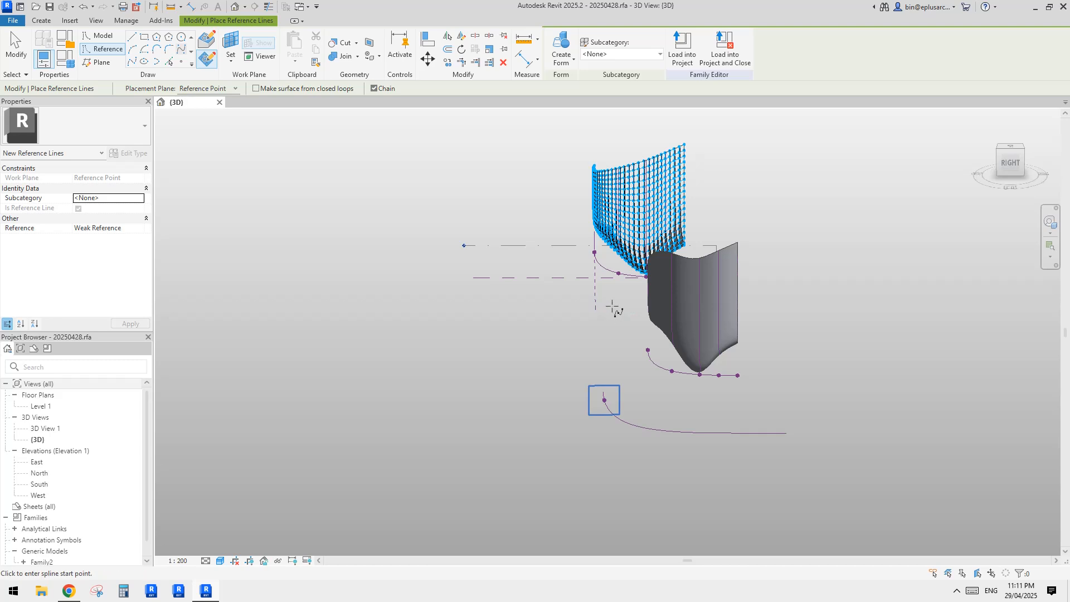
{"action": "scroll", "coordinate": [601, 407], "scroll_direction": "up", "scroll_amount": 3}
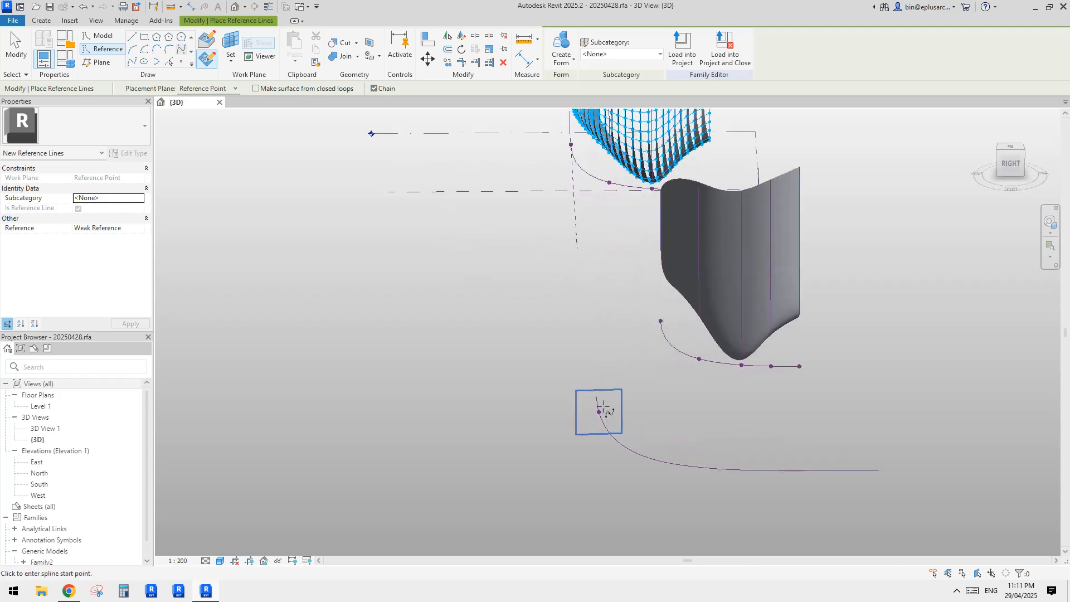
{"action": "middle_click_drag", "start_coordinate": [599, 411], "coordinate": [595, 380], "text": "shift"}
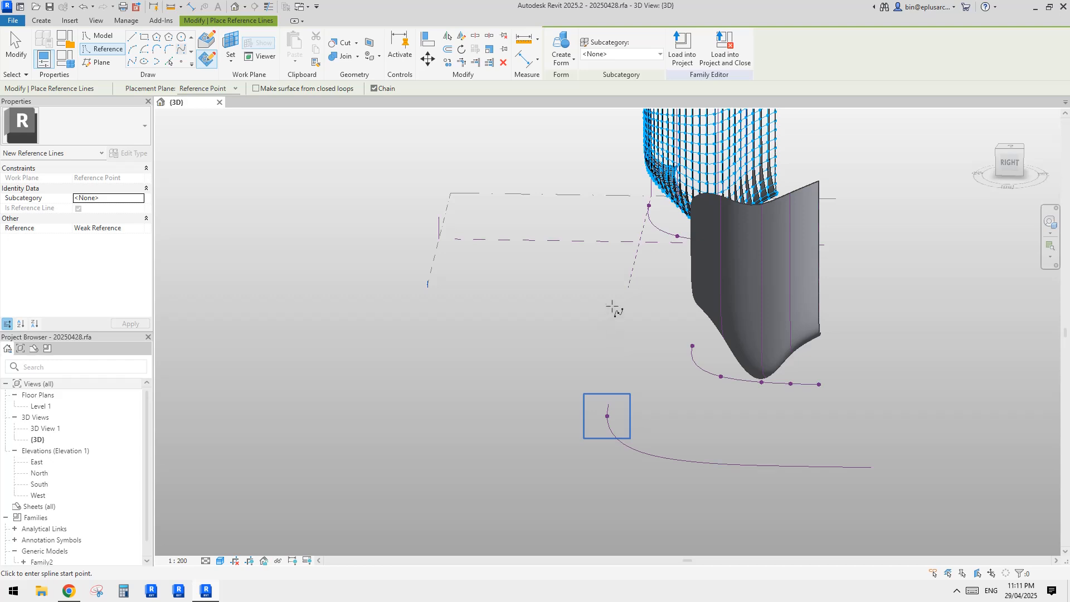
Draw an L-shaped reference spline above the point on its vertical plane, running straight down and curving into a short horizontal foot.
{"action": "left_click", "coordinate": [607, 285]}
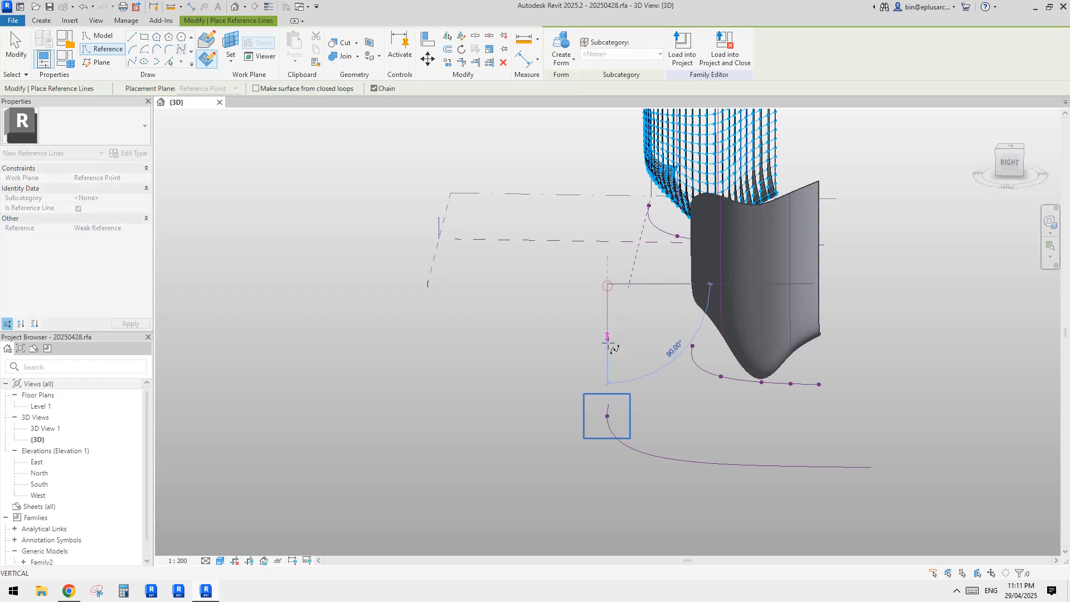
{"action": "left_click", "coordinate": [608, 372]}
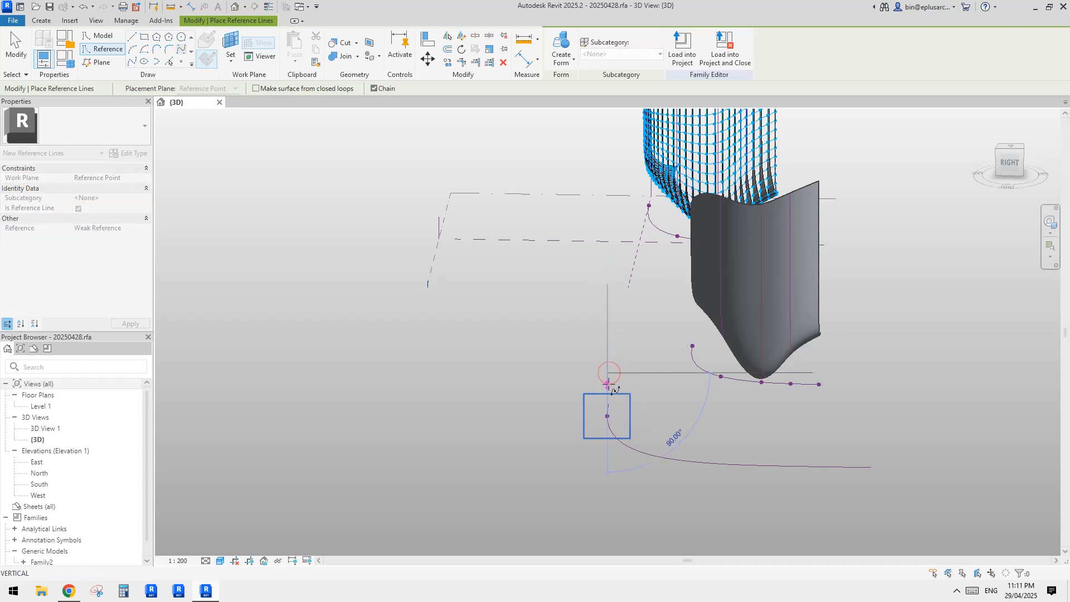
{"action": "left_click", "coordinate": [644, 384]}
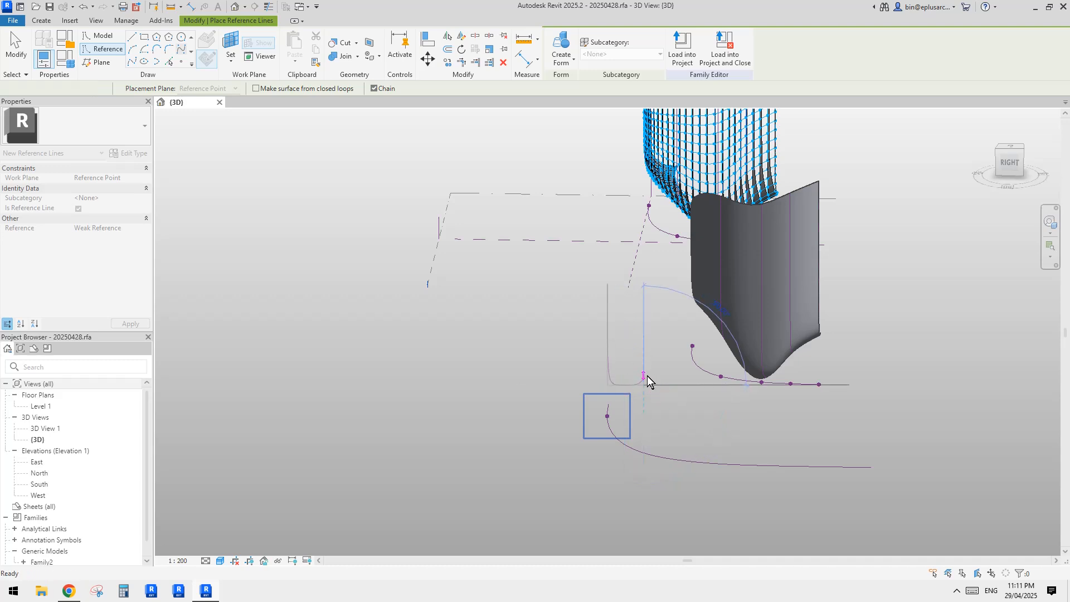
{"action": "key", "text": "Escape"}
{"action": "middle_click_drag", "start_coordinate": [647, 381], "coordinate": [595, 384], "text": "shift"}
{"action": "key", "text": "Escape"}
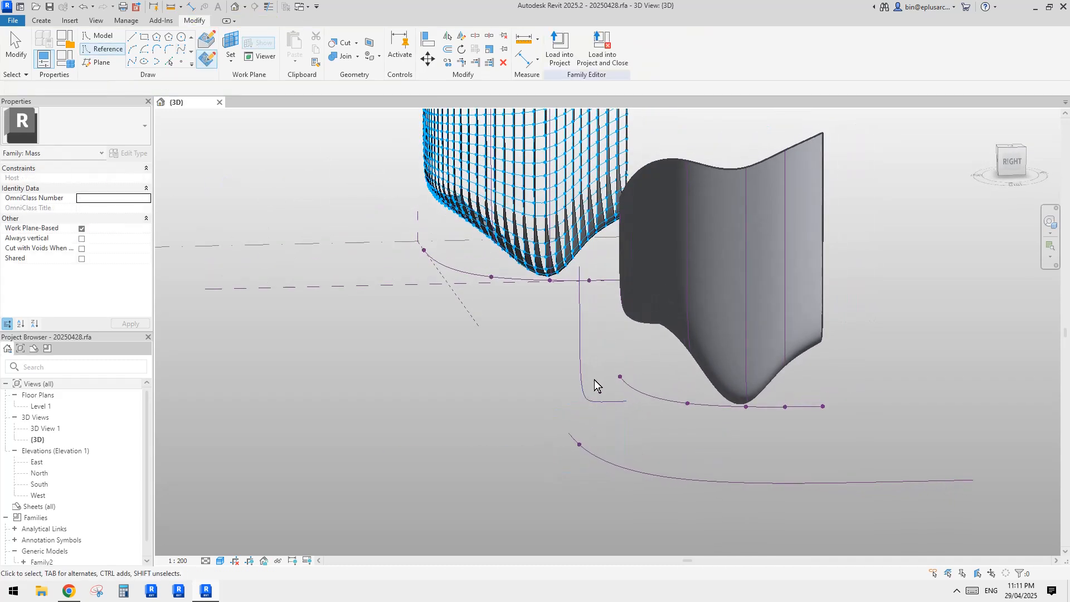
Adjust the lower bend of the profile spline by moving the control point on its foot toward the corner.
{"action": "left_click", "coordinate": [584, 389]}
{"action": "scroll", "coordinate": [590, 386], "scroll_direction": "up", "scroll_amount": 3}
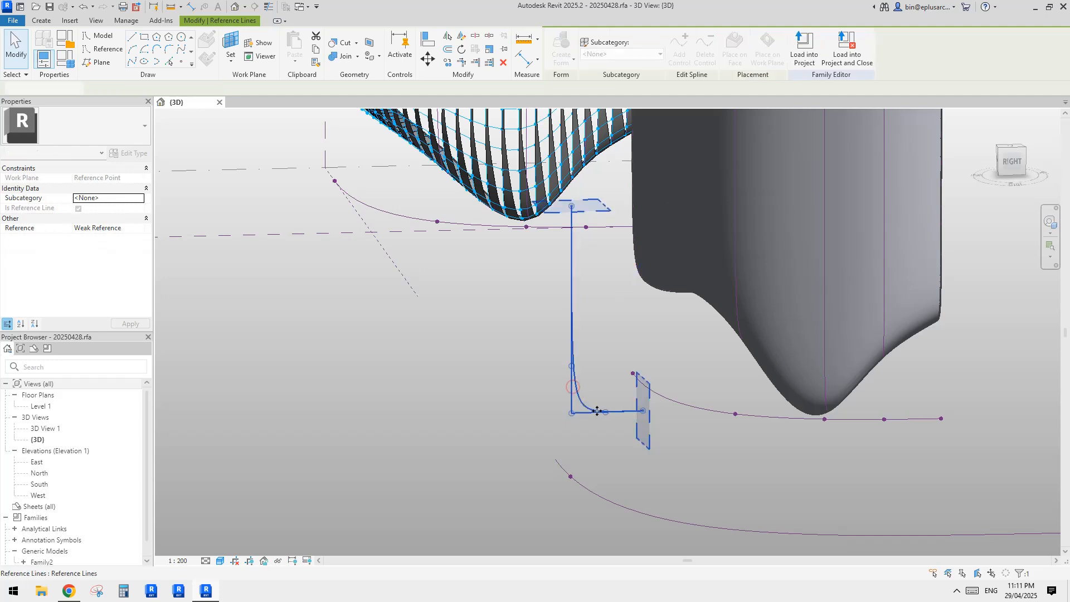
{"action": "left_click_drag", "start_coordinate": [605, 412], "coordinate": [579, 407]}
{"action": "key", "text": "Escape"}
Slide the reference point along the base spline away from its start, carrying the hosted profile line with it.
{"action": "middle_click_drag", "start_coordinate": [585, 313], "coordinate": [557, 408], "text": "shift"}
{"action": "left_click", "coordinate": [550, 406]}
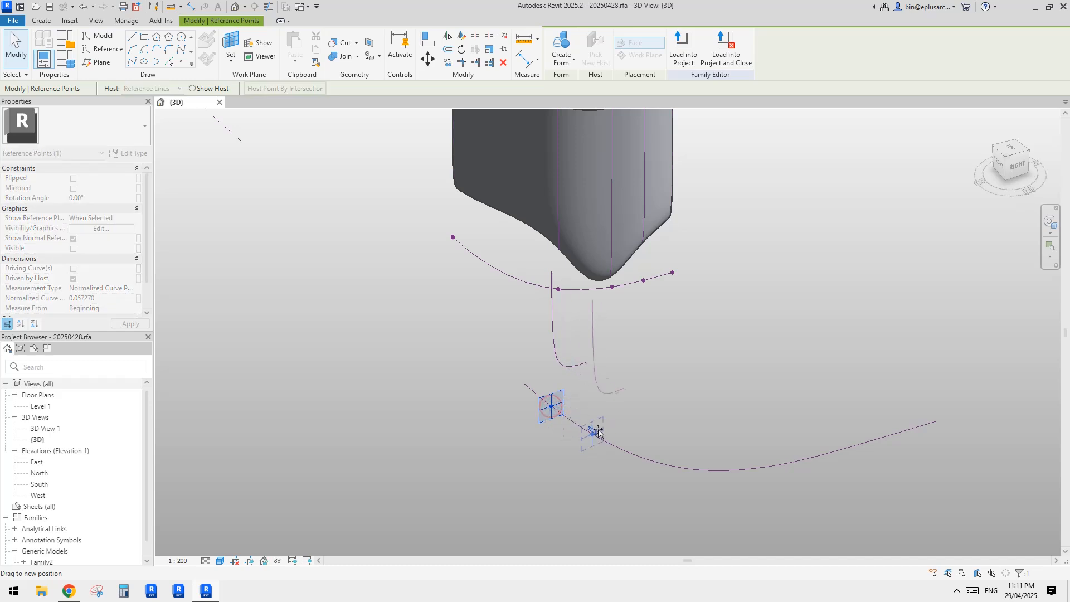
{"action": "left_click", "coordinate": [590, 430]}
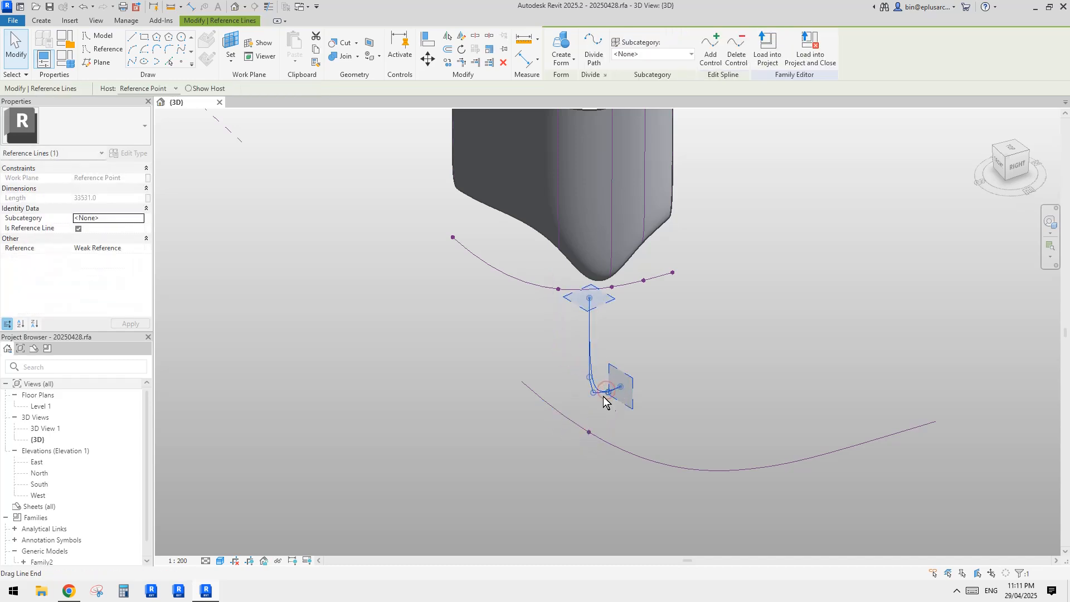
{"action": "left_click", "coordinate": [588, 429]}
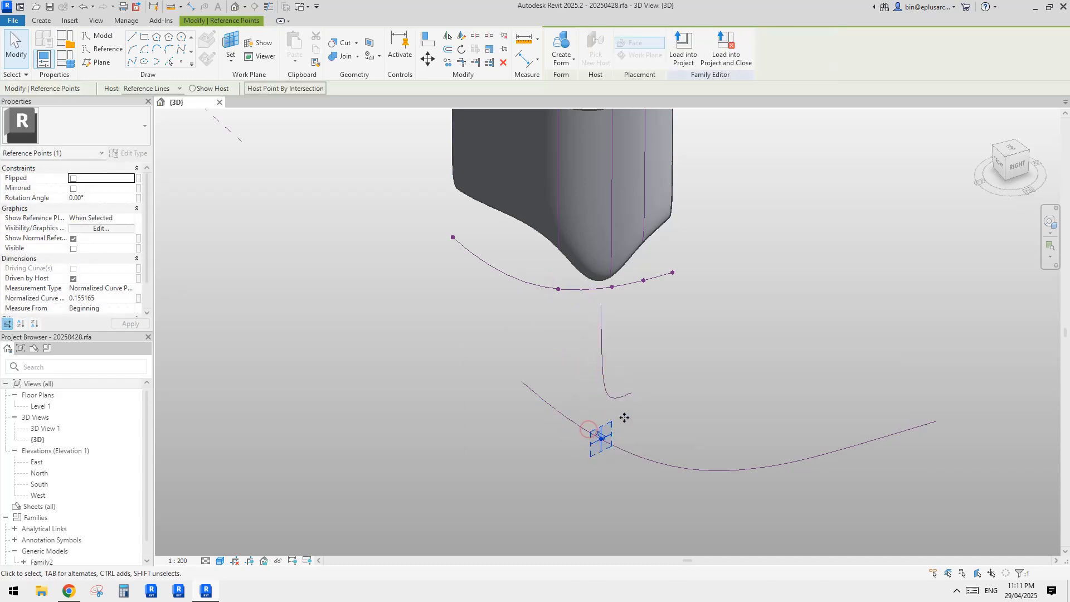
{"action": "middle_click_drag", "start_coordinate": [625, 420], "coordinate": [632, 423], "text": "shift"}
Copy the profile line together with its reference point four times, spacing the copies in a row behind the base spline.
{"action": "left_click_drag", "start_coordinate": [569, 308], "coordinate": [655, 462]}
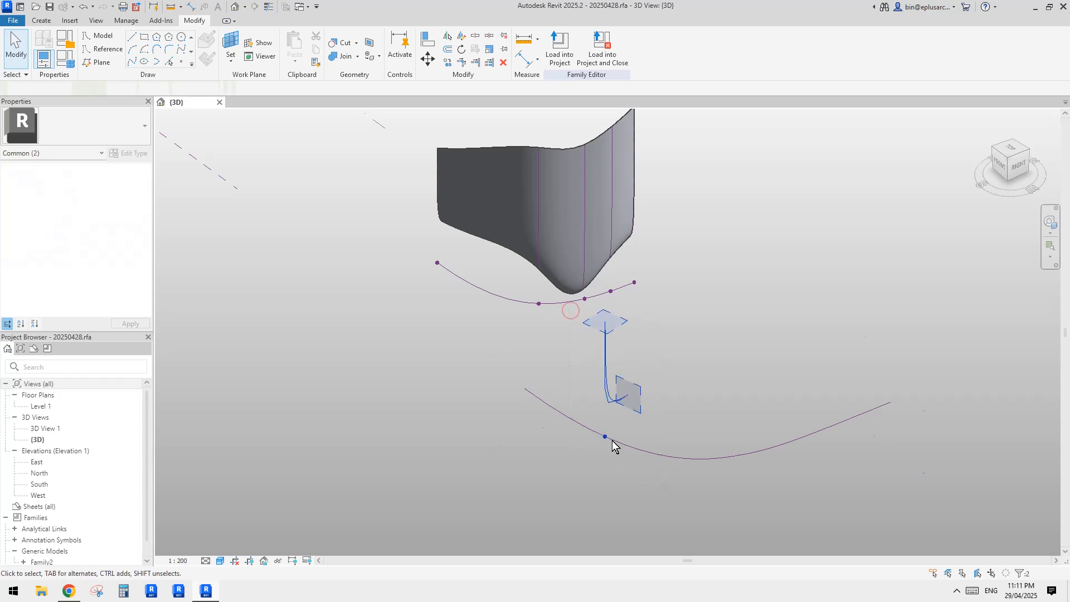
{"action": "middle_click_drag", "start_coordinate": [616, 415], "coordinate": [624, 438], "text": "shift"}
{"action": "key", "text": "c"}
{"action": "key", "text": "o"}
{"action": "left_click", "coordinate": [606, 426]}
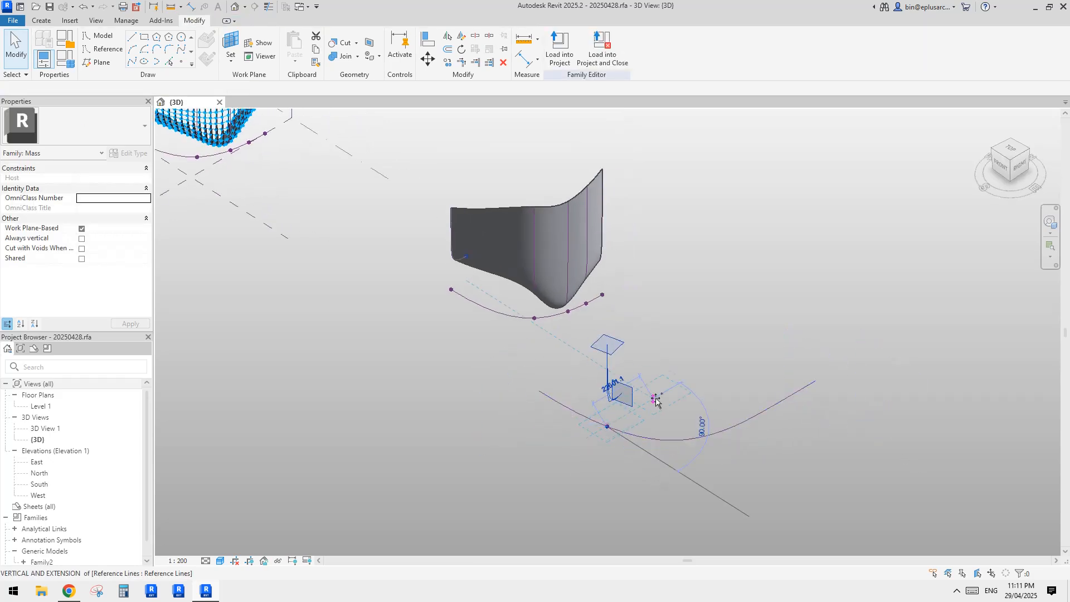
{"action": "left_click", "coordinate": [674, 386]}
{"action": "left_click", "coordinate": [726, 372]}
{"action": "left_click", "coordinate": [775, 359]}
{"action": "left_click", "coordinate": [837, 345]}
{"action": "key", "text": "Escape"}
{"action": "key", "text": "Escape"}
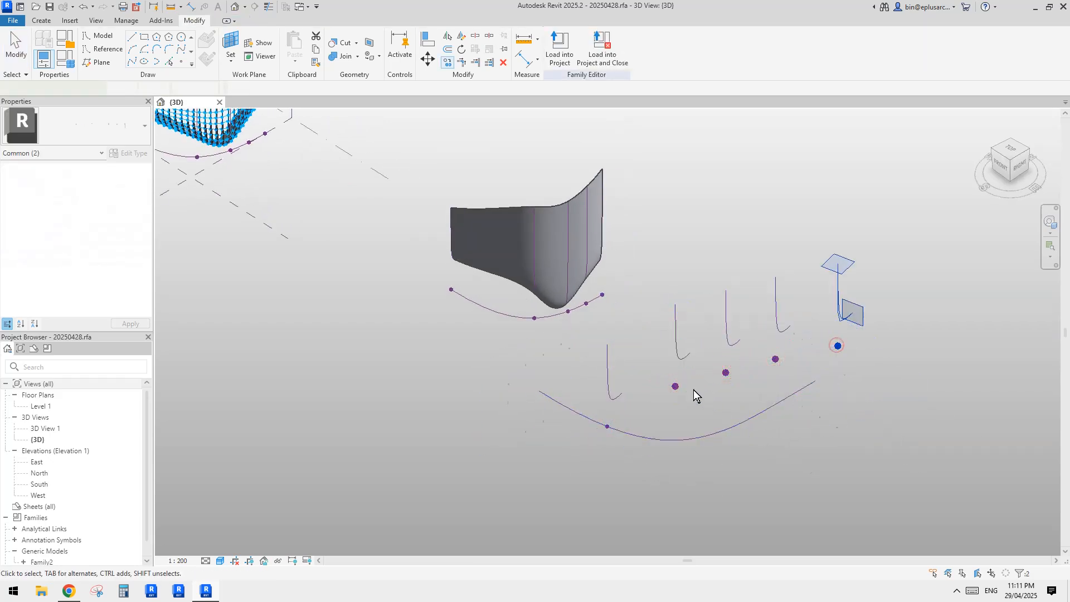
Re-host the first two copied reference points onto the base spline, one at its lowest bend and one beyond it.
{"action": "left_click", "coordinate": [684, 439]}
{"action": "left_click", "coordinate": [687, 399]}
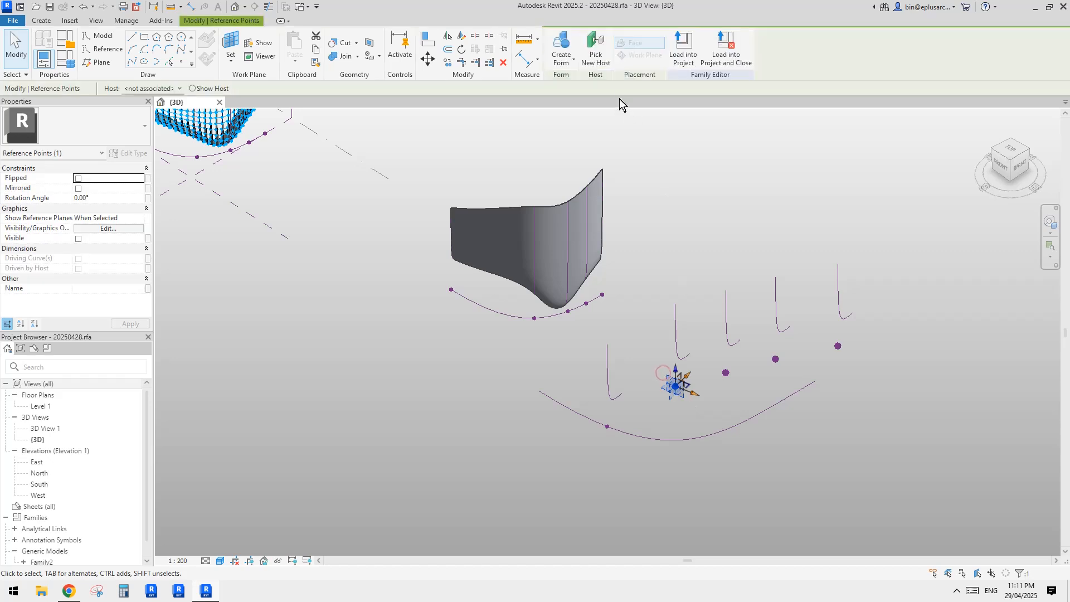
{"action": "left_click", "coordinate": [596, 51]}
{"action": "left_click", "coordinate": [674, 439]}
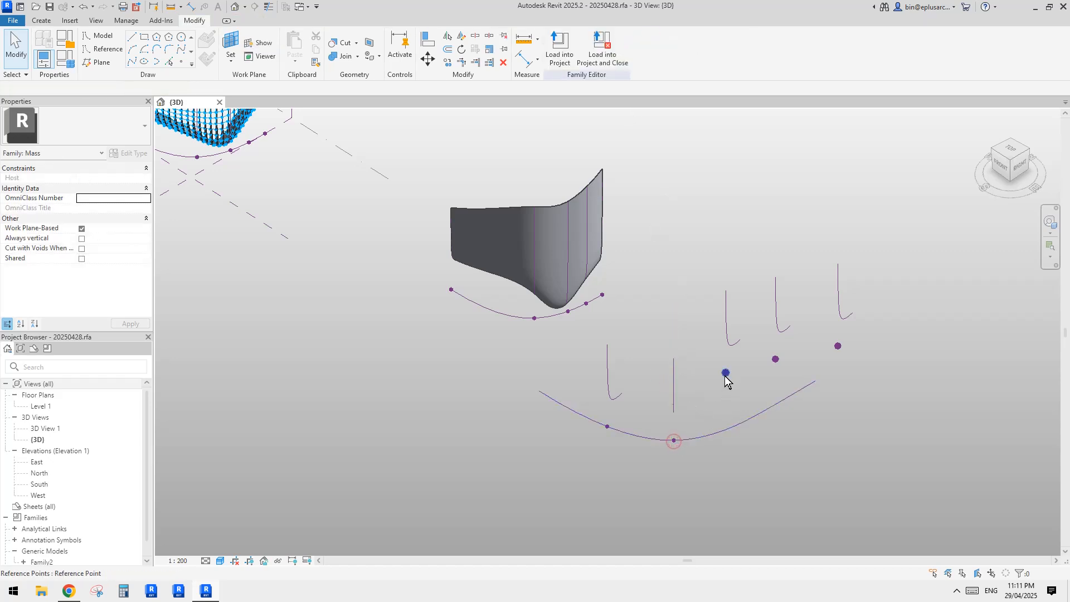
{"action": "left_click", "coordinate": [725, 372]}
{"action": "left_click", "coordinate": [597, 51]}
{"action": "left_click", "coordinate": [732, 427]}
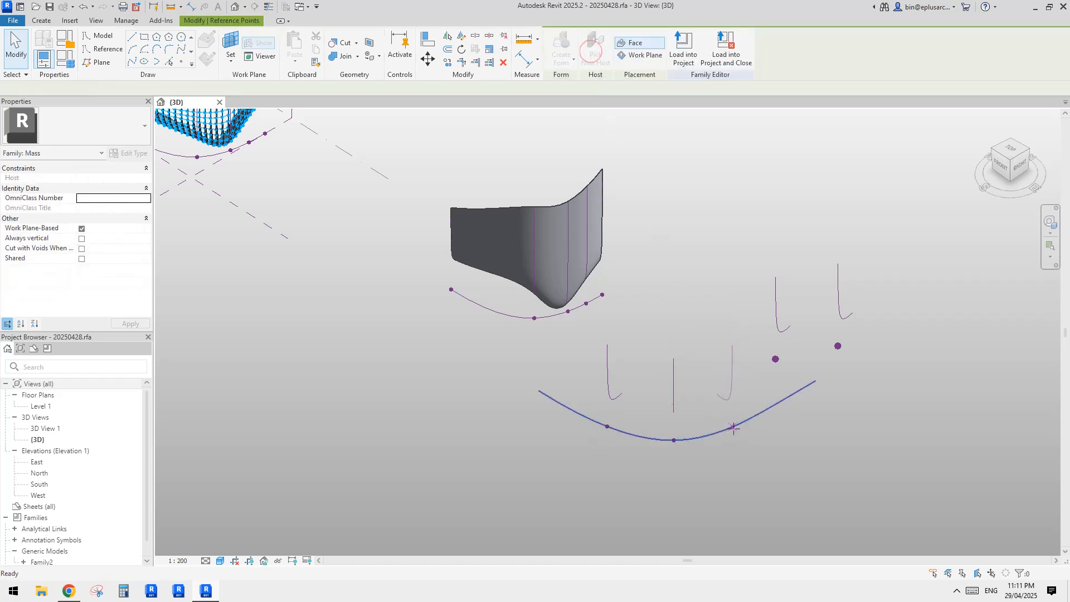
Re-host the remaining two copied reference points onto the far half of the base spline, spaced toward its end.
{"action": "left_click", "coordinate": [775, 359]}
{"action": "left_click", "coordinate": [596, 51]}
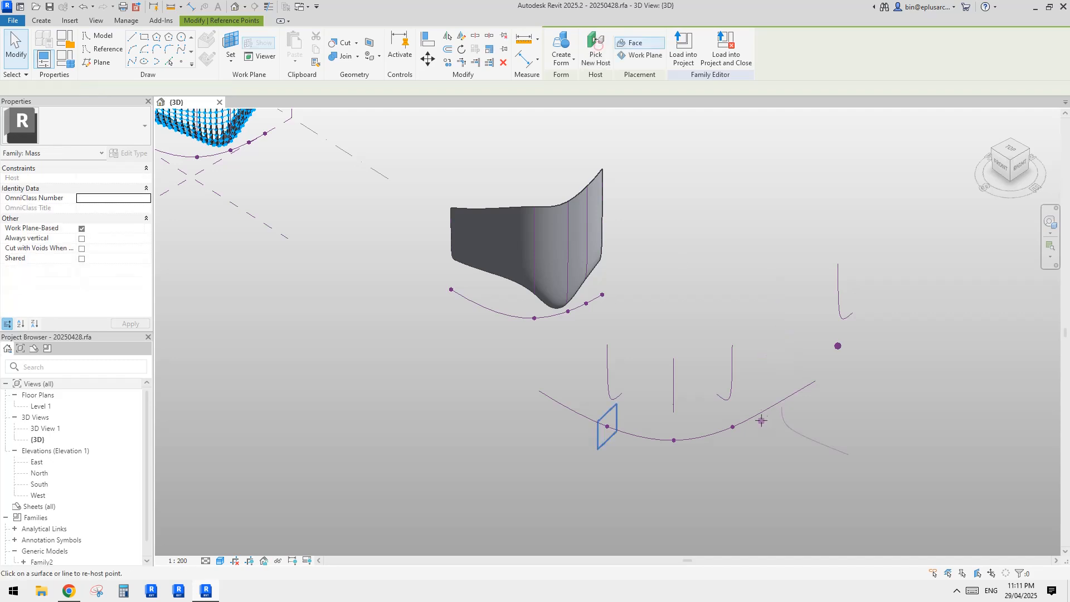
{"action": "left_click", "coordinate": [771, 406]}
{"action": "left_click", "coordinate": [837, 346]}
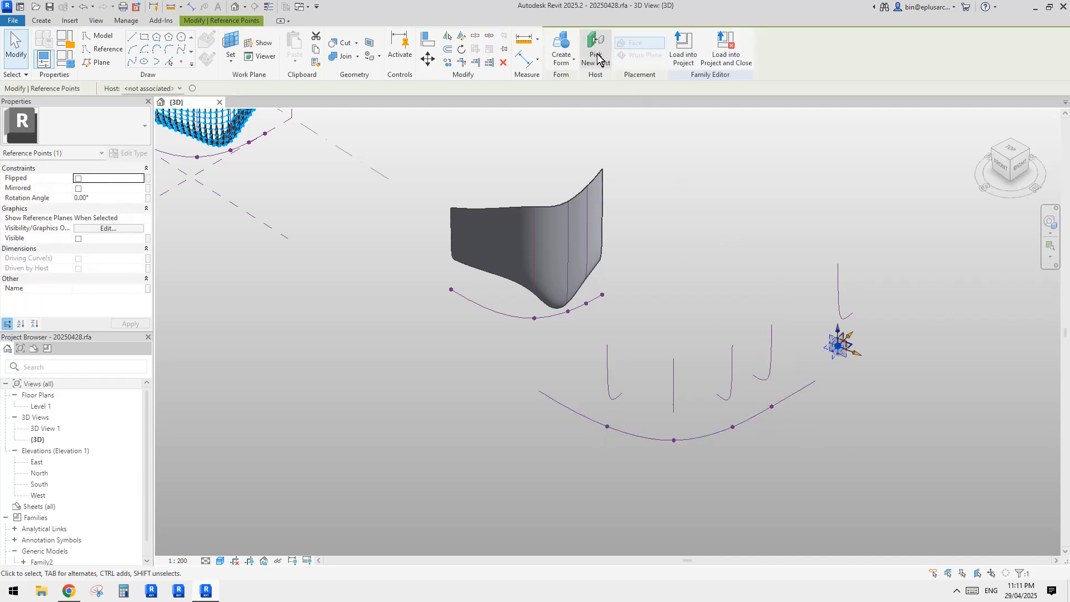
{"action": "left_click", "coordinate": [596, 51]}
{"action": "left_click", "coordinate": [801, 390]}
Slide the last and the first hosted points to the two opposite ends of the base spline.
{"action": "left_click_drag", "start_coordinate": [803, 388], "coordinate": [820, 377]}
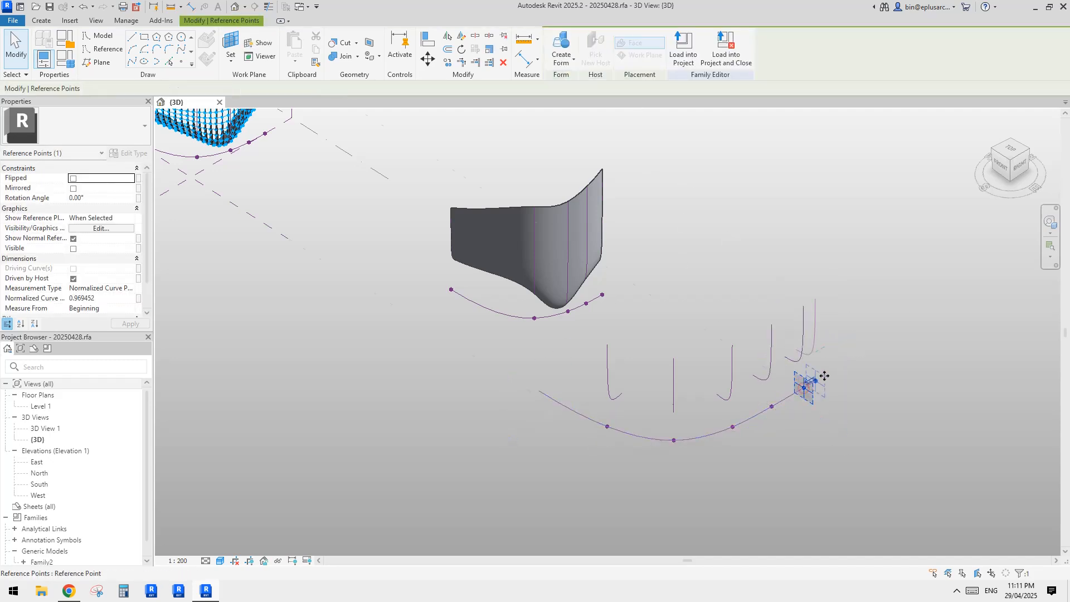
{"action": "scroll", "coordinate": [753, 405], "scroll_direction": "down", "scroll_amount": 1}
{"action": "left_click_drag", "start_coordinate": [625, 424], "coordinate": [568, 388]}
Select all five hosted profile lines and create a form through them.
{"action": "scroll", "coordinate": [571, 388], "scroll_direction": "down", "scroll_amount": 1}
{"action": "middle_click_drag", "start_coordinate": [689, 408], "coordinate": [755, 417], "text": "shift"}
{"action": "left_click_drag", "start_coordinate": [770, 264], "coordinate": [549, 432]}
{"action": "left_click", "coordinate": [562, 45]}
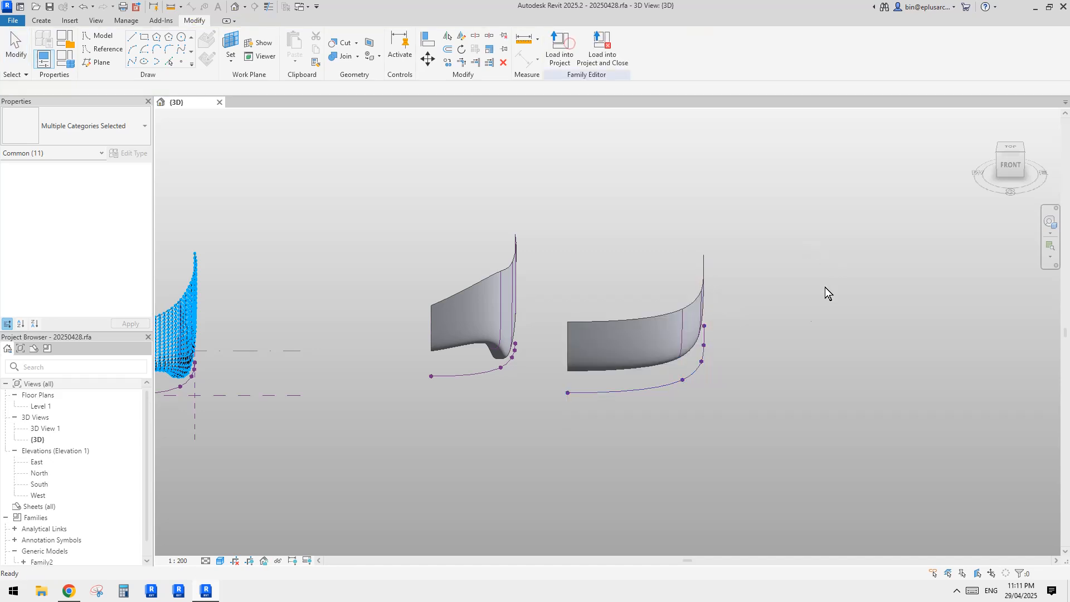
{"action": "middle_click_drag", "start_coordinate": [680, 316], "coordinate": [680, 369], "text": "shift"}
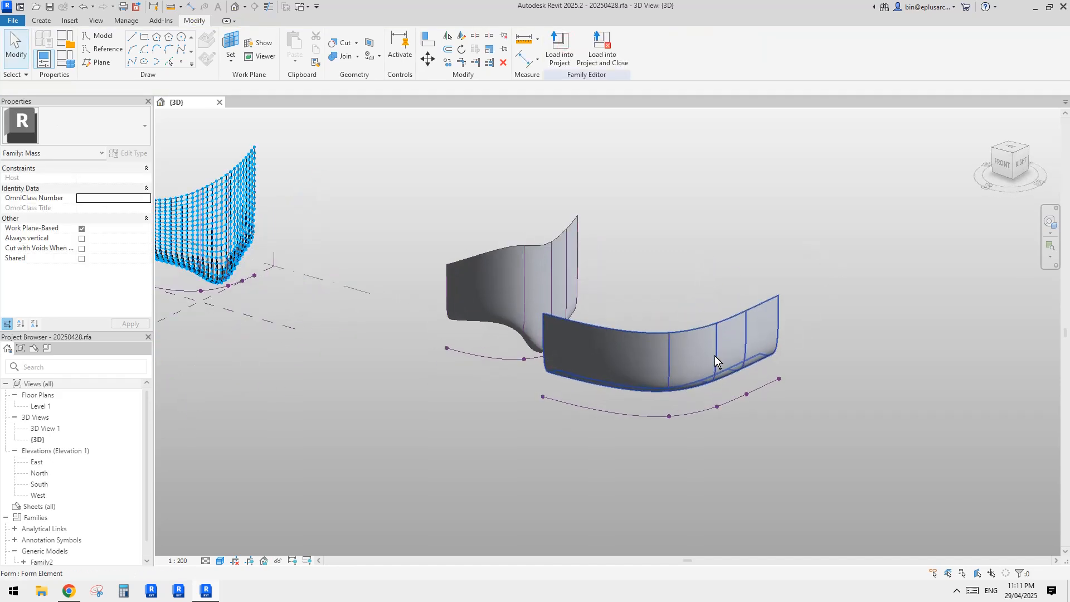
Raise the top end of the form's middle profile line straight up to a line length of about 52,700.
{"action": "scroll", "coordinate": [717, 357], "scroll_direction": "up", "scroll_amount": 2}
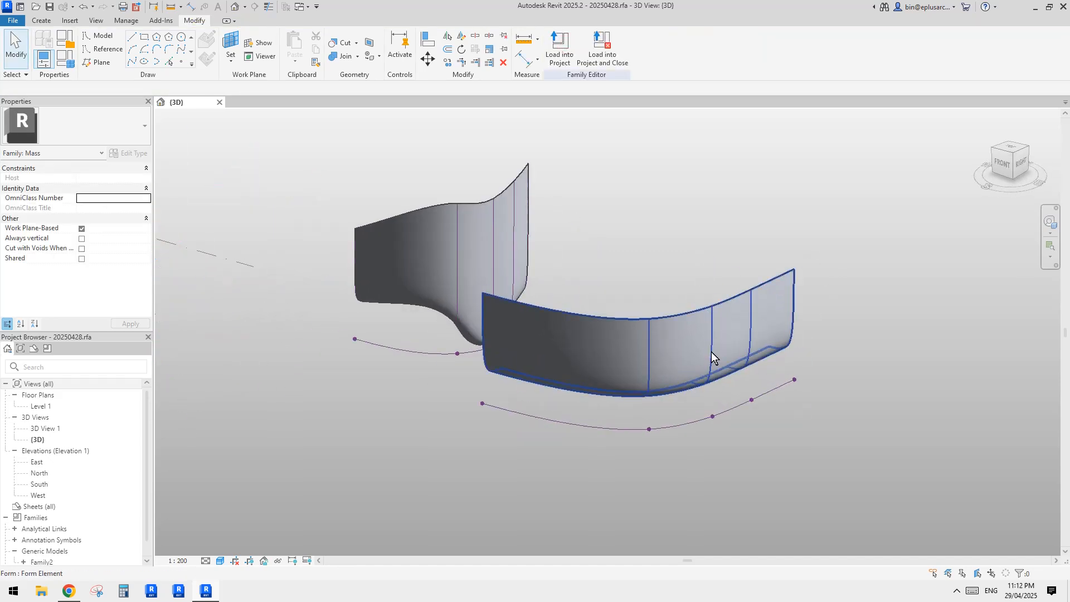
{"action": "key", "text": "Tab"}
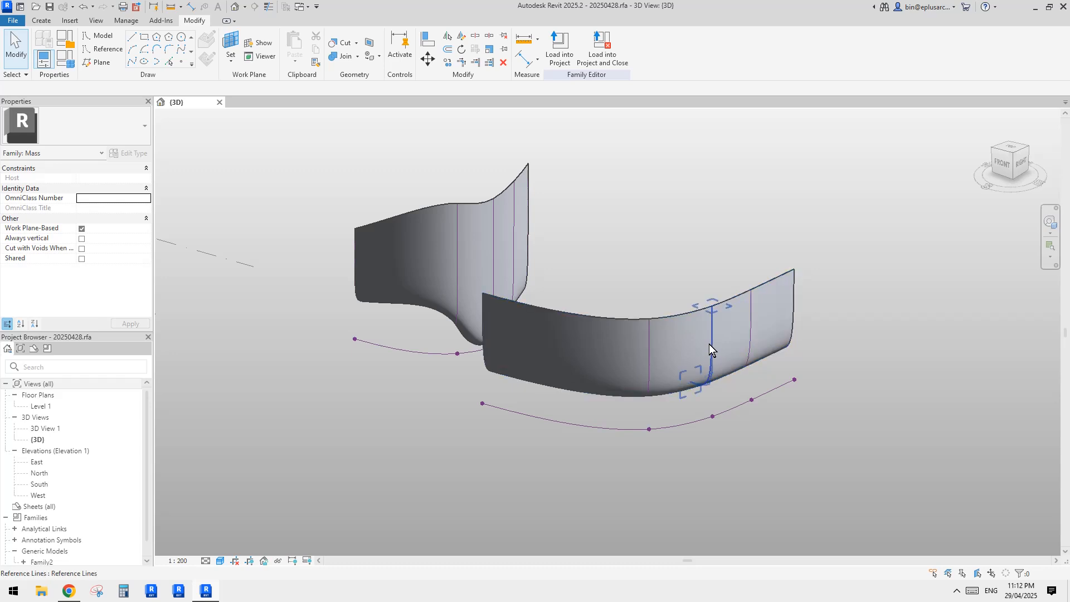
{"action": "left_click", "coordinate": [709, 343]}
{"action": "middle_click_drag", "start_coordinate": [709, 344], "coordinate": [758, 303], "text": "shift"}
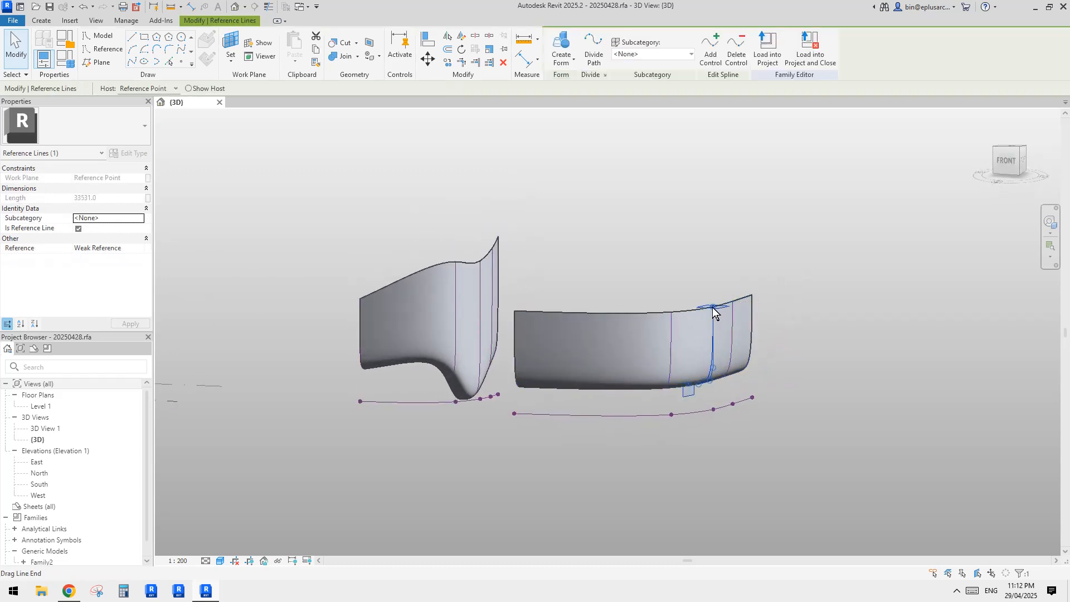
{"action": "left_click_drag", "start_coordinate": [715, 312], "coordinate": [711, 252]}
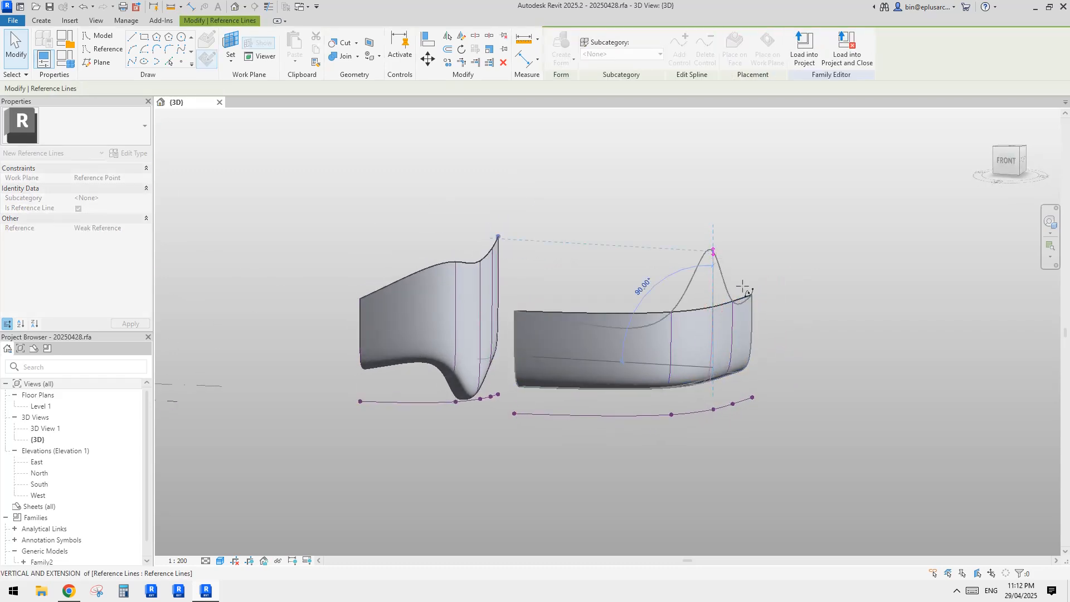
{"action": "middle_click_drag", "start_coordinate": [711, 252], "coordinate": [713, 326], "text": "shift"}
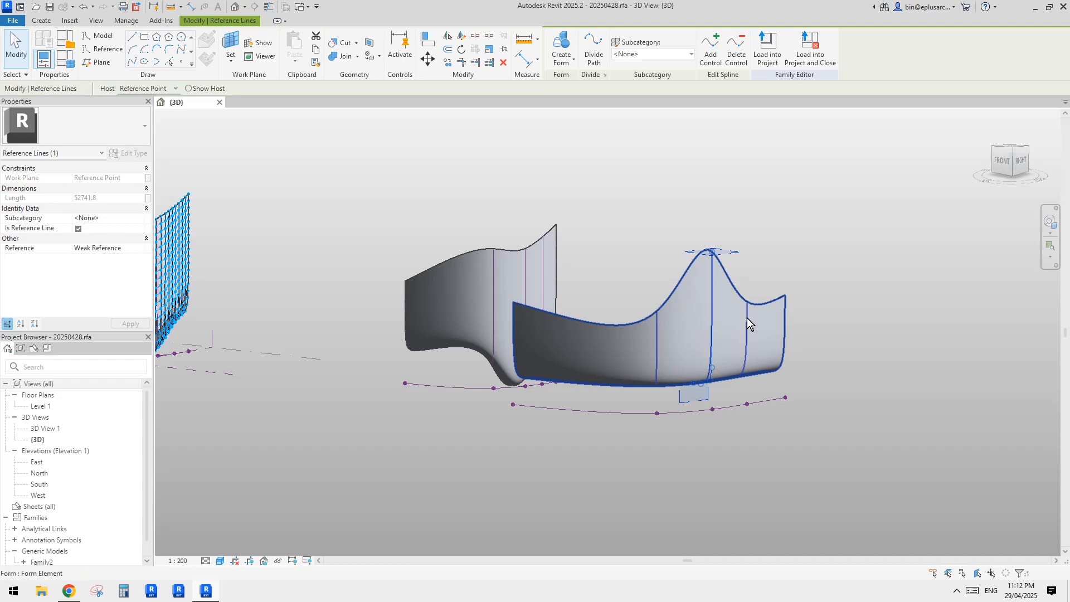
{"action": "middle_click_drag", "start_coordinate": [747, 318], "coordinate": [761, 363], "text": "shift"}
{"action": "scroll", "coordinate": [747, 320], "scroll_direction": "up", "scroll_amount": 3}
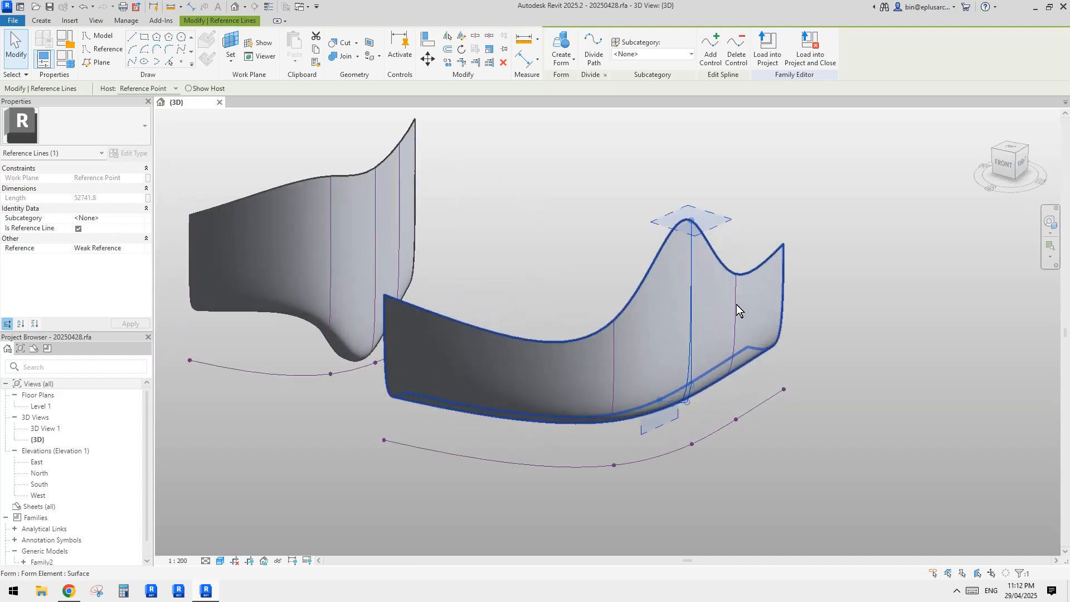
{"action": "key", "text": "Escape"}
{"action": "middle_click_drag", "start_coordinate": [883, 289], "coordinate": [762, 306], "text": "shift"}
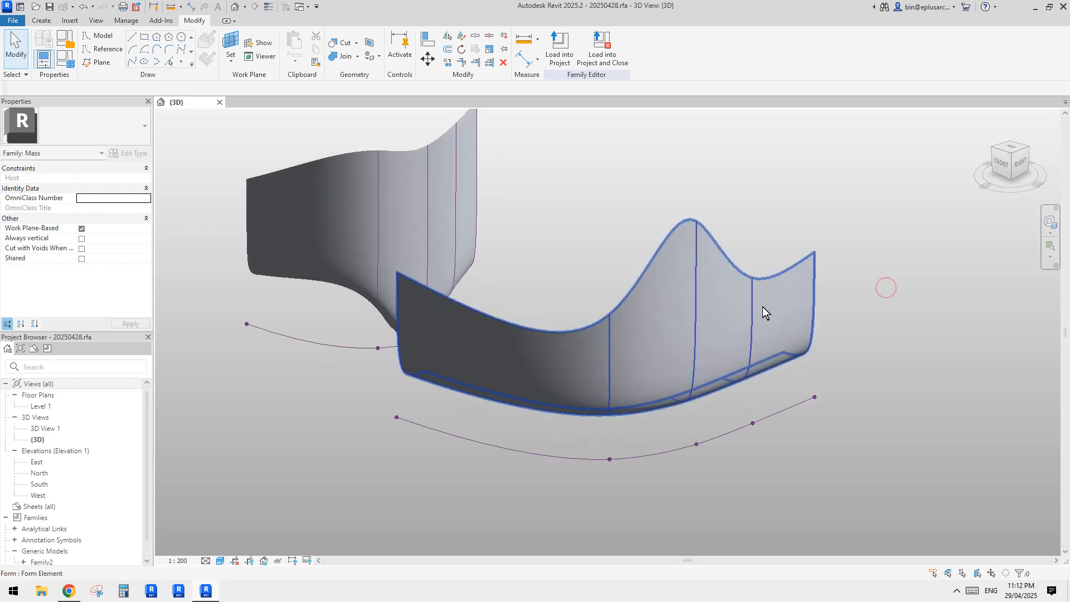
Display the view as wireframe and raise the fourth profile line's top end to a line length of about 58,200.
{"action": "key", "text": "w"}
{"action": "key", "text": "f"}
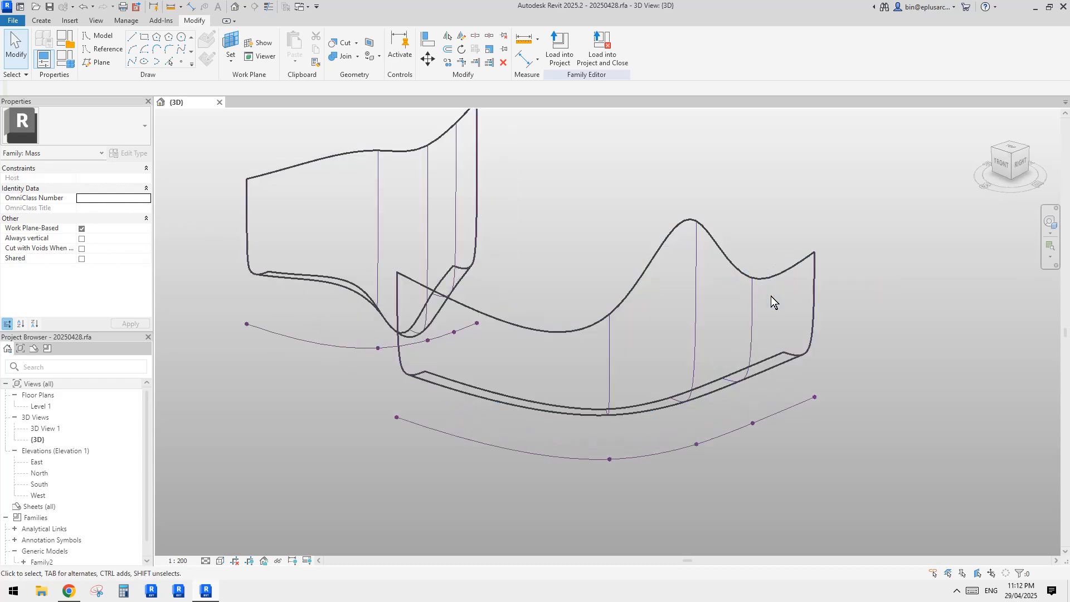
{"action": "left_click", "coordinate": [756, 284]}
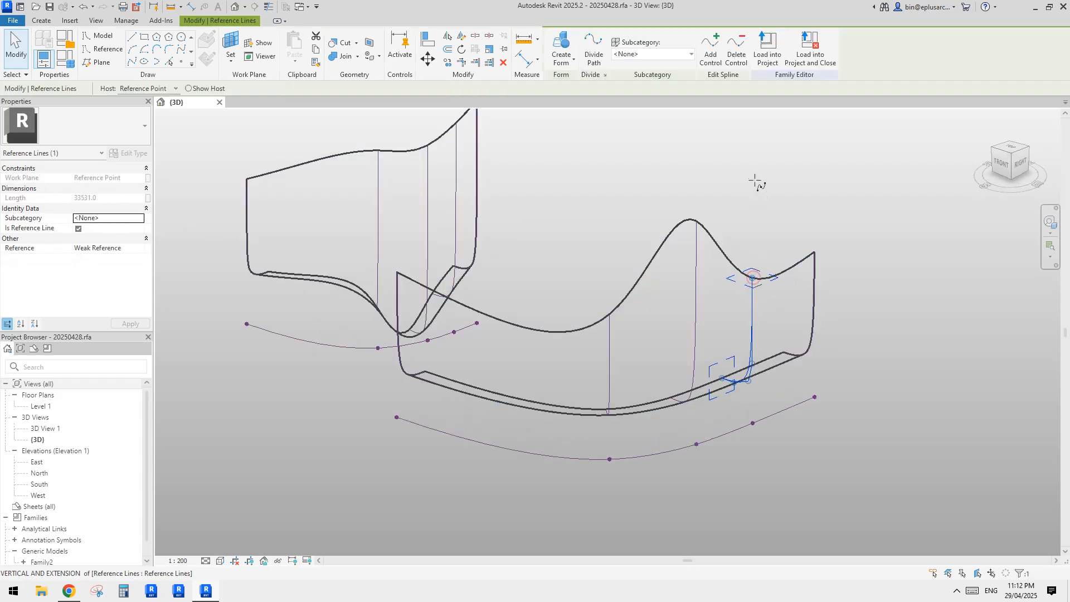
{"action": "left_click_drag", "start_coordinate": [755, 183], "coordinate": [753, 179]}
{"action": "scroll", "coordinate": [781, 251], "scroll_direction": "down", "scroll_amount": 2}
{"action": "middle_click_drag", "start_coordinate": [782, 252], "coordinate": [823, 259], "text": "shift"}
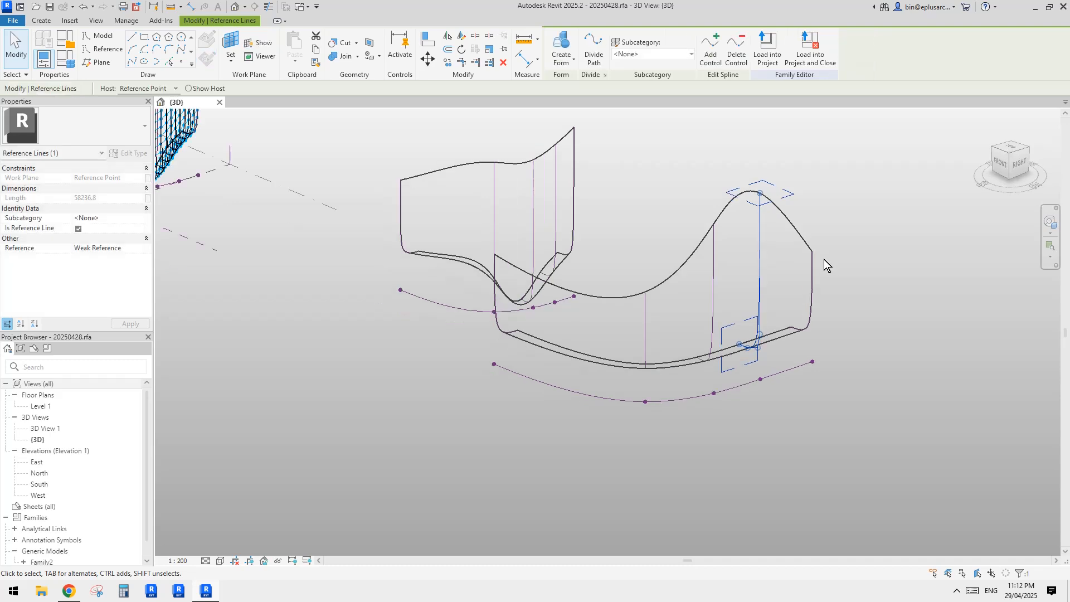
Raise the top end of the last profile line, at the form's far edge, to a line length of about 69,500.
{"action": "left_click", "coordinate": [812, 259]}
{"action": "left_click", "coordinate": [837, 270]}
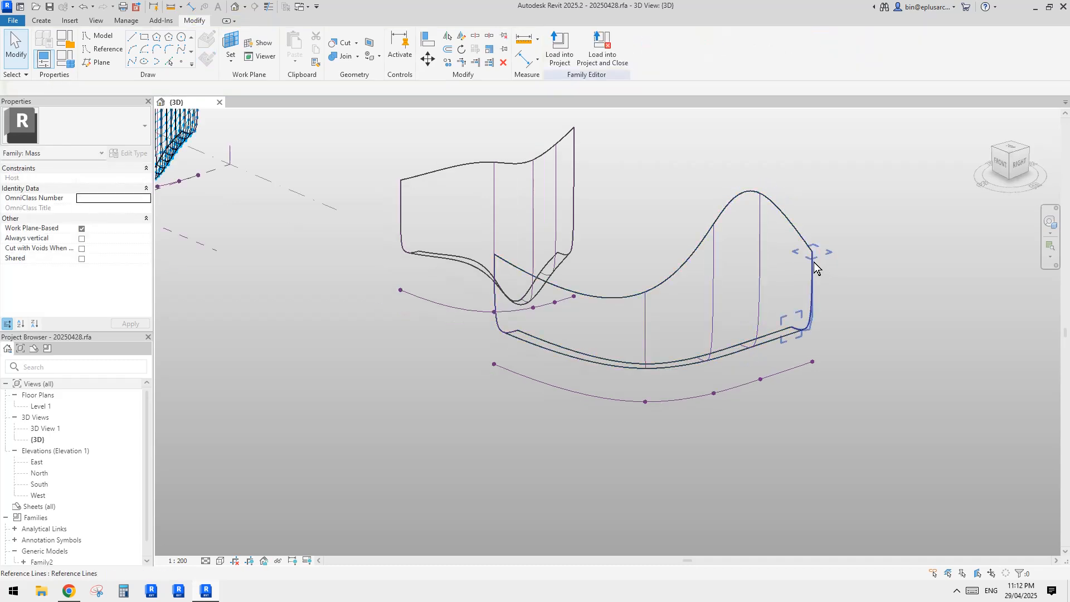
{"action": "left_click", "coordinate": [813, 256]}
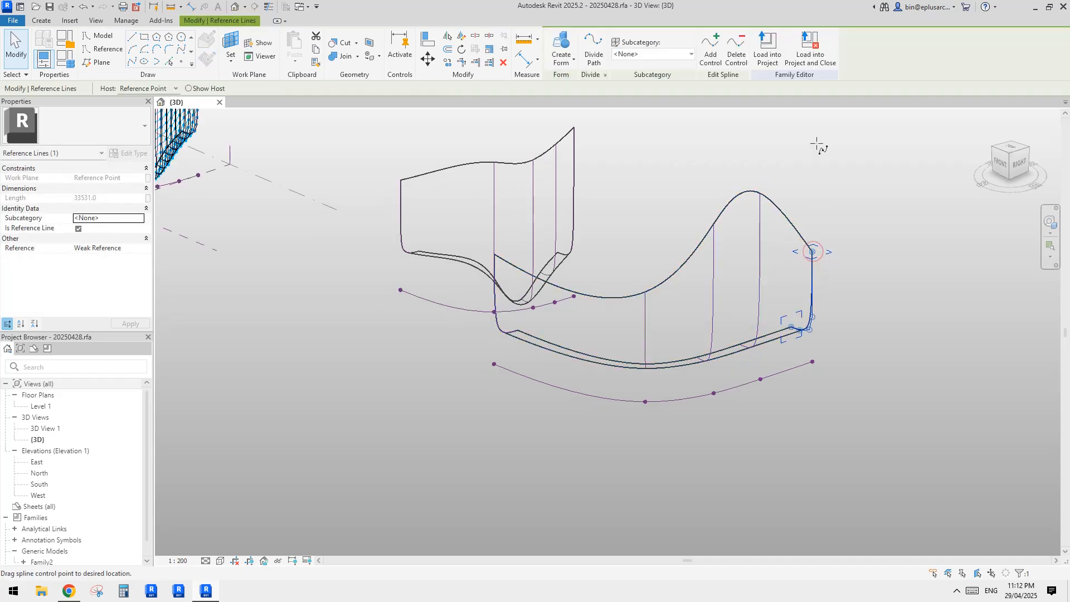
{"action": "left_click_drag", "start_coordinate": [816, 145], "coordinate": [816, 144]}
Try to pull the second profile line's top end up and outward, and undo the change.
{"action": "left_click", "coordinate": [646, 312]}
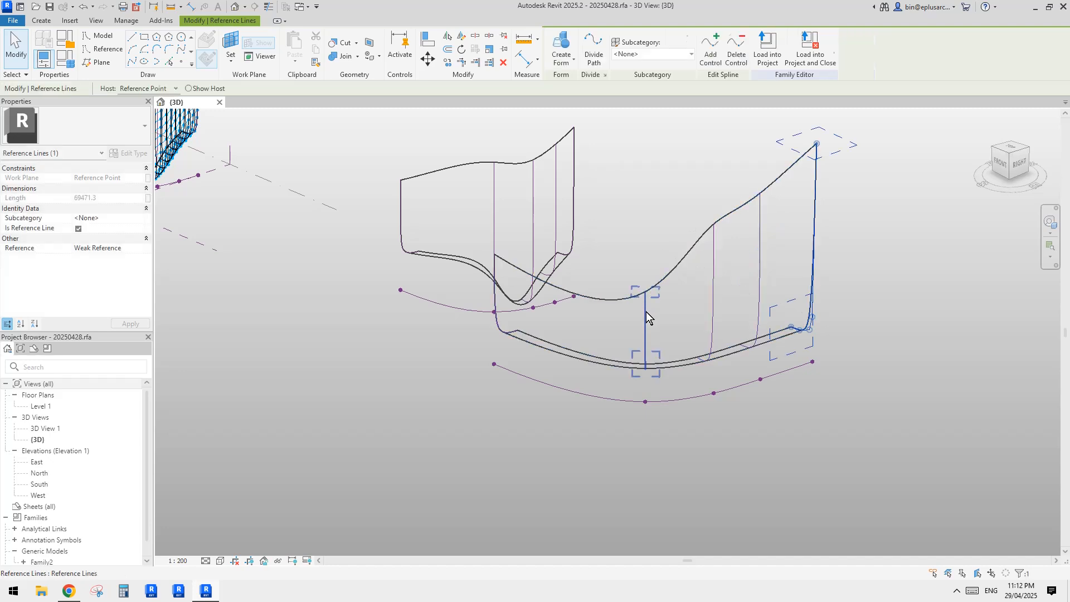
{"action": "middle_click_drag", "start_coordinate": [646, 312], "coordinate": [750, 316], "text": "shift"}
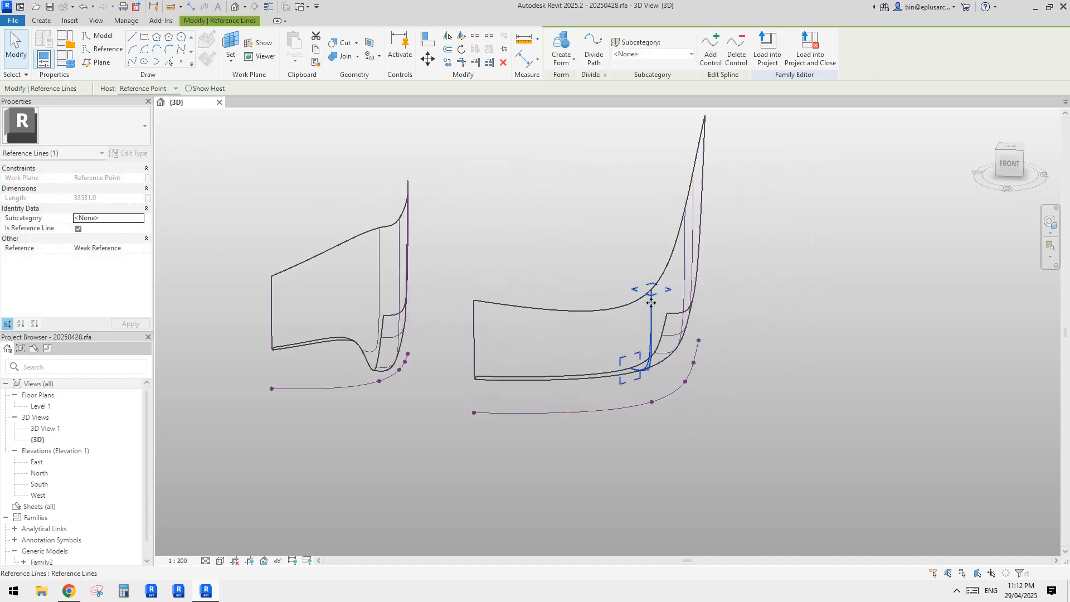
{"action": "key", "text": "Escape"}
{"action": "left_click", "coordinate": [651, 314]}
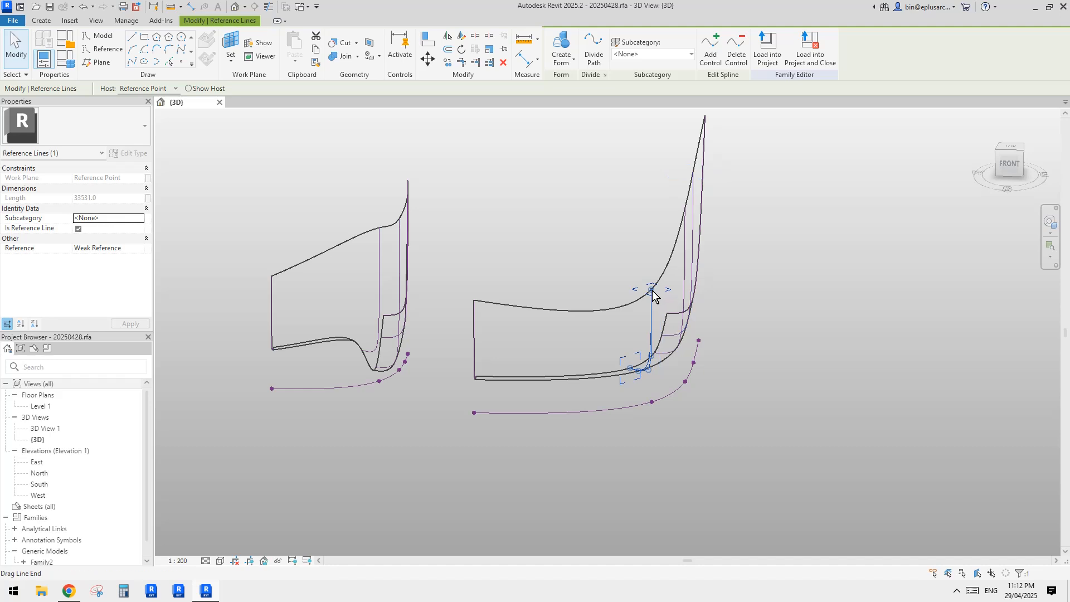
{"action": "middle_click_drag", "start_coordinate": [657, 298], "coordinate": [646, 298], "text": "shift"}
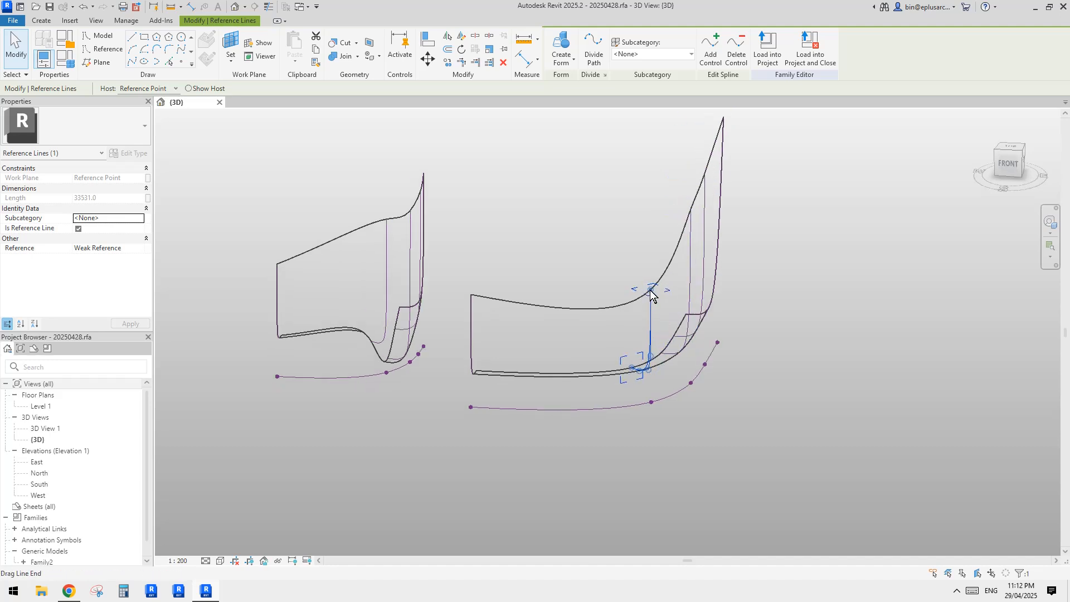
{"action": "left_click_drag", "start_coordinate": [652, 294], "coordinate": [675, 197]}
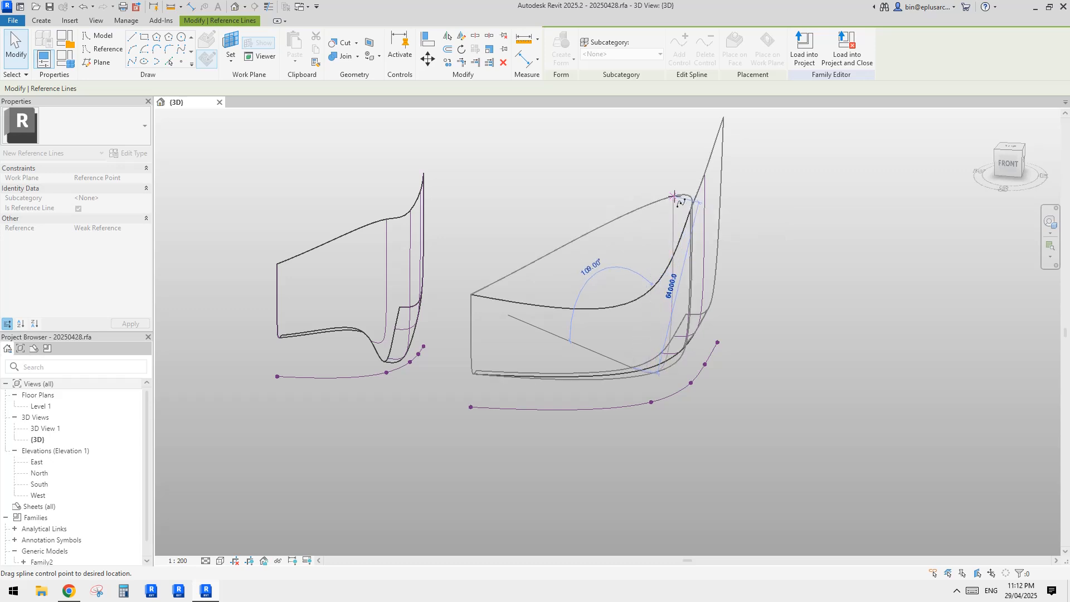
{"action": "left_click_drag", "start_coordinate": [697, 349], "coordinate": [771, 374], "text": "shift"}
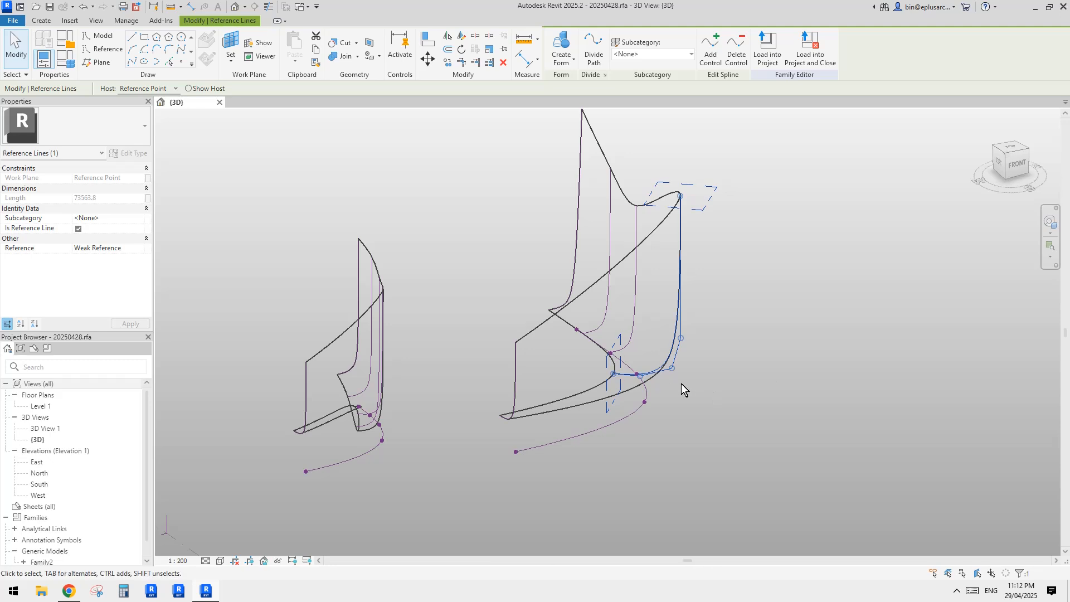
{"action": "middle_click_drag", "start_coordinate": [607, 384], "coordinate": [594, 302], "text": "shift"}
{"action": "key", "text": "ctrl+z"}
Raise the second profile line's top end straight up to a line length of about 46,500.
{"action": "left_click", "coordinate": [646, 313]}
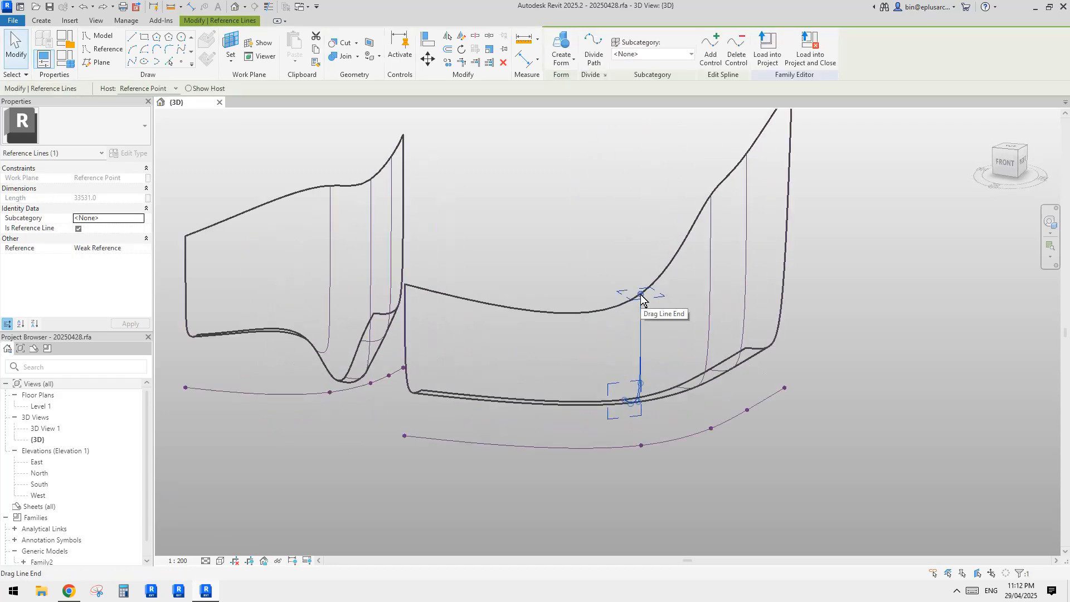
{"action": "left_click_drag", "start_coordinate": [641, 295], "coordinate": [641, 240]}
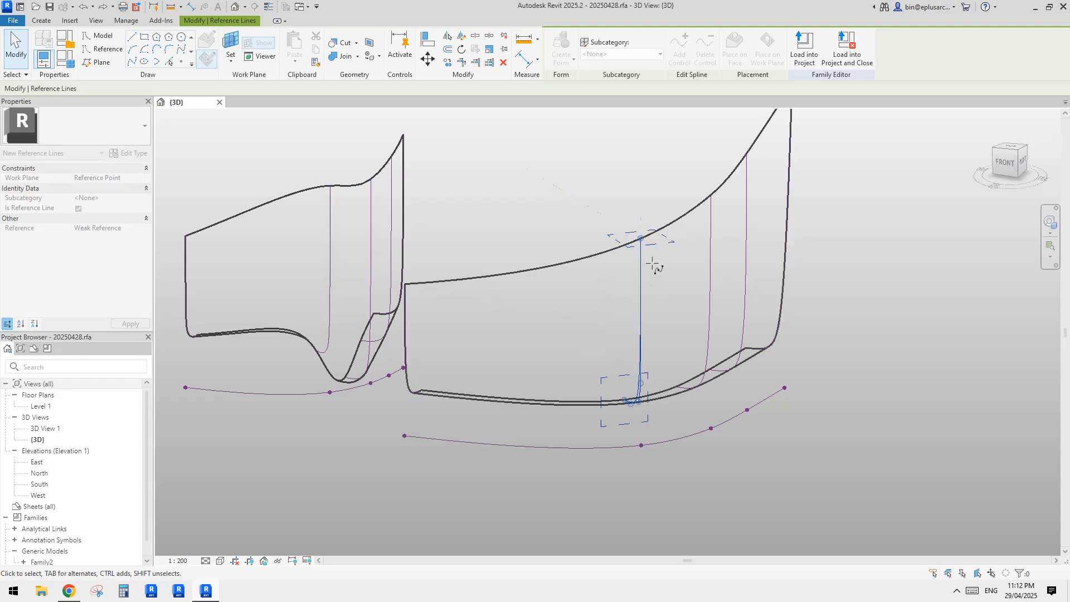
{"action": "middle_click_drag", "start_coordinate": [657, 268], "coordinate": [632, 250], "text": "shift"}
{"action": "middle_click_drag", "start_coordinate": [630, 333], "coordinate": [592, 336], "text": "shift"}
{"action": "scroll", "coordinate": [725, 383], "scroll_direction": "up", "scroll_amount": 2}
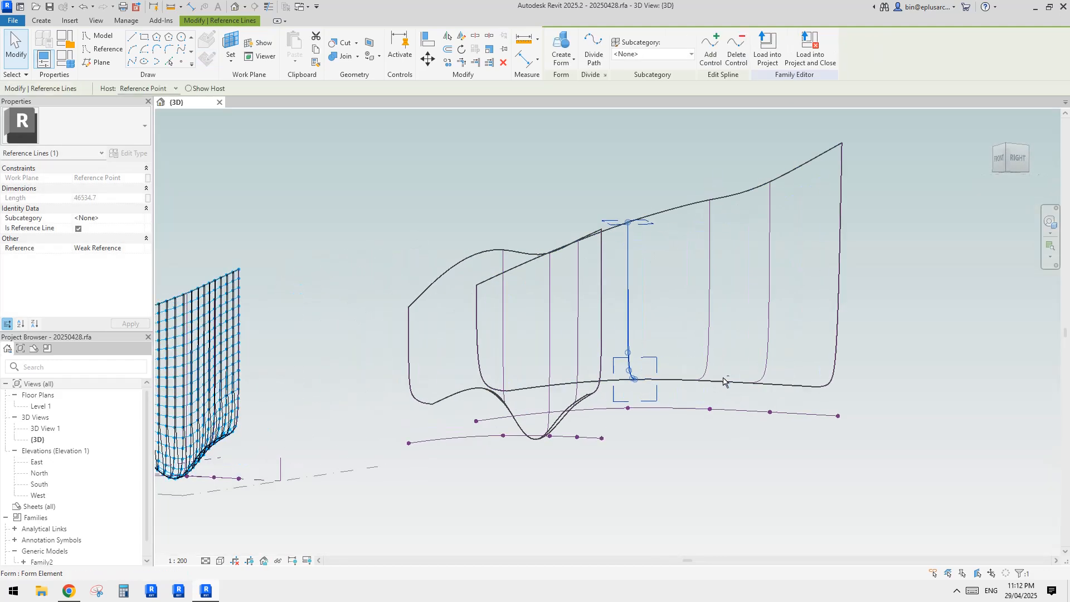
Move the fourth profile line straight down in the front view, lowering the form's bottom edge there.
{"action": "left_click", "coordinate": [773, 383]}
{"action": "middle_click_drag", "start_coordinate": [774, 384], "coordinate": [837, 394], "text": "shift"}
{"action": "left_click", "coordinate": [767, 377]}
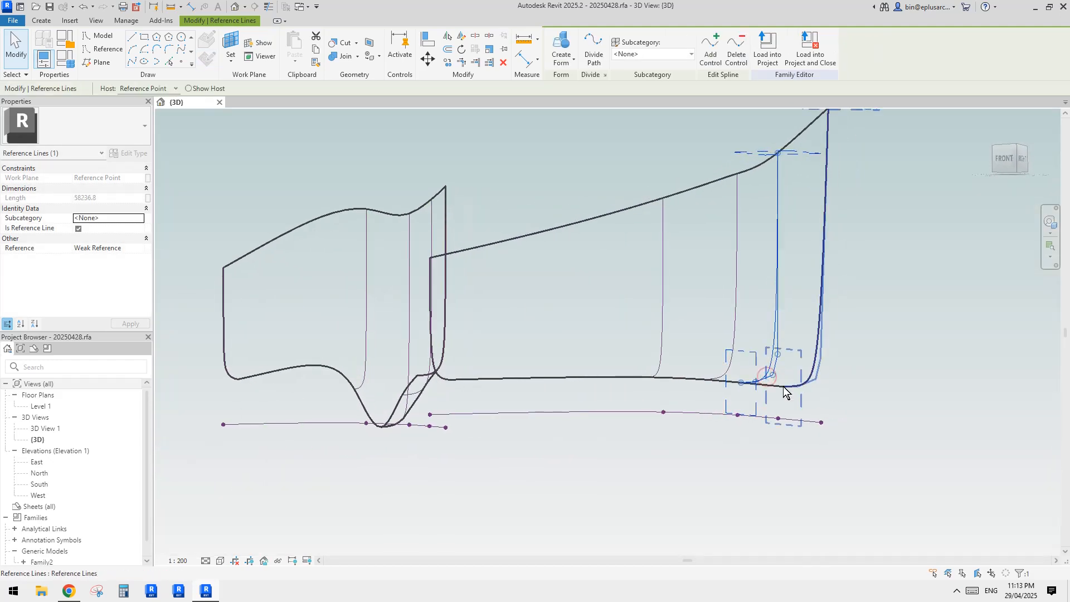
{"action": "left_click", "coordinate": [1002, 162]}
{"action": "key", "text": "Escape"}
{"action": "scroll", "coordinate": [578, 346], "scroll_direction": "down", "scroll_amount": 3}
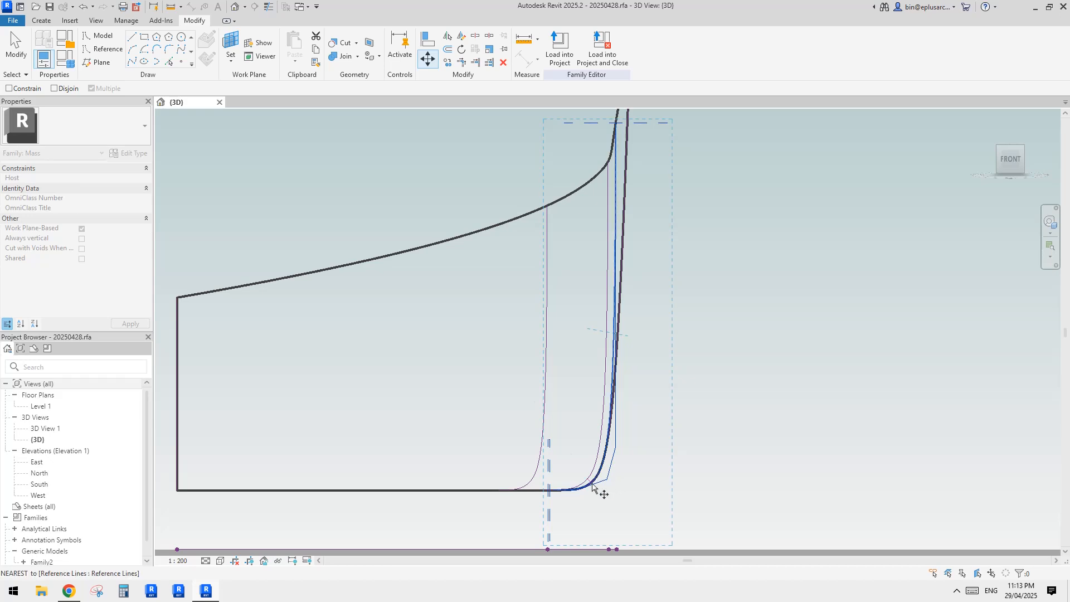
{"action": "left_click", "coordinate": [592, 486]}
{"action": "left_click", "coordinate": [591, 523]}
{"action": "scroll", "coordinate": [595, 470], "scroll_direction": "down", "scroll_amount": 1}
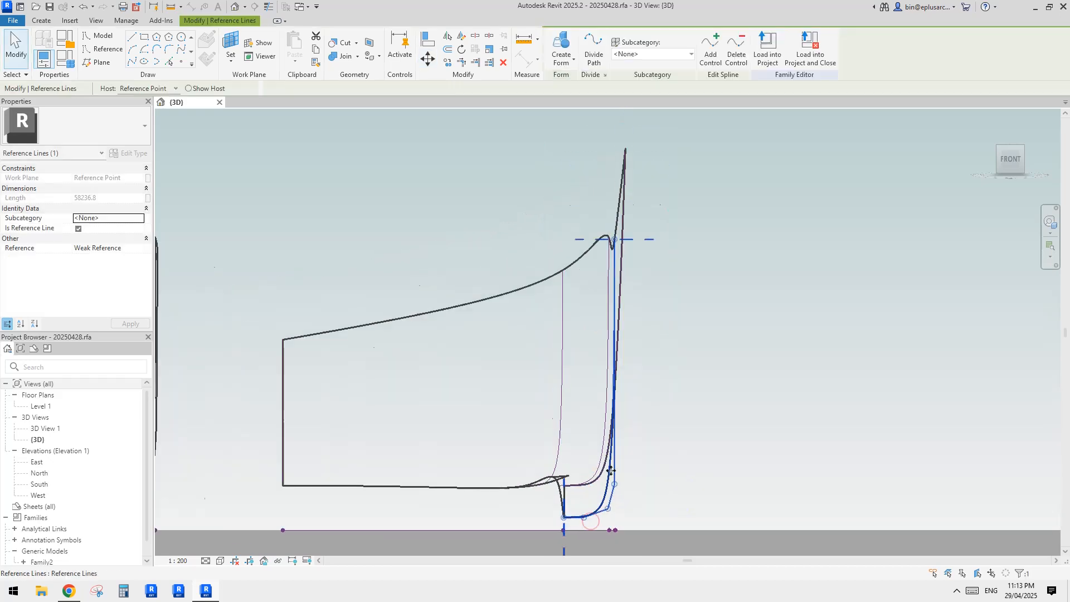
{"action": "middle_click_drag", "start_coordinate": [594, 469], "coordinate": [492, 466], "text": "shift"}
{"action": "key", "text": "Escape"}
Raise the top end of the lowered fourth profile line slightly to adjust the form's upper edge.
{"action": "scroll", "coordinate": [579, 452], "scroll_direction": "down", "scroll_amount": 2}
{"action": "middle_click_drag", "start_coordinate": [586, 455], "coordinate": [546, 451], "text": "shift"}
{"action": "middle_click_drag", "start_coordinate": [617, 446], "coordinate": [695, 335], "text": "shift"}
{"action": "left_click", "coordinate": [708, 337]}
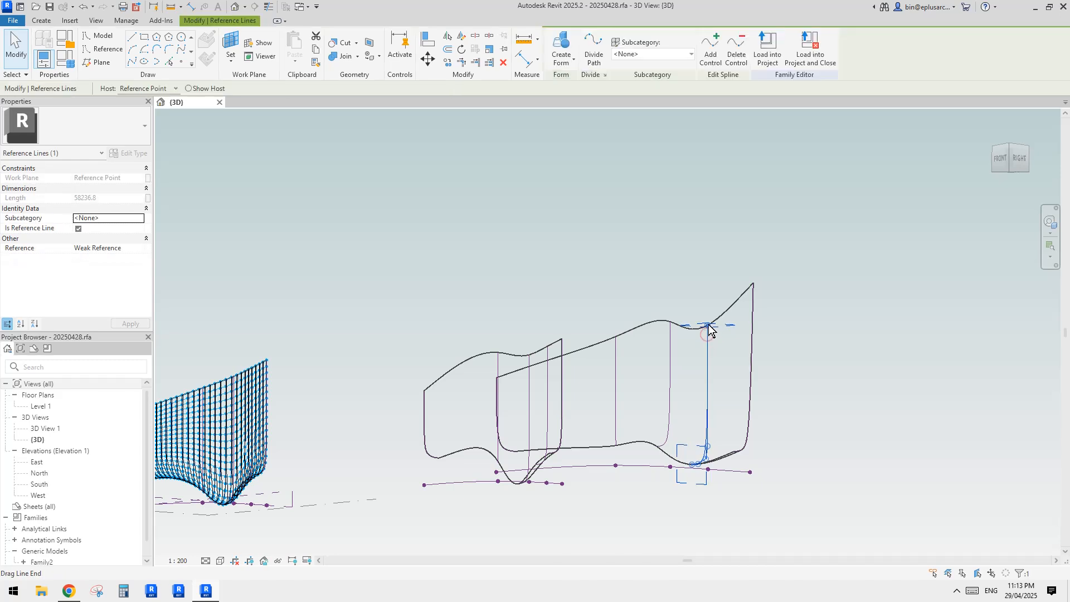
{"action": "left_click_drag", "start_coordinate": [708, 325], "coordinate": [710, 308]}
Raise the fourth profile line's top end to a line length of about 69,500 and check the form from behind.
{"action": "left_click", "coordinate": [694, 348]}
{"action": "middle_click_drag", "start_coordinate": [694, 348], "coordinate": [778, 297], "text": "shift"}
{"action": "left_click", "coordinate": [757, 411]}
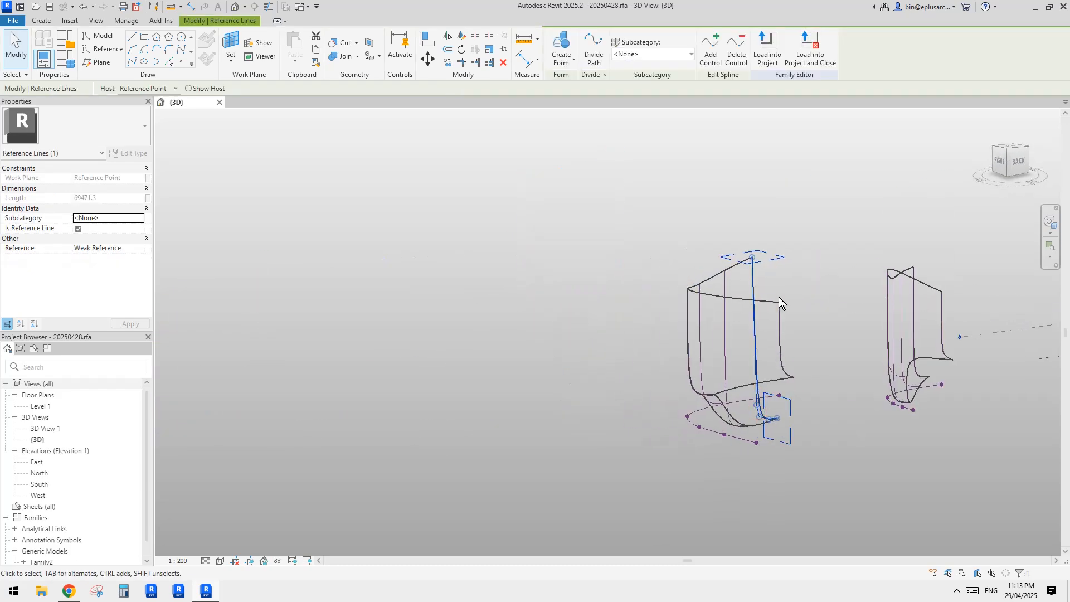
{"action": "left_click", "coordinate": [1020, 171]}
{"action": "left_click", "coordinate": [869, 408]}
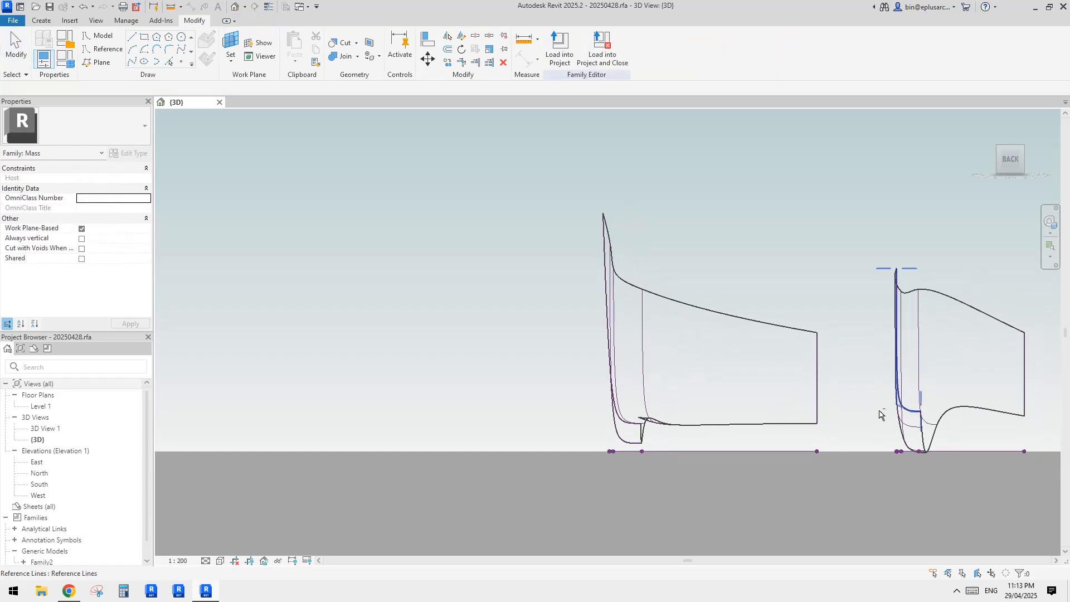
{"action": "middle_click_drag", "start_coordinate": [881, 414], "coordinate": [905, 471], "text": "shift"}
{"action": "middle_click_drag", "start_coordinate": [543, 409], "coordinate": [729, 434], "text": "shift"}
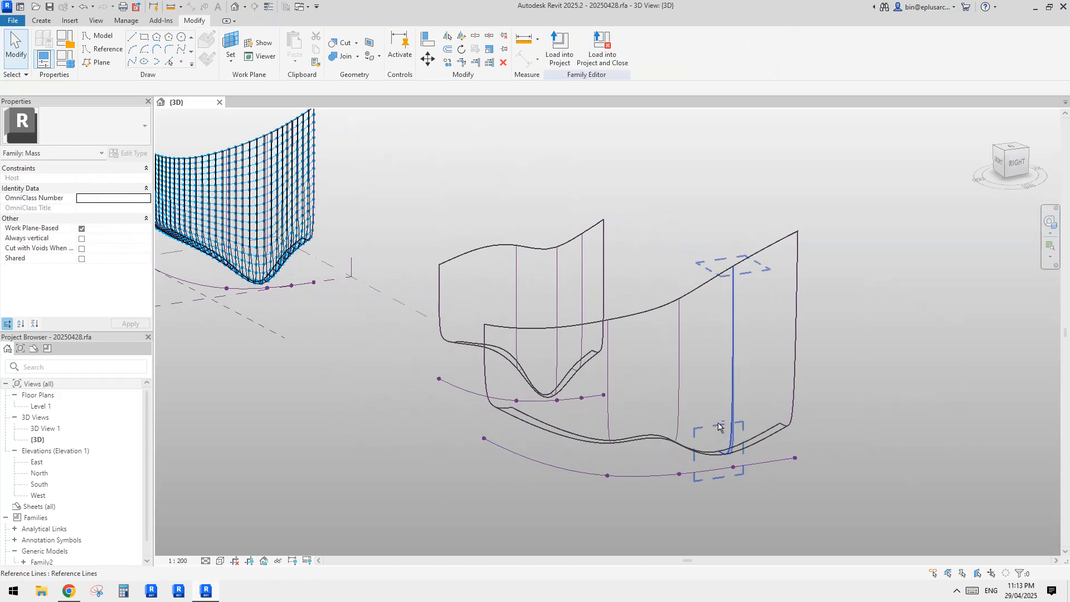
{"action": "middle_click_drag", "start_coordinate": [670, 394], "coordinate": [724, 344], "text": "shift"}
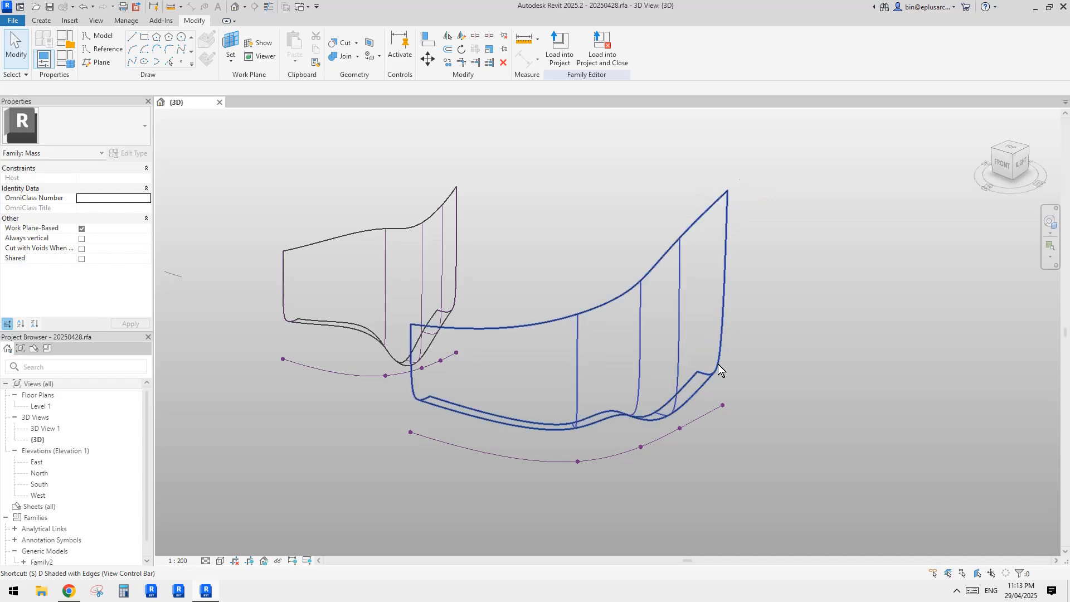
Shade the view with edges and add a profile to the larger form between its fourth and fifth profile lines.
{"action": "key", "text": "d"}
{"action": "middle_click_drag", "start_coordinate": [761, 397], "coordinate": [702, 367], "text": "shift"}
{"action": "left_click", "coordinate": [666, 339]}
{"action": "middle_click_drag", "start_coordinate": [640, 315], "coordinate": [661, 365], "text": "shift"}
{"action": "scroll", "coordinate": [693, 278], "scroll_direction": "down", "scroll_amount": 1}
{"action": "mouse_move", "coordinate": [705, 322]}
{"action": "middle_mouse_down", "text": "shift"}
{"action": "mouse_move", "coordinate": [710, 332]}
{"action": "mouse_move", "coordinate": [714, 323]}
{"action": "middle_mouse_up", "text": "shift"}
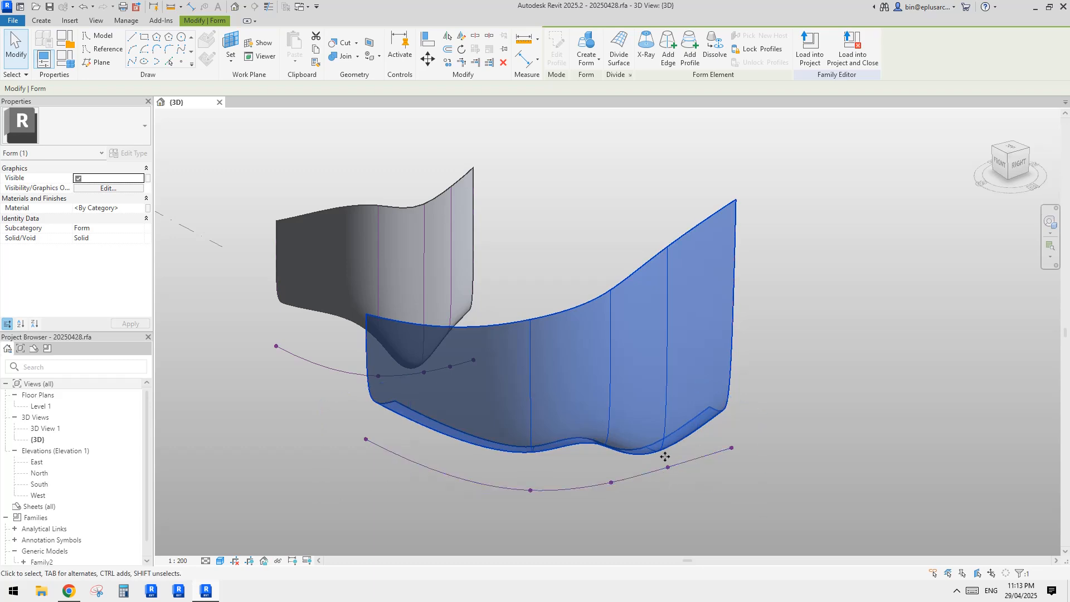
{"action": "left_click", "coordinate": [689, 53]}
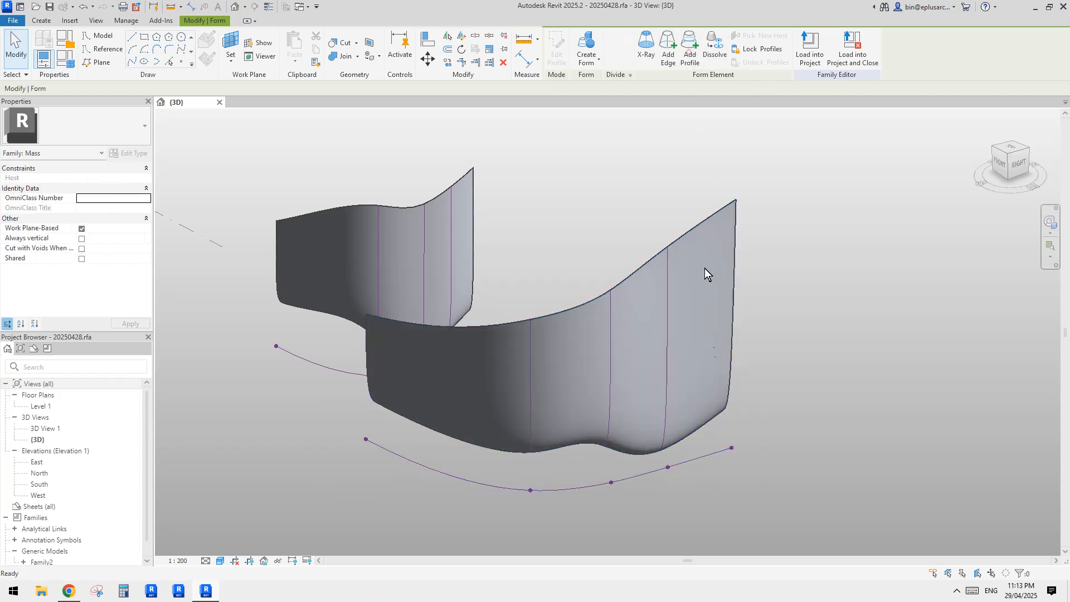
{"action": "left_click", "coordinate": [703, 371]}
{"action": "key", "text": "Escape"}
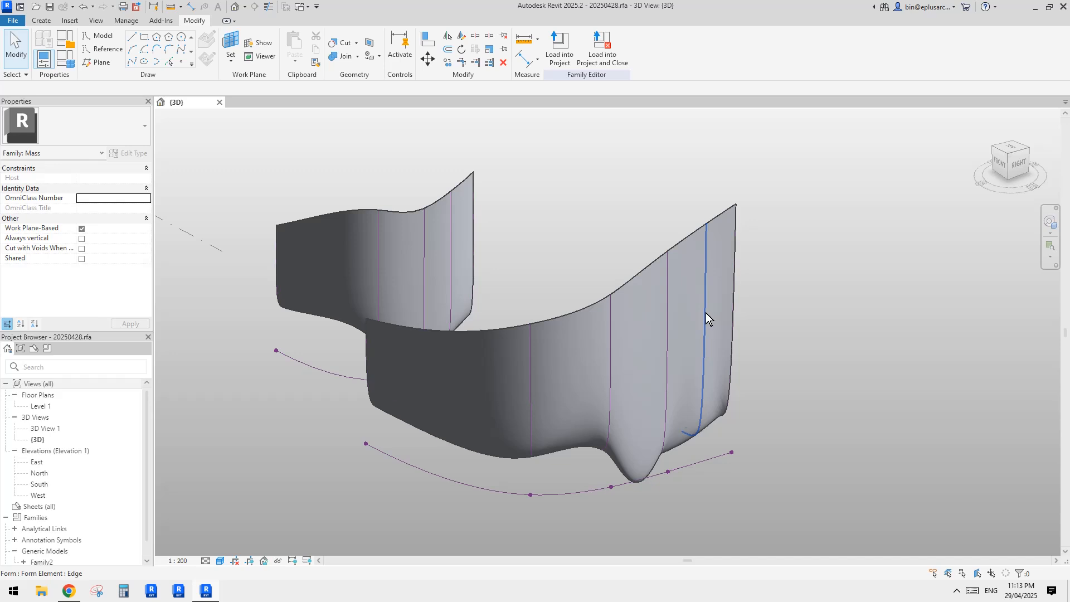
Open the added profile of the larger form for editing and select its sketch curve.
{"action": "middle_click_drag", "start_coordinate": [741, 348], "coordinate": [674, 248], "text": "shift"}
{"action": "left_click", "coordinate": [669, 343]}
{"action": "key", "text": "Escape"}
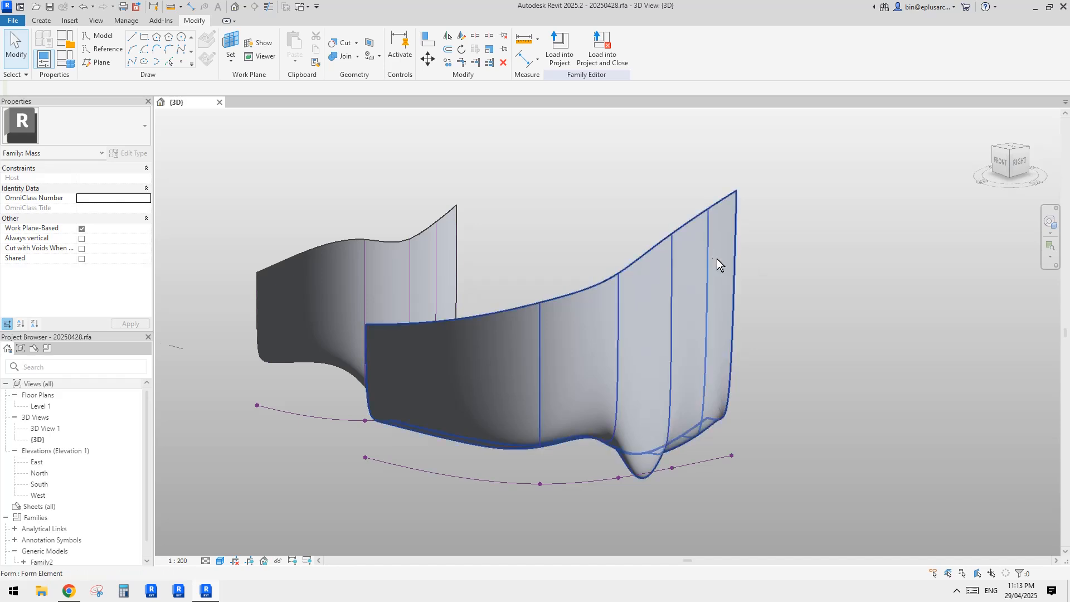
{"action": "left_click", "coordinate": [709, 259]}
{"action": "left_click", "coordinate": [783, 292]}
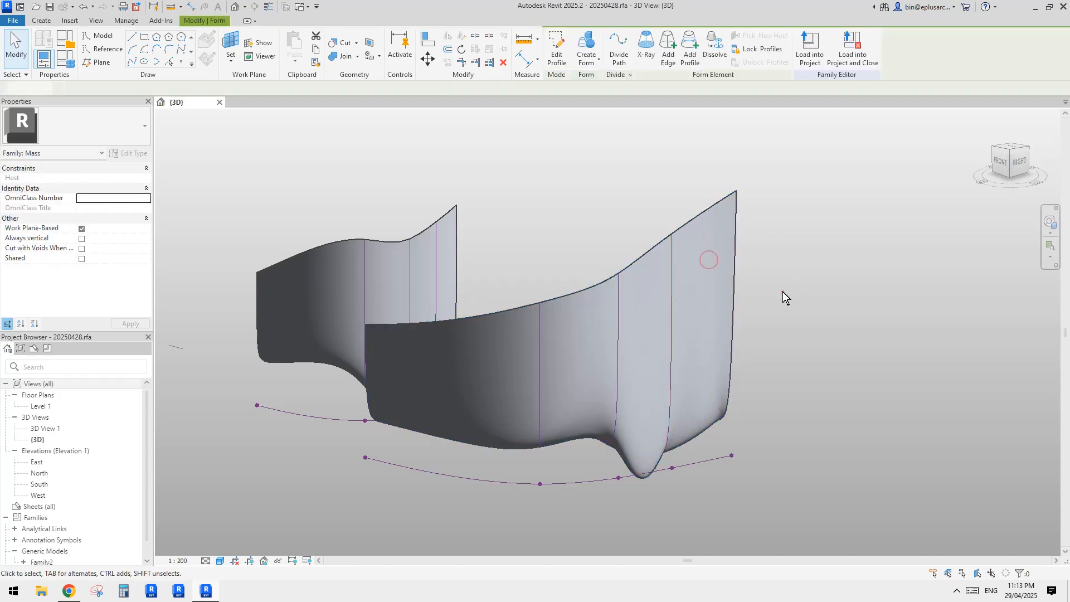
{"action": "left_click", "coordinate": [707, 275]}
{"action": "left_click", "coordinate": [577, 52]}
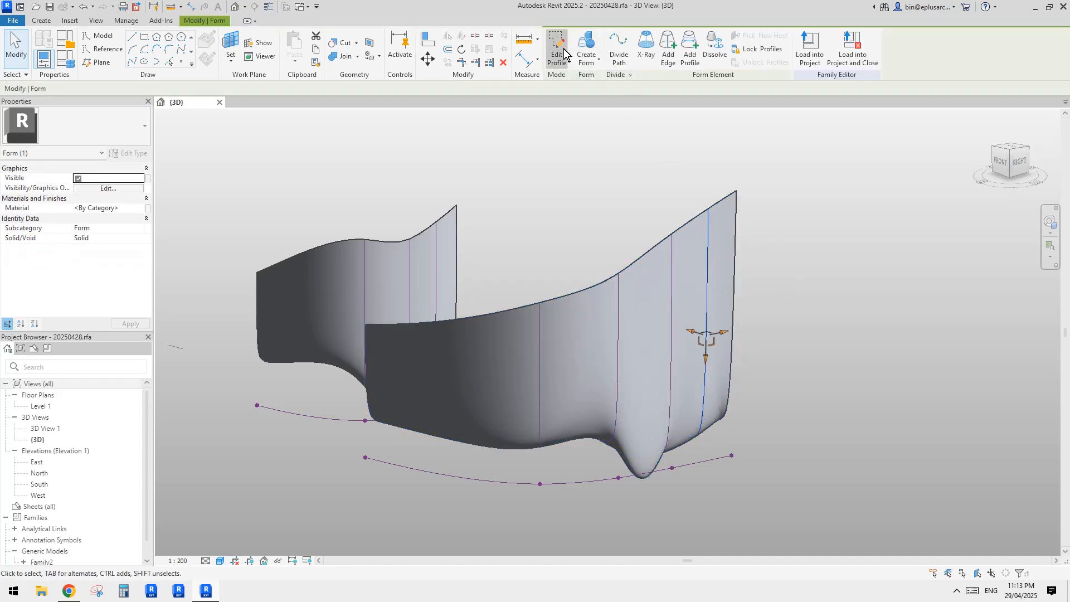
{"action": "middle_click_drag", "start_coordinate": [803, 245], "coordinate": [683, 350], "text": "shift"}
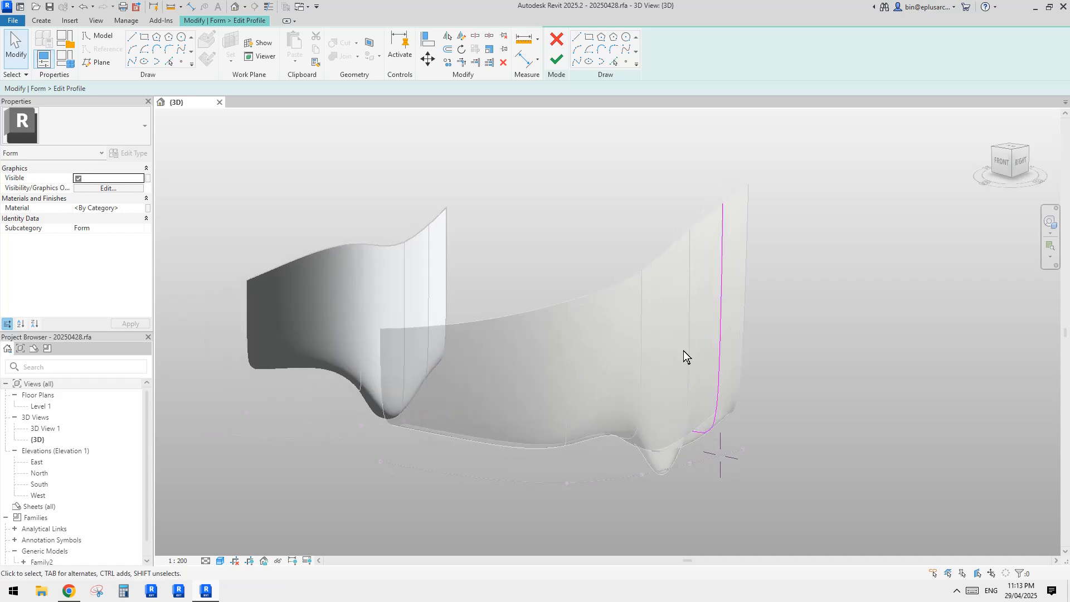
{"action": "middle_click_drag", "start_coordinate": [717, 387], "coordinate": [635, 319], "text": "shift"}
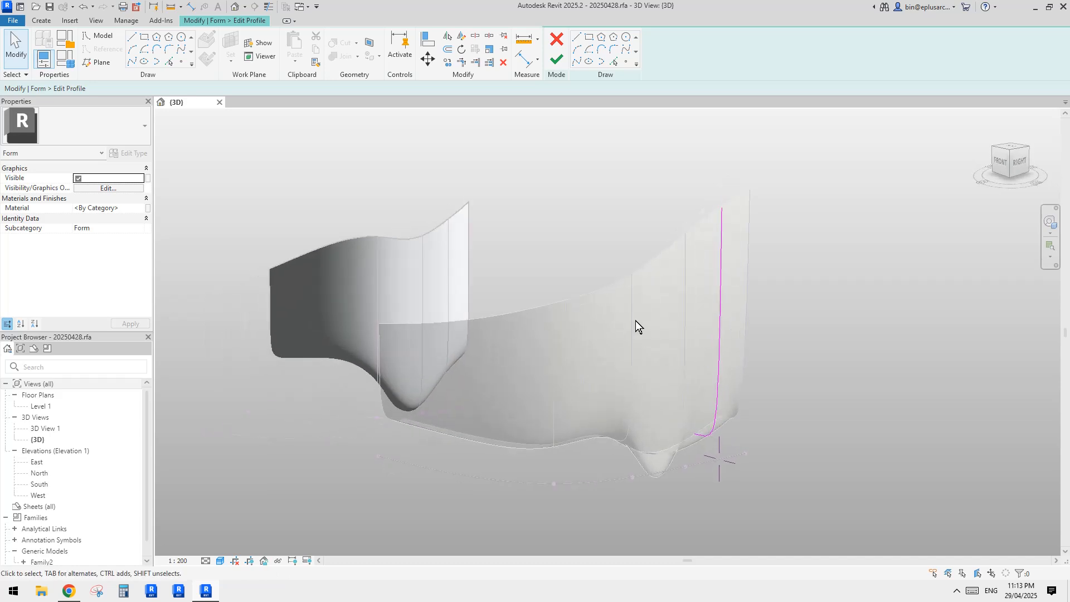
{"action": "left_click", "coordinate": [719, 367]}
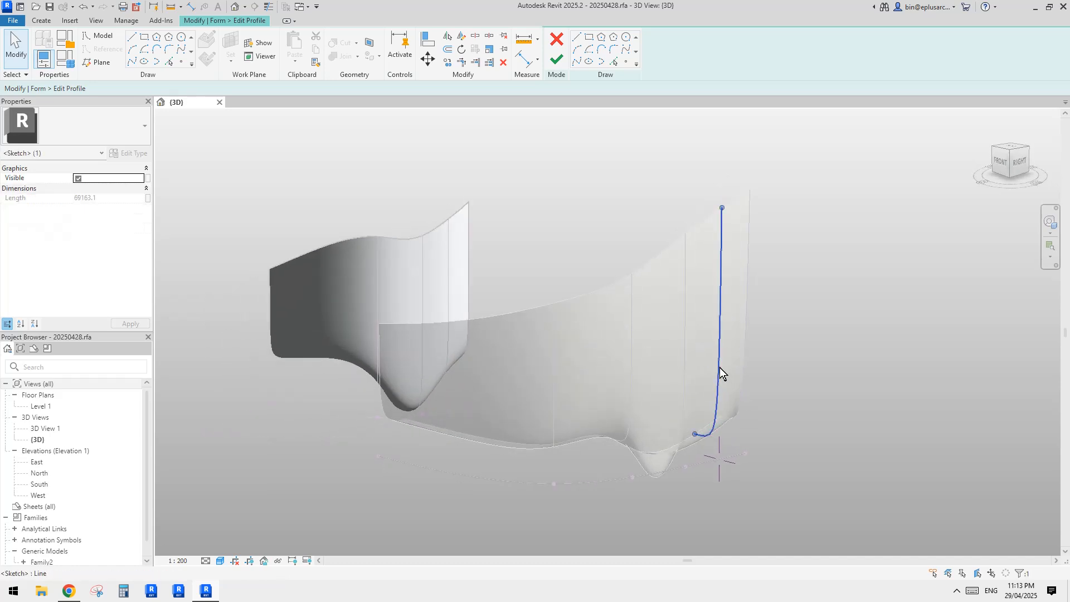
{"action": "mouse_move", "coordinate": [720, 368]}
{"action": "middle_mouse_down", "text": "shift"}
{"action": "mouse_move", "coordinate": [740, 365]}
{"action": "mouse_move", "coordinate": [725, 363]}
{"action": "mouse_move", "coordinate": [697, 432]}
{"action": "middle_mouse_up", "text": "shift"}
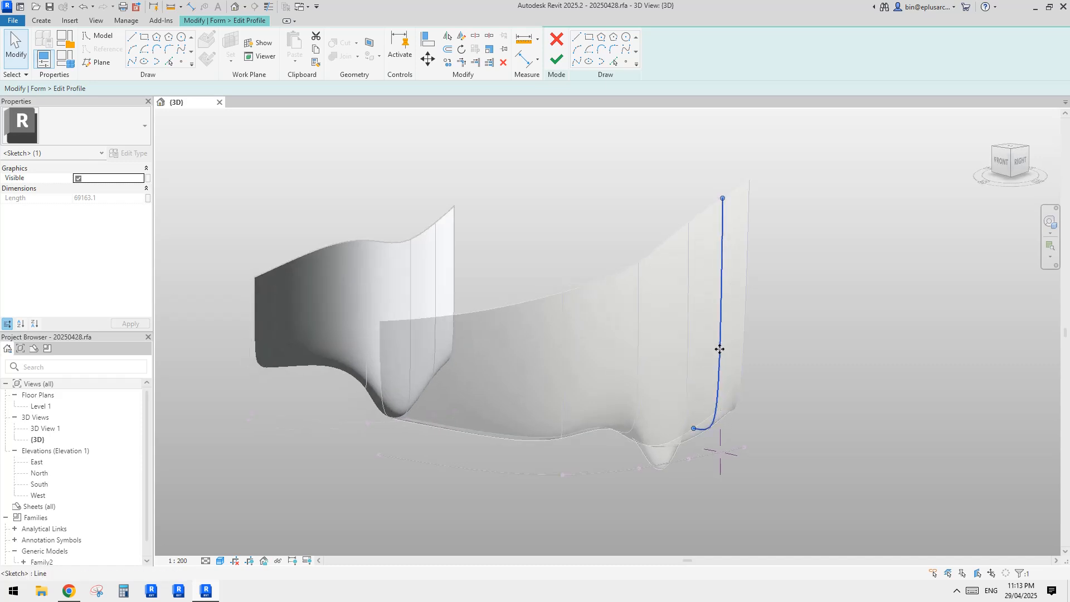
{"action": "middle_click_drag", "start_coordinate": [731, 366], "coordinate": [721, 386], "text": "shift"}
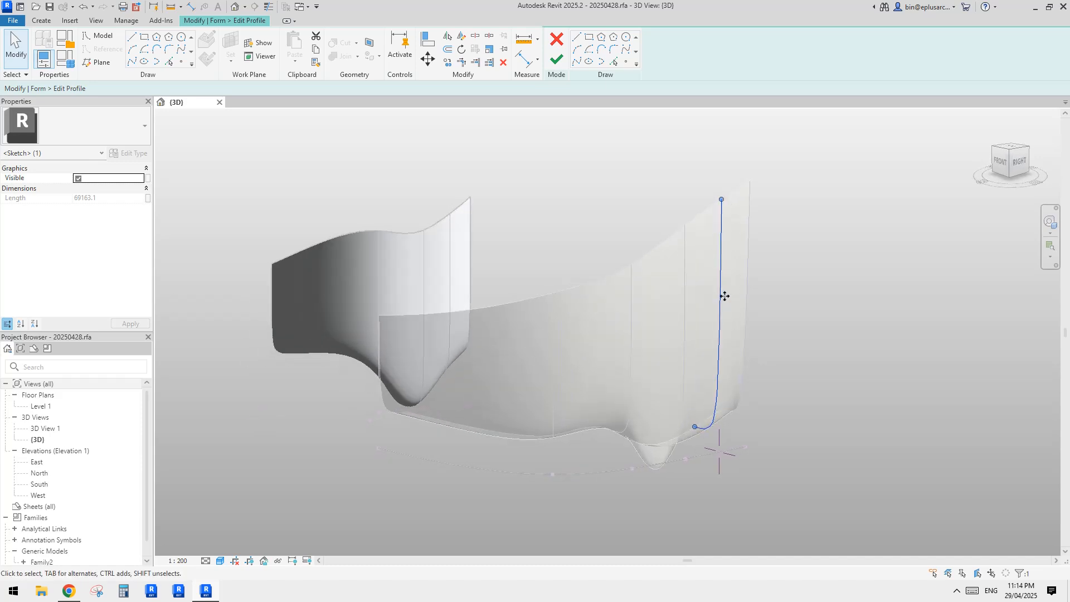
{"action": "mouse_move", "coordinate": [723, 296]}
{"action": "middle_mouse_down", "text": "shift"}
{"action": "mouse_move", "coordinate": [711, 315]}
{"action": "mouse_move", "coordinate": [724, 296]}
{"action": "mouse_move", "coordinate": [728, 308]}
{"action": "middle_mouse_up", "text": "shift"}
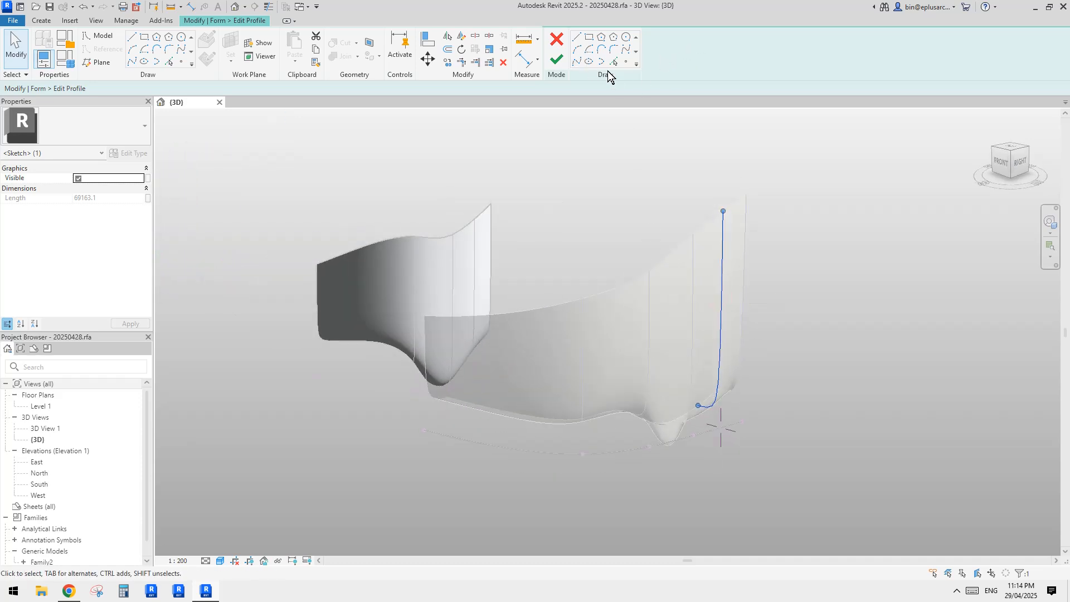
Redraw the profile as a spline about 70,800 long from its lower end up to the form's upper edge, replacing the old curve.
{"action": "left_click", "coordinate": [625, 50]}
{"action": "scroll", "coordinate": [724, 434], "scroll_direction": "up", "scroll_amount": 2}
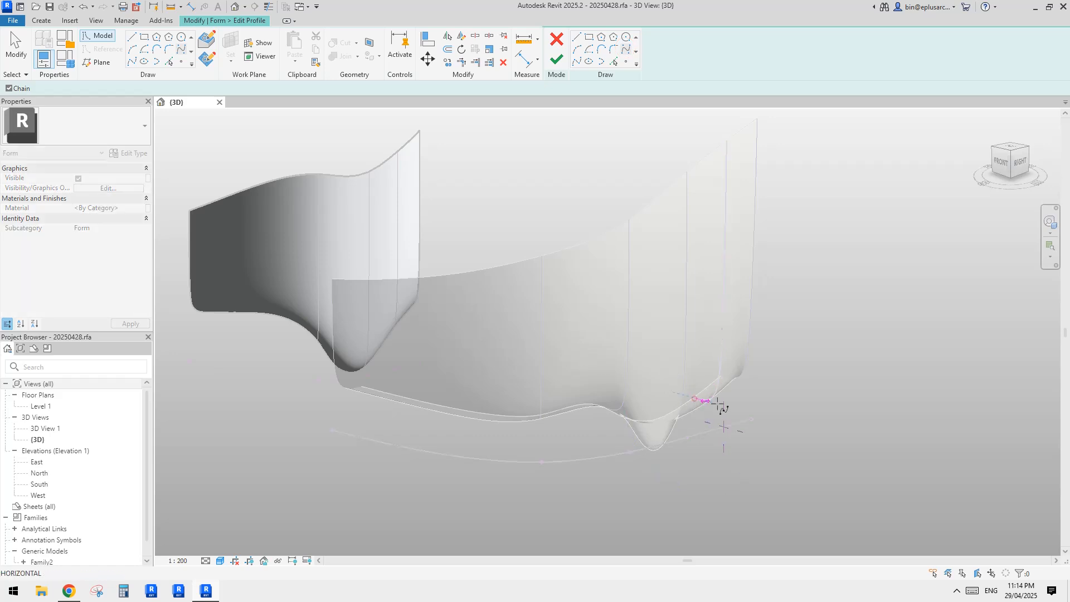
{"action": "left_click", "coordinate": [737, 371]}
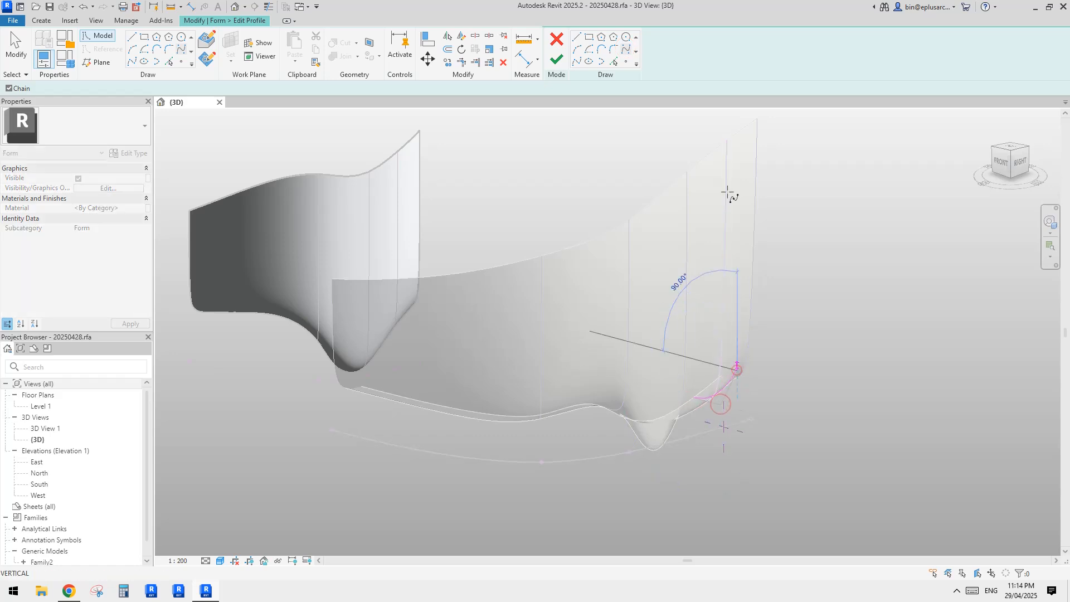
{"action": "left_click", "coordinate": [737, 136]}
{"action": "key", "text": "Escape"}
{"action": "key", "text": "Escape"}
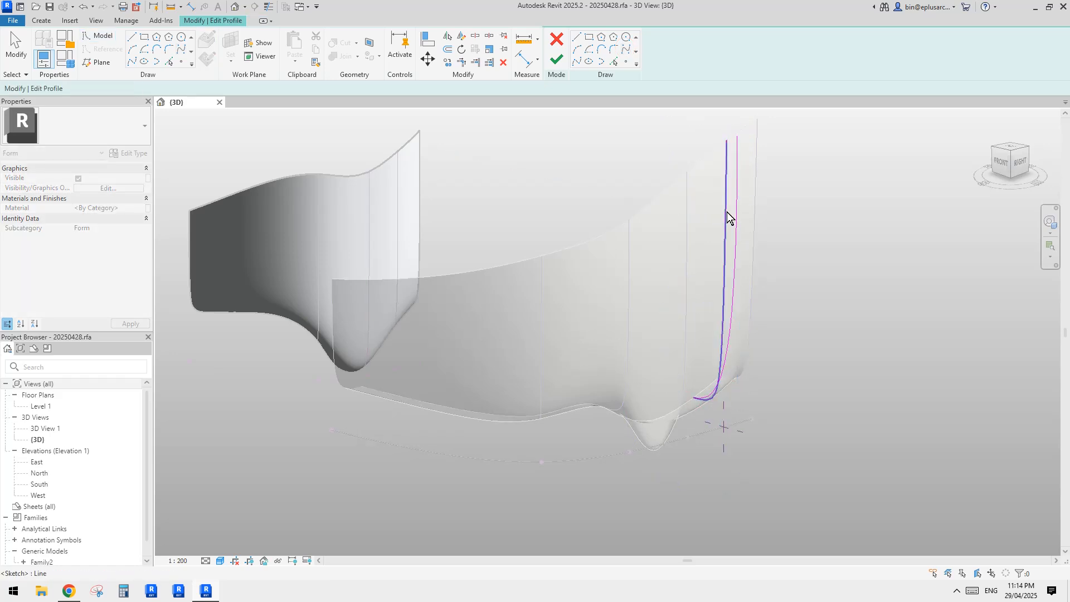
{"action": "left_click", "coordinate": [726, 212]}
{"action": "left_click", "coordinate": [764, 260]}
Pull the new spline's top end and lower bend control point inward to follow the form, and finish editing the profile.
{"action": "left_click", "coordinate": [731, 277]}
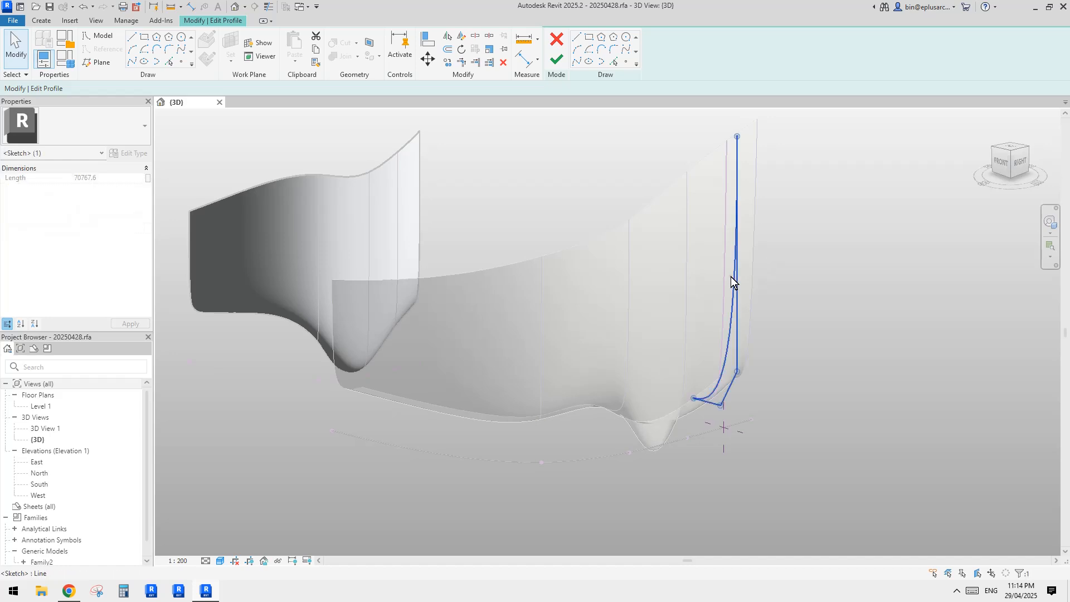
{"action": "left_click_drag", "start_coordinate": [726, 178], "coordinate": [725, 176]}
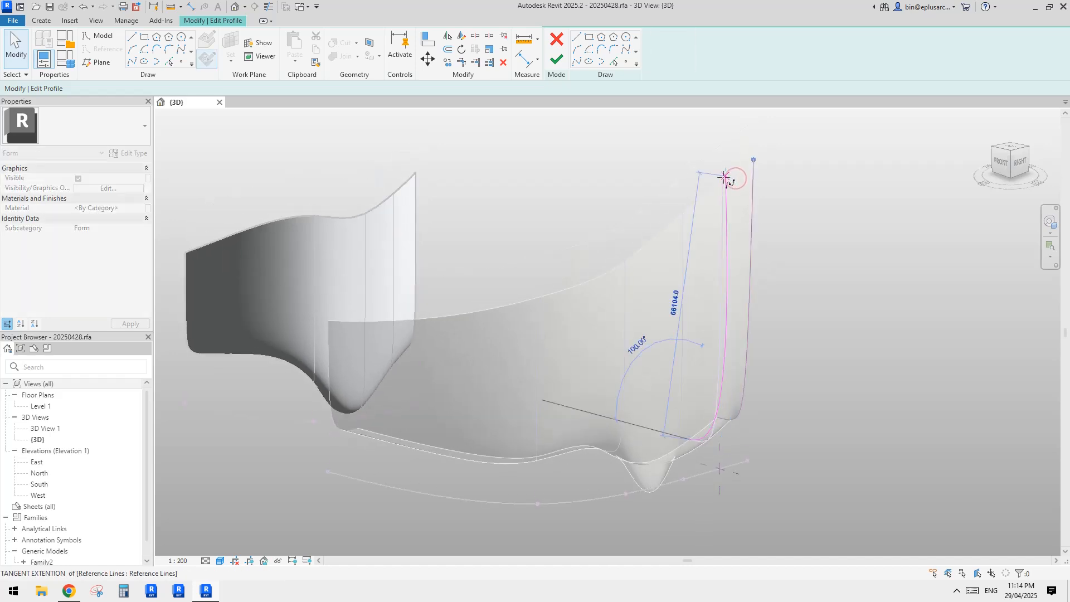
{"action": "left_click_drag", "start_coordinate": [733, 413], "coordinate": [725, 410]}
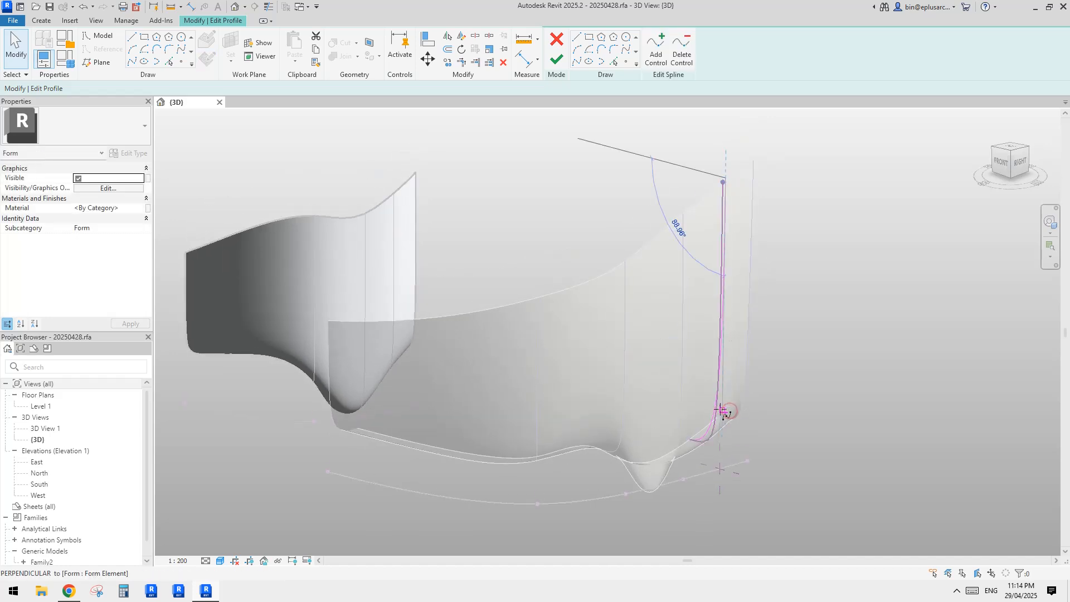
{"action": "scroll", "coordinate": [730, 399], "scroll_direction": "down", "scroll_amount": 2}
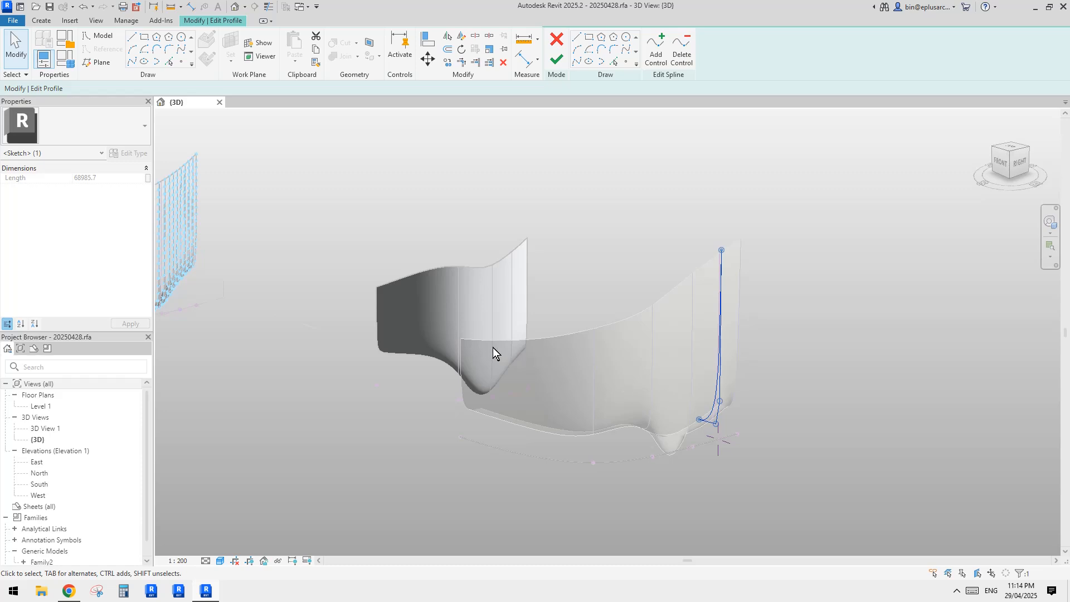
{"action": "middle_click_drag", "start_coordinate": [572, 389], "coordinate": [690, 352], "text": "shift"}
{"action": "left_click", "coordinate": [657, 225]}
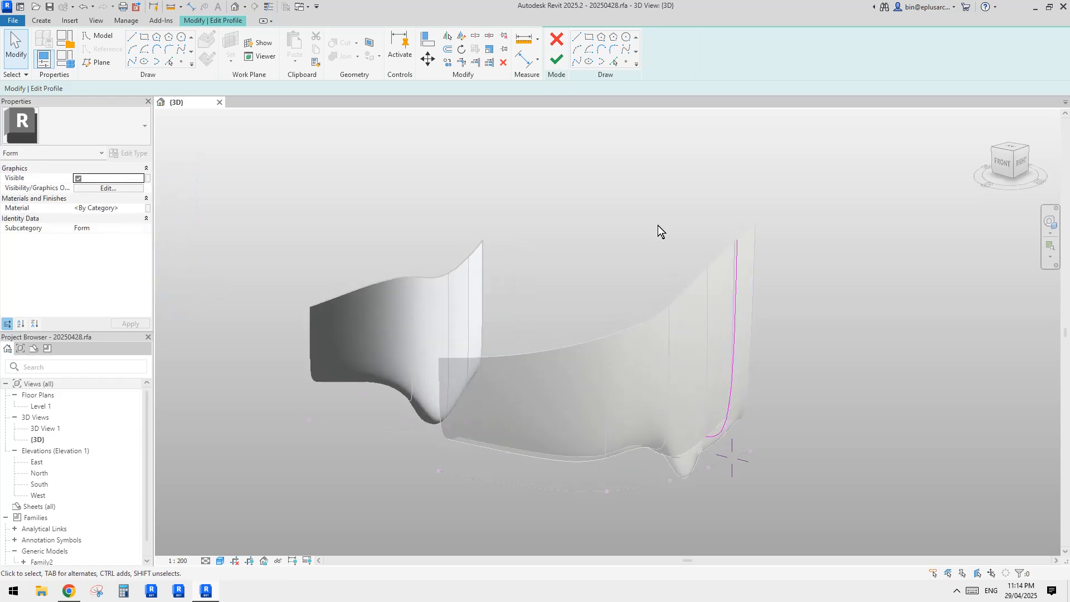
{"action": "left_click", "coordinate": [551, 63]}
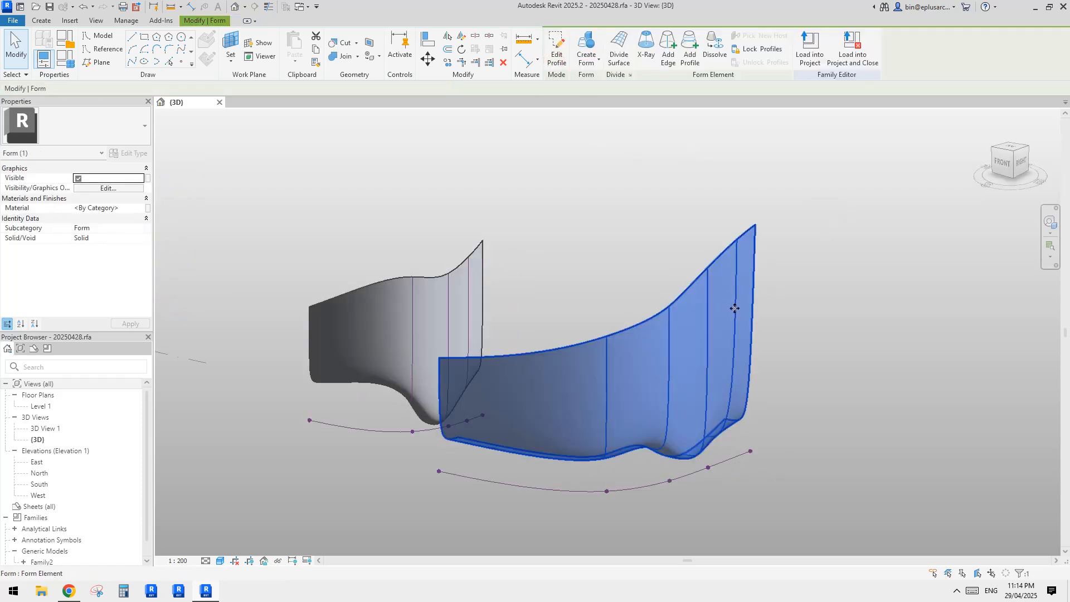
Move the larger form together with its base spline and profile lines away from the smaller form.
{"action": "middle_click_drag", "start_coordinate": [734, 303], "coordinate": [814, 347], "text": "shift"}
{"action": "left_click", "coordinate": [830, 346]}
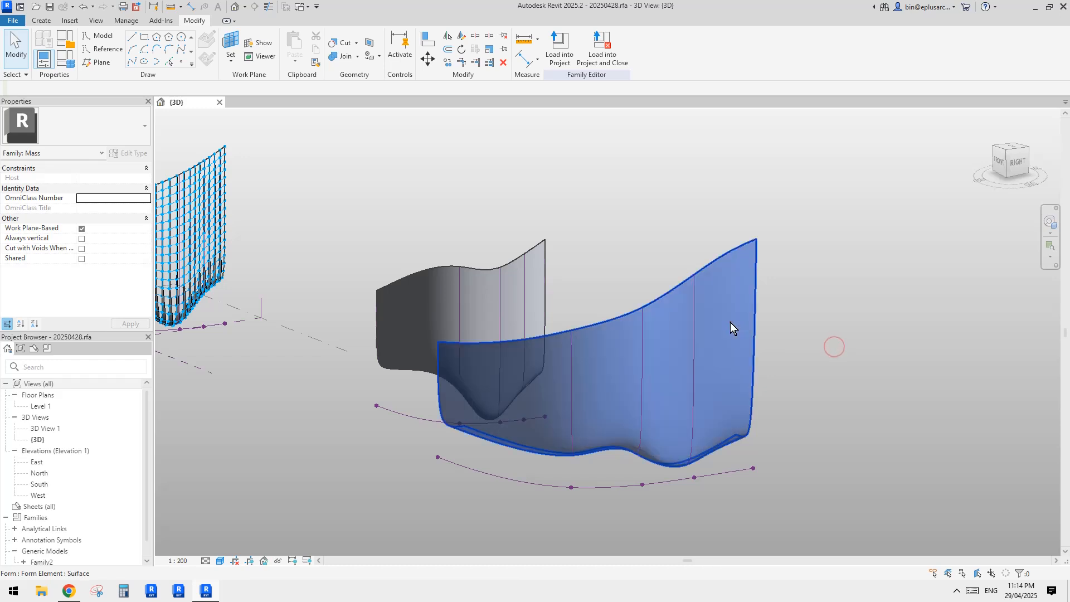
{"action": "left_click", "coordinate": [730, 322]}
{"action": "scroll", "coordinate": [711, 245], "scroll_direction": "down", "scroll_amount": 1}
{"action": "middle_click_drag", "start_coordinate": [645, 335], "coordinate": [722, 372], "text": "shift"}
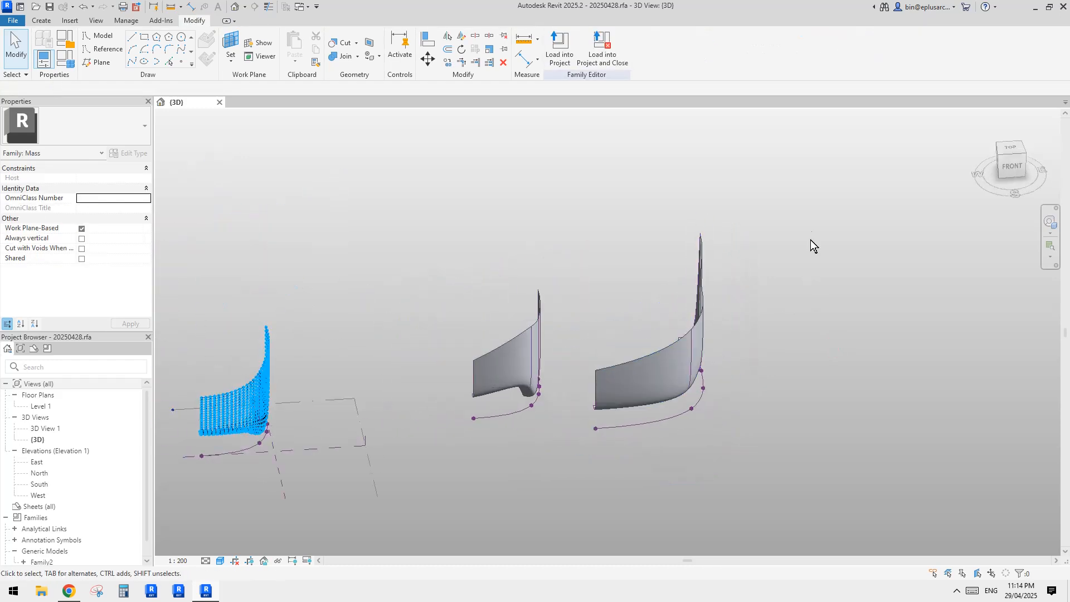
{"action": "left_click_drag", "start_coordinate": [791, 217], "coordinate": [571, 440]}
{"action": "middle_click_drag", "start_coordinate": [572, 440], "coordinate": [667, 371], "text": "shift"}
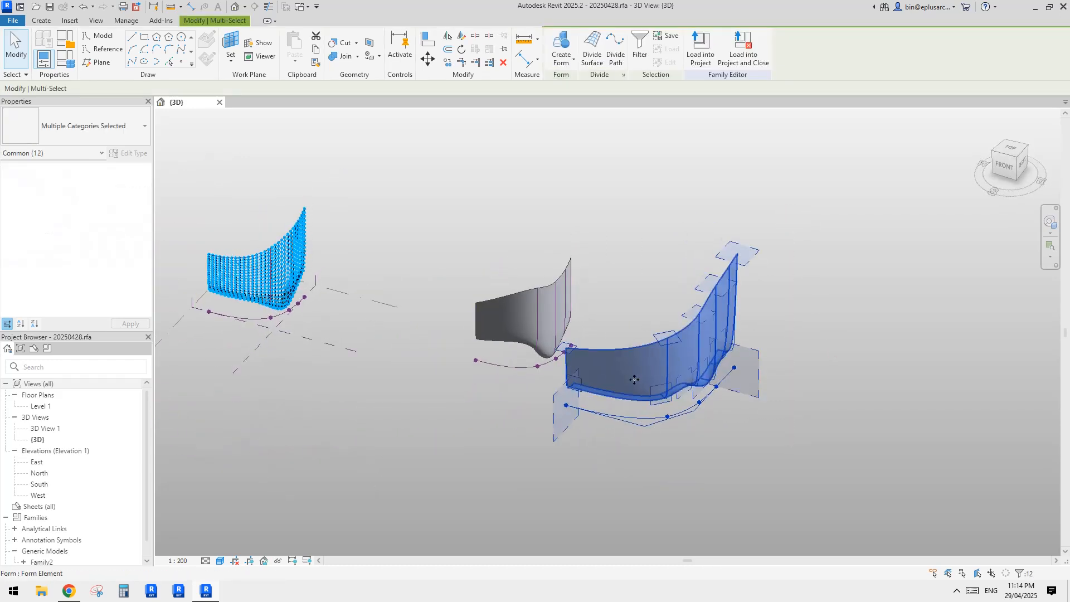
{"action": "left_click_drag", "start_coordinate": [634, 380], "coordinate": [873, 321]}
Examine the smaller form's upper edge and the vertex at its third profile line.
{"action": "scroll", "coordinate": [528, 340], "scroll_direction": "up", "scroll_amount": 3}
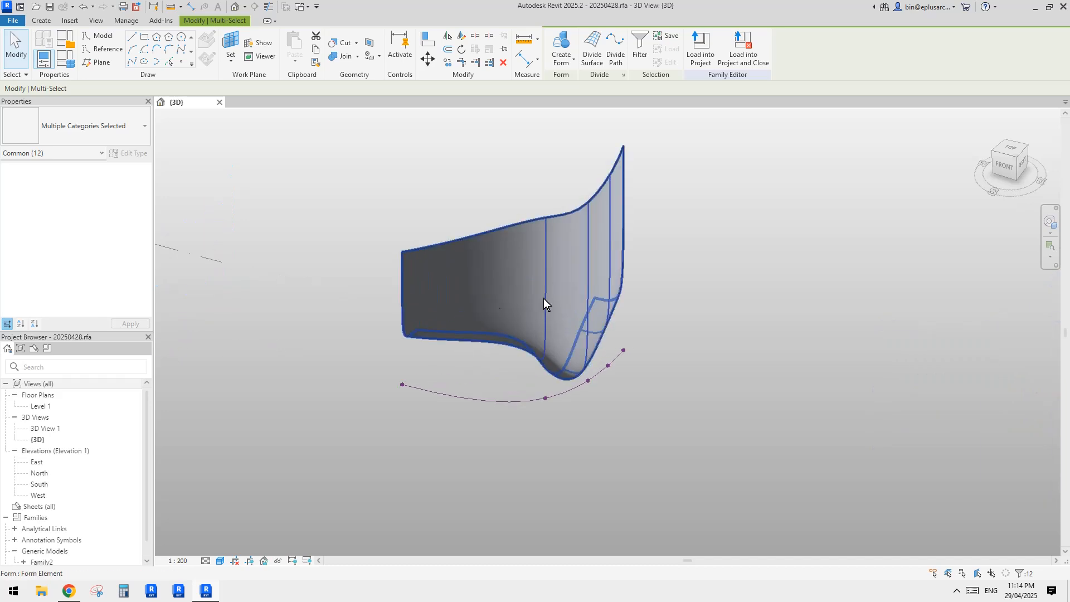
{"action": "scroll", "coordinate": [543, 301], "scroll_direction": "down", "scroll_amount": 1}
{"action": "middle_click_drag", "start_coordinate": [558, 296], "coordinate": [513, 332], "text": "shift"}
{"action": "middle_click_drag", "start_coordinate": [618, 205], "coordinate": [622, 339]}
{"action": "middle_click_drag", "start_coordinate": [622, 339], "coordinate": [652, 249], "text": "shift"}
{"action": "left_click", "coordinate": [652, 249]}
{"action": "scroll", "coordinate": [615, 319], "scroll_direction": "up", "scroll_amount": 2}
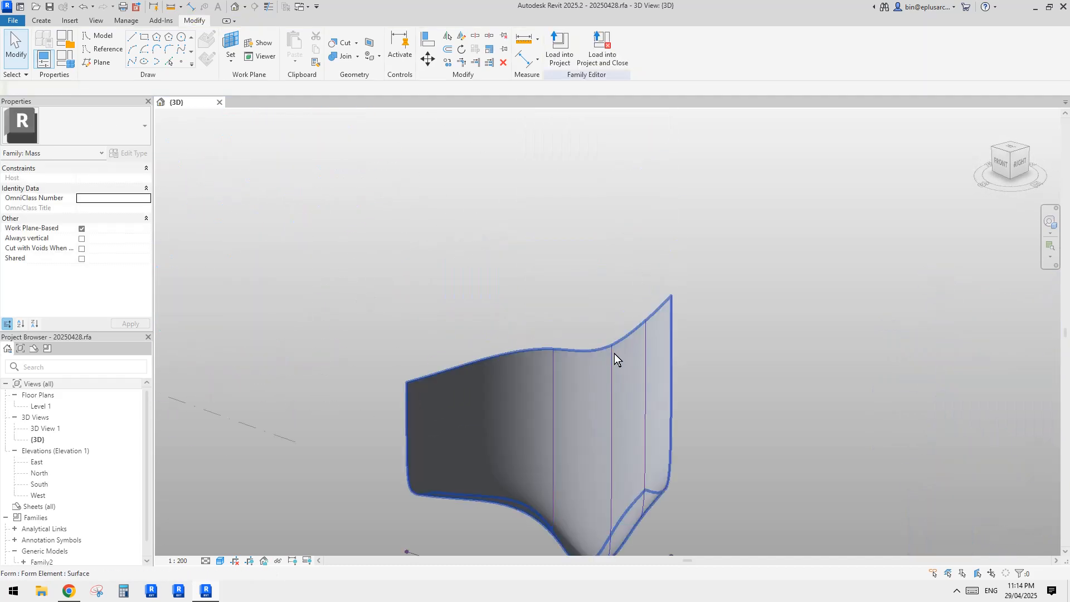
{"action": "left_click", "coordinate": [611, 352]}
{"action": "left_click", "coordinate": [612, 352]}
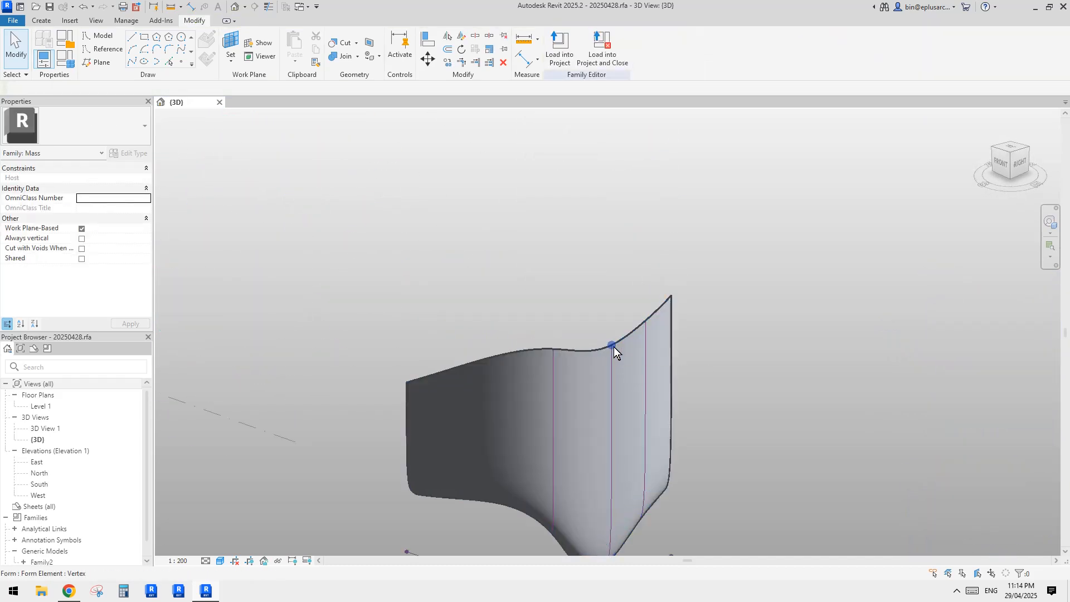
{"action": "left_click", "coordinate": [613, 346]}
{"action": "scroll", "coordinate": [613, 346], "scroll_direction": "down", "scroll_amount": 1}
{"action": "middle_click_drag", "start_coordinate": [615, 350], "coordinate": [622, 310]}
{"action": "key", "text": "Escape"}
{"action": "scroll", "coordinate": [616, 327], "scroll_direction": "down", "scroll_amount": 1}
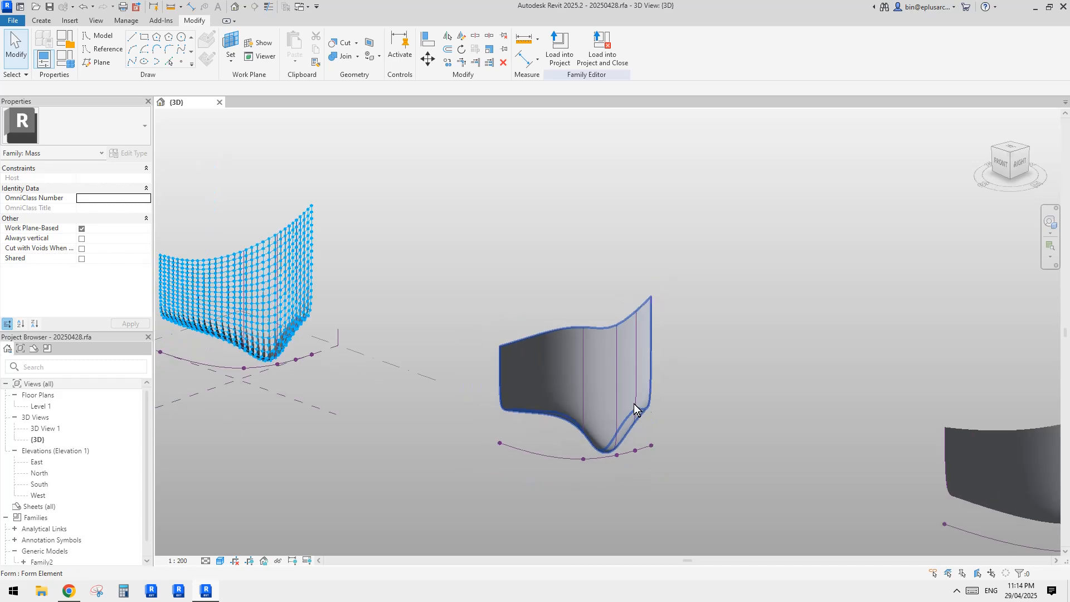
Divide the surface of the smaller form into the default U and V grid.
{"action": "middle_click_drag", "start_coordinate": [574, 403], "coordinate": [617, 329]}
{"action": "scroll", "coordinate": [647, 330], "scroll_direction": "up", "scroll_amount": 2}
{"action": "left_click", "coordinate": [643, 299]}
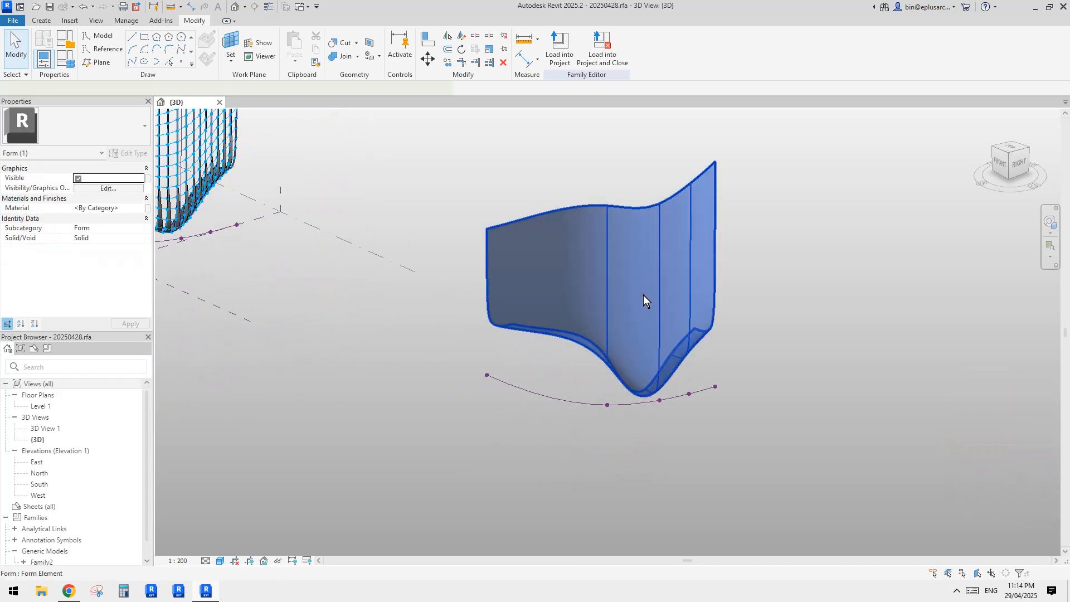
{"action": "scroll", "coordinate": [641, 304], "scroll_direction": "up", "scroll_amount": 1}
{"action": "scroll", "coordinate": [636, 329], "scroll_direction": "up", "scroll_amount": 1}
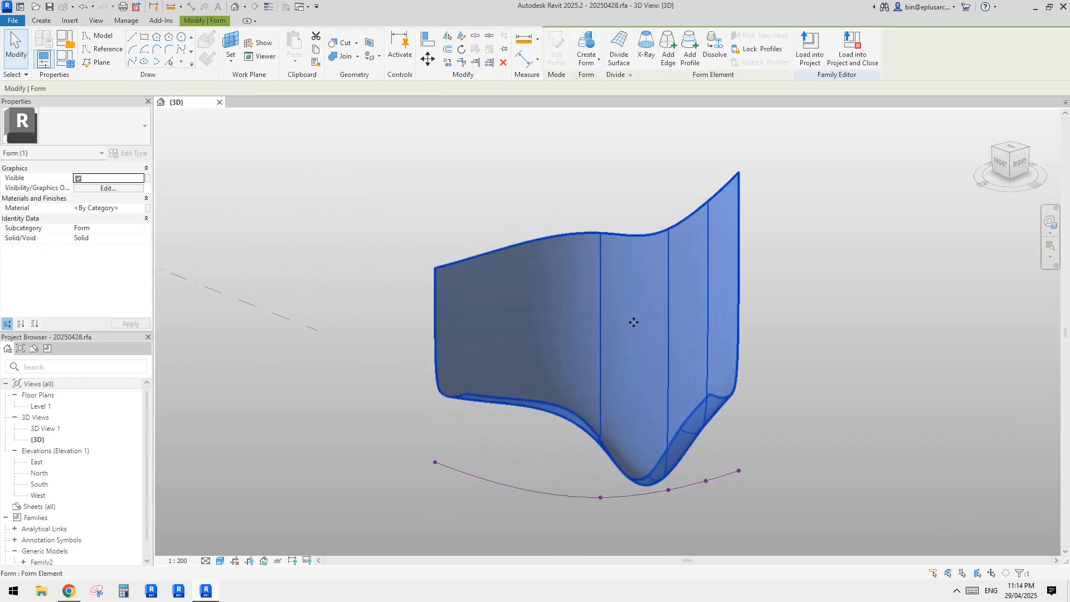
{"action": "left_click", "coordinate": [619, 53]}
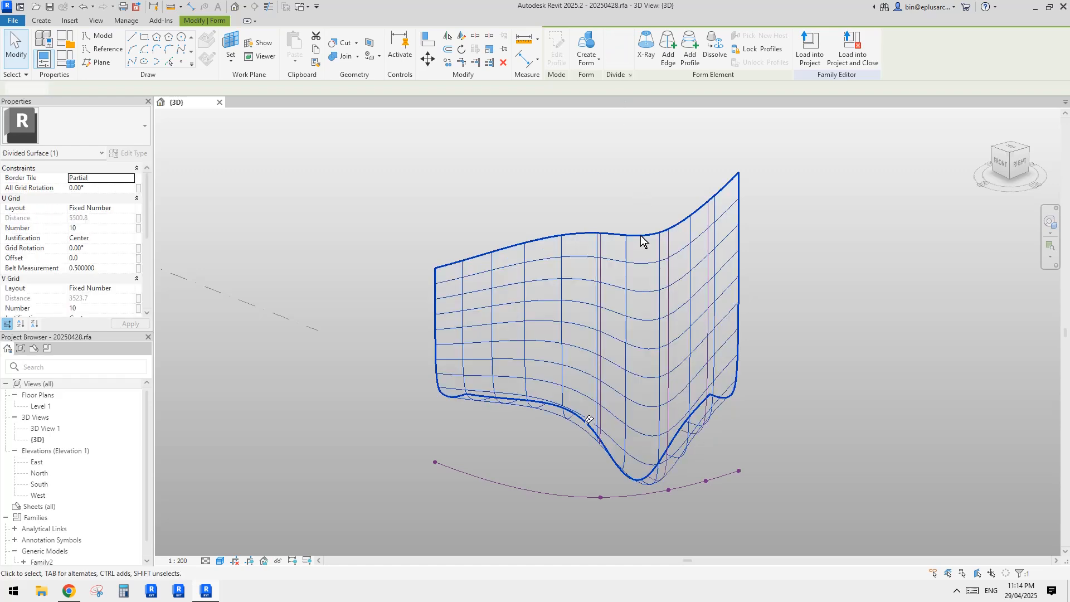
Compare the divided surface with the curved building photo in the Reddit post in Chrome, and return to Revit.
{"action": "middle_click_drag", "start_coordinate": [640, 239], "coordinate": [658, 218], "text": "shift"}
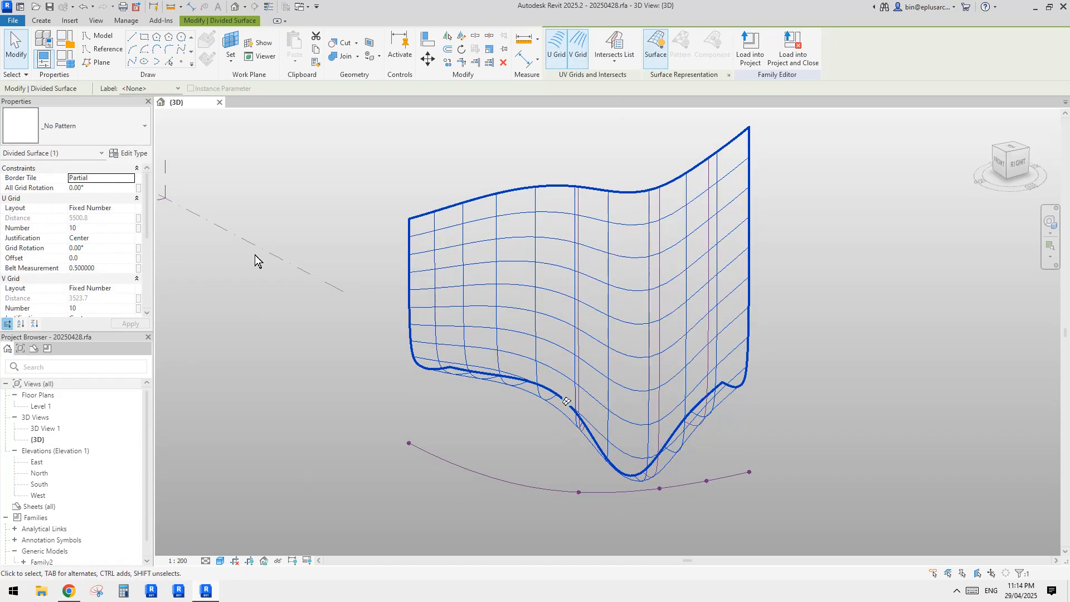
{"action": "left_click", "coordinate": [72, 592]}
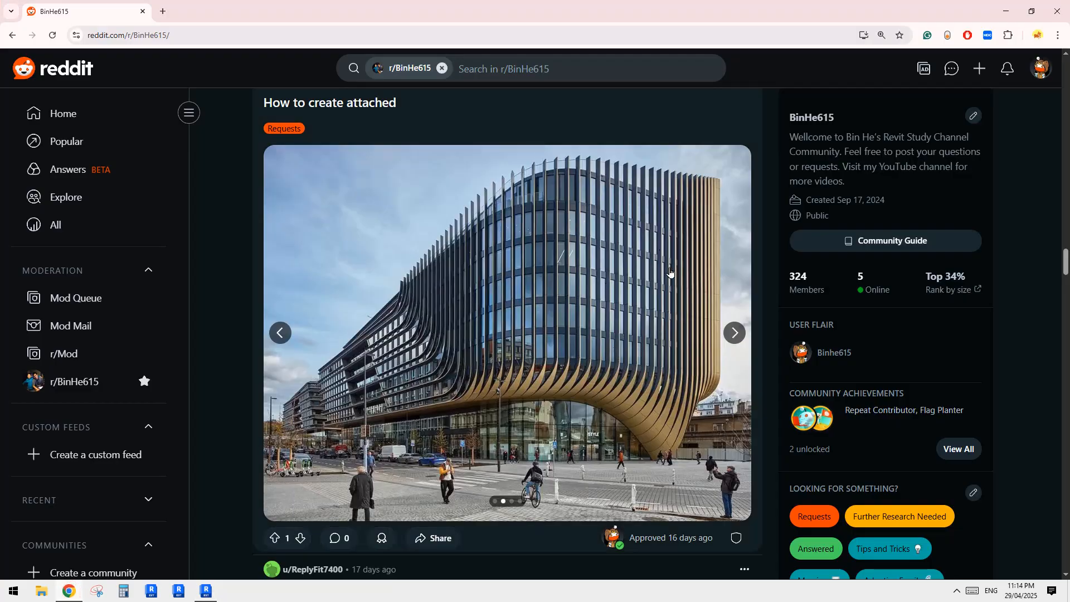
{"action": "left_click", "coordinate": [206, 592]}
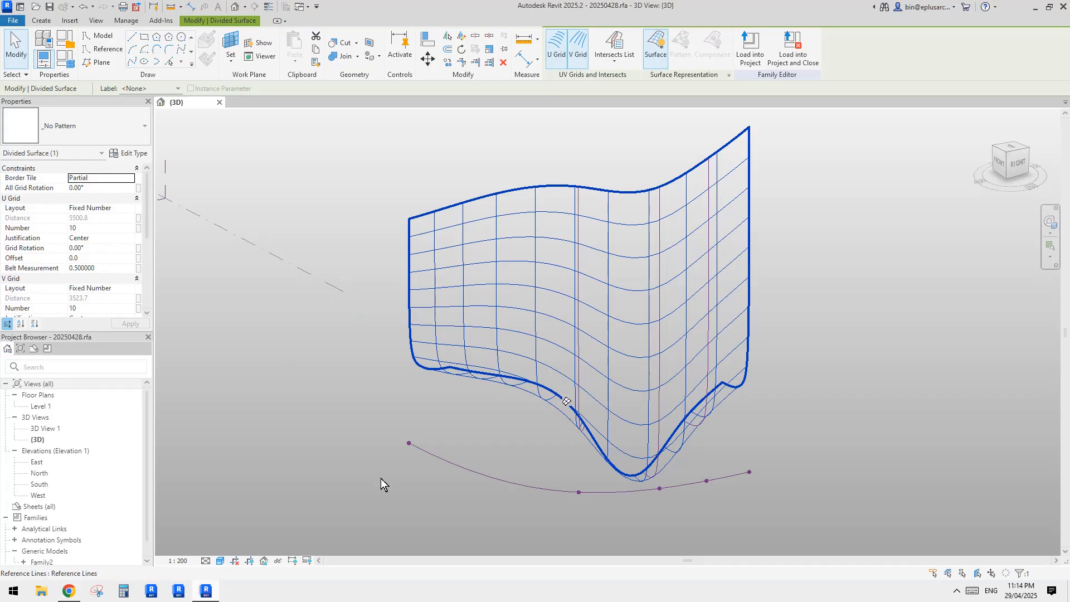
{"action": "left_click", "coordinate": [72, 592]}
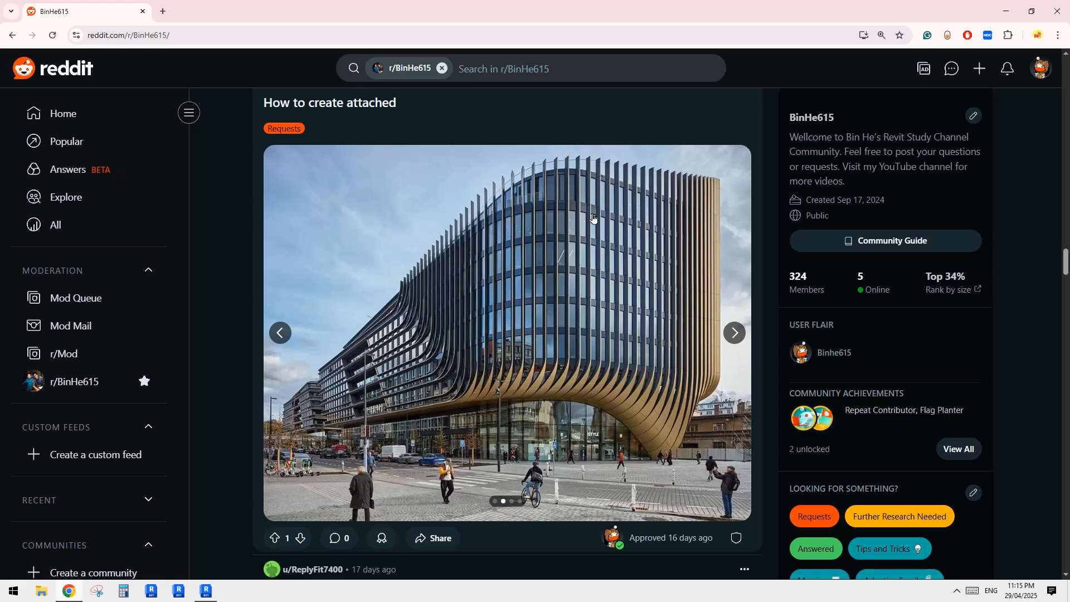
{"action": "left_click", "coordinate": [205, 589]}
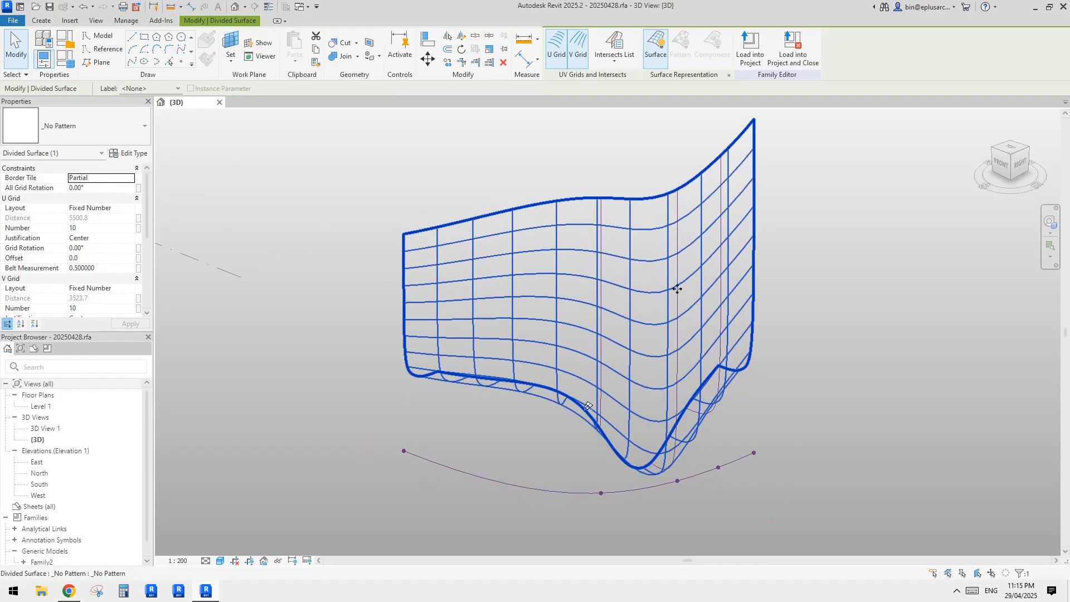
Switch the divided surface's U grid and V grid off and back on, one after the other.
{"action": "mouse_move", "coordinate": [676, 433]}
{"action": "middle_mouse_down", "text": "shift"}
{"action": "mouse_move", "coordinate": [615, 408]}
{"action": "mouse_move", "coordinate": [719, 393]}
{"action": "mouse_move", "coordinate": [724, 311]}
{"action": "mouse_move", "coordinate": [662, 325]}
{"action": "mouse_move", "coordinate": [625, 351]}
{"action": "mouse_move", "coordinate": [686, 419]}
{"action": "middle_mouse_up", "text": "shift"}
{"action": "scroll", "coordinate": [626, 312], "scroll_direction": "down", "scroll_amount": 1}
{"action": "middle_click_drag", "start_coordinate": [606, 311], "coordinate": [631, 319]}
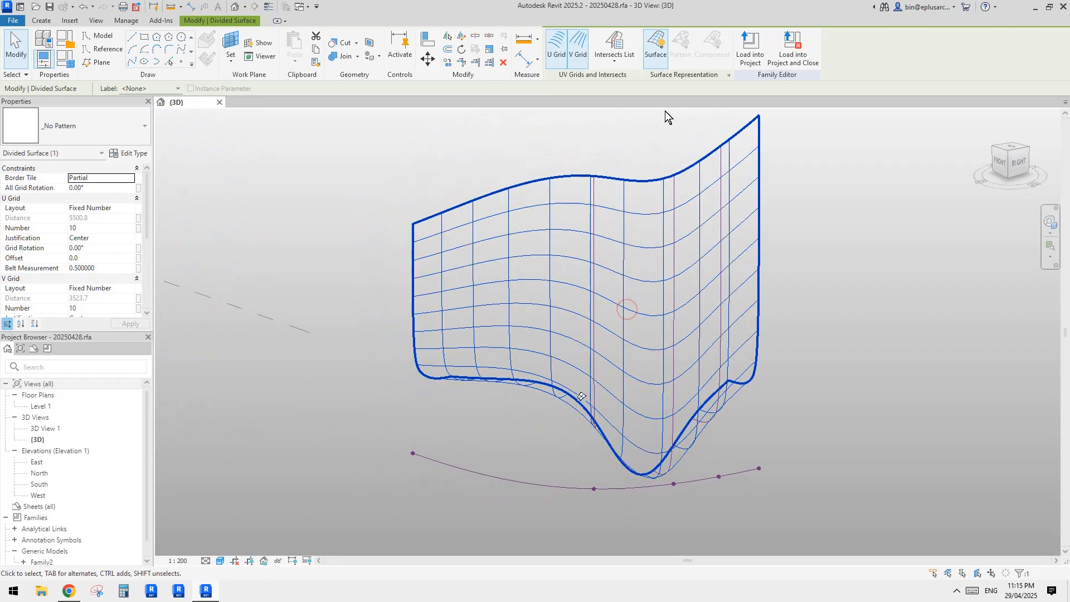
{"action": "left_click", "coordinate": [561, 54]}
{"action": "left_click", "coordinate": [562, 54]}
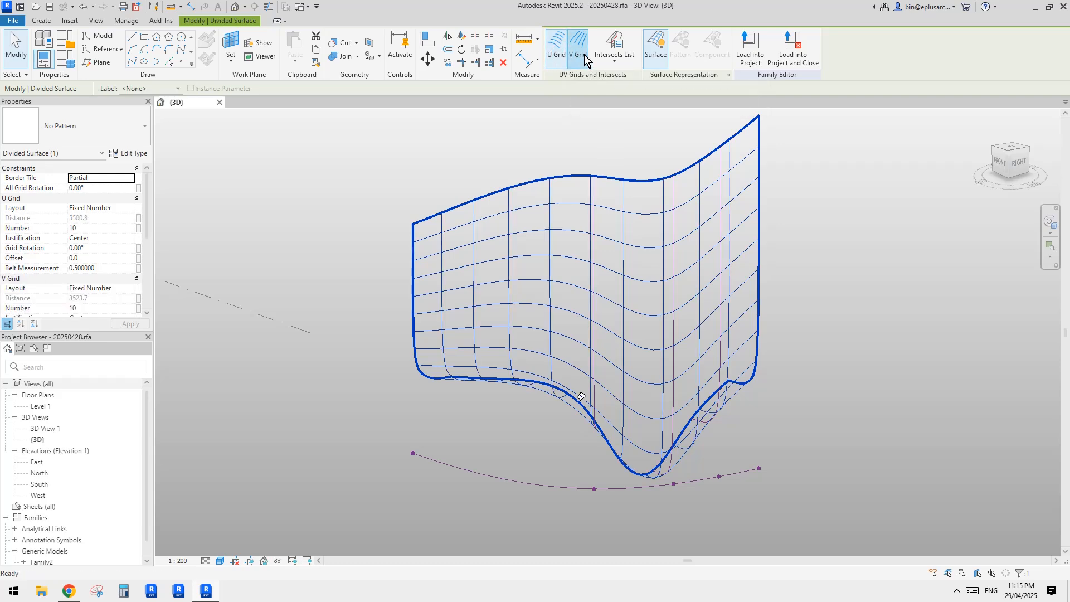
{"action": "left_click", "coordinate": [580, 56]}
{"action": "left_click", "coordinate": [580, 56]}
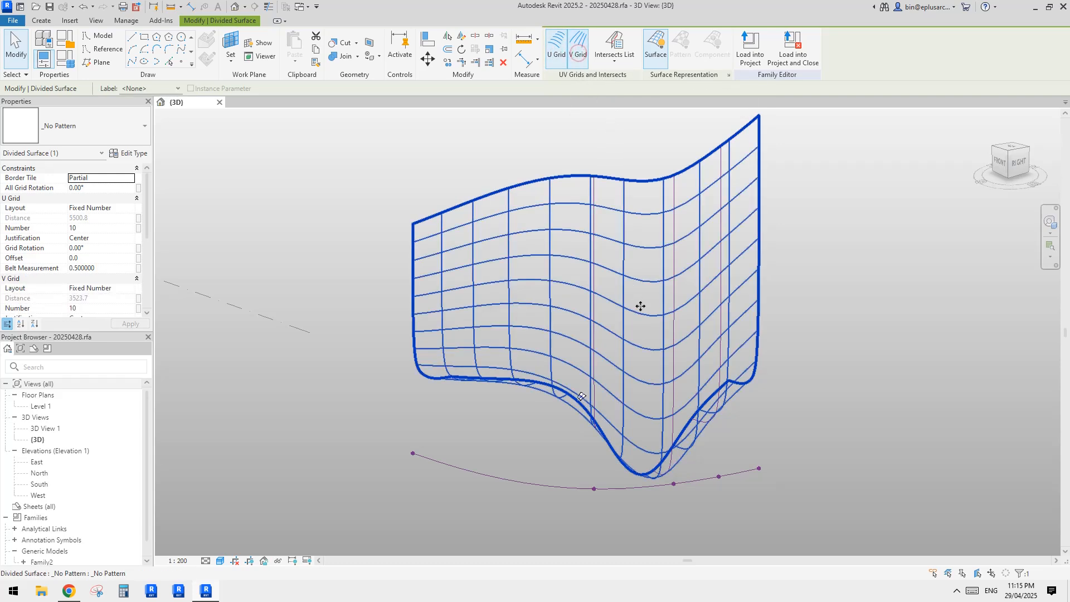
Compare the surface with the finned facade, then set its U grid number to 20 and raise it to 30.
{"action": "scroll", "coordinate": [646, 291], "scroll_direction": "down", "scroll_amount": 5}
{"action": "middle_click_drag", "start_coordinate": [645, 294], "coordinate": [908, 377]}
{"action": "scroll", "coordinate": [548, 279], "scroll_direction": "up", "scroll_amount": 4}
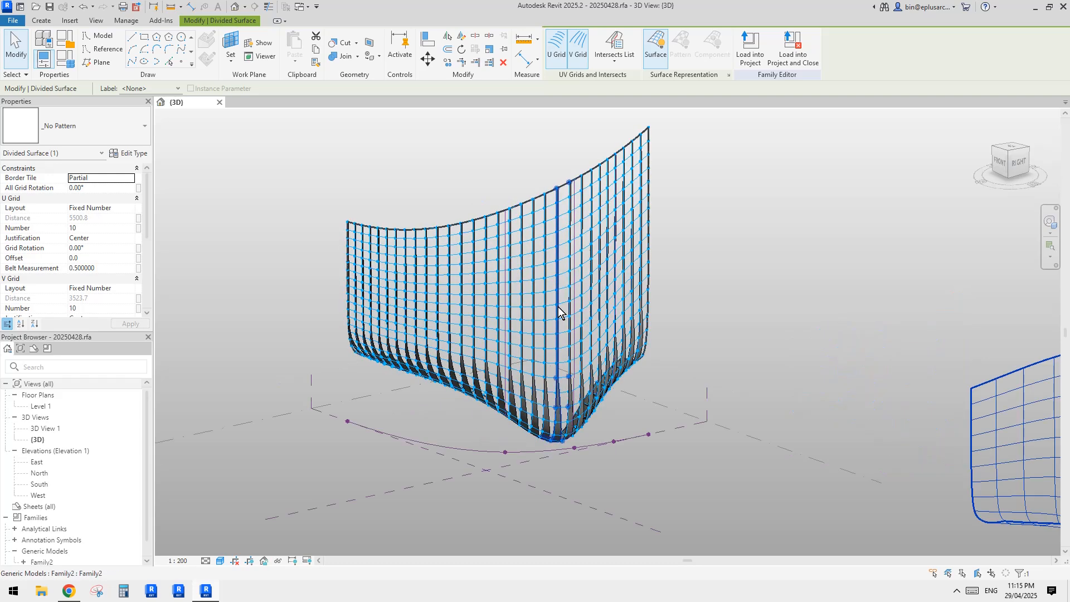
{"action": "scroll", "coordinate": [559, 310], "scroll_direction": "down", "scroll_amount": 3}
{"action": "middle_click_drag", "start_coordinate": [989, 407], "coordinate": [737, 353]}
{"action": "scroll", "coordinate": [737, 360], "scroll_direction": "up", "scroll_amount": 3}
{"action": "left_click", "coordinate": [96, 230]}
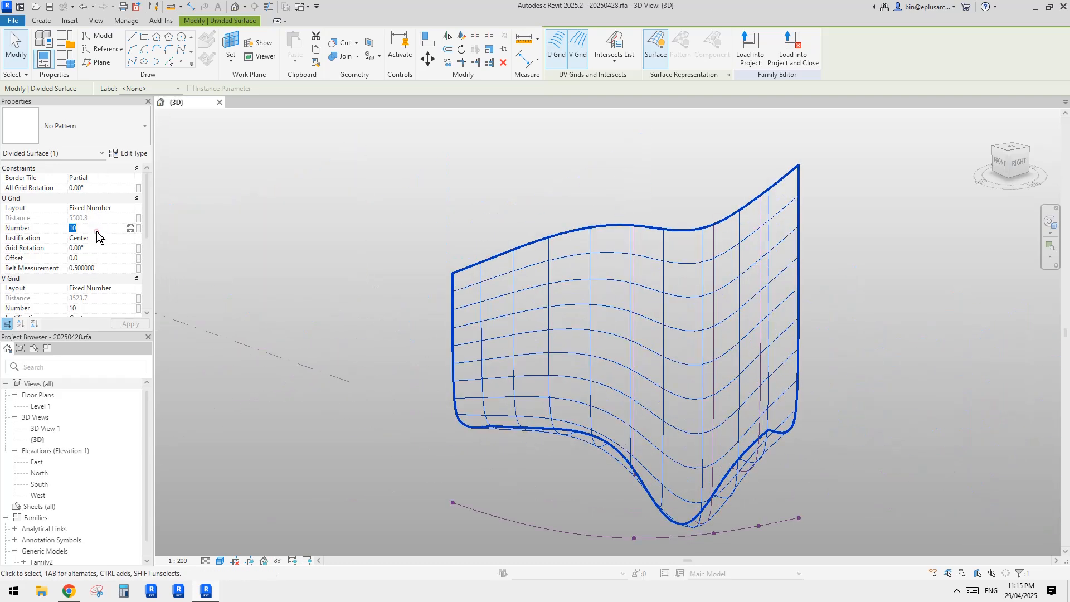
{"action": "type", "text": "20"}
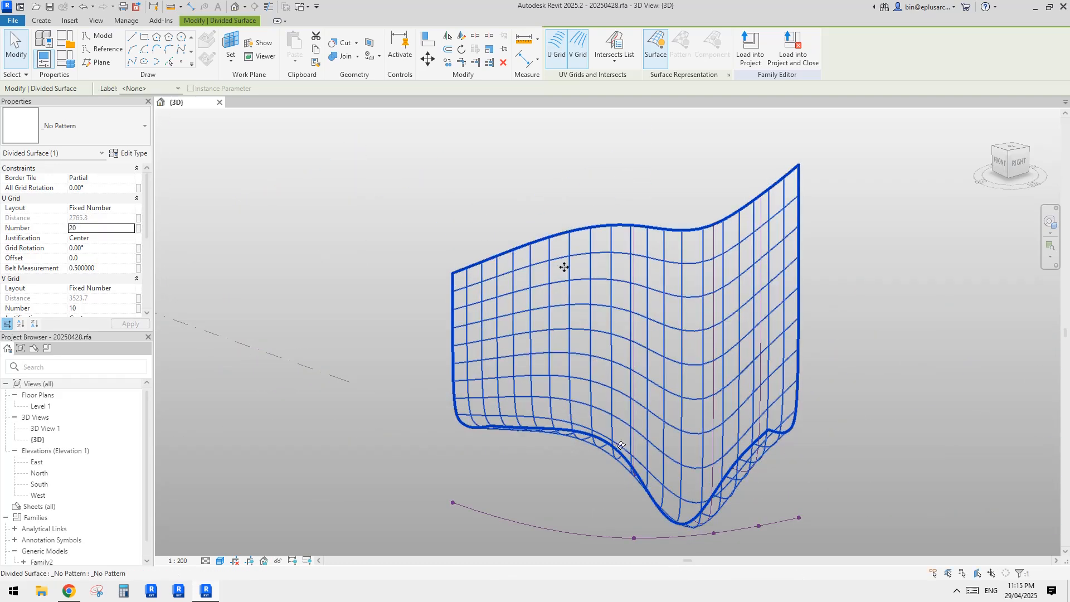
{"action": "middle_click_drag", "start_coordinate": [521, 286], "coordinate": [503, 304]}
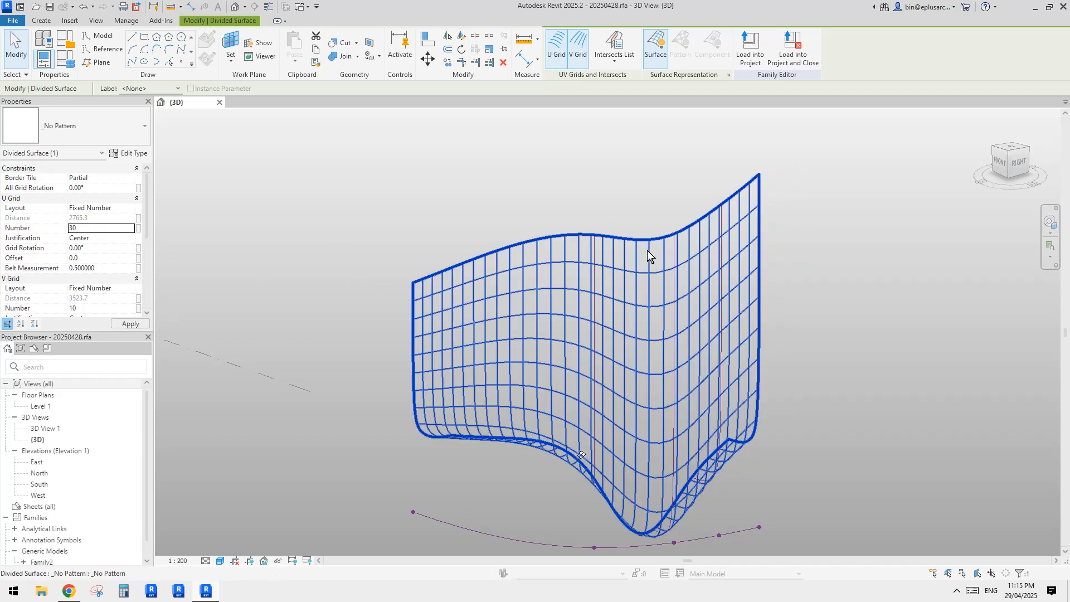
Set the V grid number of the divided surface to 20.
{"action": "middle_click_drag", "start_coordinate": [680, 275], "coordinate": [703, 269], "text": "shift"}
{"action": "middle_click_drag", "start_coordinate": [625, 322], "coordinate": [780, 335]}
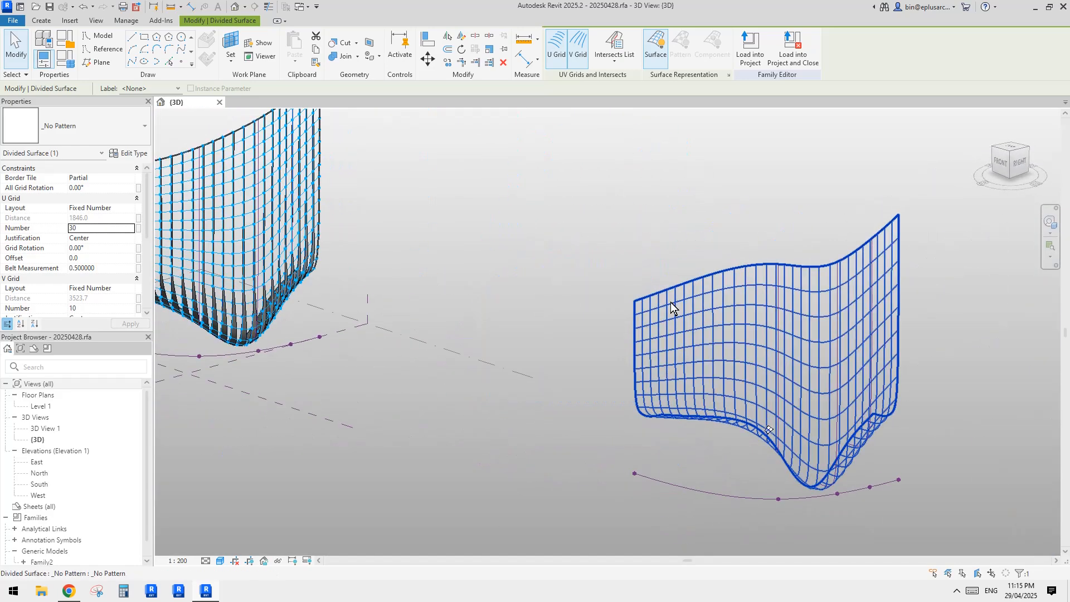
{"action": "middle_click_drag", "start_coordinate": [724, 308], "coordinate": [748, 308], "text": "shift"}
{"action": "middle_click_drag", "start_coordinate": [580, 301], "coordinate": [628, 303]}
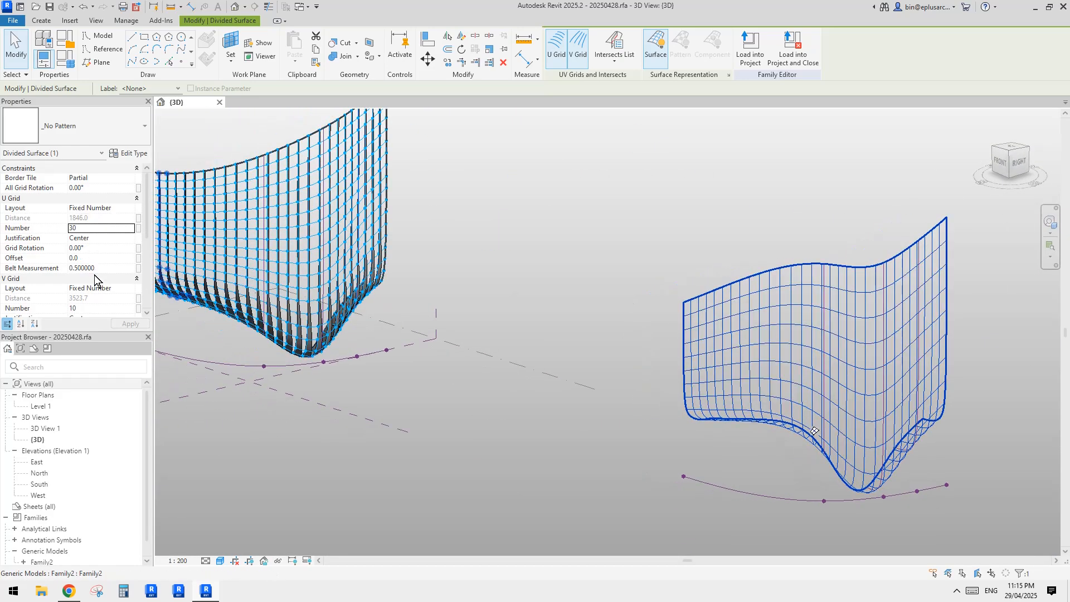
{"action": "double_click", "coordinate": [97, 308]}
{"action": "type", "text": "20"}
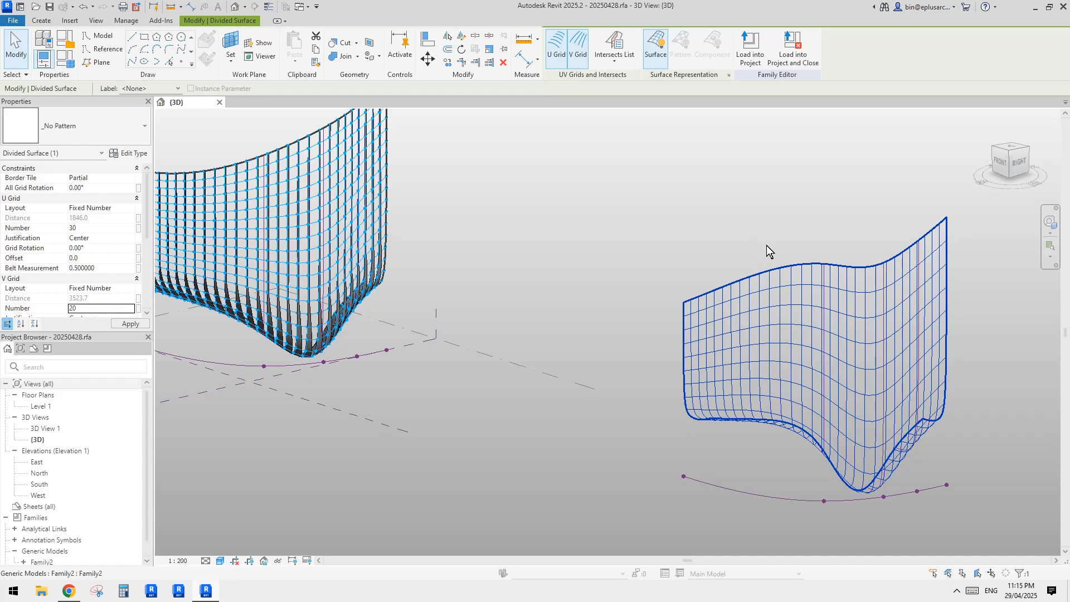
Examine the denser grid around the divided surface's curved lower edge, from below and from the side.
{"action": "middle_click_drag", "start_coordinate": [657, 282], "coordinate": [511, 289]}
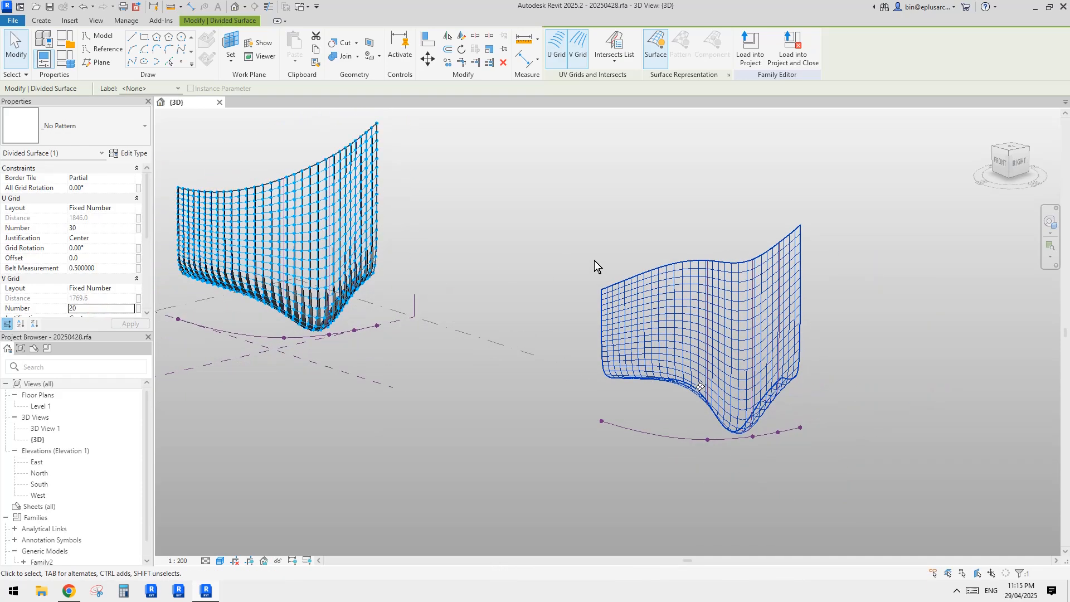
{"action": "middle_click_drag", "start_coordinate": [594, 260], "coordinate": [722, 308], "text": "shift"}
{"action": "scroll", "coordinate": [719, 312], "scroll_direction": "up", "scroll_amount": 3}
{"action": "middle_click_drag", "start_coordinate": [733, 370], "coordinate": [759, 312], "text": "shift"}
{"action": "scroll", "coordinate": [745, 380], "scroll_direction": "up", "scroll_amount": 1}
{"action": "scroll", "coordinate": [737, 361], "scroll_direction": "up", "scroll_amount": 2}
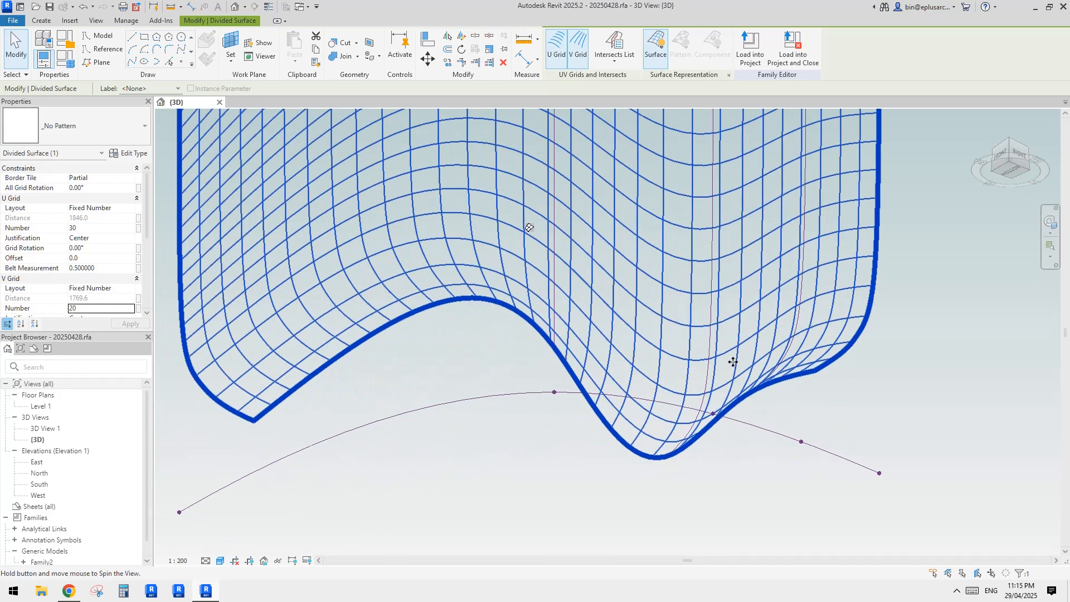
{"action": "middle_click_drag", "start_coordinate": [733, 362], "coordinate": [678, 372], "text": "shift"}
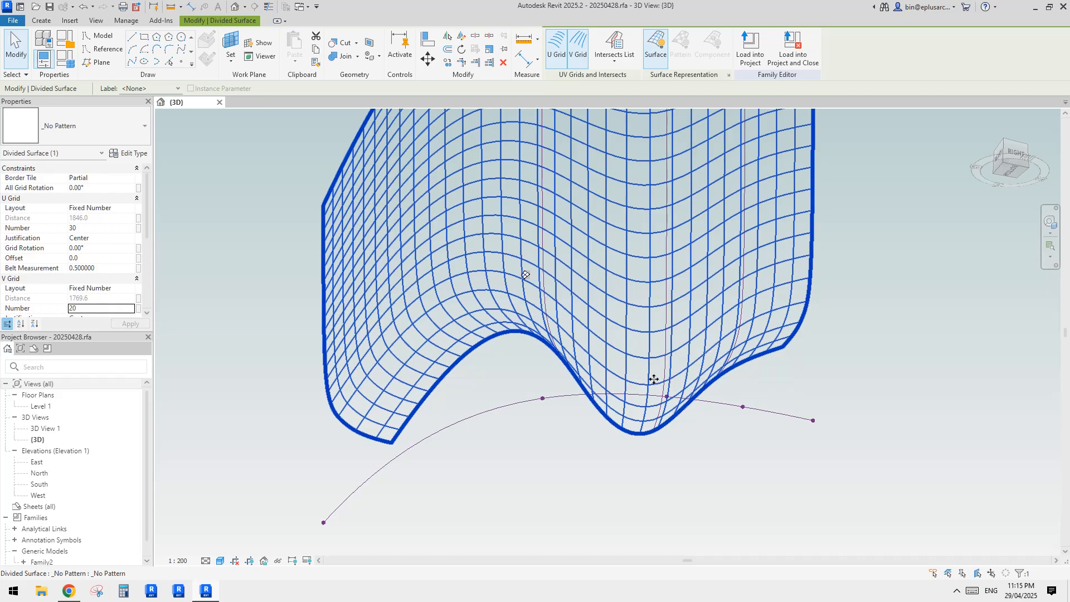
{"action": "middle_click_drag", "start_coordinate": [653, 379], "coordinate": [673, 397], "text": "shift"}
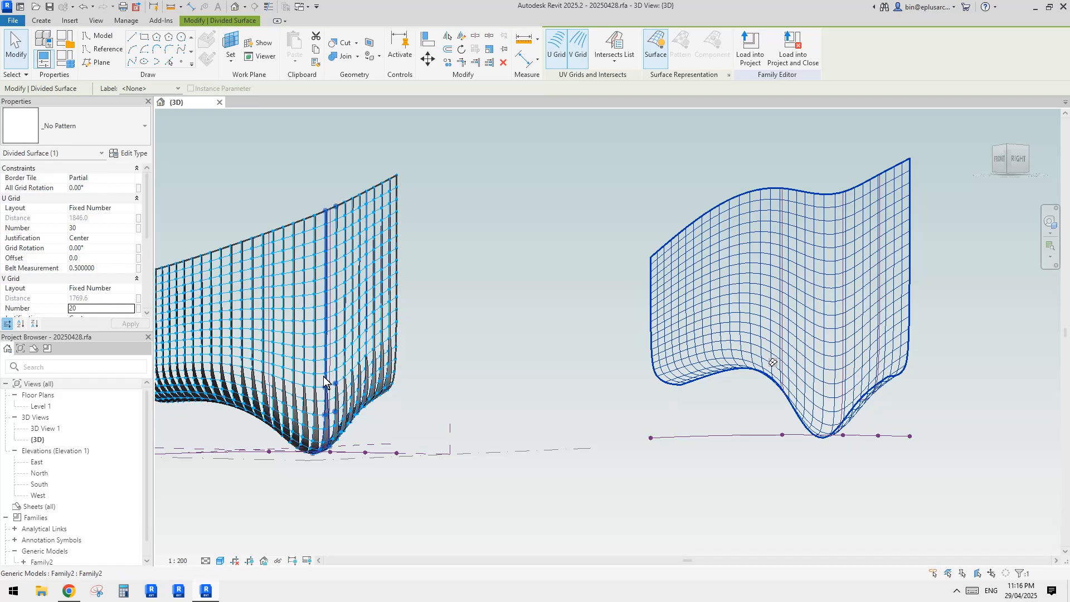
Select one fin on the finned facade and examine how it follows the grid nodes along its height.
{"action": "scroll", "coordinate": [329, 407], "scroll_direction": "up", "scroll_amount": 4}
{"action": "left_click", "coordinate": [327, 401]}
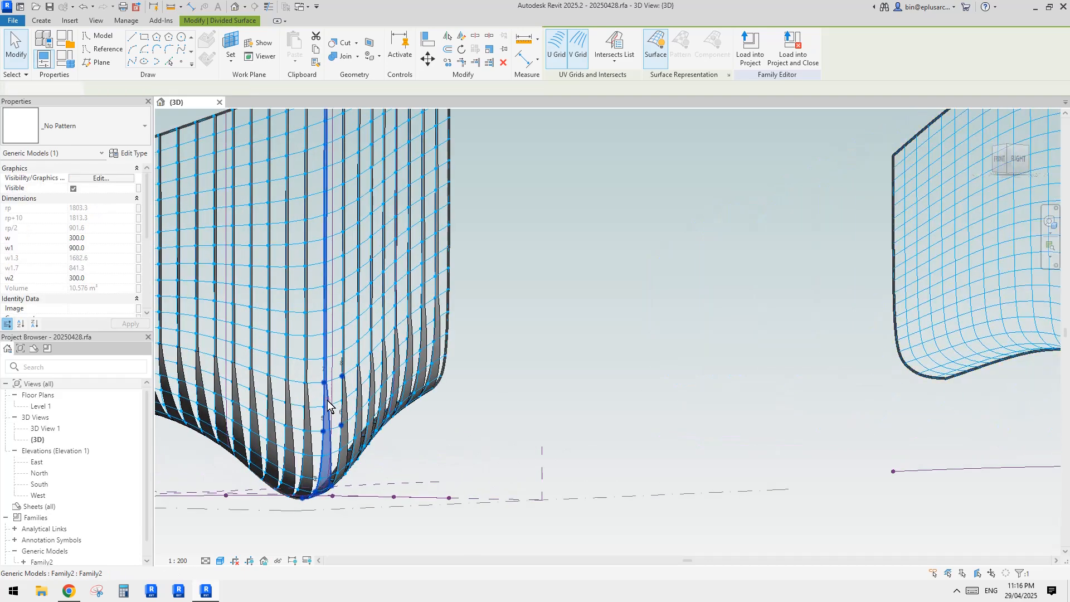
{"action": "scroll", "coordinate": [329, 403], "scroll_direction": "down", "scroll_amount": 2}
{"action": "middle_click_drag", "start_coordinate": [352, 408], "coordinate": [317, 370], "text": "shift"}
{"action": "scroll", "coordinate": [355, 329], "scroll_direction": "down", "scroll_amount": 2}
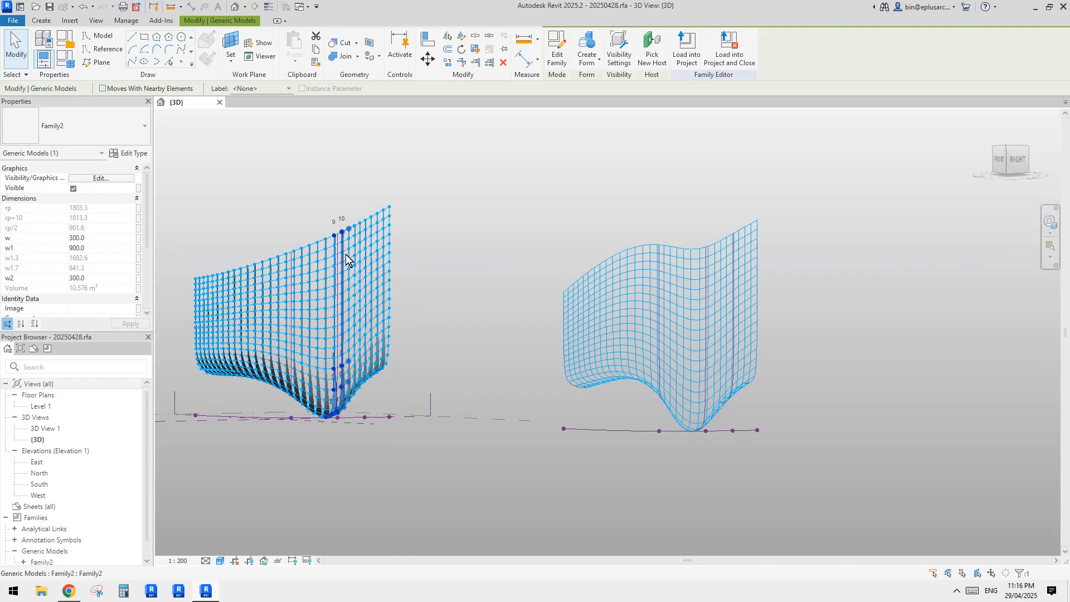
{"action": "scroll", "coordinate": [338, 384], "scroll_direction": "up", "scroll_amount": 4}
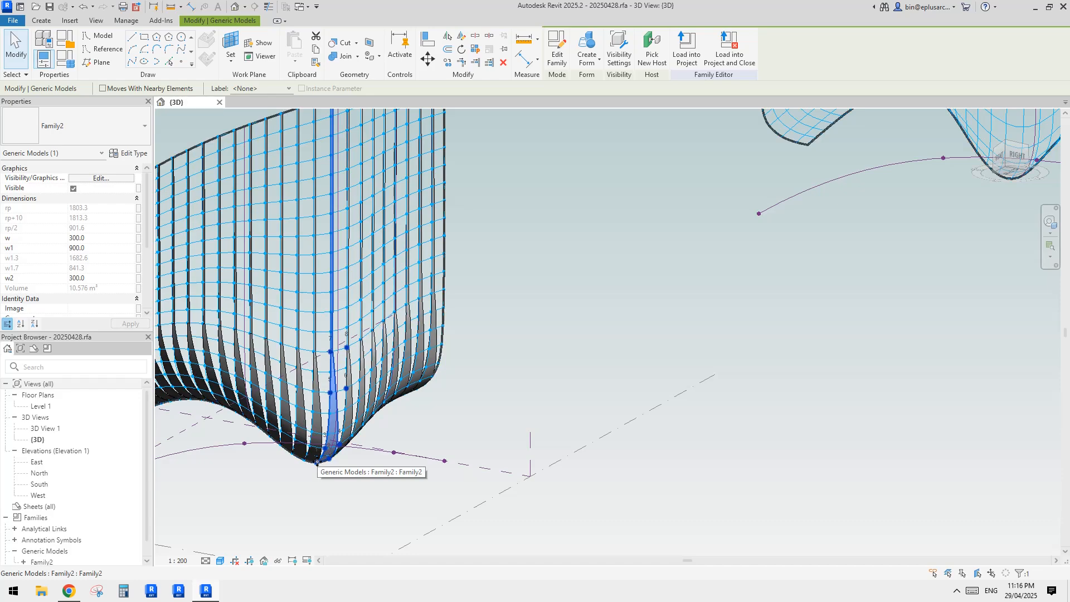
{"action": "scroll", "coordinate": [347, 391], "scroll_direction": "down", "scroll_amount": 2}
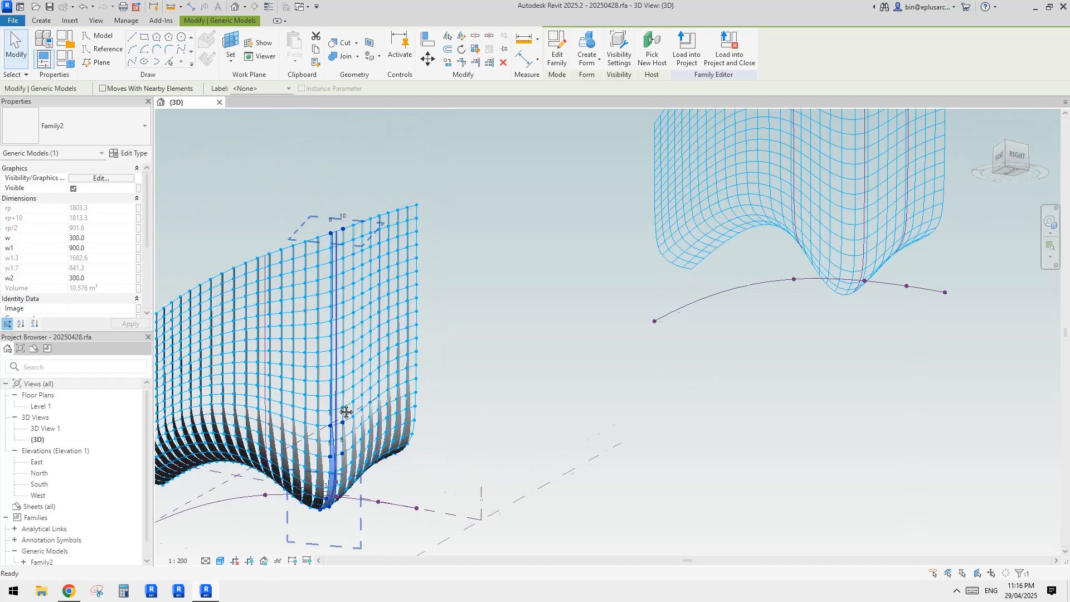
{"action": "middle_click_drag", "start_coordinate": [411, 247], "coordinate": [679, 411], "text": "shift"}
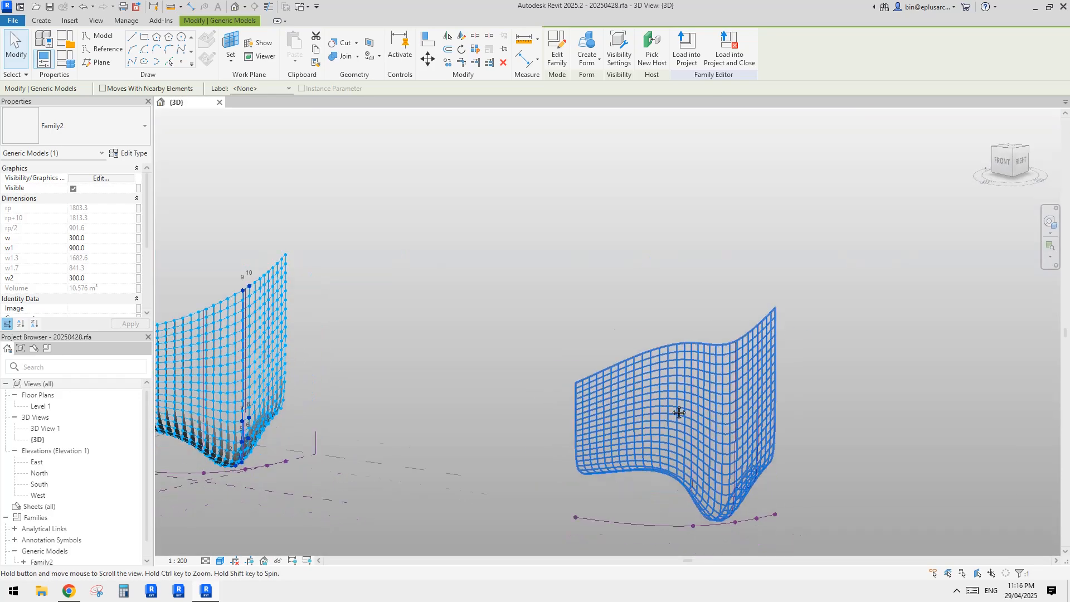
Select the divided surface of the form without fins and compare it with the finned facade.
{"action": "middle_click_drag", "start_coordinate": [756, 521], "coordinate": [690, 434]}
{"action": "scroll", "coordinate": [692, 432], "scroll_direction": "up", "scroll_amount": 3}
{"action": "left_click", "coordinate": [658, 386]}
{"action": "left_click", "coordinate": [659, 392]}
{"action": "middle_click_drag", "start_coordinate": [658, 392], "coordinate": [574, 368], "text": "shift"}
{"action": "middle_click_drag", "start_coordinate": [557, 417], "coordinate": [501, 406], "text": "shift"}
{"action": "scroll", "coordinate": [441, 370], "scroll_direction": "up", "scroll_amount": 2}
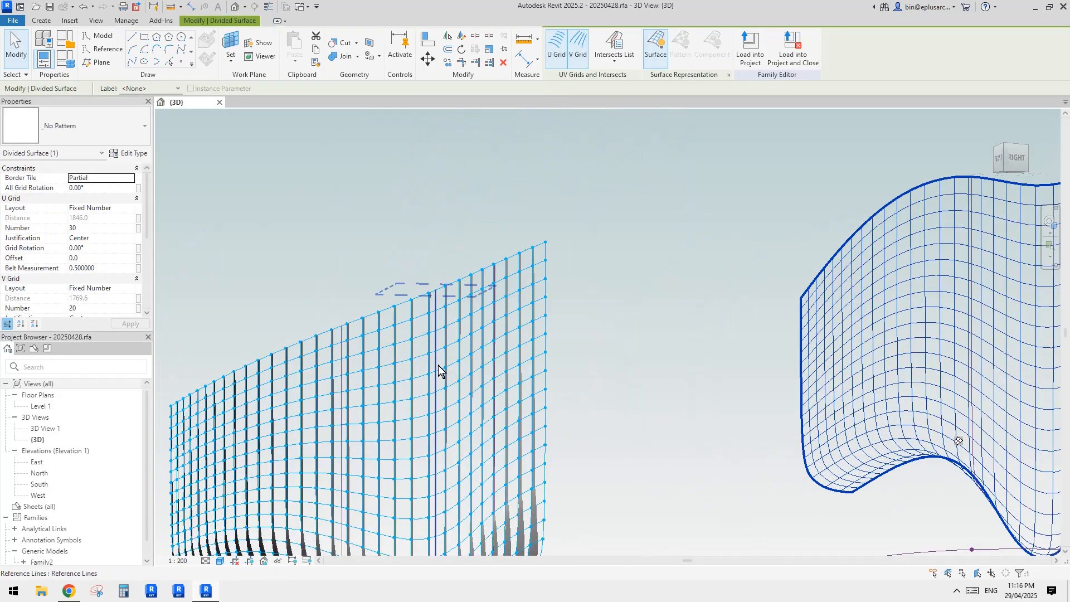
Open the Family2 component of a fin on the finned facade for editing.
{"action": "left_click", "coordinate": [441, 371]}
{"action": "middle_click_drag", "start_coordinate": [489, 281], "coordinate": [600, 340], "text": "shift"}
{"action": "left_click", "coordinate": [557, 50]}
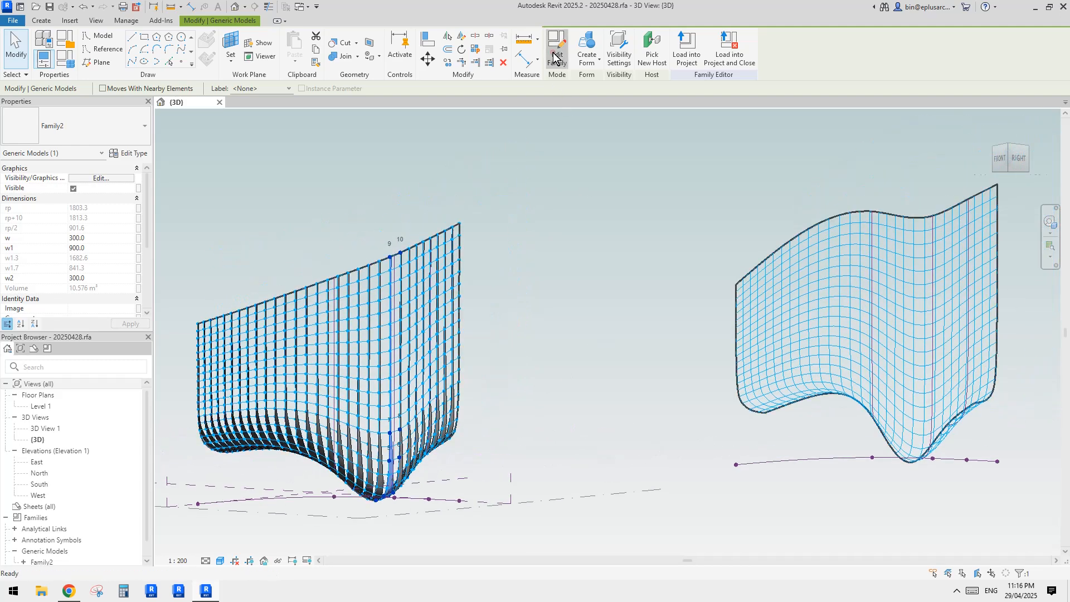
Examine the numbered adaptive points, the reference lines joining them and the fin's profile curves in the family.
{"action": "scroll", "coordinate": [596, 390], "scroll_direction": "up", "scroll_amount": 5}
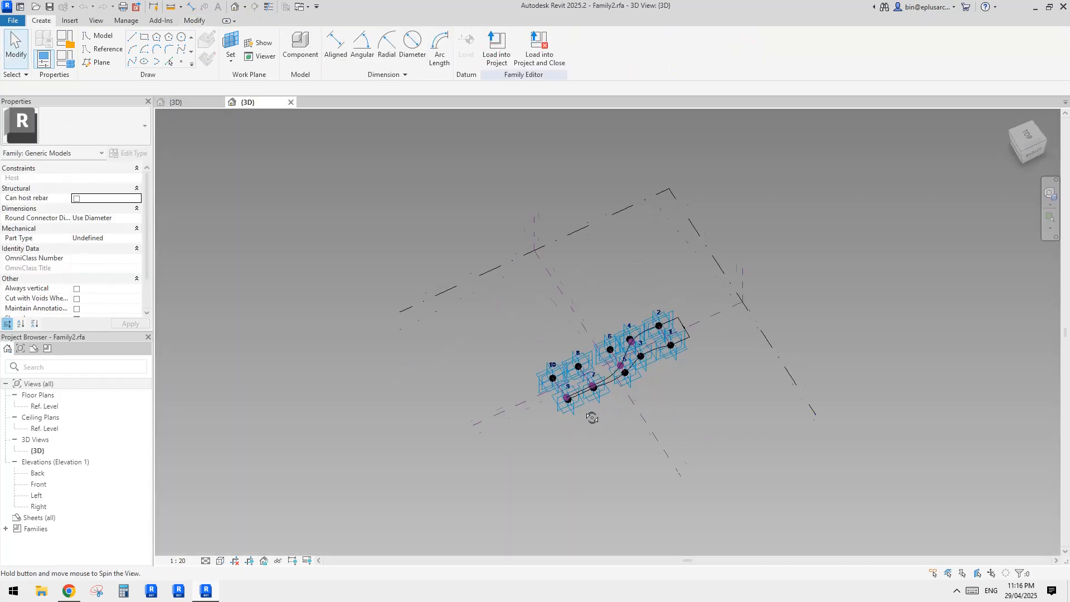
{"action": "middle_click_drag", "start_coordinate": [602, 390], "coordinate": [530, 406], "text": "shift"}
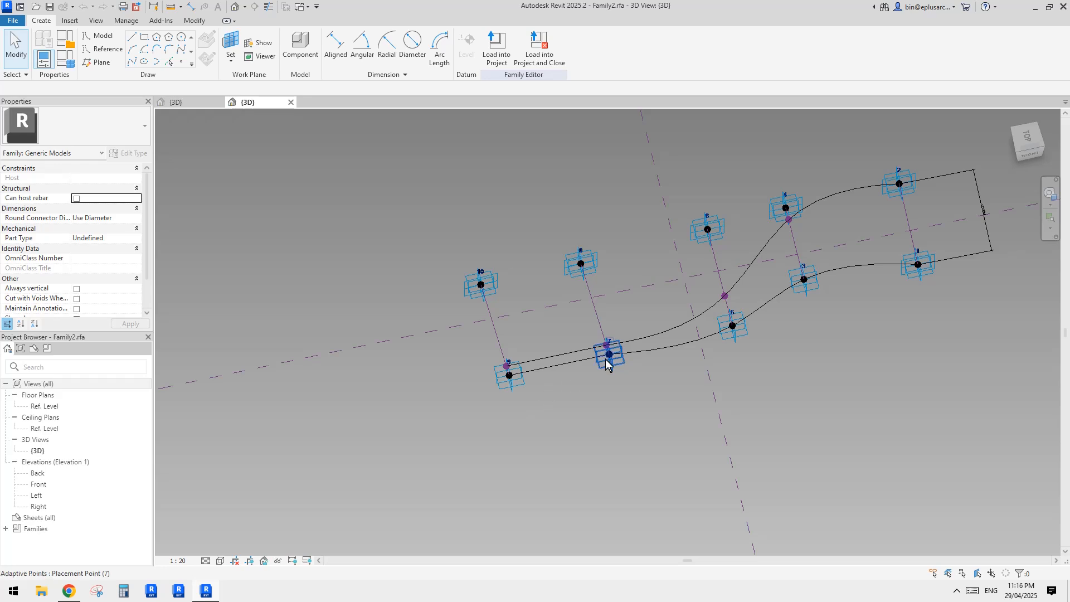
{"action": "middle_click_drag", "start_coordinate": [607, 353], "coordinate": [676, 361], "text": "shift"}
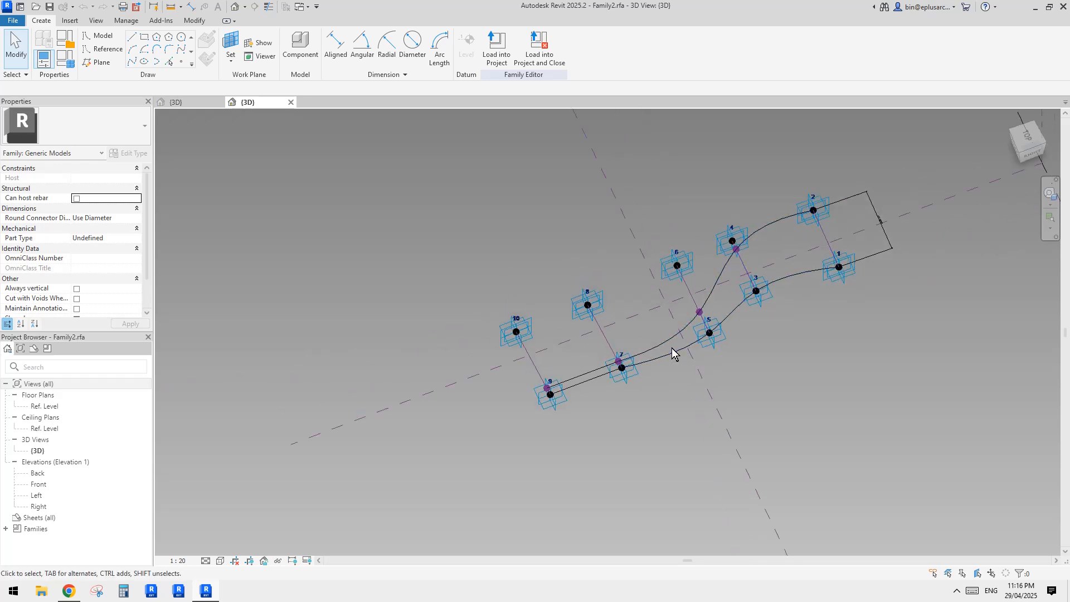
{"action": "middle_click_drag", "start_coordinate": [605, 339], "coordinate": [604, 352]}
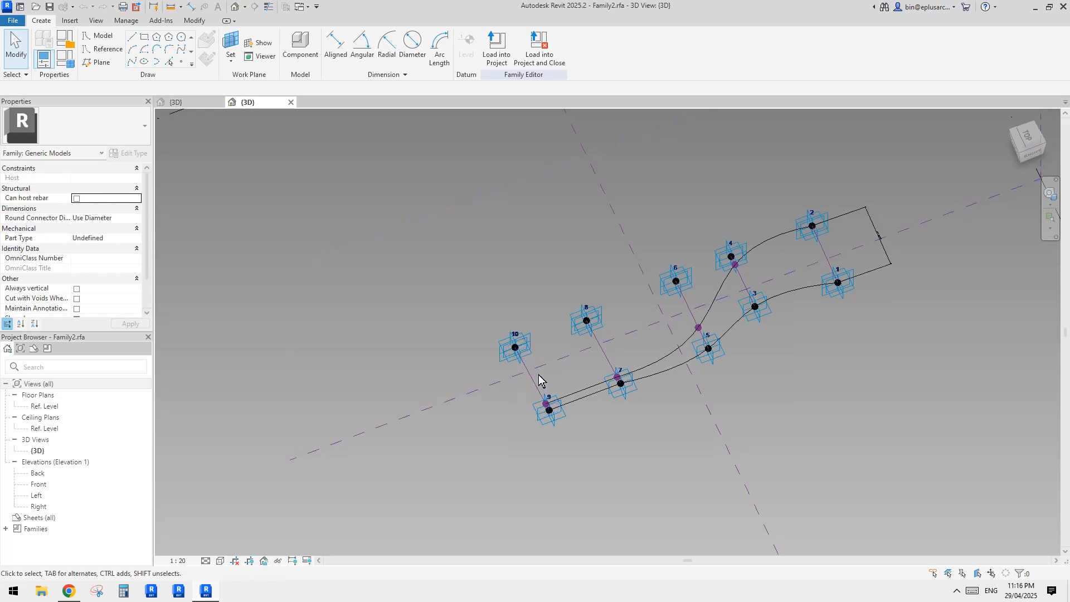
{"action": "middle_click_drag", "start_coordinate": [544, 375], "coordinate": [562, 397], "text": "shift"}
Compare the adaptive point layout in Family2 with the fins on the facade by alternating between both 3D views.
{"action": "left_click", "coordinate": [198, 102]}
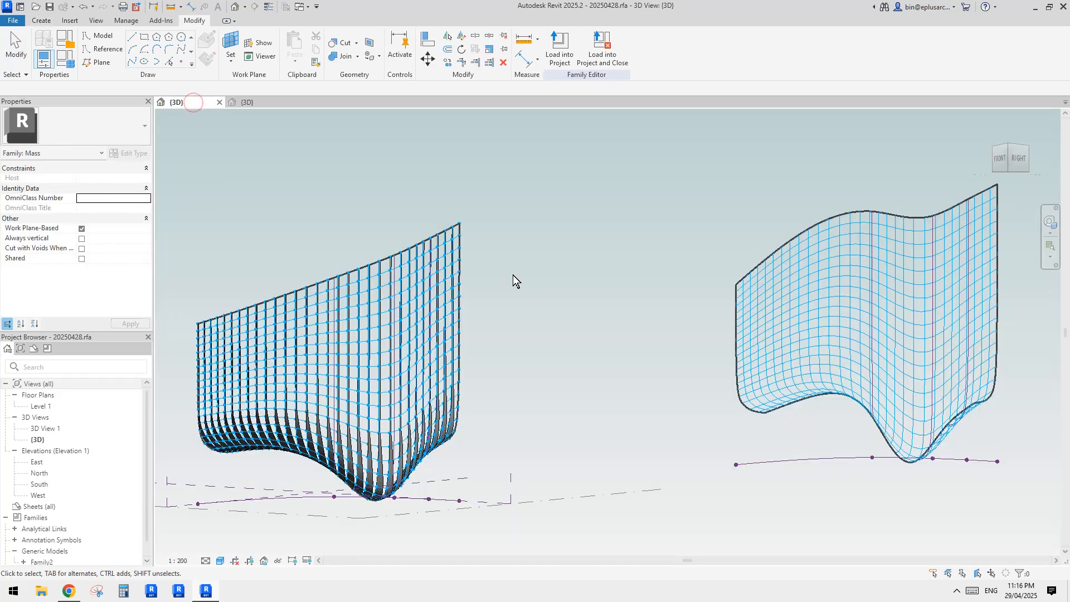
{"action": "left_click", "coordinate": [247, 102]}
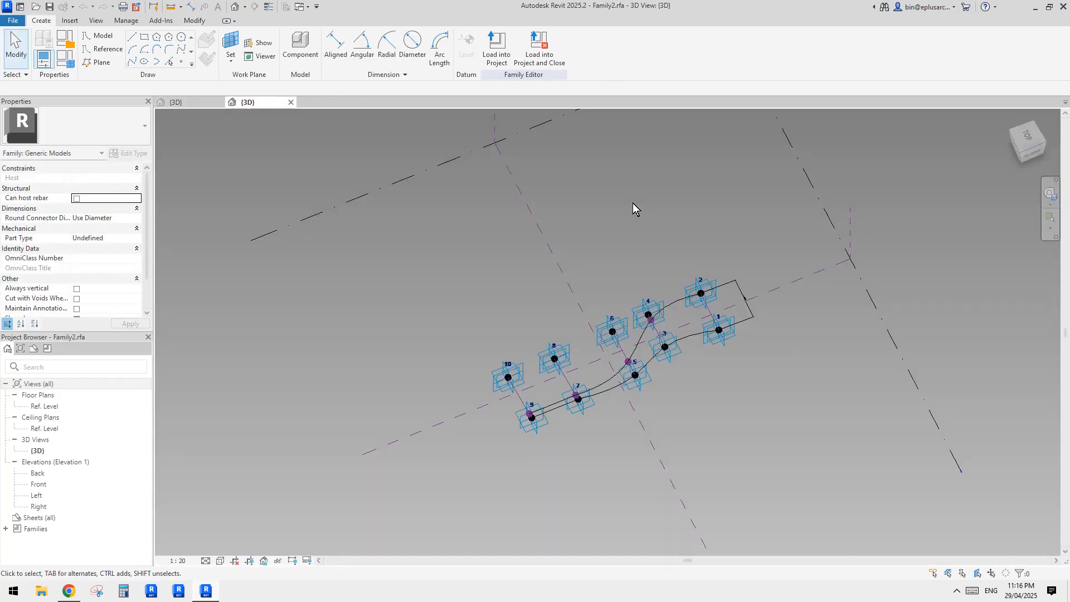
{"action": "left_click", "coordinate": [192, 104]}
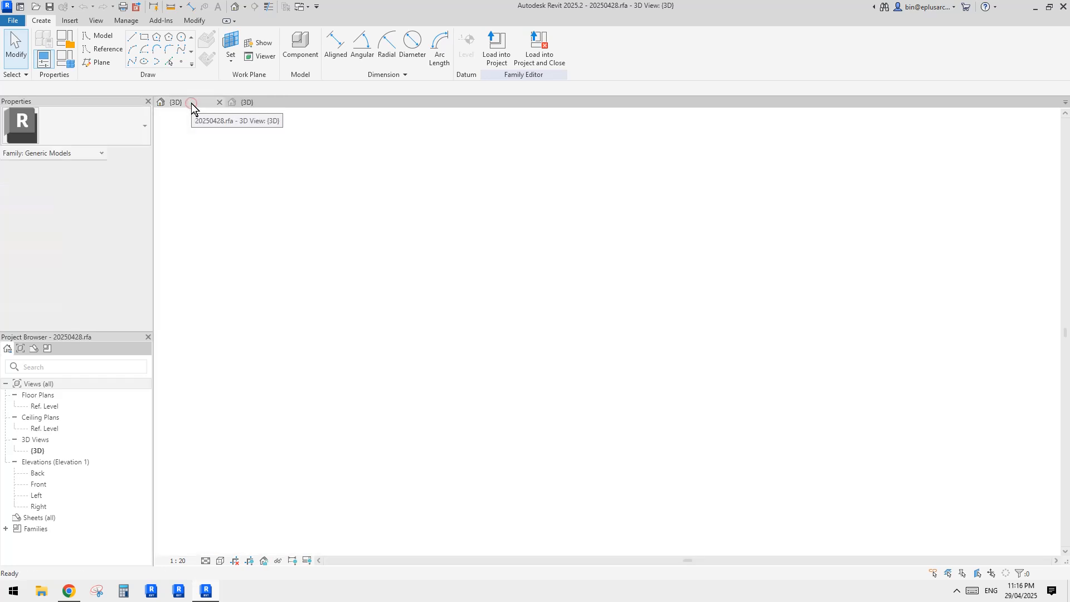
{"action": "left_click", "coordinate": [246, 103]}
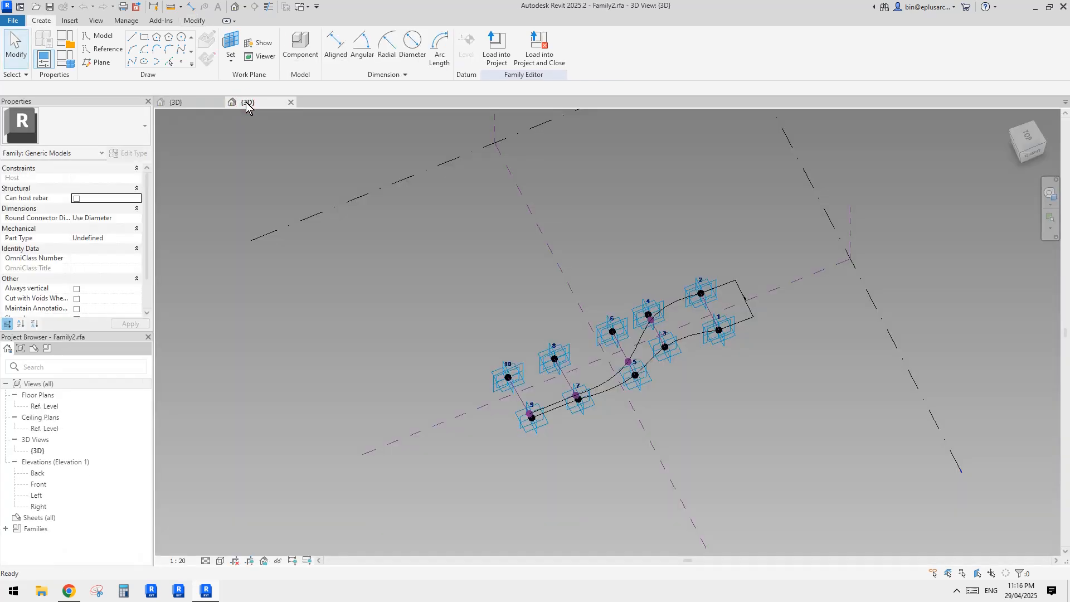
{"action": "left_click", "coordinate": [196, 106]}
{"action": "scroll", "coordinate": [639, 304], "scroll_direction": "up", "scroll_amount": 3}
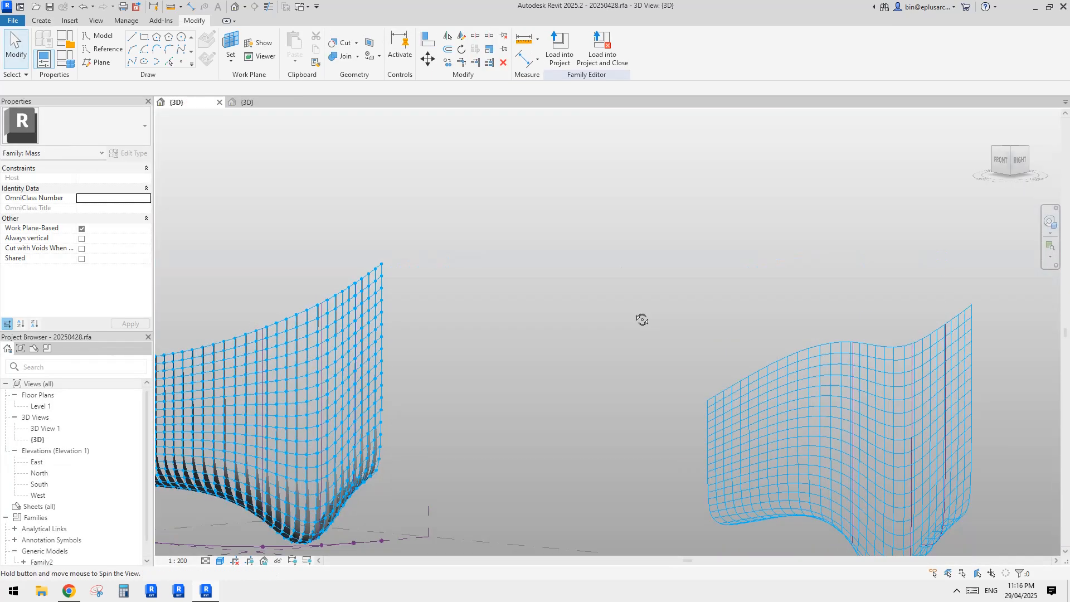
Close the Family2 fin family without saving its changes and return to the facade mass.
{"action": "left_click", "coordinate": [263, 105]}
{"action": "left_click", "coordinate": [291, 102]}
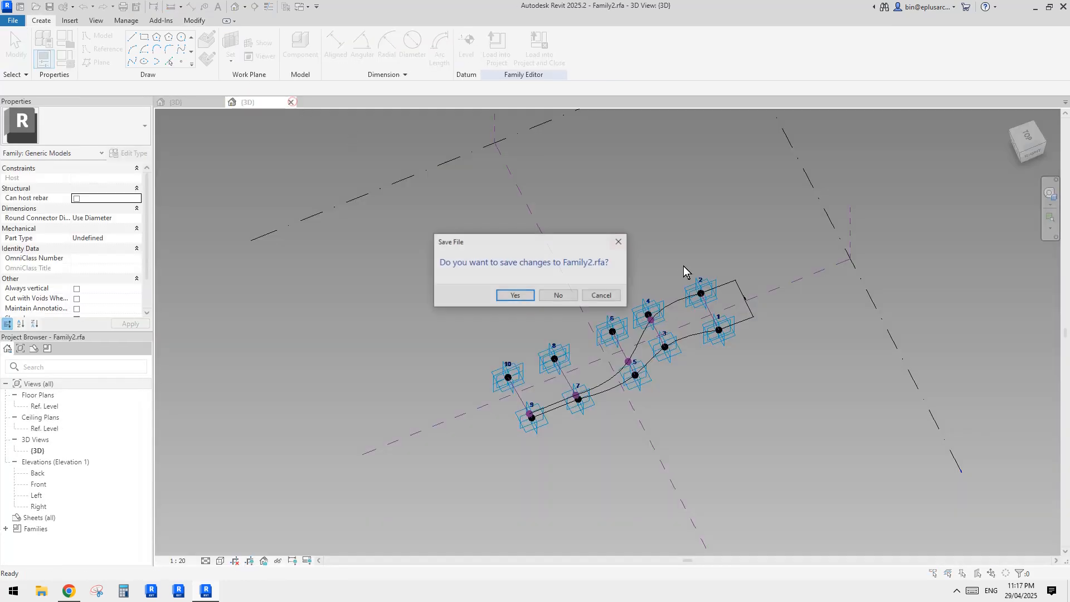
{"action": "left_click", "coordinate": [560, 295]}
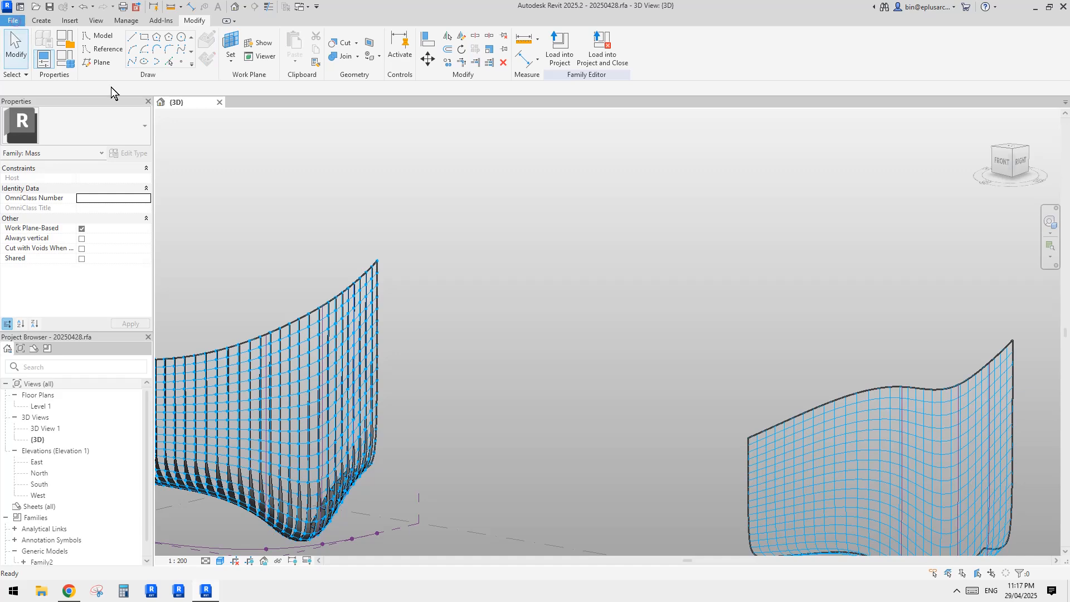
Create a new family from the Metric Generic Model Adaptive.rft template.
{"action": "left_click", "coordinate": [12, 20]}
{"action": "mouse_move", "coordinate": [73, 61]}
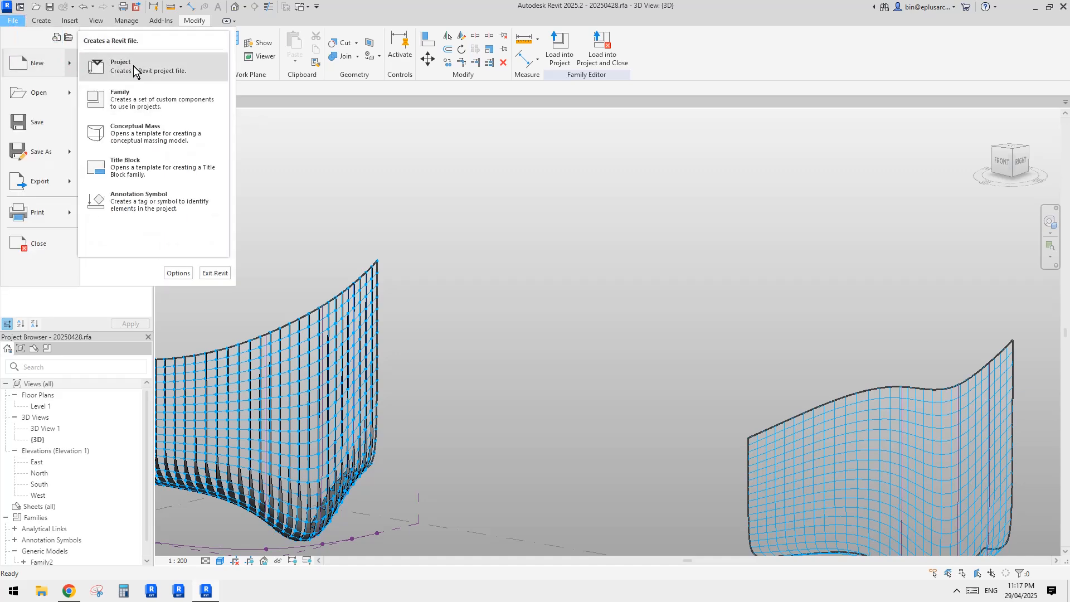
{"action": "left_click", "coordinate": [145, 93]}
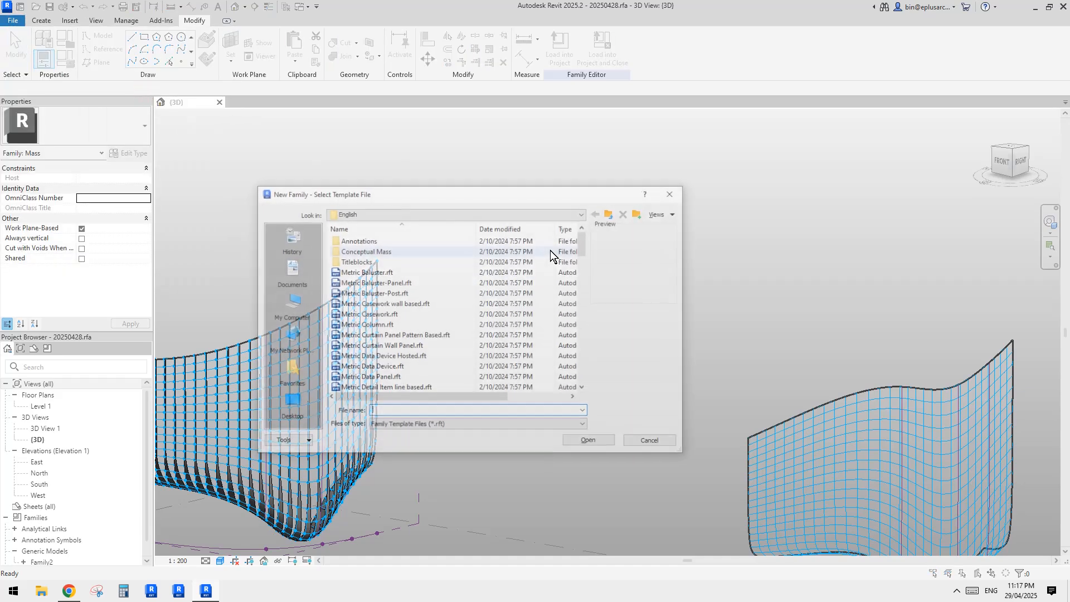
{"action": "left_click_drag", "start_coordinate": [583, 276], "coordinate": [584, 297]}
{"action": "left_click", "coordinate": [421, 283]}
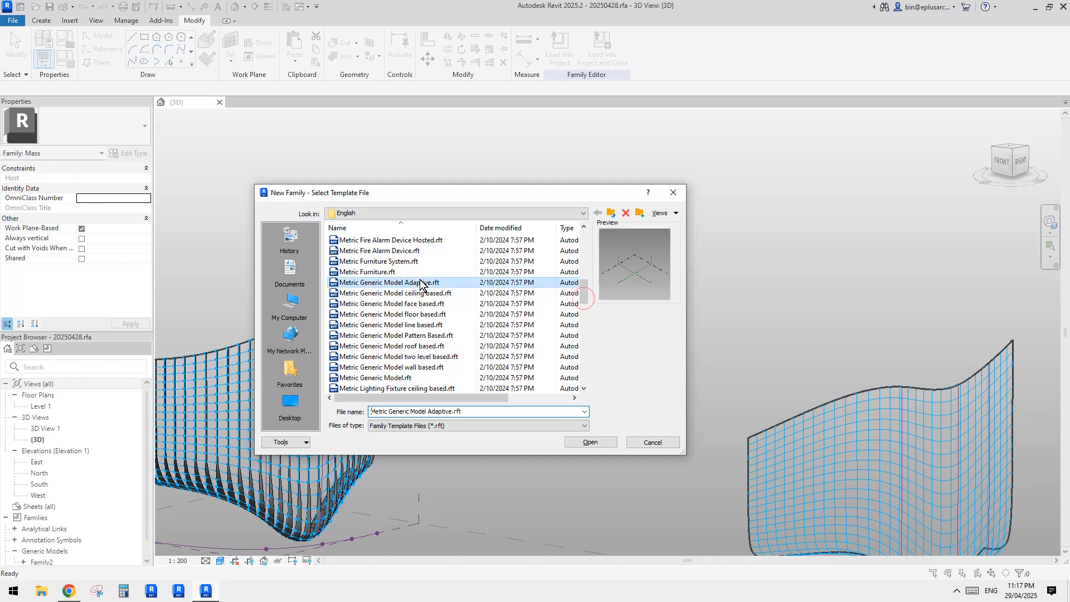
{"action": "left_click", "coordinate": [600, 443]}
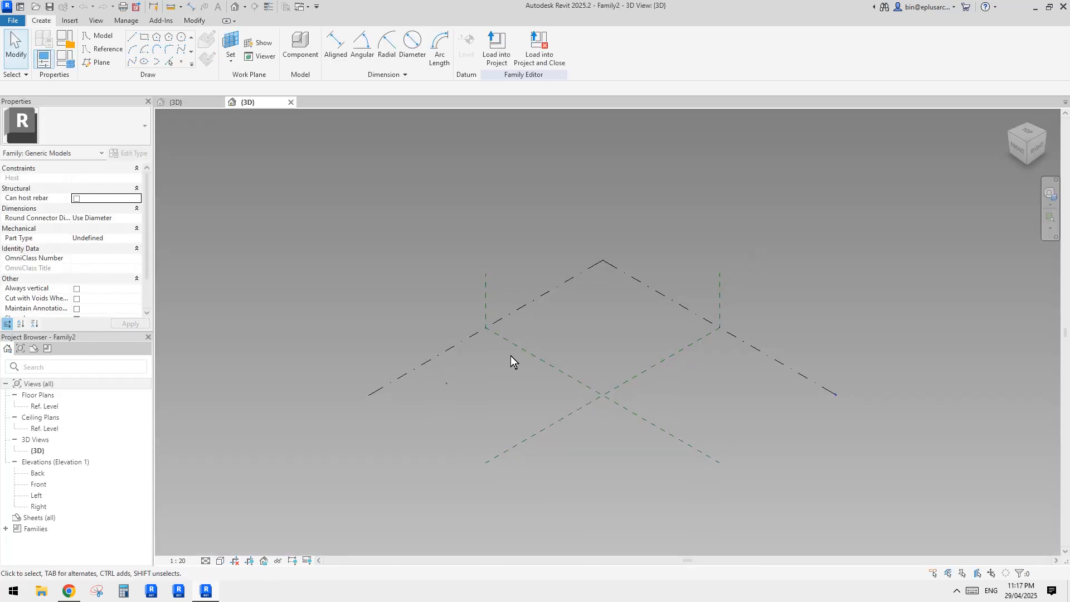
Place a reference point near the reference plane intersection in the Ref. Level floor plan and copy it directly above.
{"action": "double_click", "coordinate": [45, 406]}
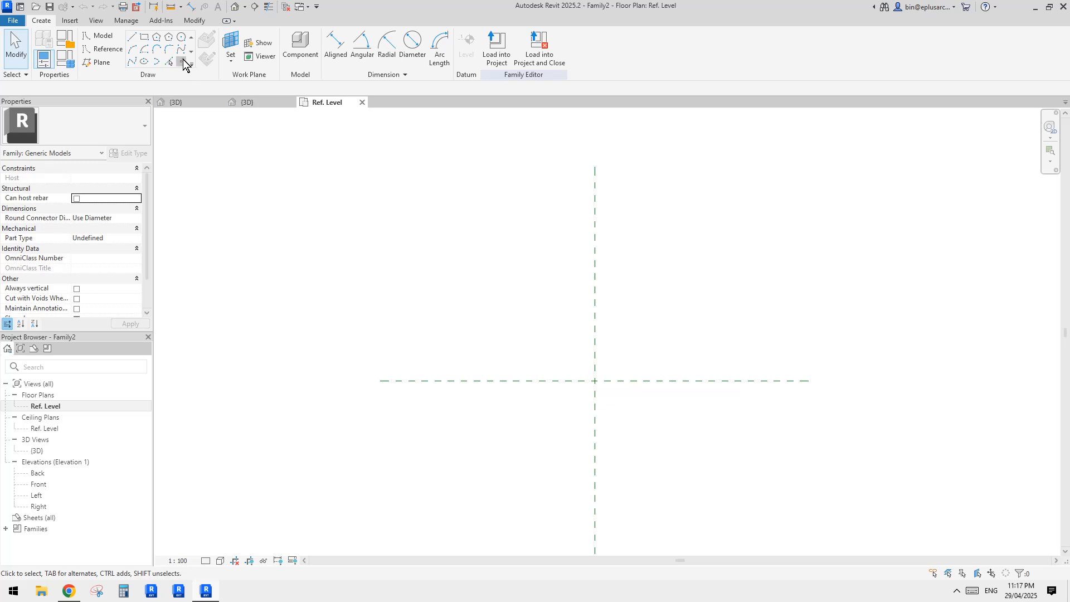
{"action": "left_click", "coordinate": [182, 59]}
{"action": "left_click", "coordinate": [501, 354]}
{"action": "key", "text": "Escape"}
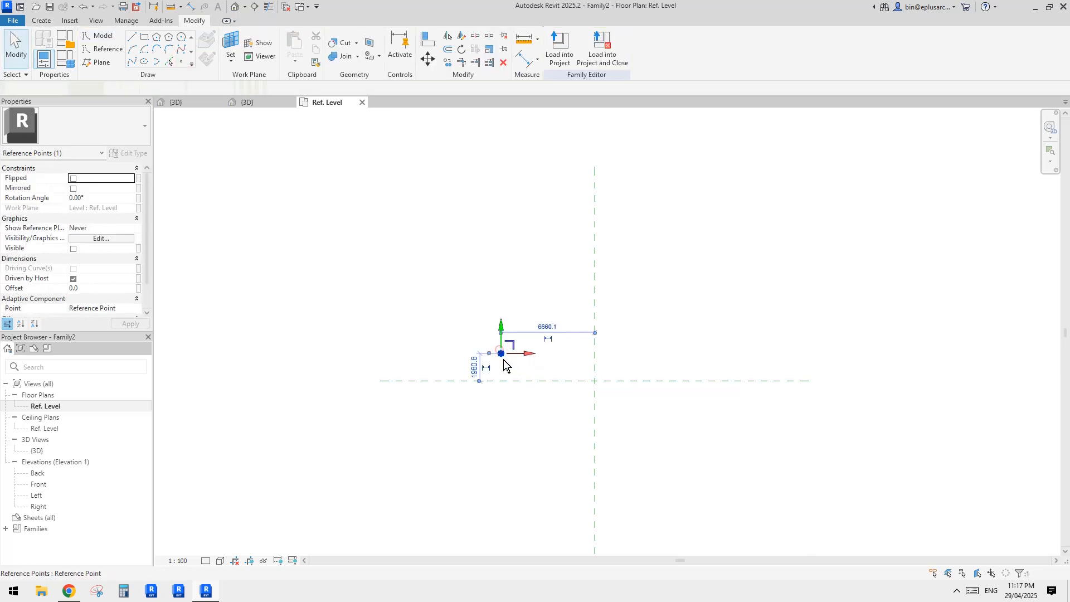
{"action": "left_click", "coordinate": [508, 372]}
{"action": "left_click_drag", "start_coordinate": [509, 358], "coordinate": [506, 332], "text": "ctrl"}
{"action": "left_click", "coordinate": [594, 214]}
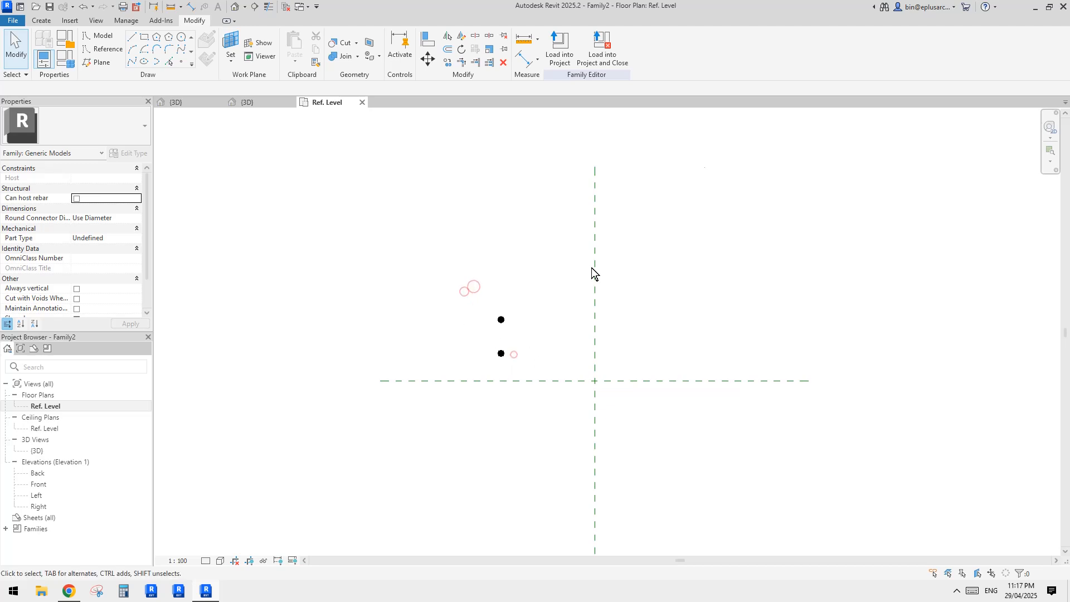
Make the two vertically aligned reference points adaptive.
{"action": "left_click_drag", "start_coordinate": [472, 304], "coordinate": [528, 361]}
{"action": "left_click", "coordinate": [616, 47]}
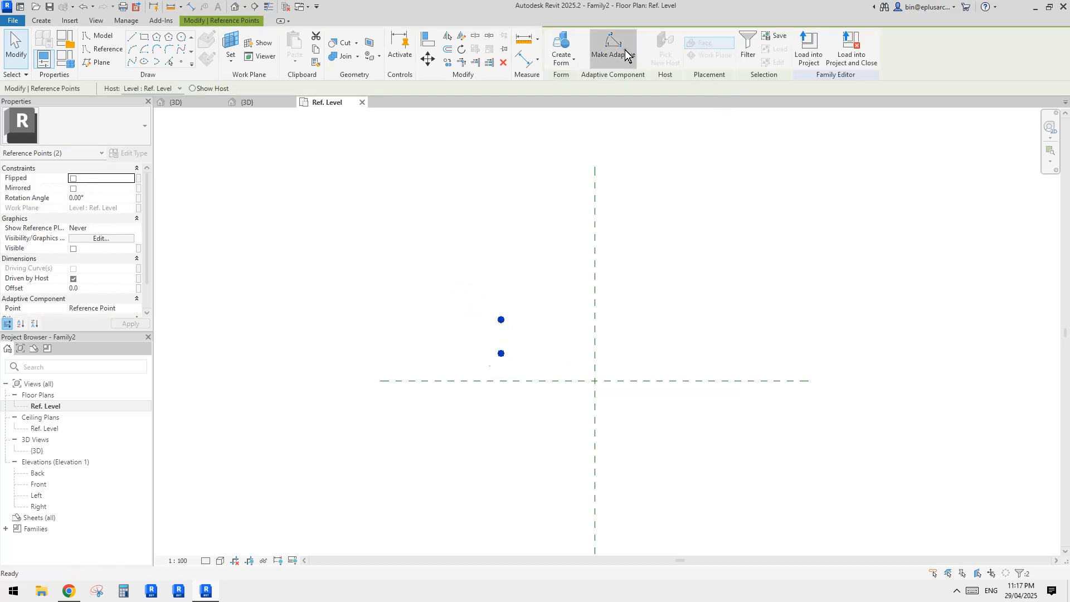
{"action": "left_click", "coordinate": [549, 335]}
Copy adaptive points 1 and 2 horizontally toward the vertical reference plane as a second pair, with multiple copies enabled.
{"action": "scroll", "coordinate": [516, 344], "scroll_direction": "up", "scroll_amount": 2}
{"action": "left_click_drag", "start_coordinate": [436, 270], "coordinate": [558, 394]}
{"action": "key", "text": "c"}
{"action": "key", "text": "o"}
{"action": "left_click", "coordinate": [508, 361]}
{"action": "left_click", "coordinate": [579, 361]}
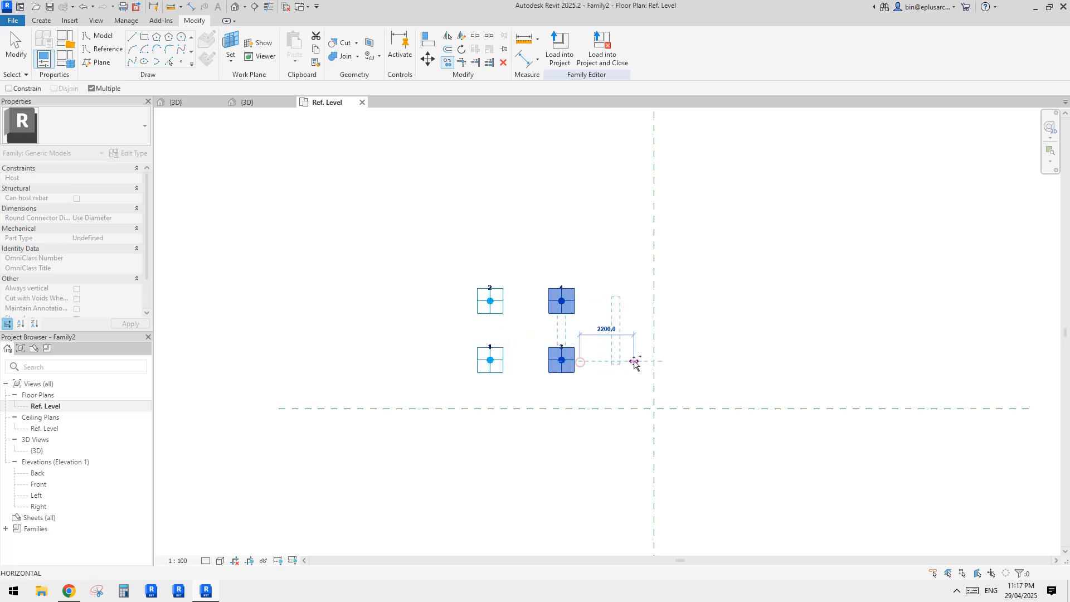
Copy the adaptive point pair three more times horizontally along the row to make points 5 through 10.
{"action": "left_click", "coordinate": [638, 361]}
{"action": "left_click", "coordinate": [712, 361]}
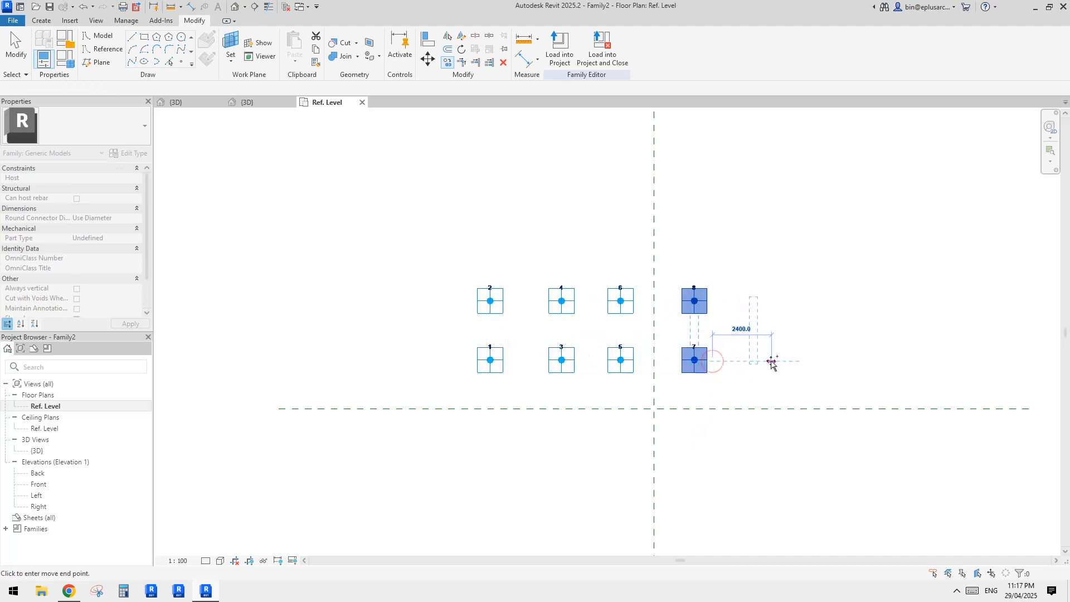
{"action": "left_click", "coordinate": [769, 361]}
{"action": "key", "text": "Escape"}
{"action": "key", "text": "Escape"}
Draw a spline through points for each adaptive point pair: 1–2, 3–4, 5–6, 7–8 and 9–10.
{"action": "scroll", "coordinate": [555, 335], "scroll_direction": "up", "scroll_amount": 3}
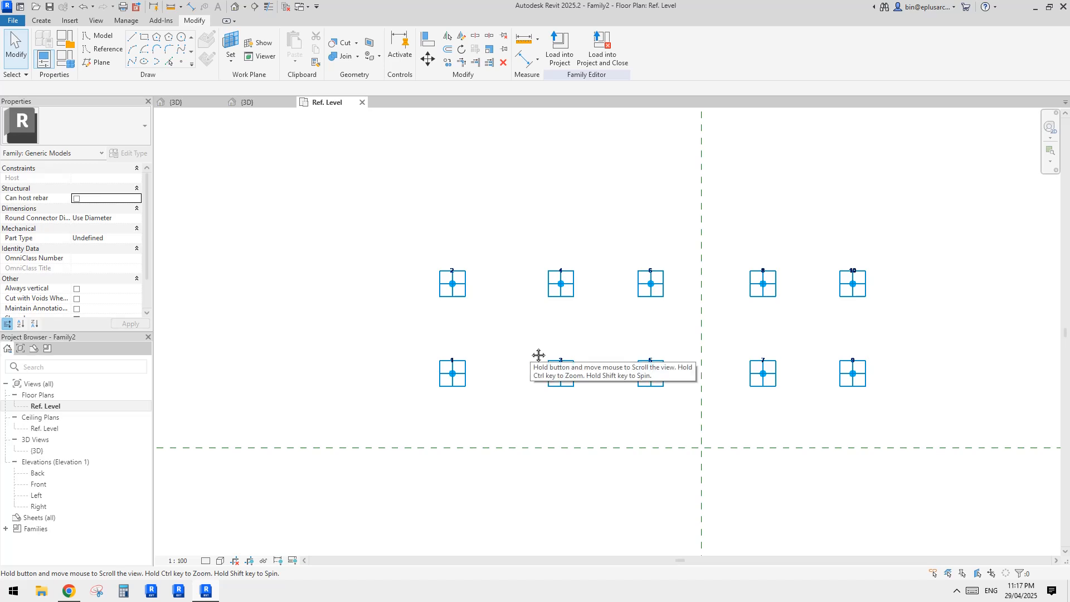
{"action": "left_click_drag", "start_coordinate": [417, 251], "coordinate": [490, 419]}
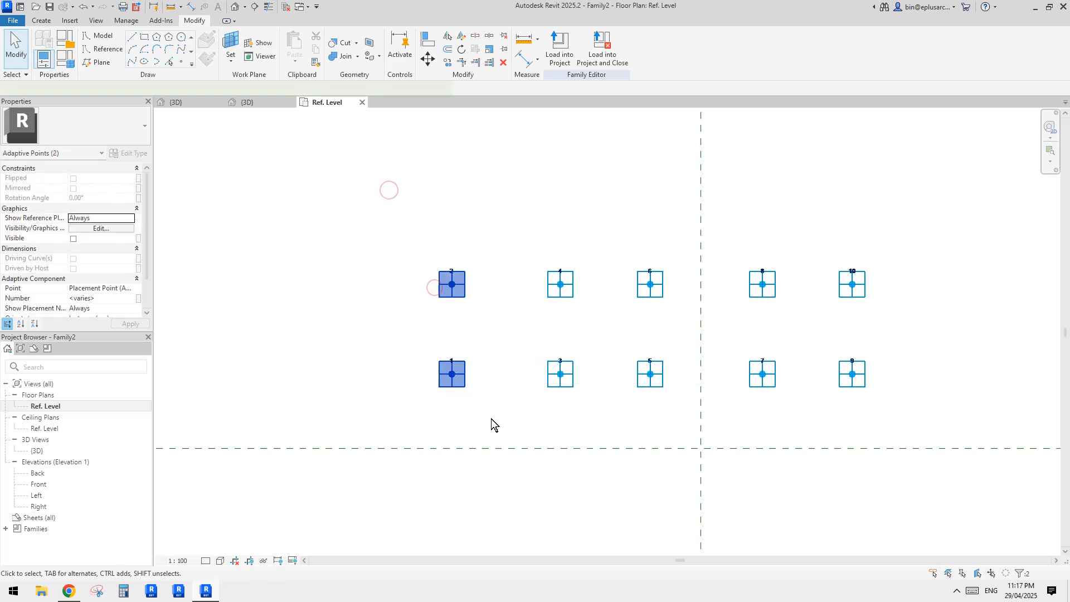
{"action": "left_click", "coordinate": [161, 62]}
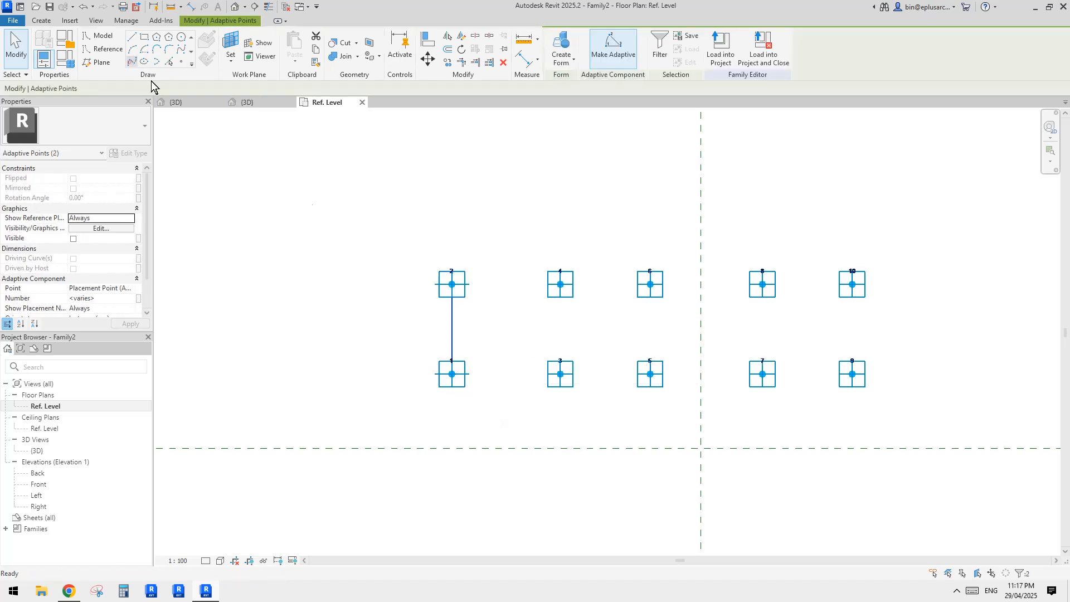
{"action": "left_click_drag", "start_coordinate": [518, 228], "coordinate": [596, 412]}
{"action": "left_click", "coordinate": [148, 49]}
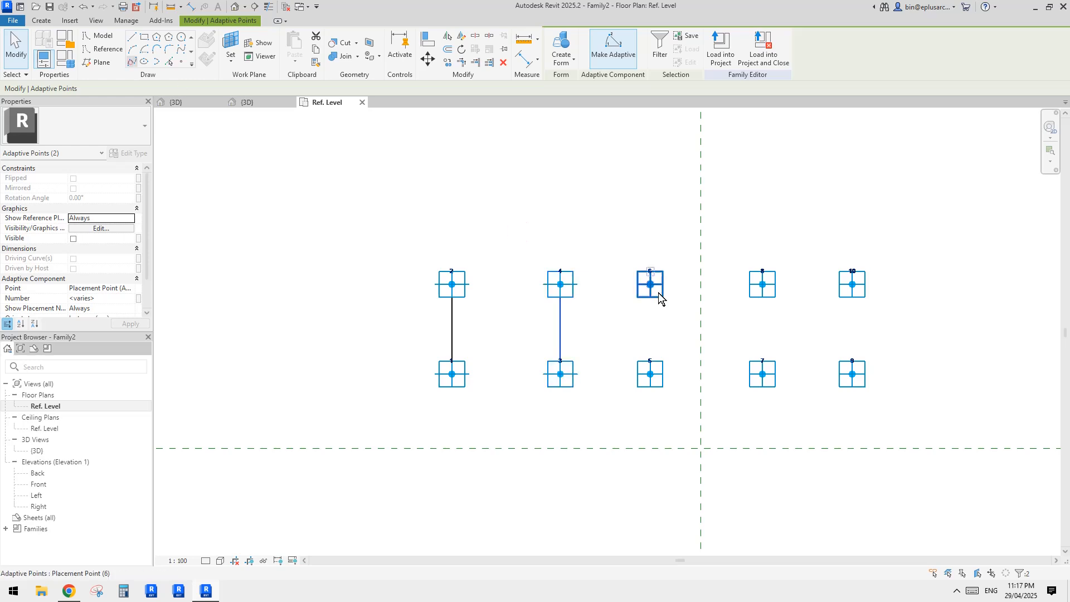
{"action": "left_click_drag", "start_coordinate": [621, 229], "coordinate": [708, 416]}
{"action": "left_click", "coordinate": [132, 61]}
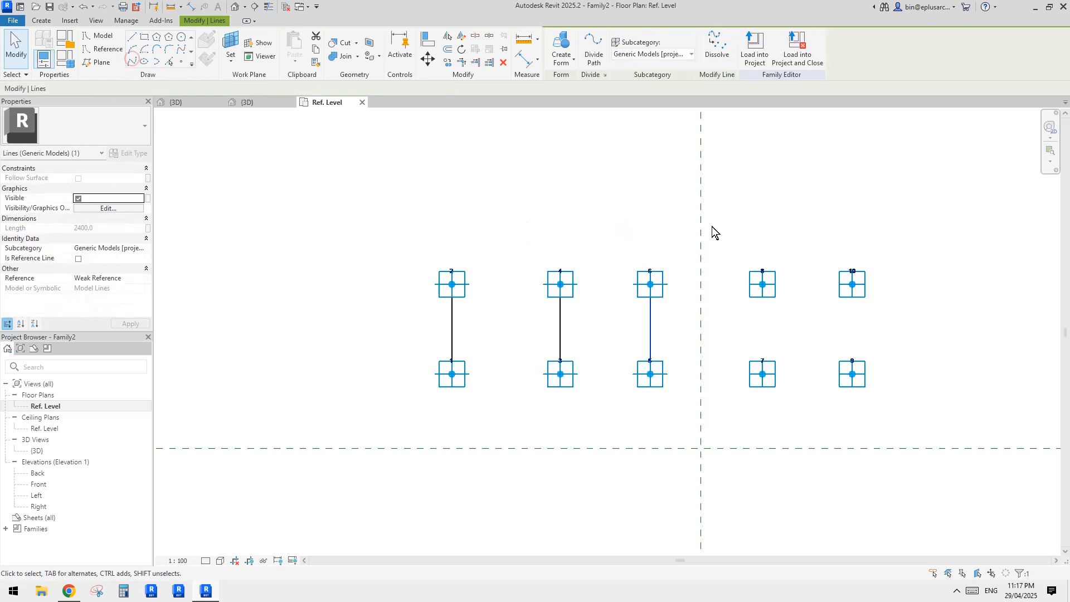
{"action": "left_click_drag", "start_coordinate": [715, 234], "coordinate": [801, 417]}
{"action": "left_click", "coordinate": [129, 62]}
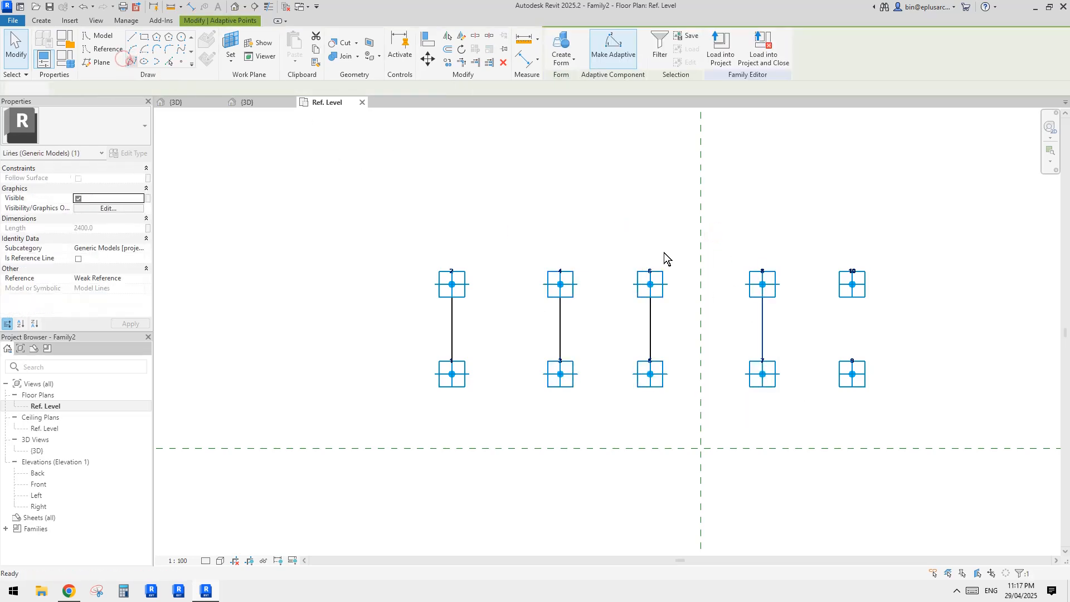
{"action": "left_click_drag", "start_coordinate": [790, 222], "coordinate": [887, 385]}
{"action": "left_click", "coordinate": [131, 62]}
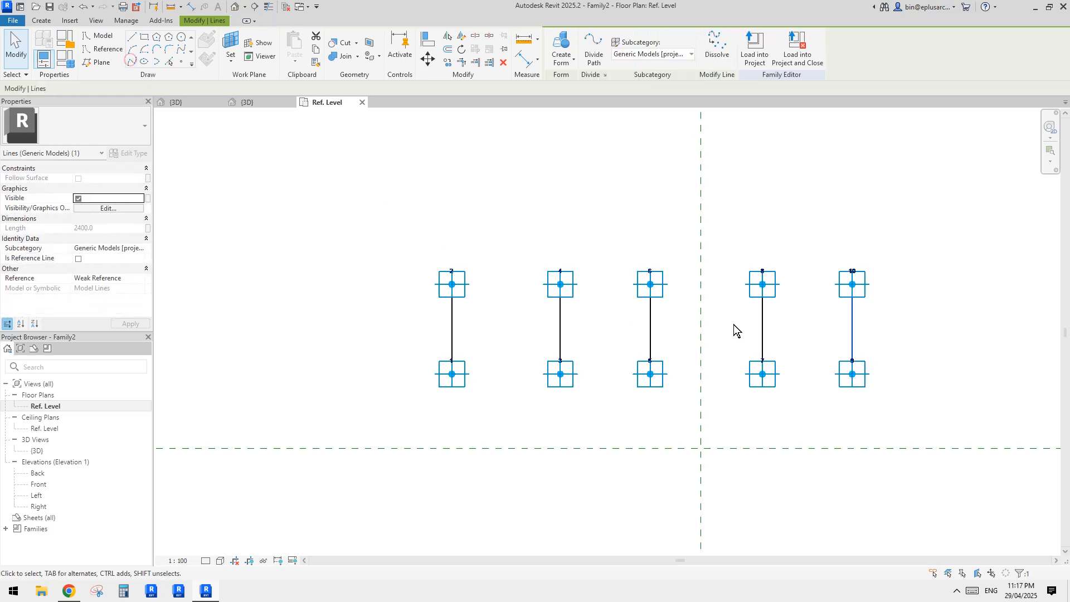
Open the default 3D view and show the five connected point pairs from above.
{"action": "scroll", "coordinate": [733, 324], "scroll_direction": "down", "scroll_amount": 2}
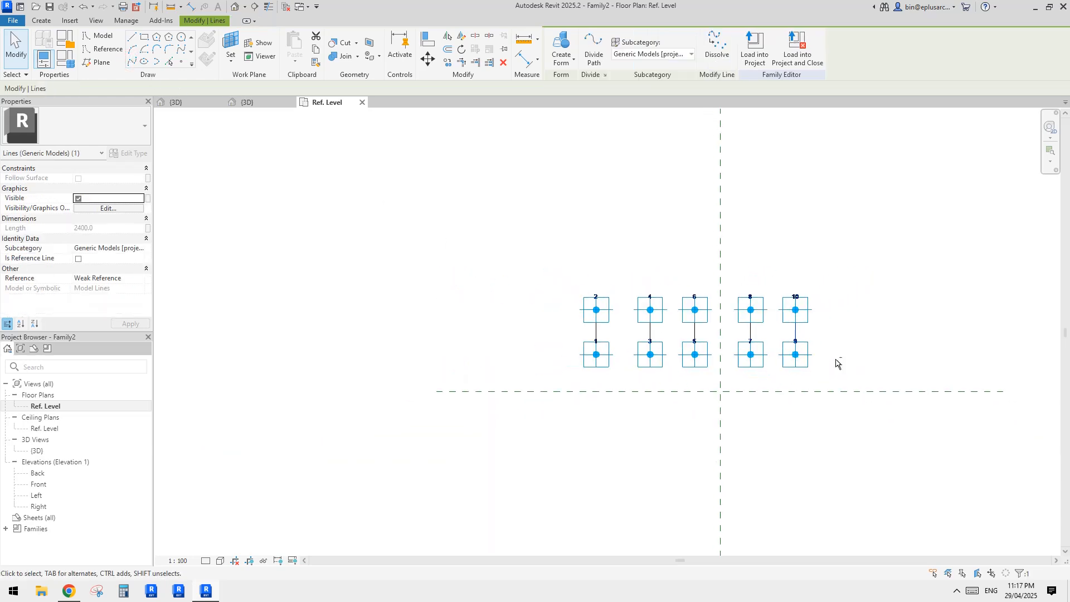
{"action": "left_click", "coordinate": [234, 7]}
{"action": "key", "text": "Escape"}
{"action": "middle_click_drag", "start_coordinate": [553, 160], "coordinate": [633, 254], "text": "shift"}
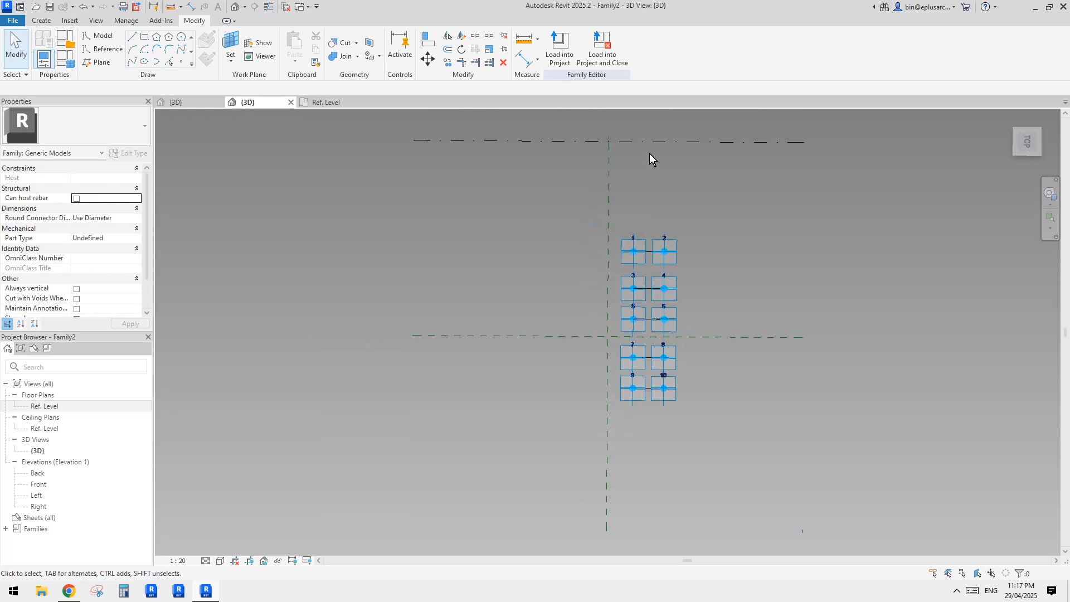
{"action": "scroll", "coordinate": [644, 252], "scroll_direction": "up", "scroll_amount": 3}
{"action": "middle_click_drag", "start_coordinate": [642, 242], "coordinate": [639, 186]}
{"action": "scroll", "coordinate": [640, 178], "scroll_direction": "up", "scroll_amount": 2}
{"action": "scroll", "coordinate": [632, 195], "scroll_direction": "down", "scroll_amount": 1}
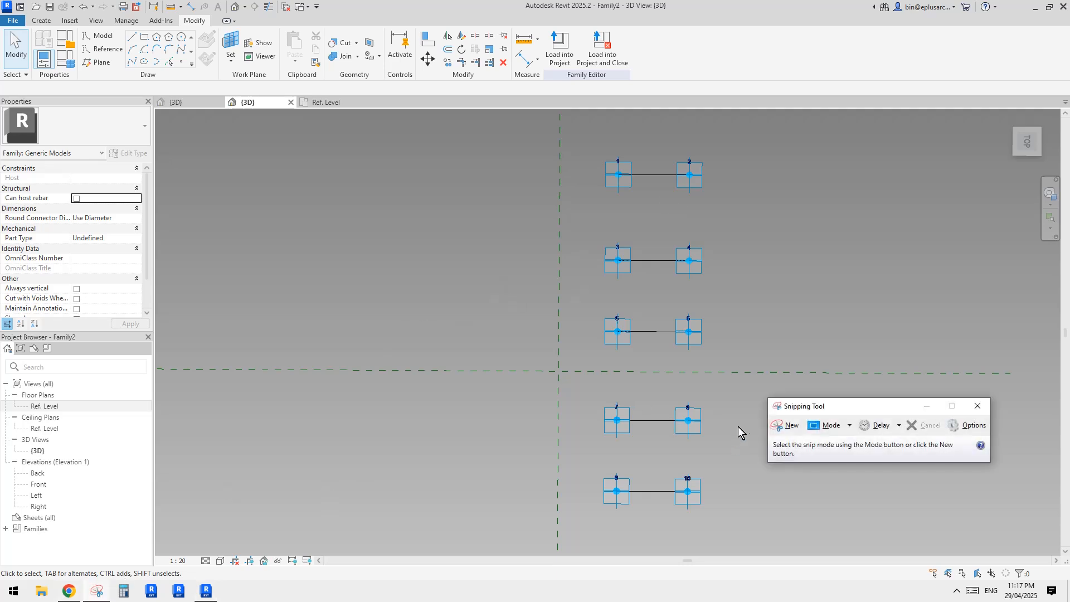
Capture the five point pairs with Snipping Tool, sketch a tapering fin profile over them, and return to Revit.
{"action": "left_click", "coordinate": [789, 432]}
{"action": "left_click_drag", "start_coordinate": [497, 125], "coordinate": [853, 552]}
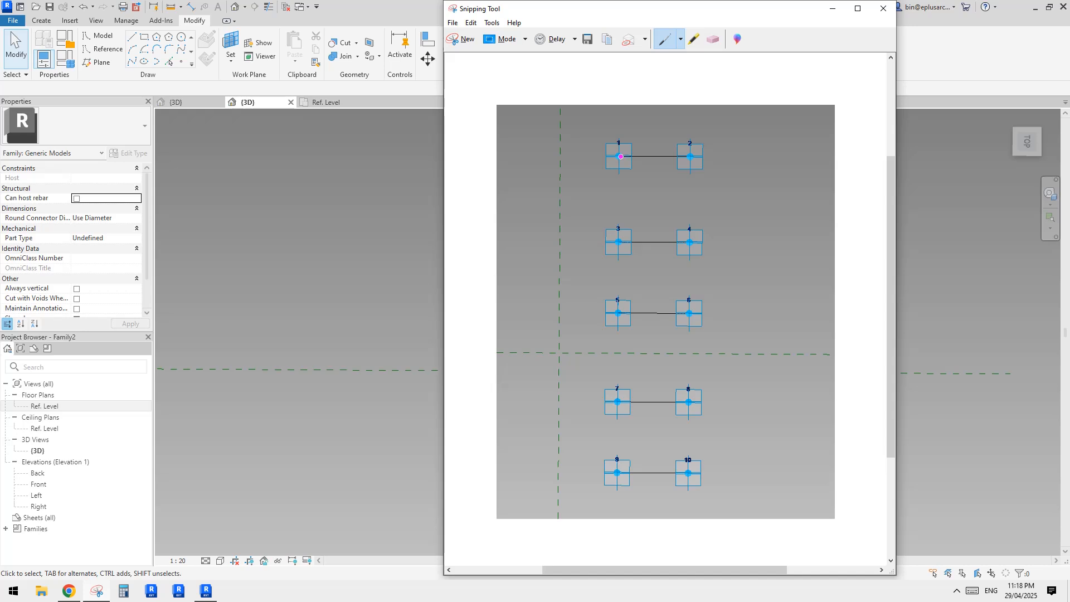
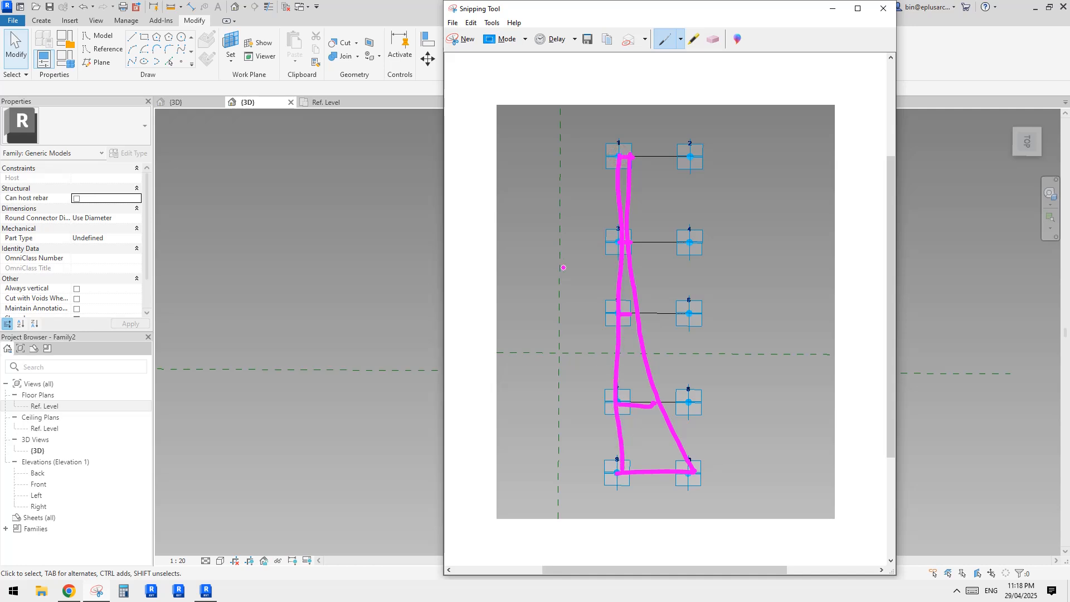
{"action": "left_click", "coordinate": [386, 290]}
Convert all five lines between the adaptive point pairs into reference lines.
{"action": "scroll", "coordinate": [386, 290], "scroll_direction": "down", "scroll_amount": 1}
{"action": "middle_click_drag", "start_coordinate": [602, 350], "coordinate": [627, 480]}
{"action": "left_click", "coordinate": [625, 463]}
{"action": "left_click", "coordinate": [603, 418], "text": "ctrl"}
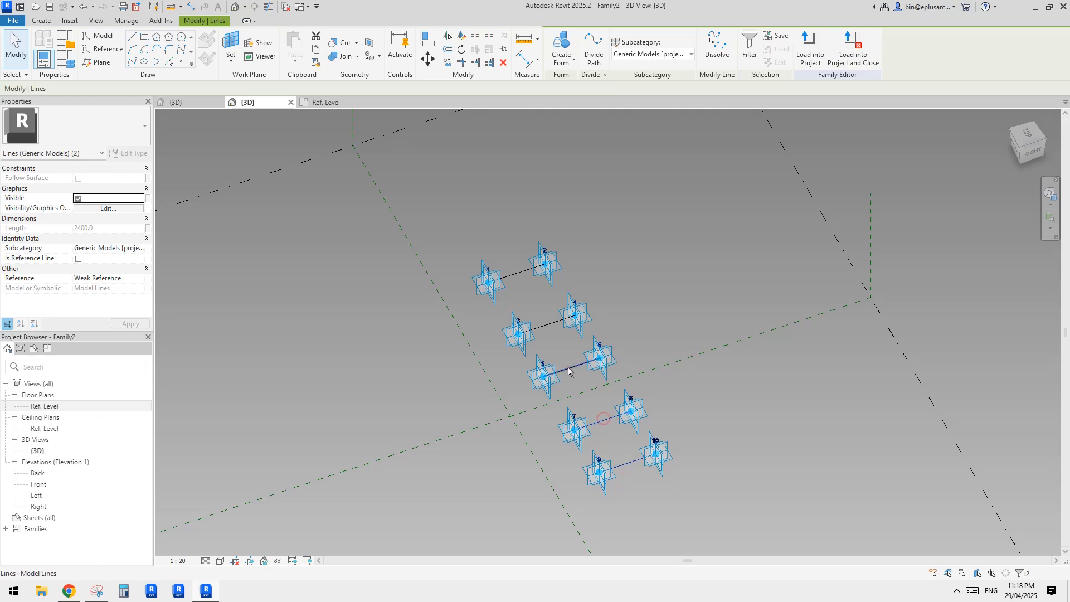
{"action": "left_click", "coordinate": [569, 371], "text": "ctrl"}
{"action": "left_click", "coordinate": [546, 324], "text": "ctrl"}
{"action": "left_click", "coordinate": [517, 273], "text": "ctrl"}
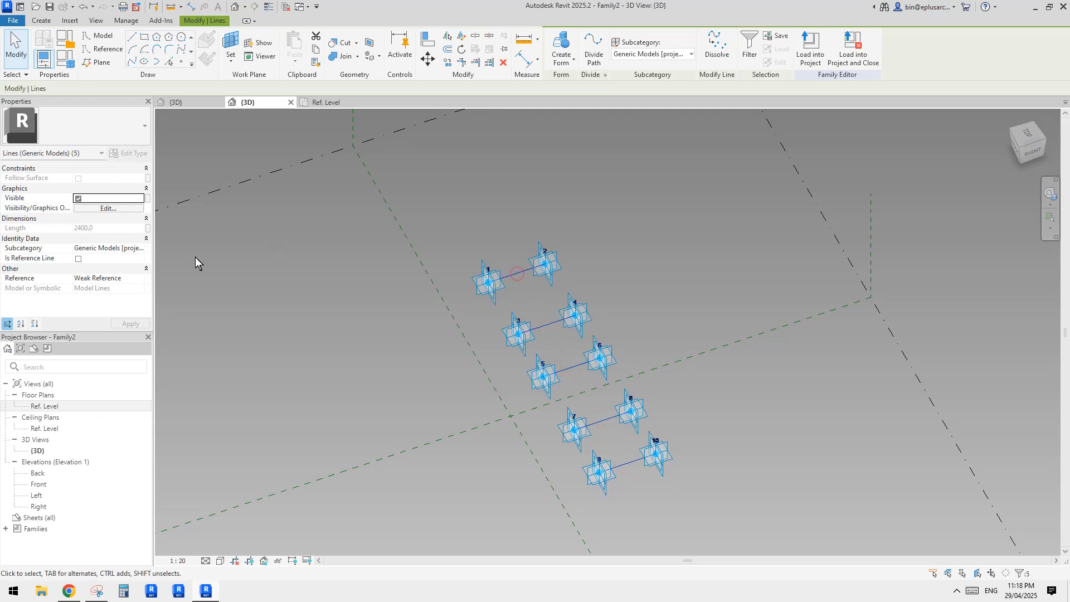
{"action": "left_click", "coordinate": [79, 259]}
{"action": "left_click", "coordinate": [590, 268]}
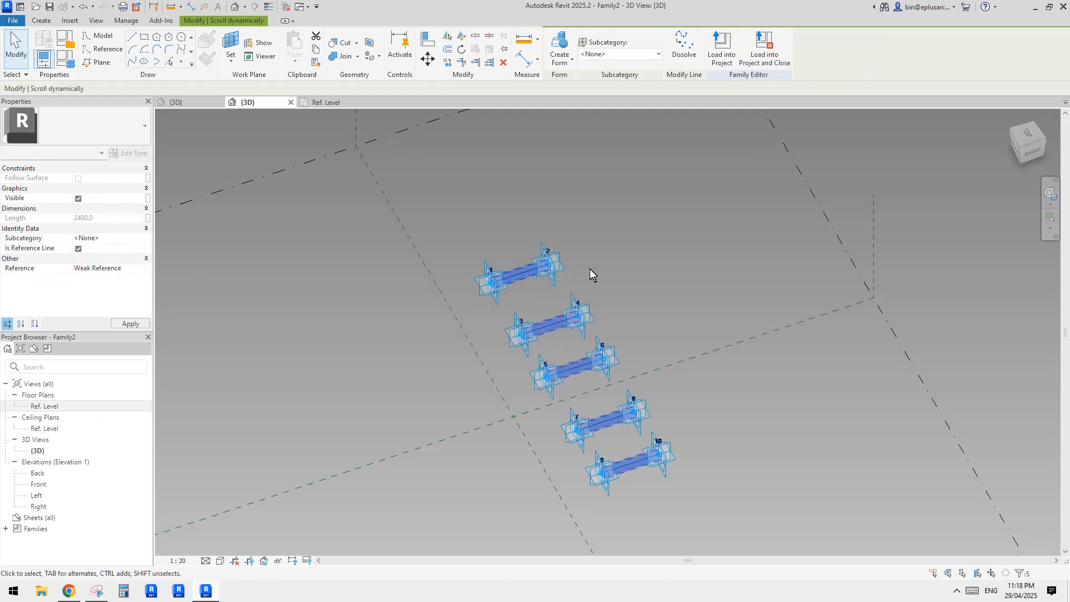
Place a reference point, drawn on face, on the reference line between points 1 and 2.
{"action": "middle_click_drag", "start_coordinate": [589, 268], "coordinate": [560, 289], "text": "shift"}
{"action": "scroll", "coordinate": [561, 289], "scroll_direction": "up", "scroll_amount": 1}
{"action": "left_click", "coordinate": [181, 62]}
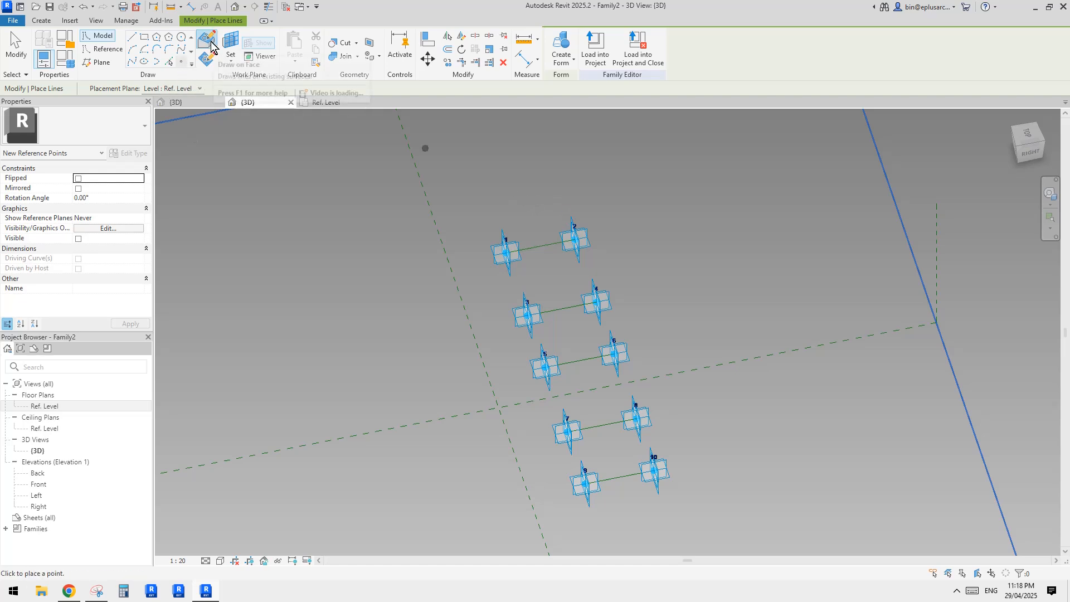
{"action": "scroll", "coordinate": [552, 254], "scroll_direction": "up", "scroll_amount": 2}
{"action": "left_click", "coordinate": [529, 249]}
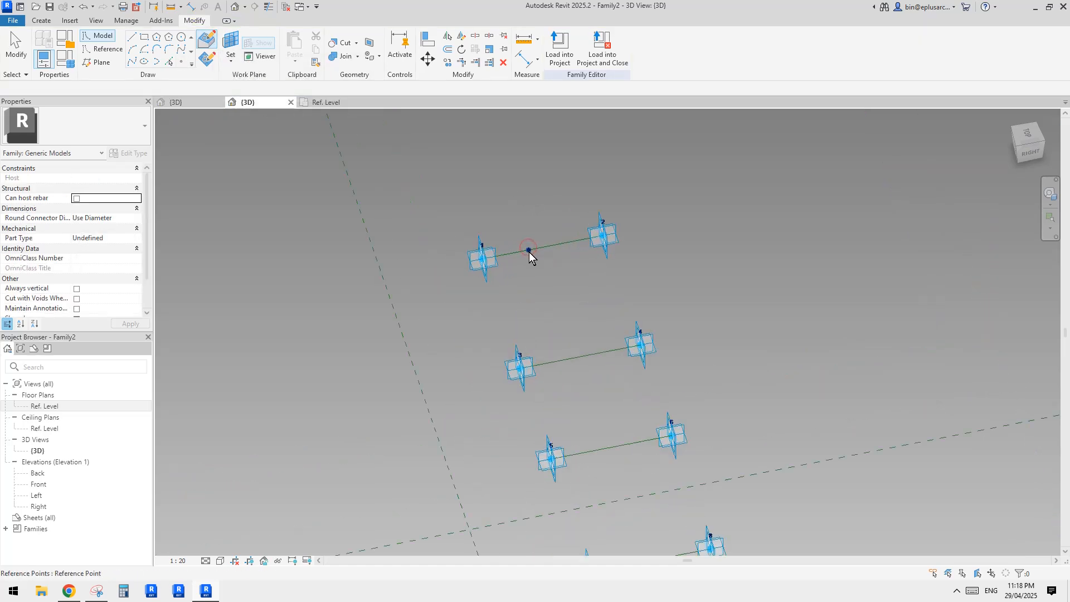
{"action": "key", "text": "Escape"}
{"action": "scroll", "coordinate": [549, 289], "scroll_direction": "up", "scroll_amount": 2}
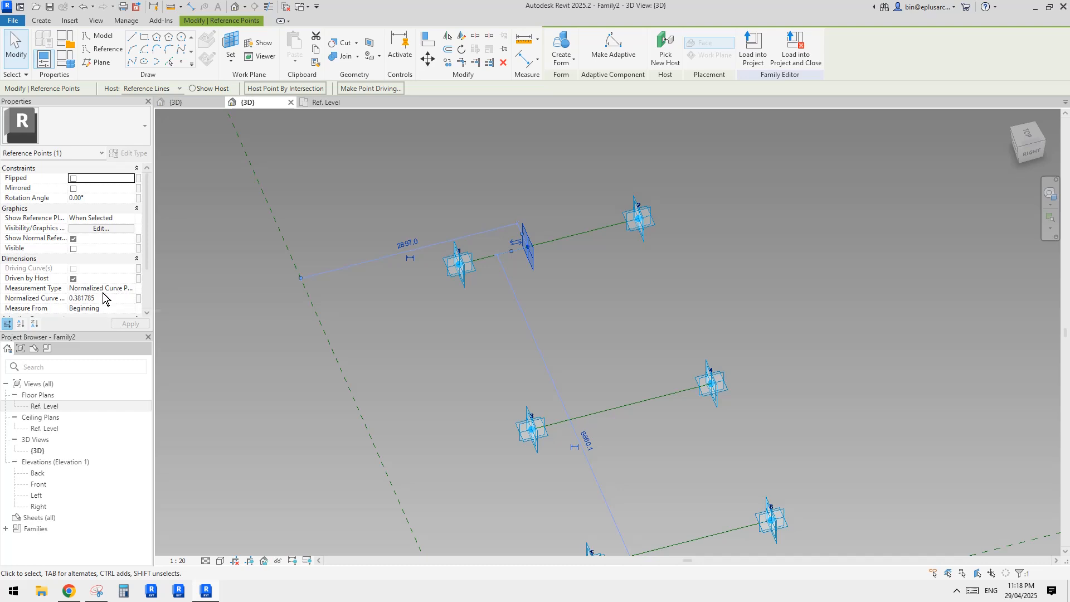
Check the building facade reference photo in the Chrome browser and return to the Revit family.
{"action": "middle_click_drag", "start_coordinate": [537, 277], "coordinate": [499, 271], "text": "shift"}
{"action": "left_click", "coordinate": [75, 592]}
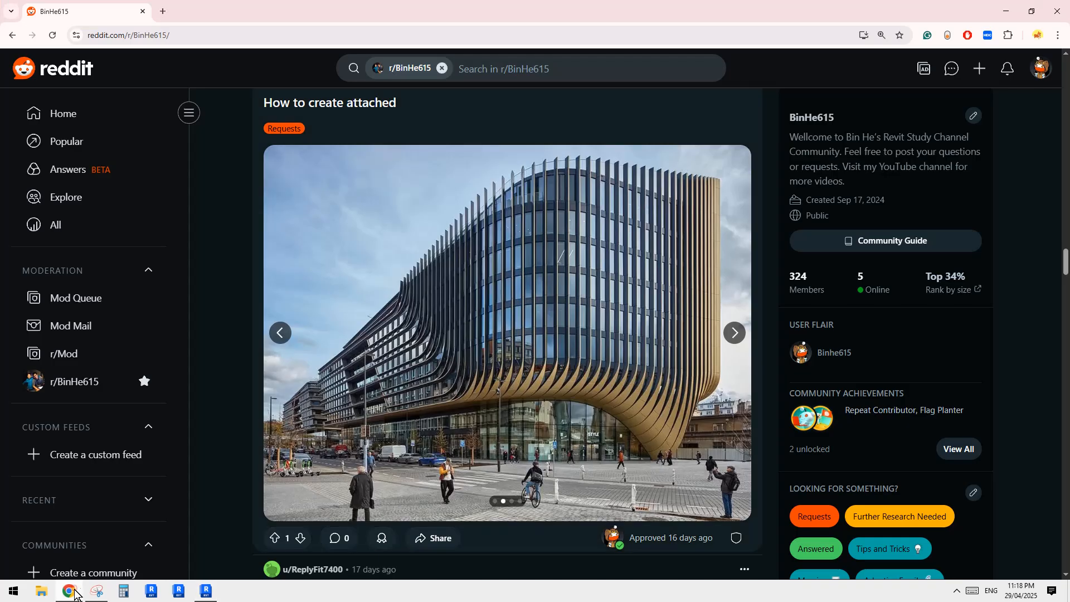
{"action": "left_click", "coordinate": [206, 590]}
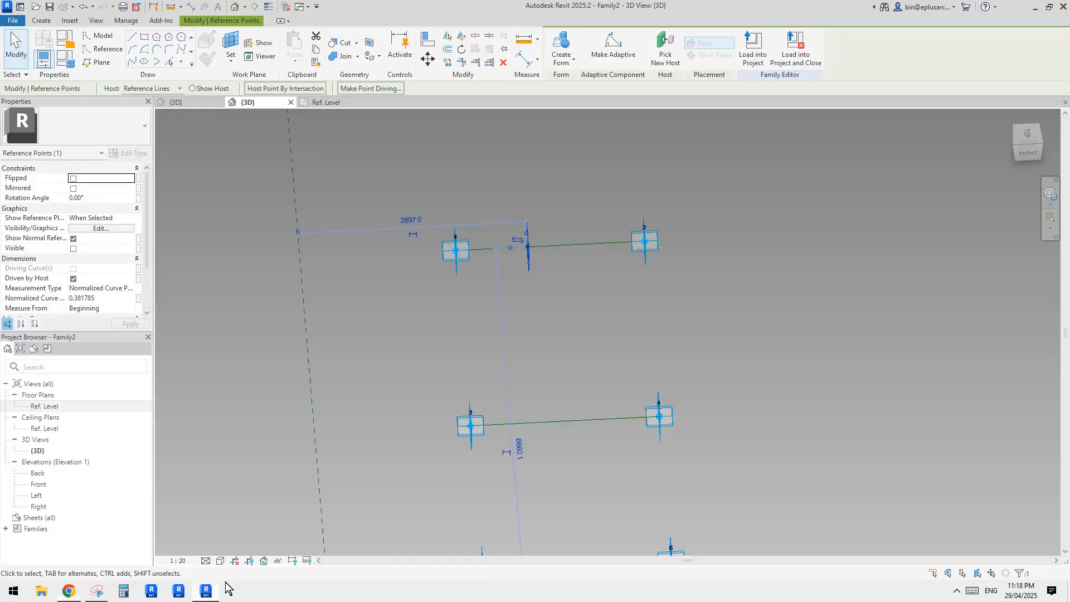
{"action": "middle_click_drag", "start_coordinate": [491, 290], "coordinate": [501, 281], "text": "shift"}
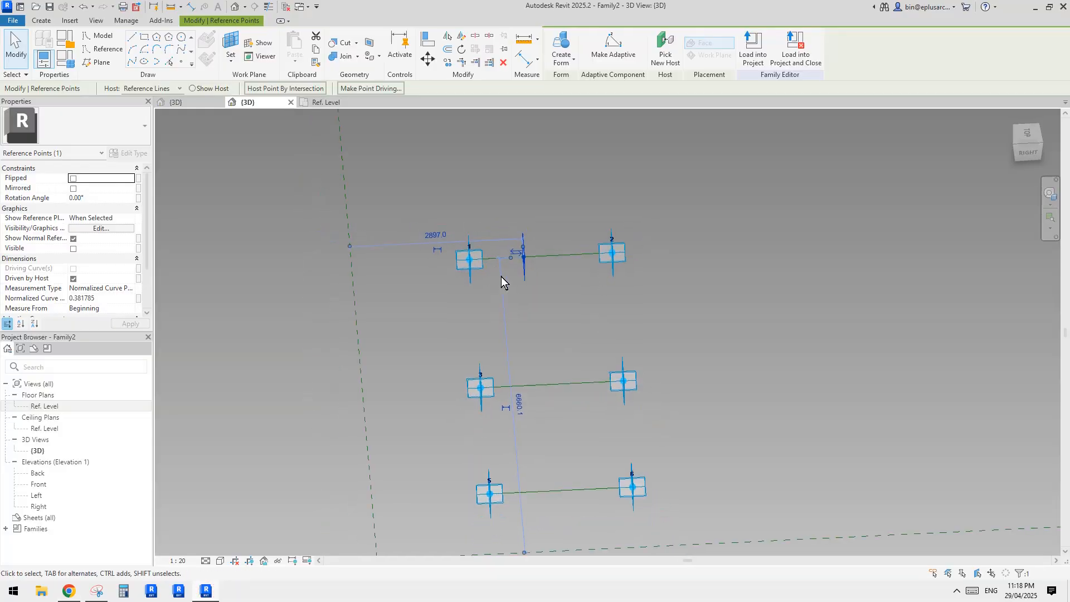
Try Segment Length as the hosted reference point's measurement type, and switch it back to Normalized Curve Parameter.
{"action": "left_click", "coordinate": [124, 289]}
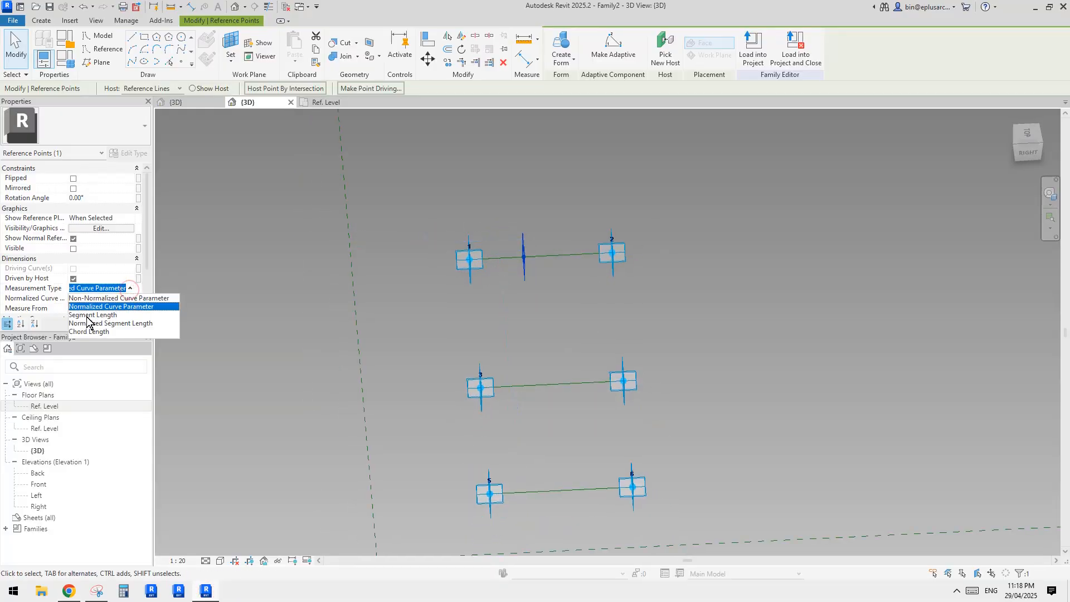
{"action": "left_click", "coordinate": [89, 316]}
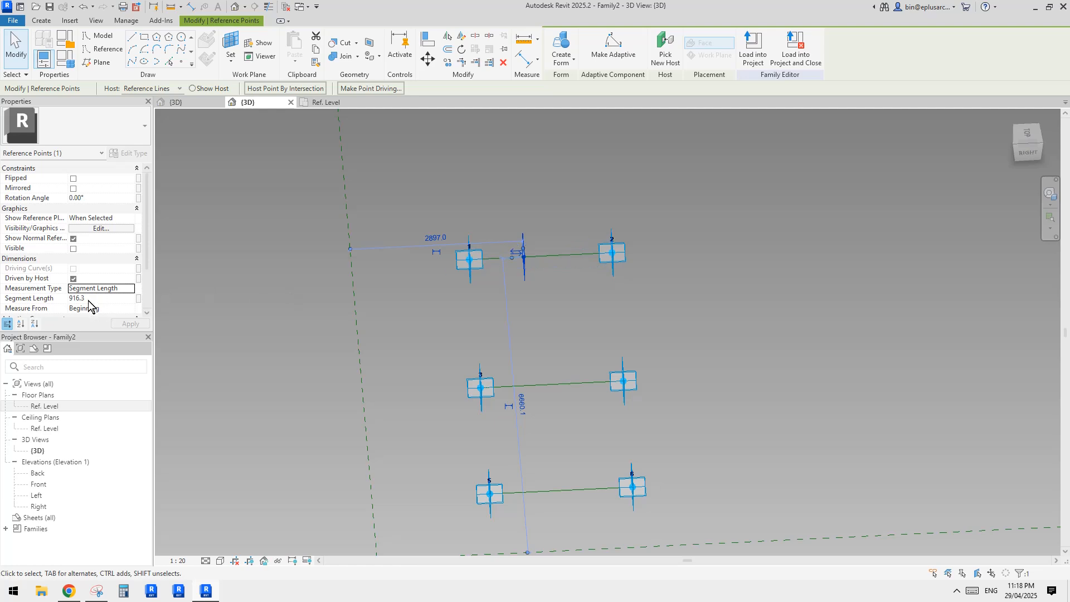
{"action": "scroll", "coordinate": [598, 312], "scroll_direction": "down", "scroll_amount": 1}
{"action": "middle_click_drag", "start_coordinate": [598, 312], "coordinate": [608, 301]}
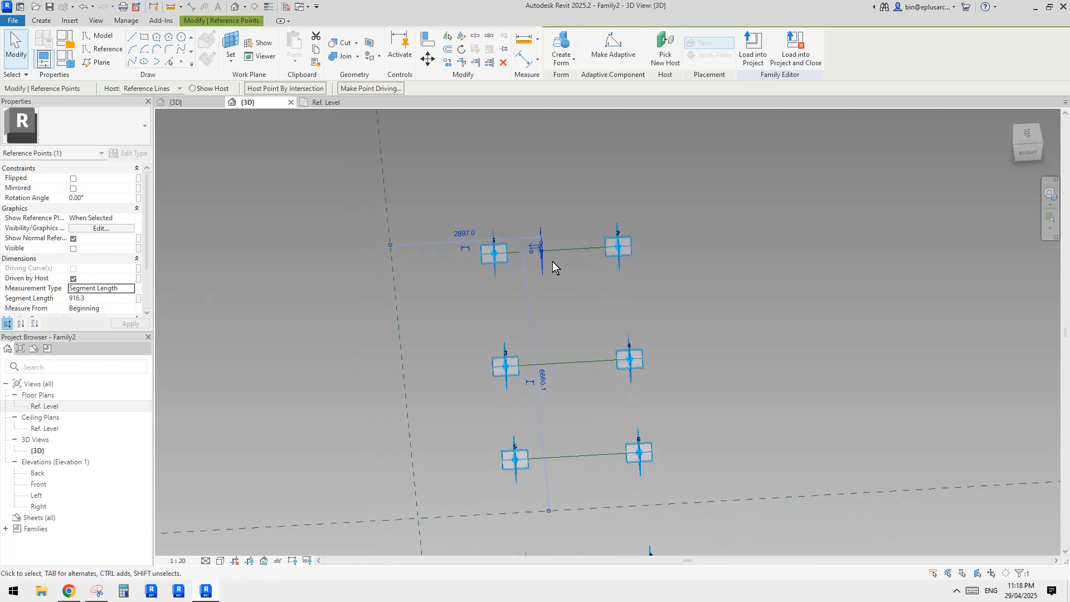
{"action": "left_click", "coordinate": [130, 290]}
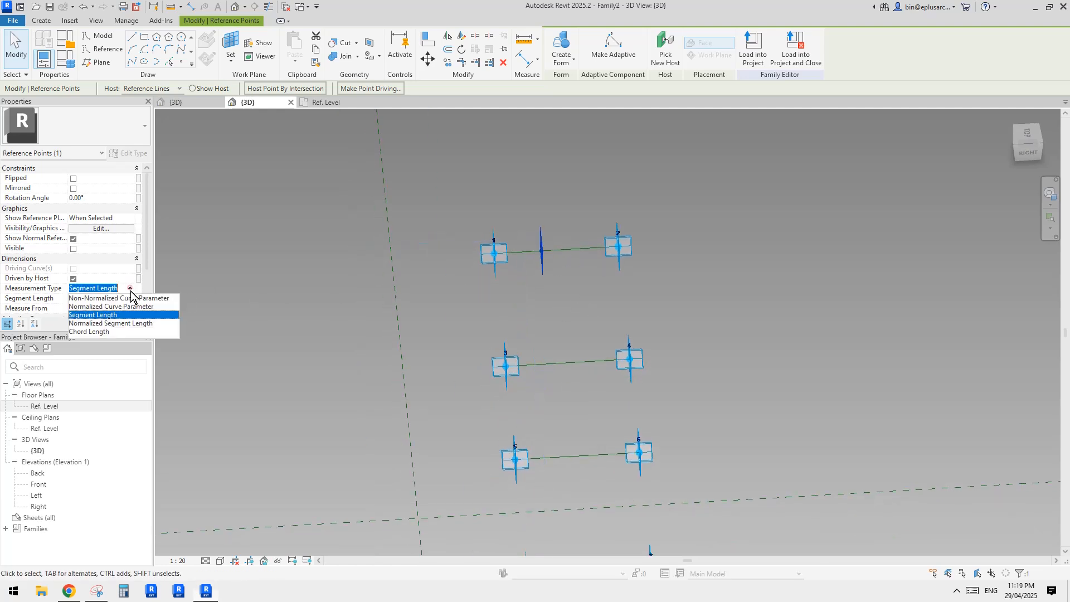
{"action": "left_click", "coordinate": [100, 306]}
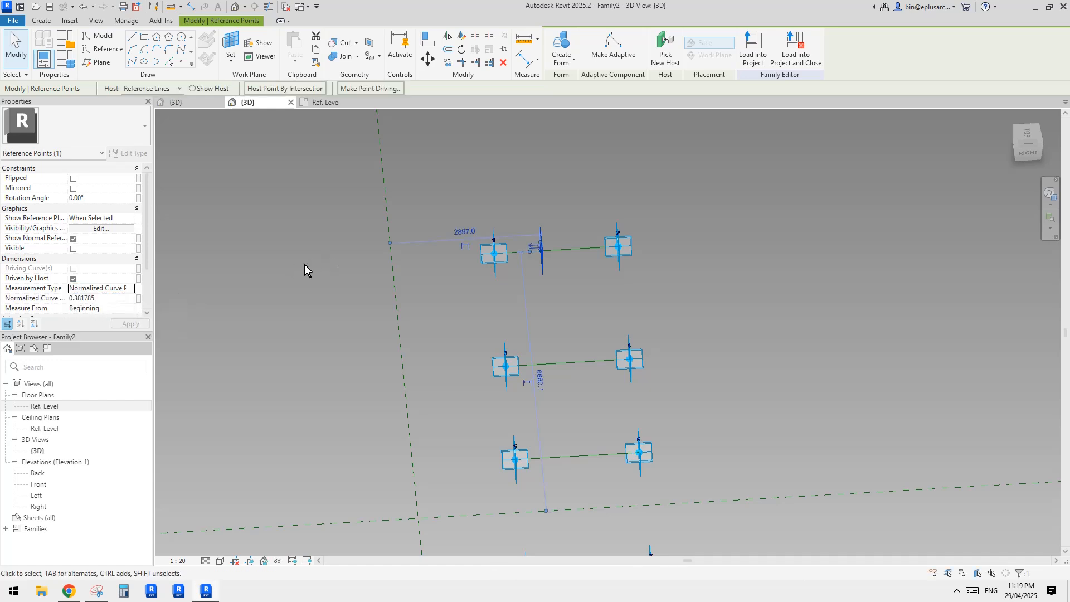
Set the normalized curve parameter of the reference point on the 1–2 line to 0.1.
{"action": "middle_click_drag", "start_coordinate": [400, 263], "coordinate": [402, 270]}
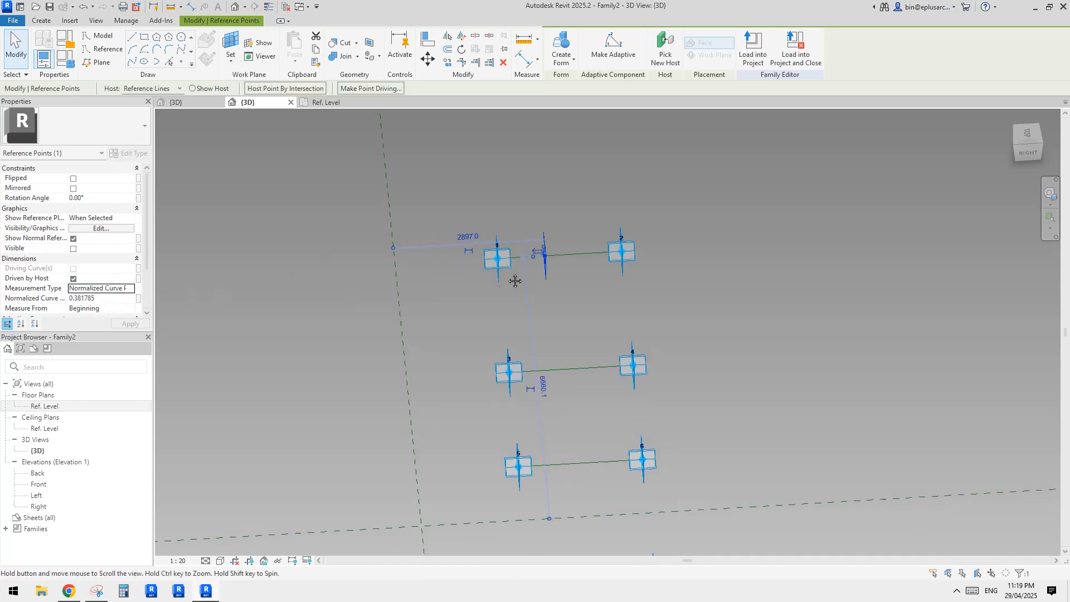
{"action": "left_click", "coordinate": [115, 301]}
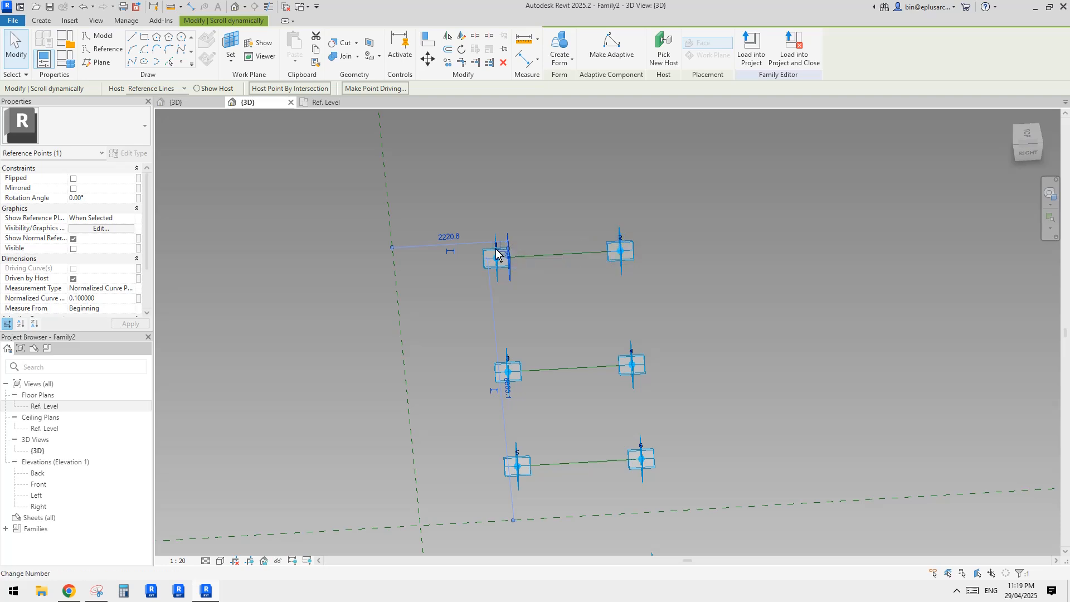
{"action": "scroll", "coordinate": [607, 251], "scroll_direction": "down", "scroll_amount": 1}
{"action": "middle_click_drag", "start_coordinate": [568, 307], "coordinate": [594, 290], "text": "shift"}
{"action": "left_click", "coordinate": [544, 259]}
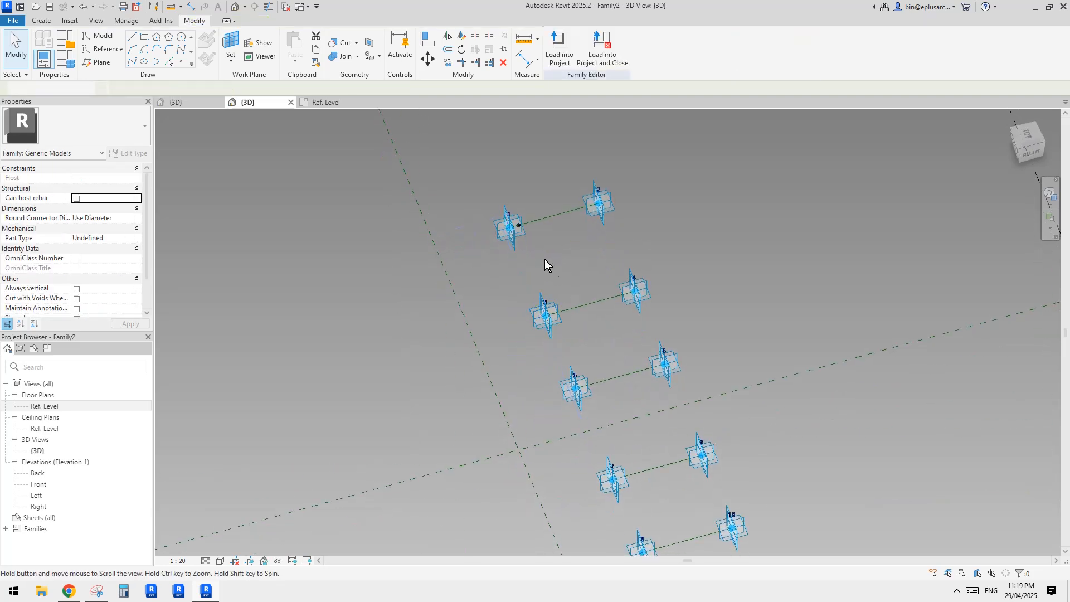
Place a reference point on the line between points 3 and 4, and delete the stray point beside the 5–6 line.
{"action": "middle_click_drag", "start_coordinate": [544, 259], "coordinate": [528, 288], "text": "shift"}
{"action": "left_click", "coordinate": [181, 62]}
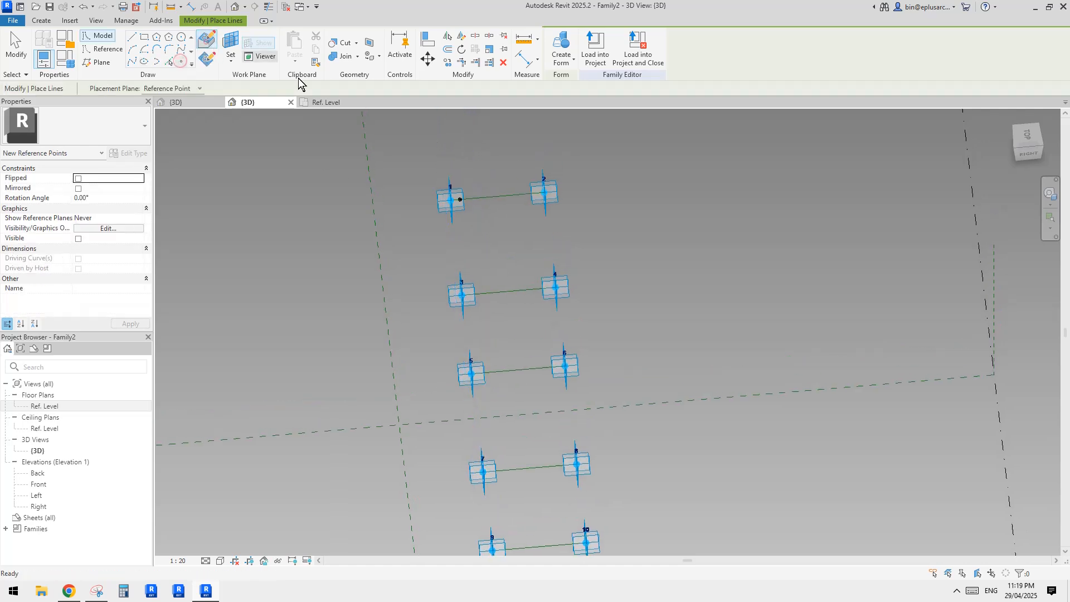
{"action": "middle_click_drag", "start_coordinate": [505, 363], "coordinate": [497, 322]}
{"action": "left_click", "coordinate": [497, 322]}
{"action": "key", "text": "Escape"}
{"action": "key", "text": "Escape"}
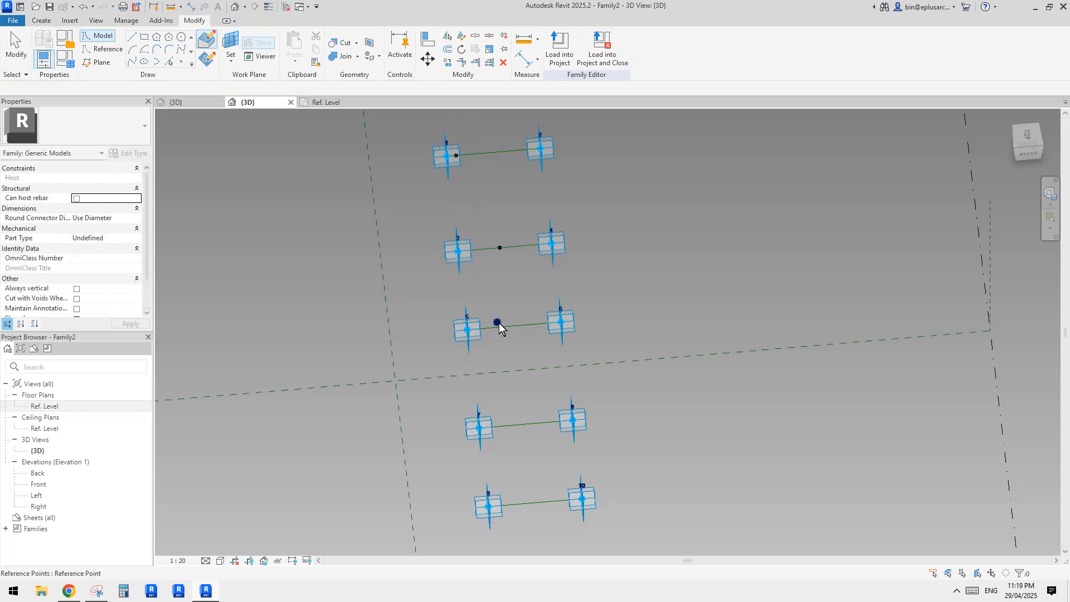
{"action": "left_click", "coordinate": [498, 323]}
{"action": "key", "text": "Delete"}
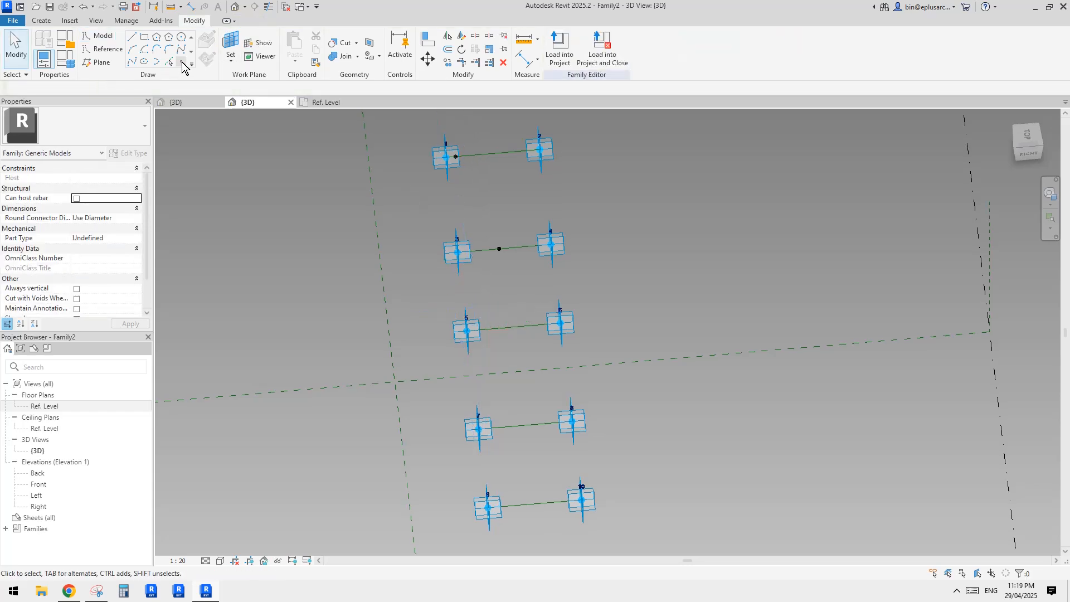
Place a reference point on the line between points 5 and 6 and another on the line between points 7 and 8.
{"action": "left_click", "coordinate": [181, 63]}
{"action": "left_click", "coordinate": [498, 328]}
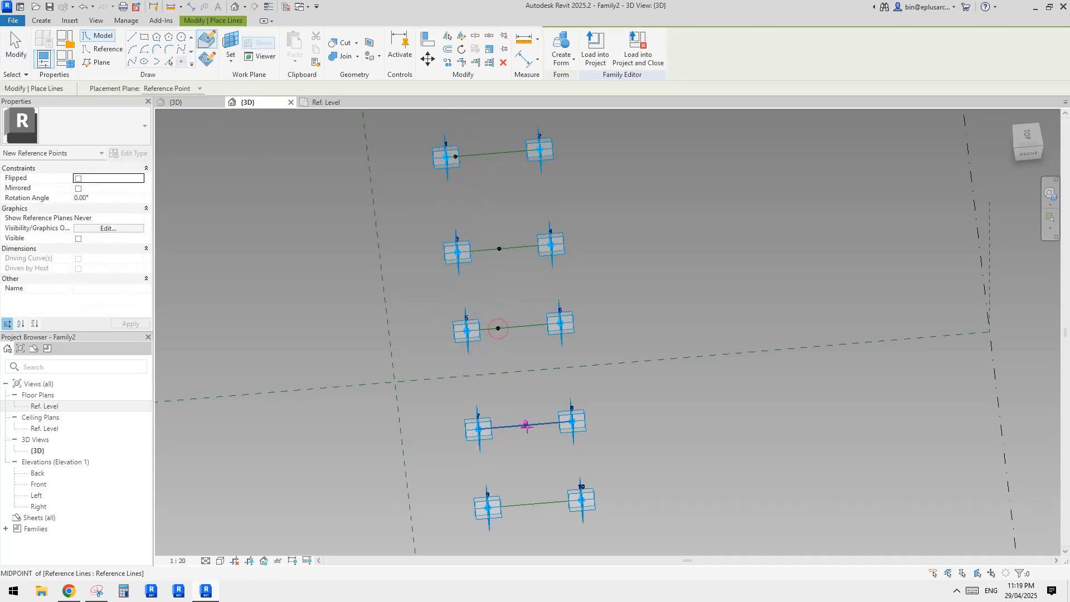
{"action": "middle_click_drag", "start_coordinate": [526, 427], "coordinate": [526, 381]}
{"action": "left_click", "coordinate": [524, 379]}
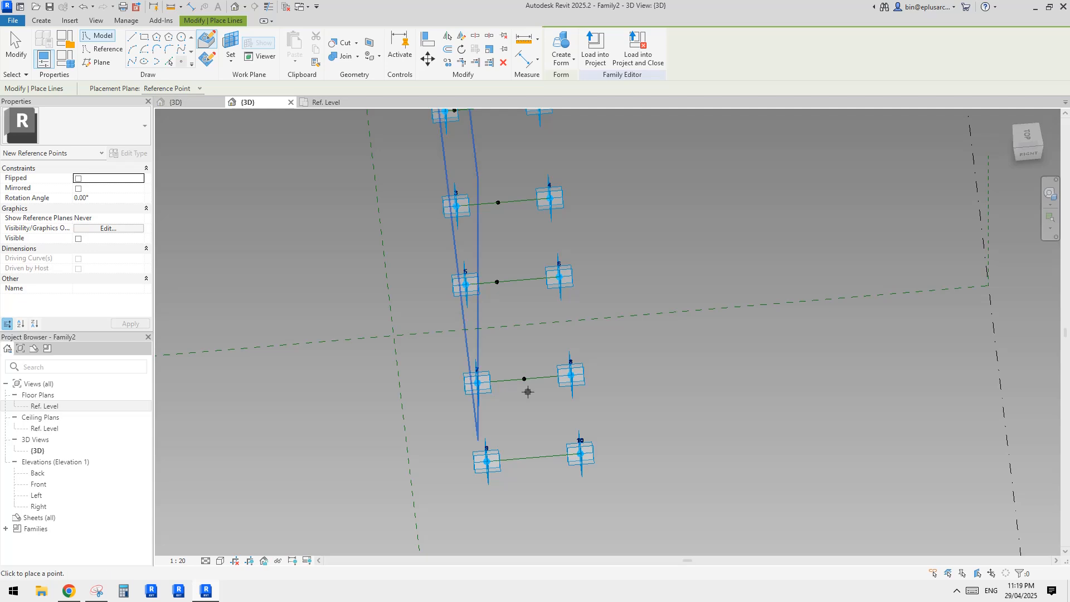
Place a reference point on the 9–10 line and set its normalized curve parameter to 0.95.
{"action": "left_click", "coordinate": [560, 456]}
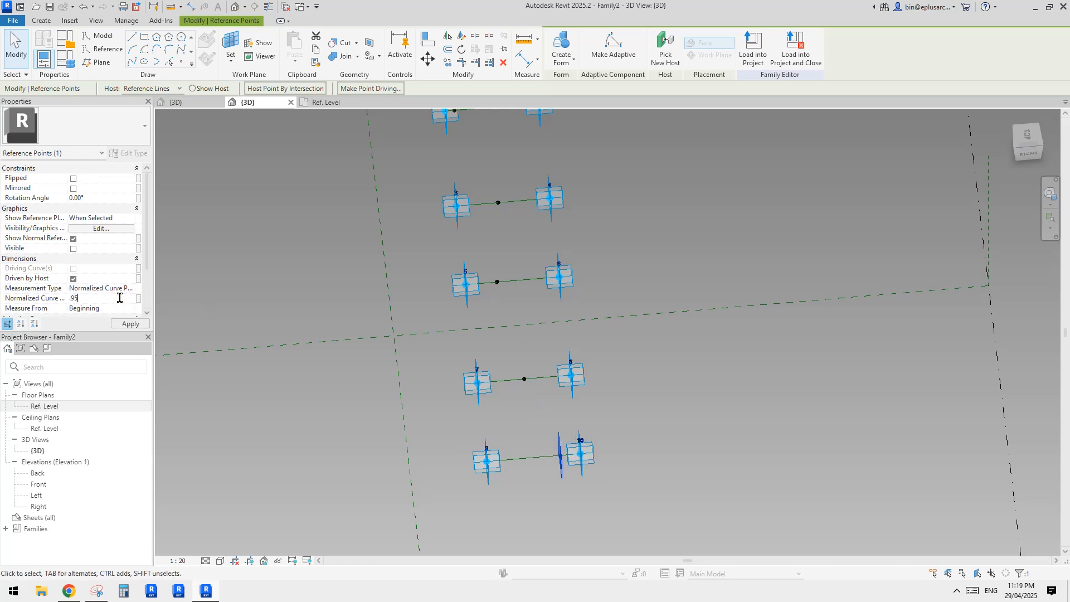
{"action": "middle_click_drag", "start_coordinate": [609, 382], "coordinate": [602, 399], "text": "shift"}
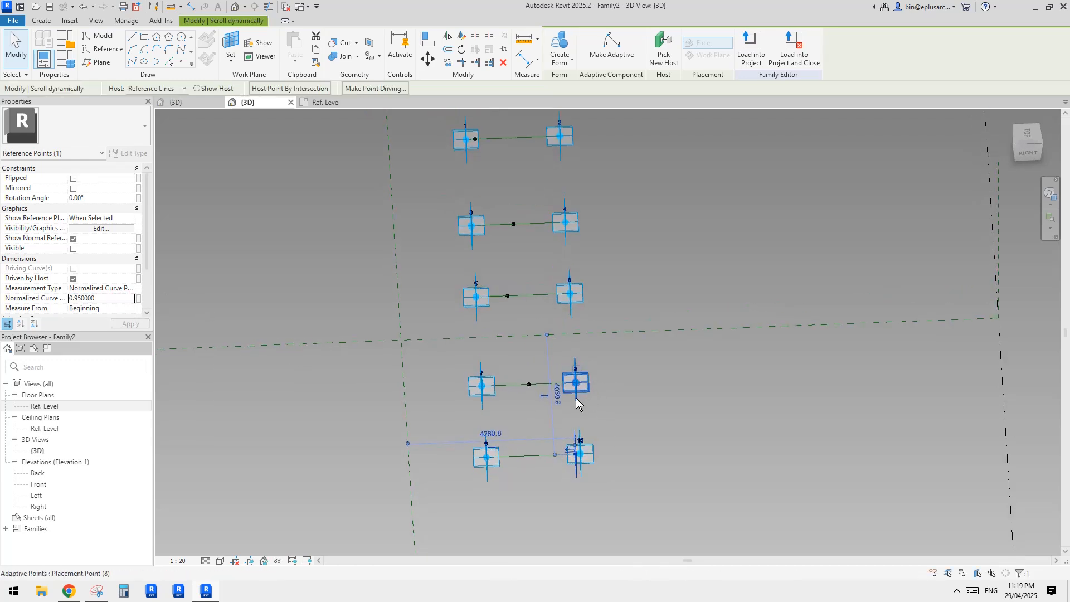
{"action": "key", "text": "Escape"}
Set the normalized curve parameter of the reference points on the 3–4 and 5–6 lines to 0.1.
{"action": "middle_click_drag", "start_coordinate": [538, 388], "coordinate": [513, 346], "text": "shift"}
{"action": "left_click_drag", "start_coordinate": [501, 256], "coordinate": [530, 356]}
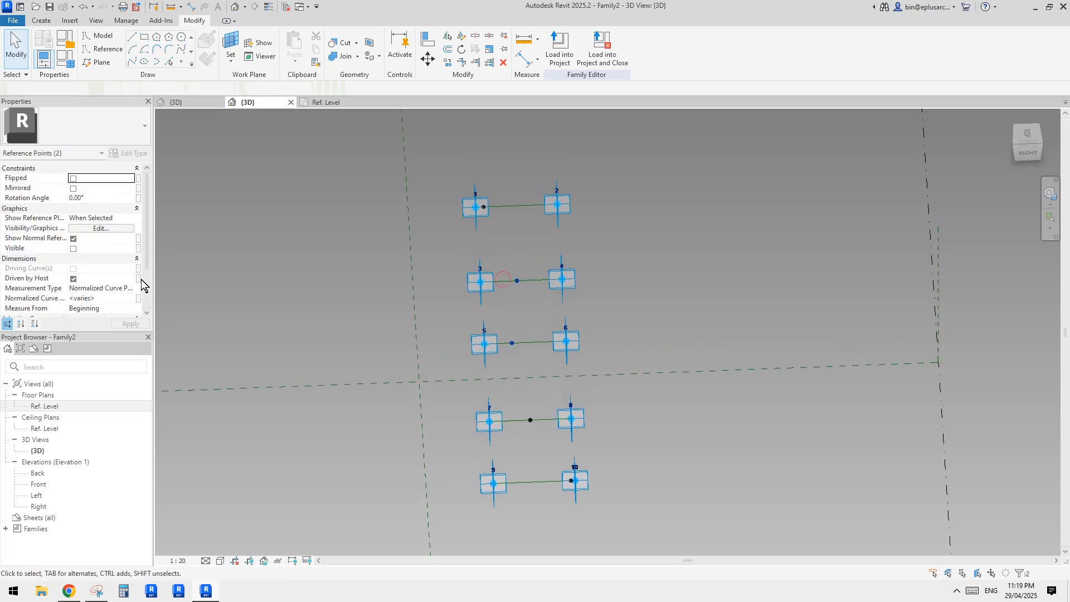
{"action": "left_click", "coordinate": [111, 298]}
{"action": "middle_click_drag", "start_coordinate": [548, 286], "coordinate": [542, 278]}
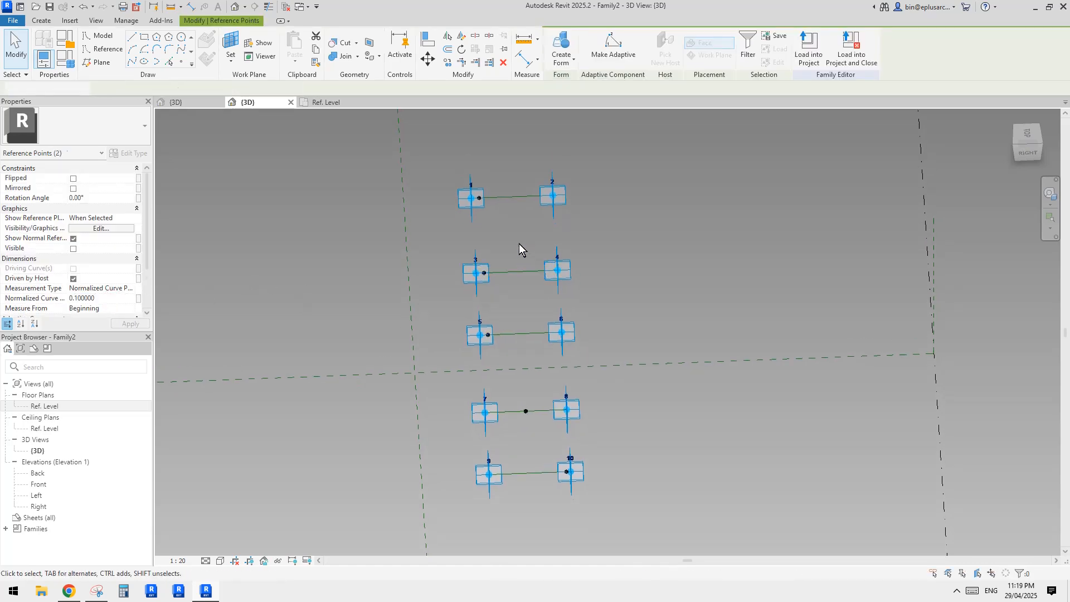
{"action": "left_click", "coordinate": [519, 243]}
{"action": "left_click_drag", "start_coordinate": [431, 174], "coordinate": [496, 229]}
{"action": "left_click_drag", "start_coordinate": [466, 196], "coordinate": [502, 242]}
{"action": "key", "text": "ctrl+z"}
Draw a spline through adaptive point 1 and the hosted point on its line, and convert it to a reference line.
{"action": "left_click_drag", "start_coordinate": [418, 148], "coordinate": [499, 243]}
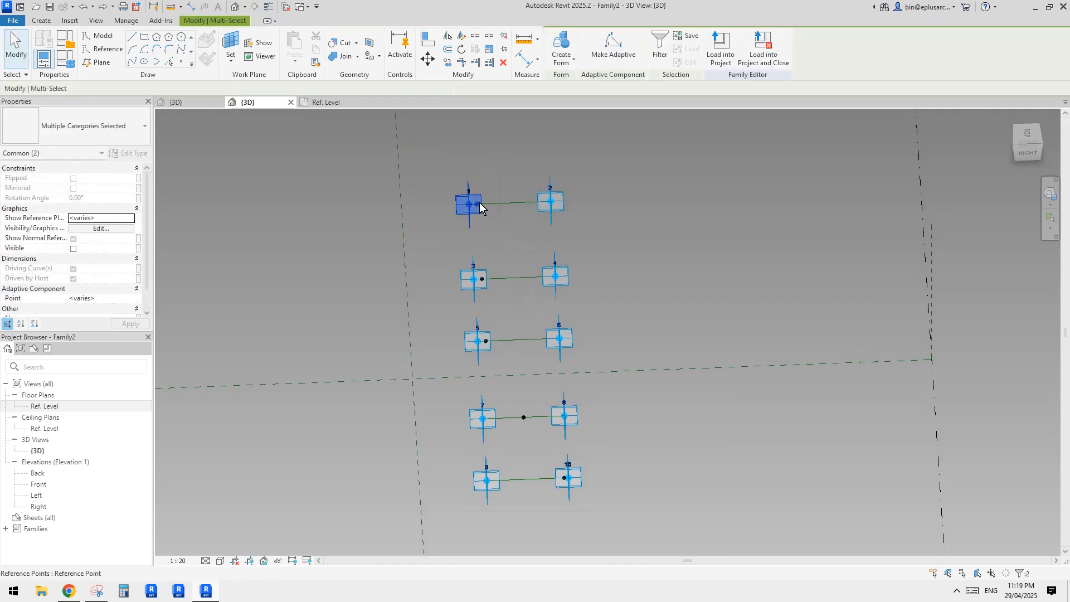
{"action": "left_click", "coordinate": [132, 62]}
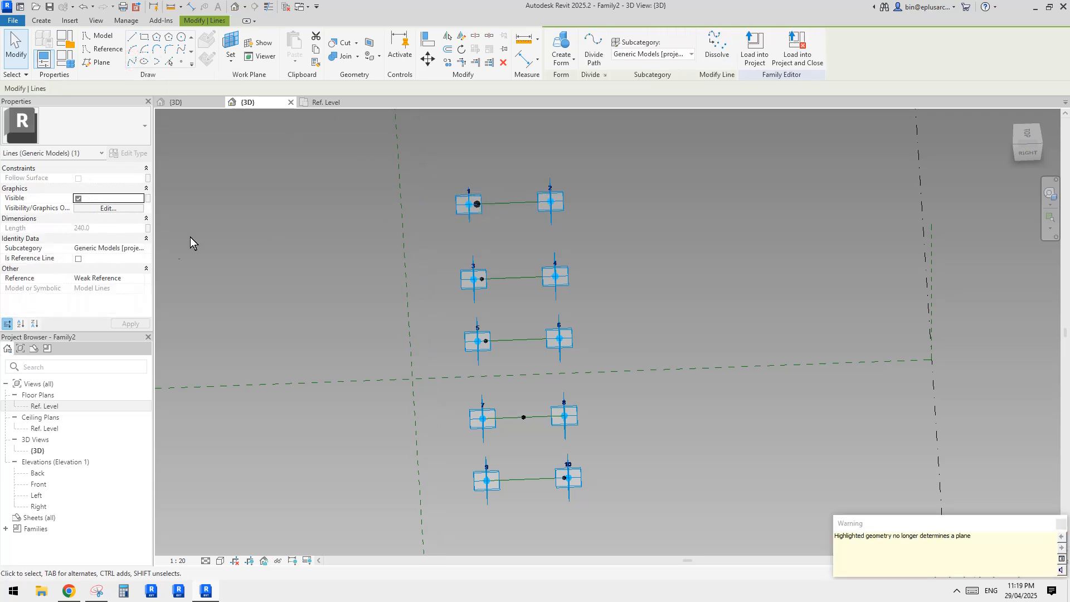
{"action": "scroll", "coordinate": [469, 203], "scroll_direction": "up", "scroll_amount": 6}
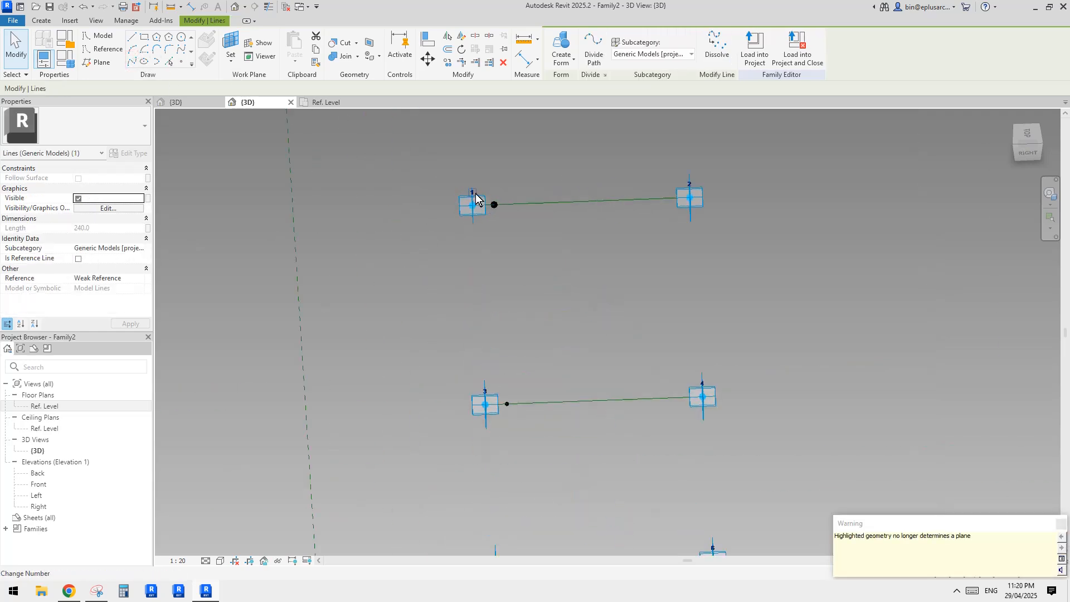
{"action": "left_click", "coordinate": [513, 225]}
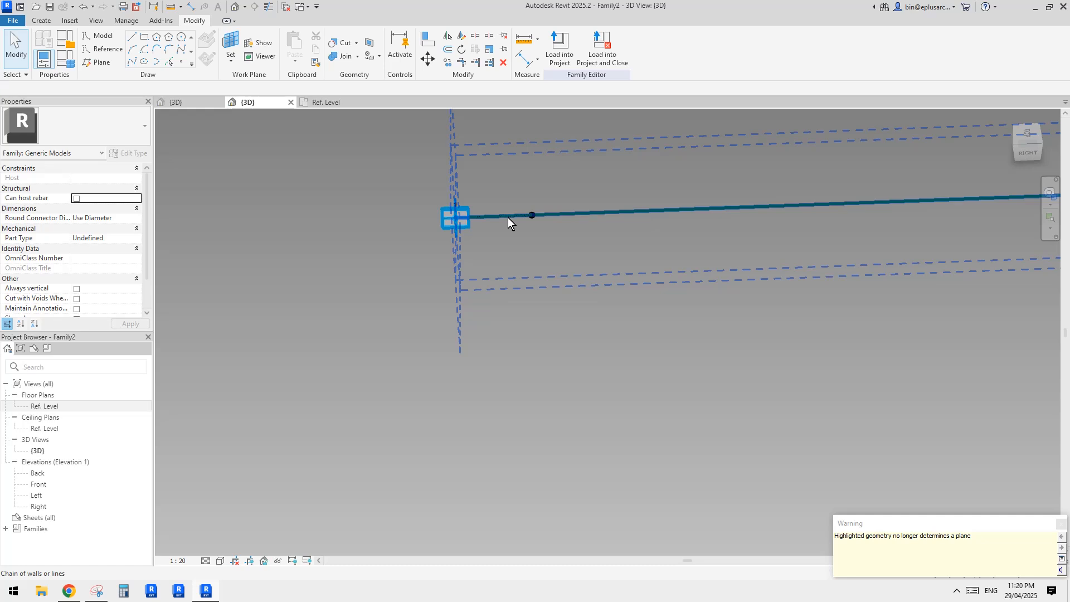
{"action": "left_click", "coordinate": [507, 217]}
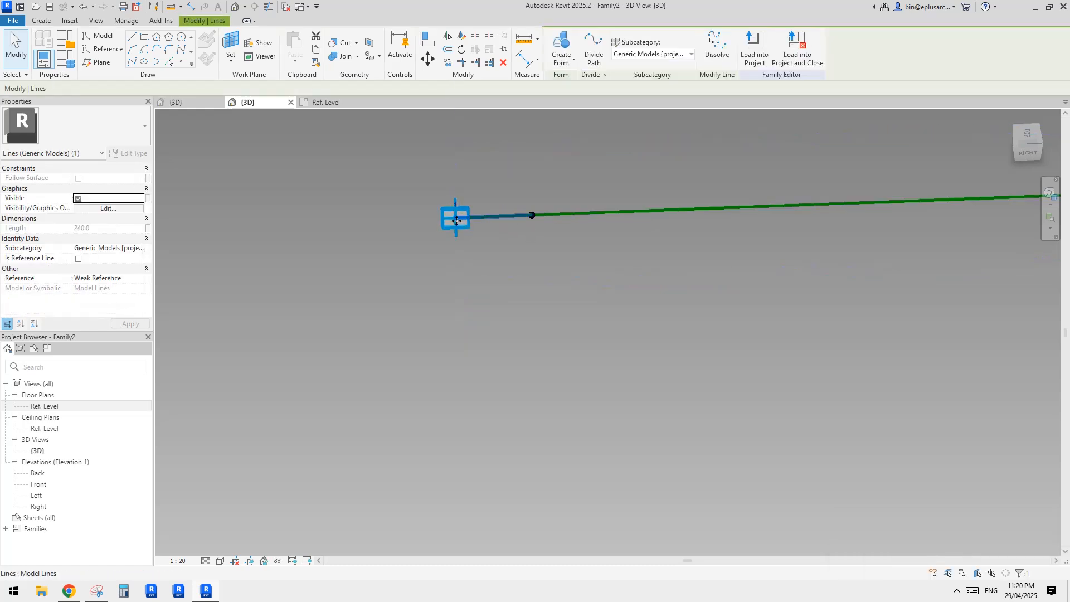
{"action": "left_click", "coordinate": [78, 258]}
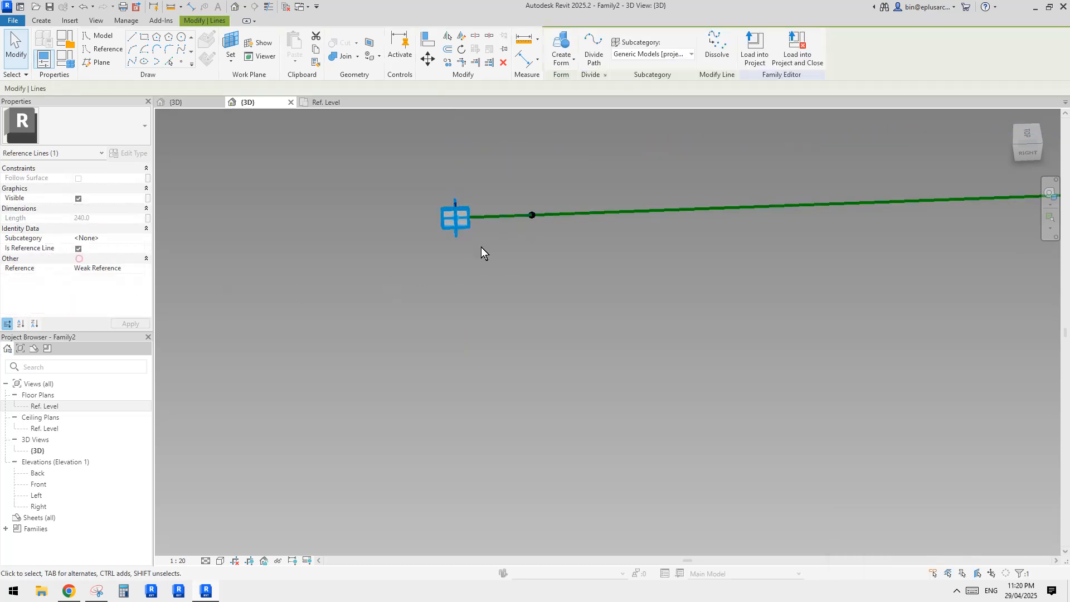
Connect adaptive points 3 and 5 to the hosted points on their lines with splines converted to reference lines.
{"action": "scroll", "coordinate": [516, 293], "scroll_direction": "down", "scroll_amount": 5}
{"action": "left_click_drag", "start_coordinate": [475, 283], "coordinate": [544, 375]}
{"action": "left_click", "coordinate": [129, 63]}
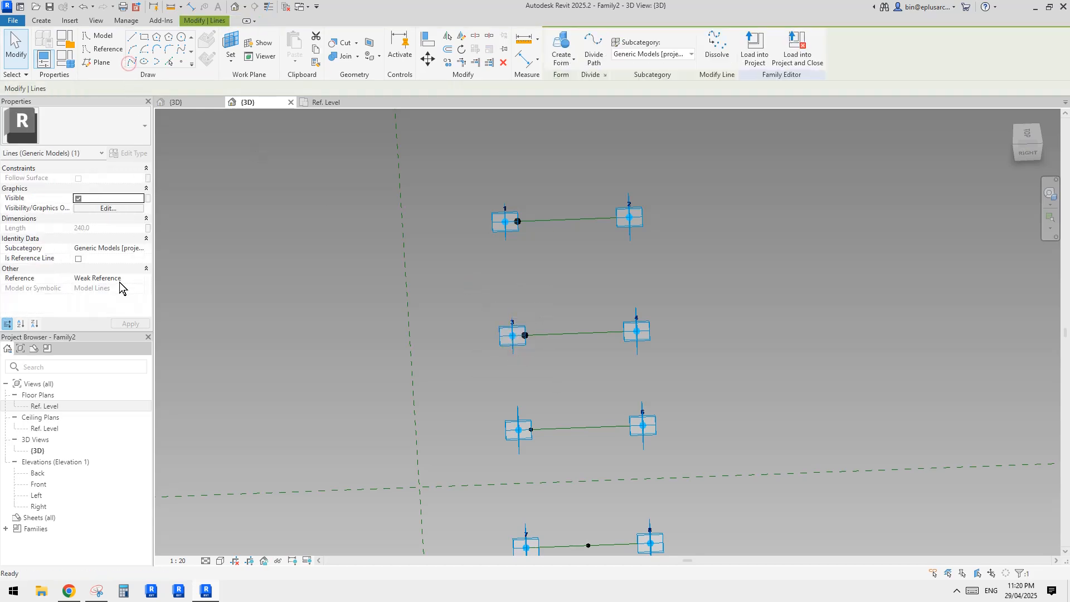
{"action": "left_click", "coordinate": [78, 259]}
{"action": "middle_click_drag", "start_coordinate": [482, 396], "coordinate": [474, 271]}
{"action": "left_click_drag", "start_coordinate": [473, 266], "coordinate": [551, 332]}
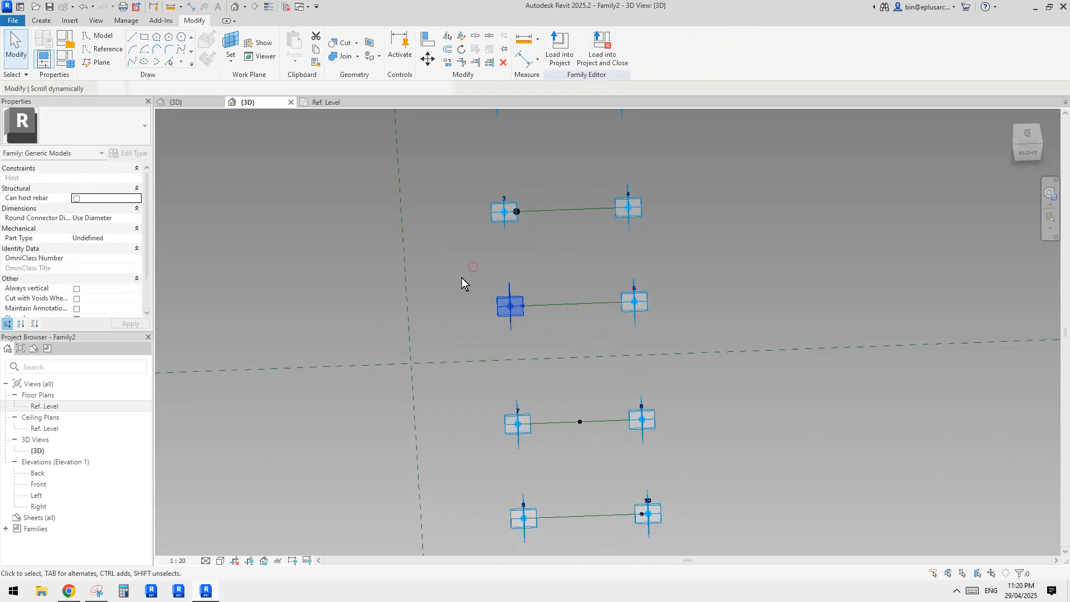
{"action": "left_click", "coordinate": [131, 62]}
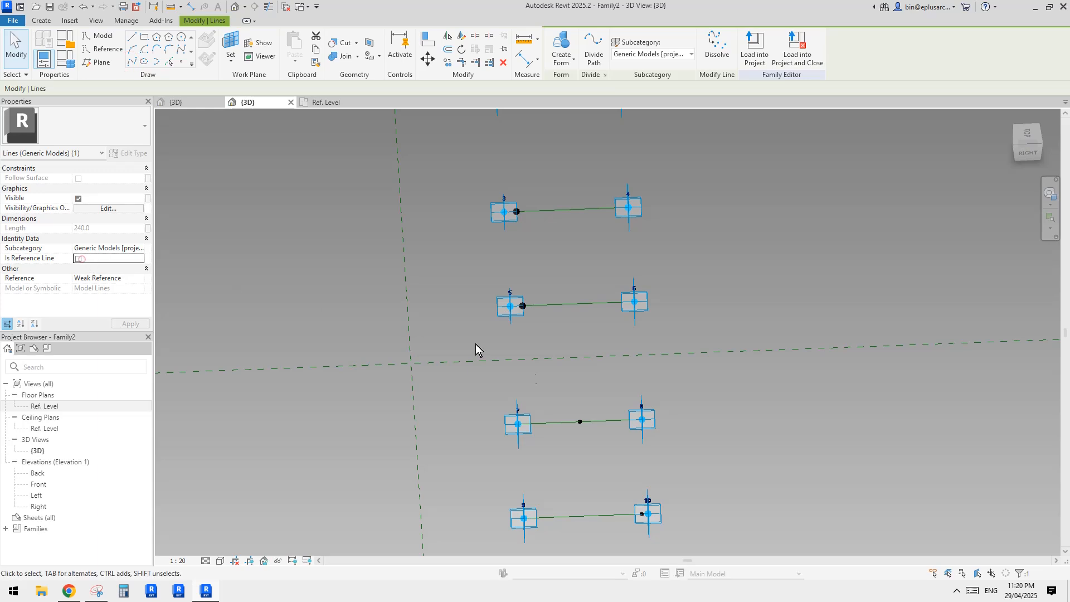
{"action": "left_click", "coordinate": [78, 258]}
Connect adaptive points 7 and 9 to the hosted points on their lines with splines converted to reference lines.
{"action": "middle_click_drag", "start_coordinate": [592, 323], "coordinate": [574, 214]}
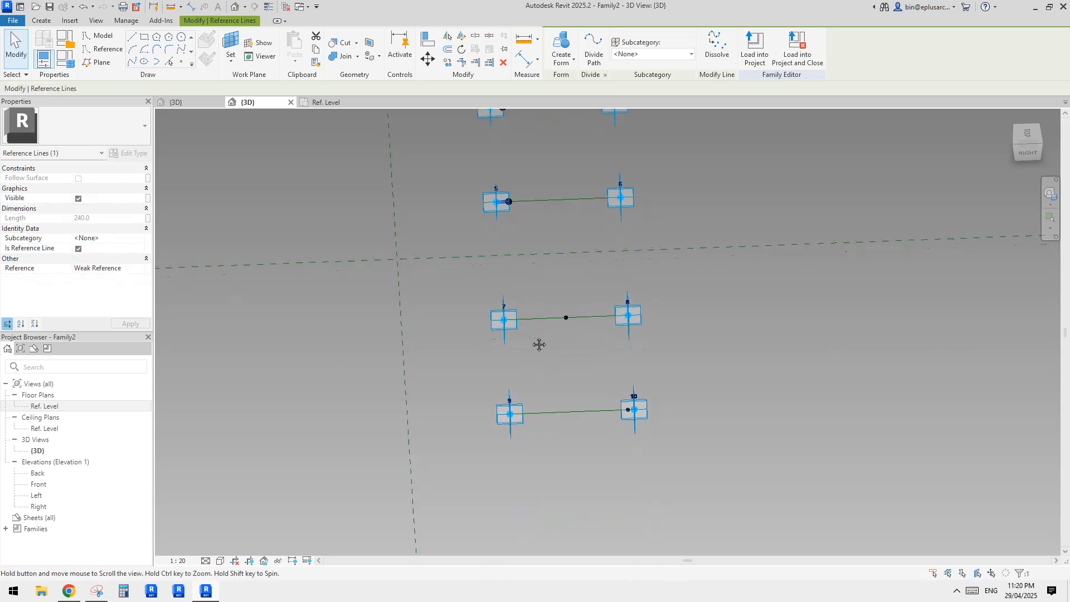
{"action": "left_click_drag", "start_coordinate": [437, 269], "coordinate": [578, 357]}
{"action": "left_click", "coordinate": [131, 62]}
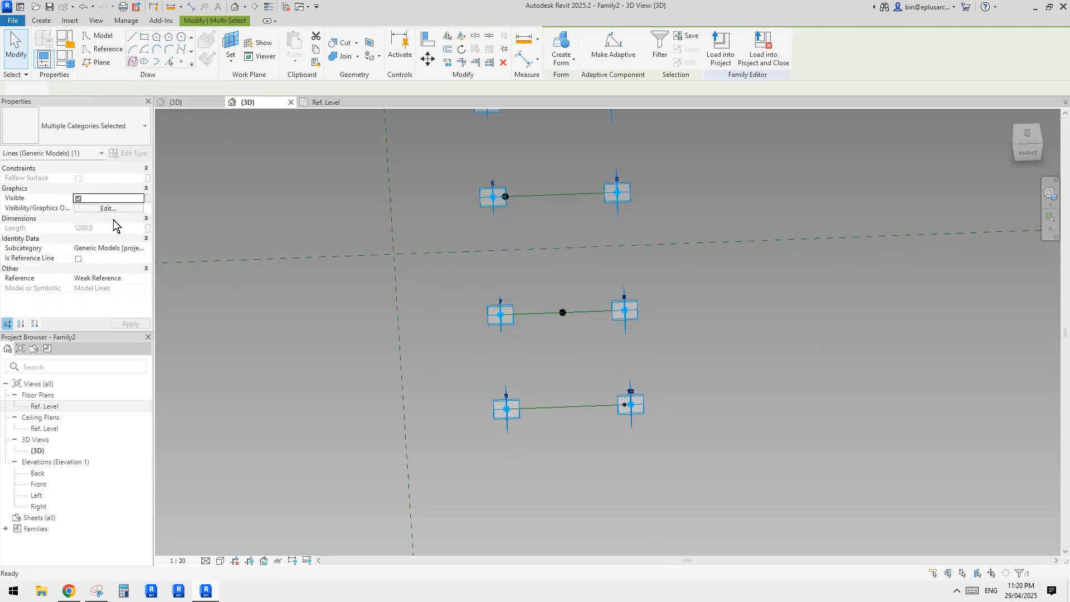
{"action": "left_click", "coordinate": [78, 259]}
{"action": "left_click_drag", "start_coordinate": [442, 357], "coordinate": [628, 436]}
{"action": "left_click", "coordinate": [133, 62]}
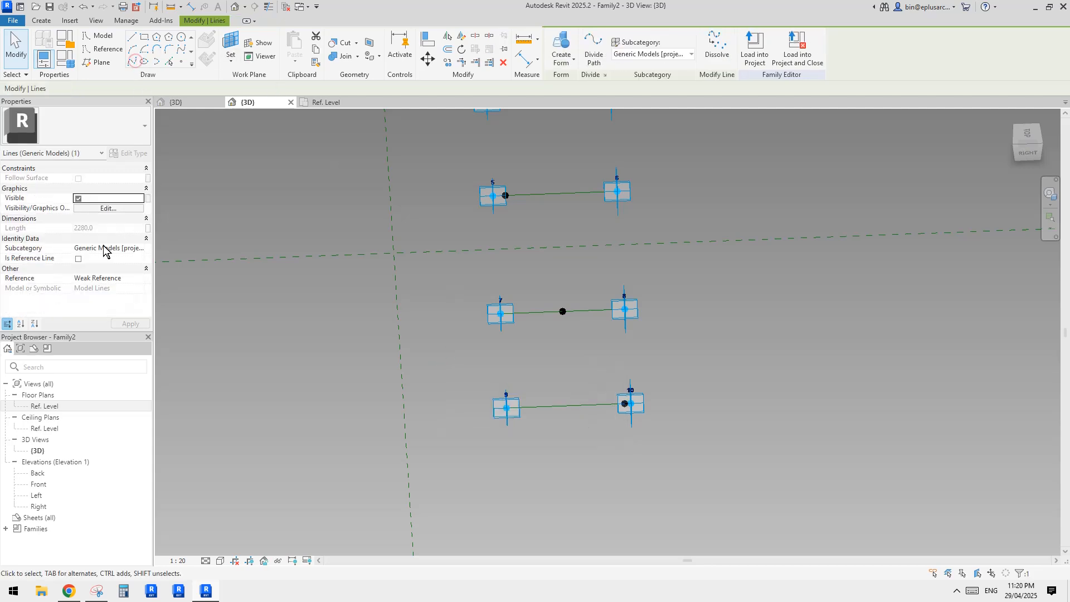
{"action": "left_click", "coordinate": [78, 258]}
{"action": "left_click", "coordinate": [585, 391]}
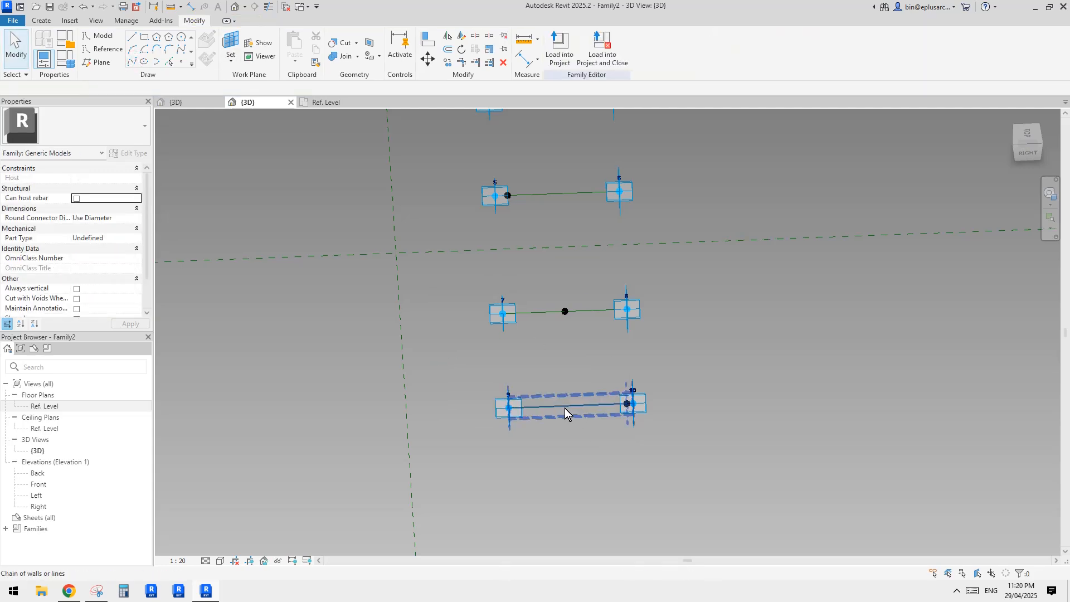
Examine the reference line between adaptive point 9 and its hosted point by cycling through the overlapping elements.
{"action": "left_click", "coordinate": [564, 408]}
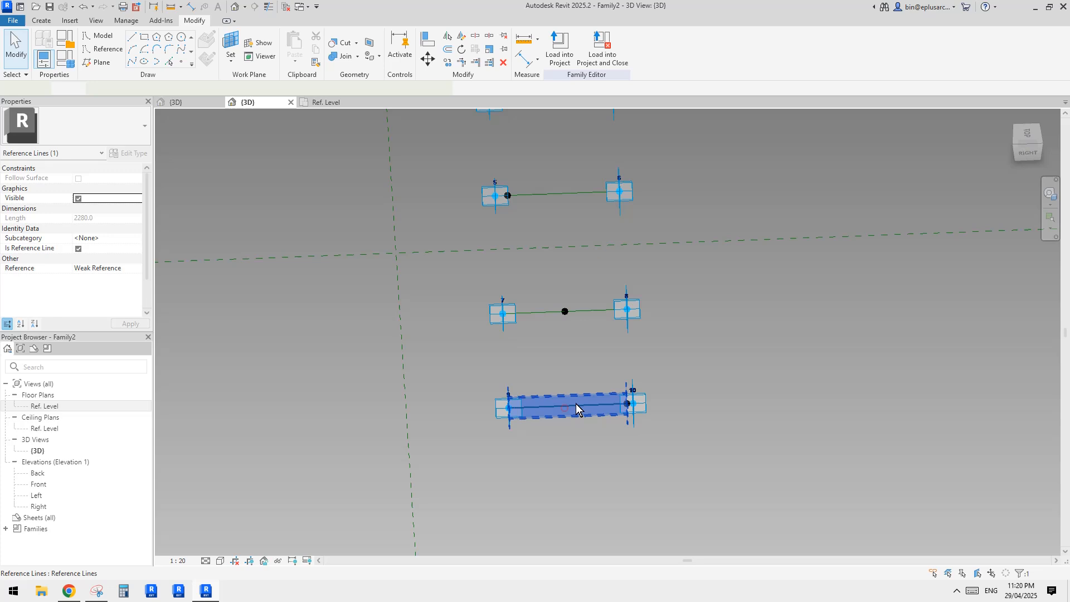
{"action": "left_click", "coordinate": [618, 466]}
{"action": "key", "text": "Tab"}
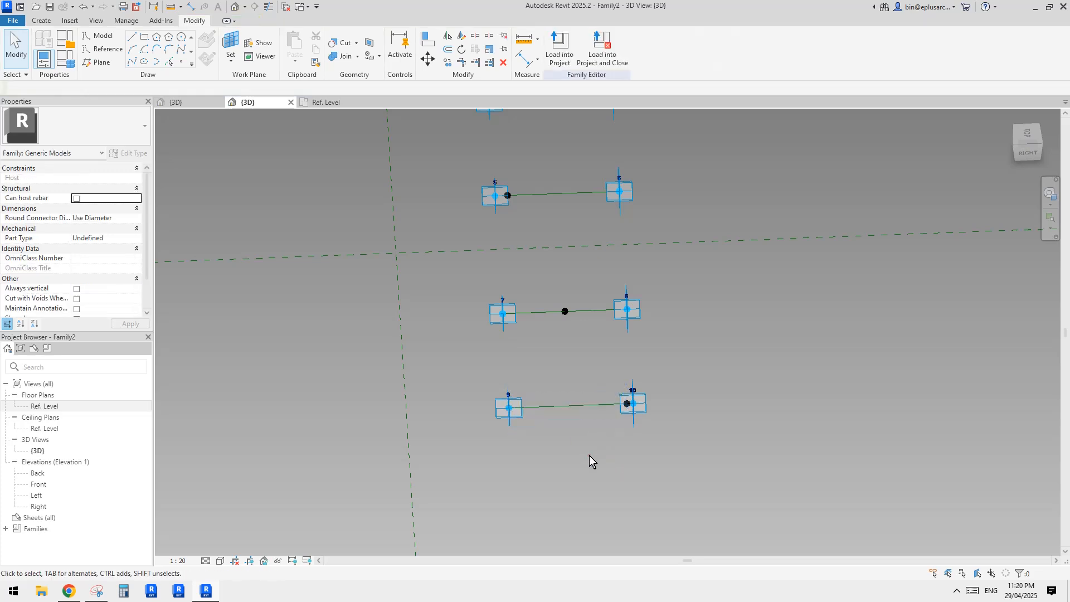
{"action": "key", "text": "Tab"}
{"action": "scroll", "coordinate": [571, 403], "scroll_direction": "up", "scroll_amount": 5}
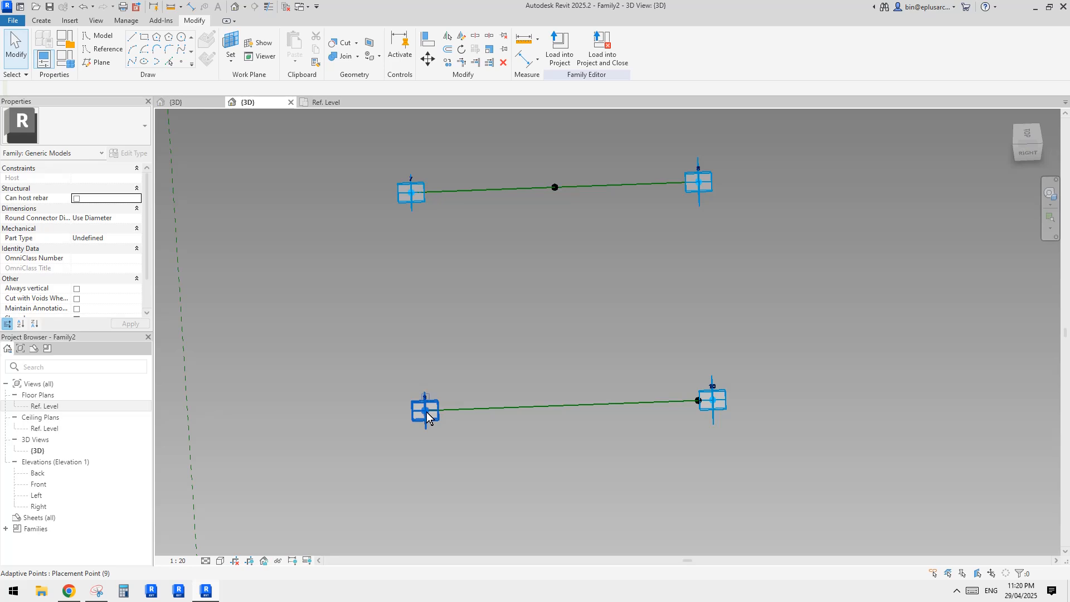
{"action": "middle_click_drag", "start_coordinate": [741, 412], "coordinate": [627, 412], "text": "shift"}
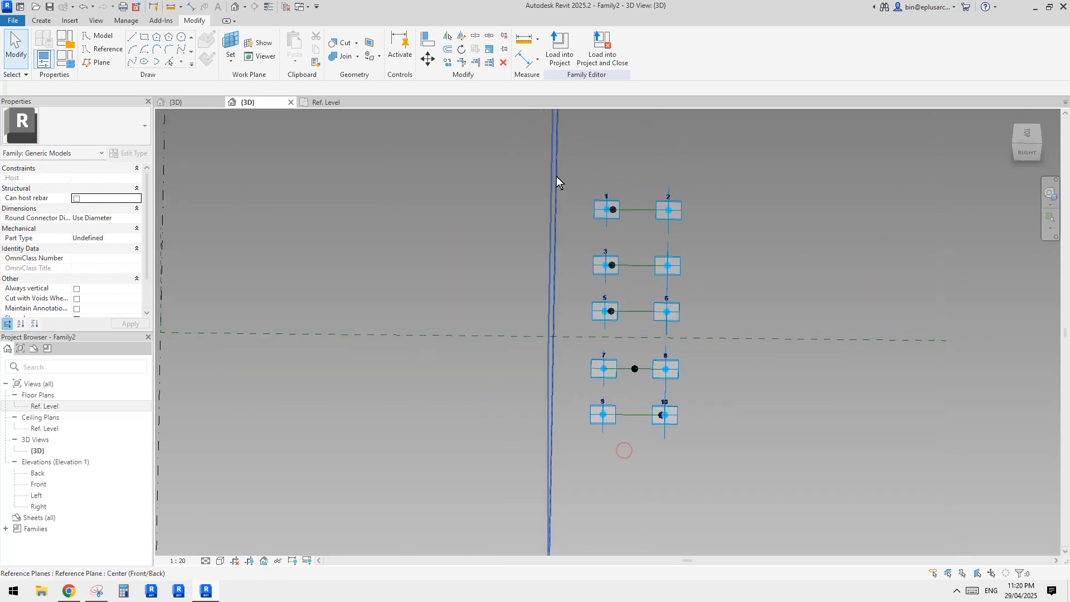
Select the five short reference lines with their adaptive and hosted points, and review the selected categories in the Filter without changing them.
{"action": "left_click_drag", "start_coordinate": [506, 172], "coordinate": [663, 432]}
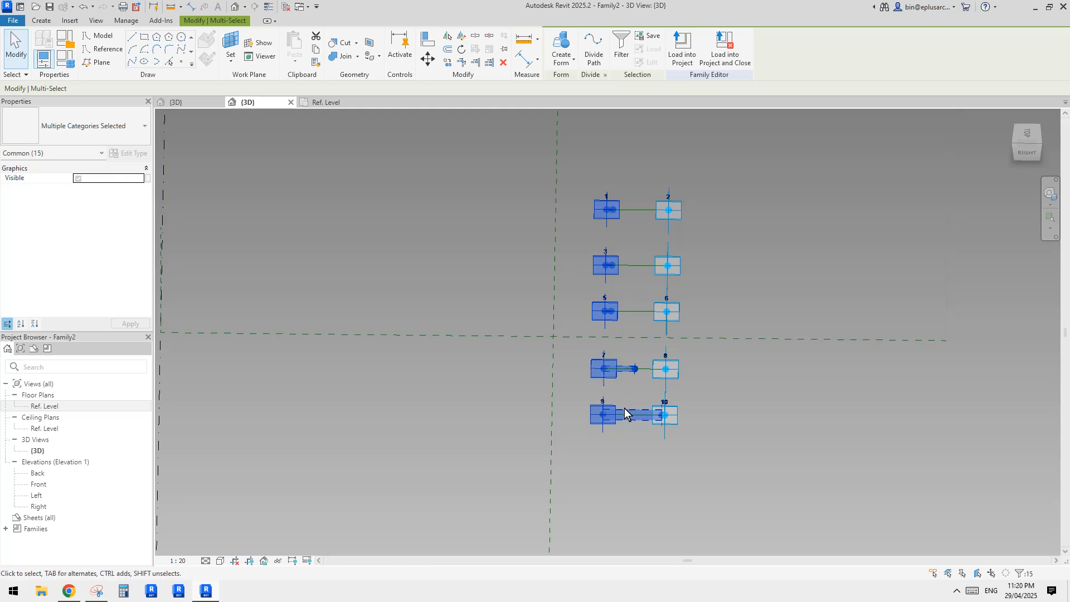
{"action": "scroll", "coordinate": [636, 232], "scroll_direction": "up", "scroll_amount": 3}
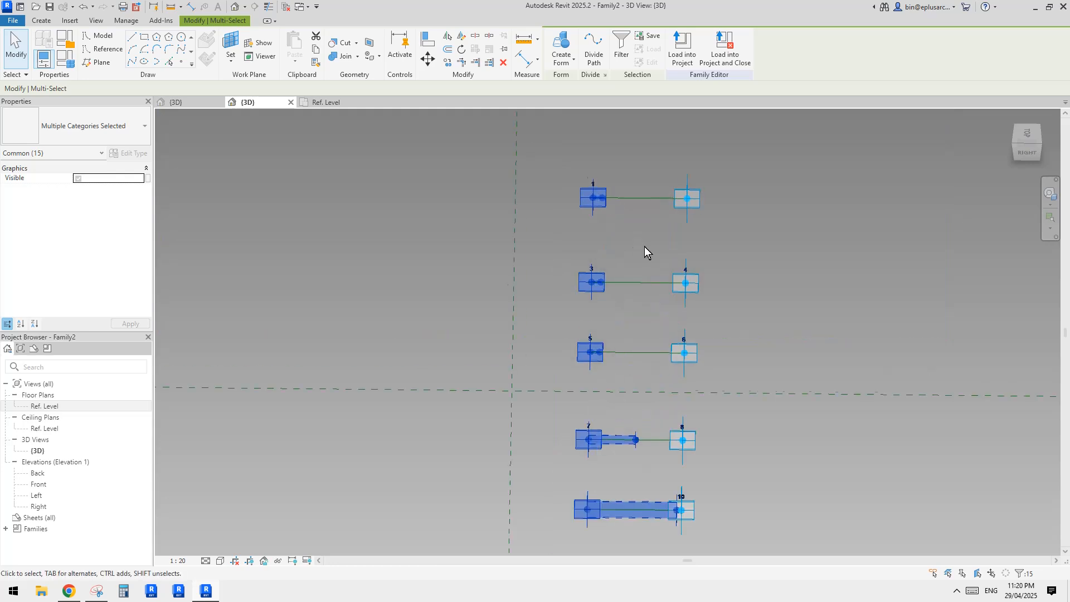
{"action": "middle_click_drag", "start_coordinate": [644, 247], "coordinate": [570, 204]}
{"action": "left_click", "coordinate": [623, 49]}
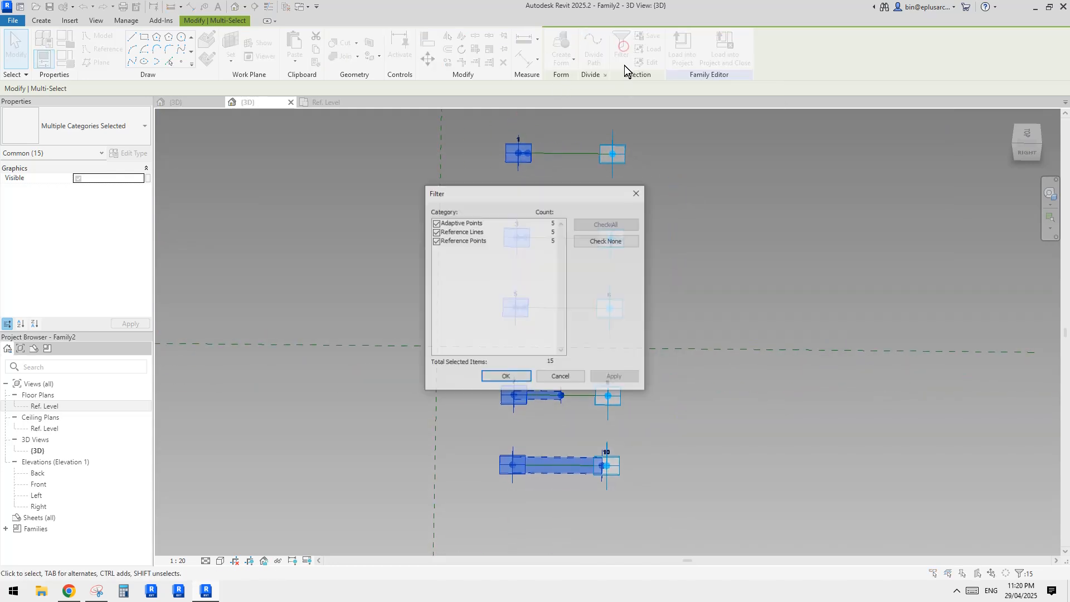
{"action": "left_click", "coordinate": [475, 233]}
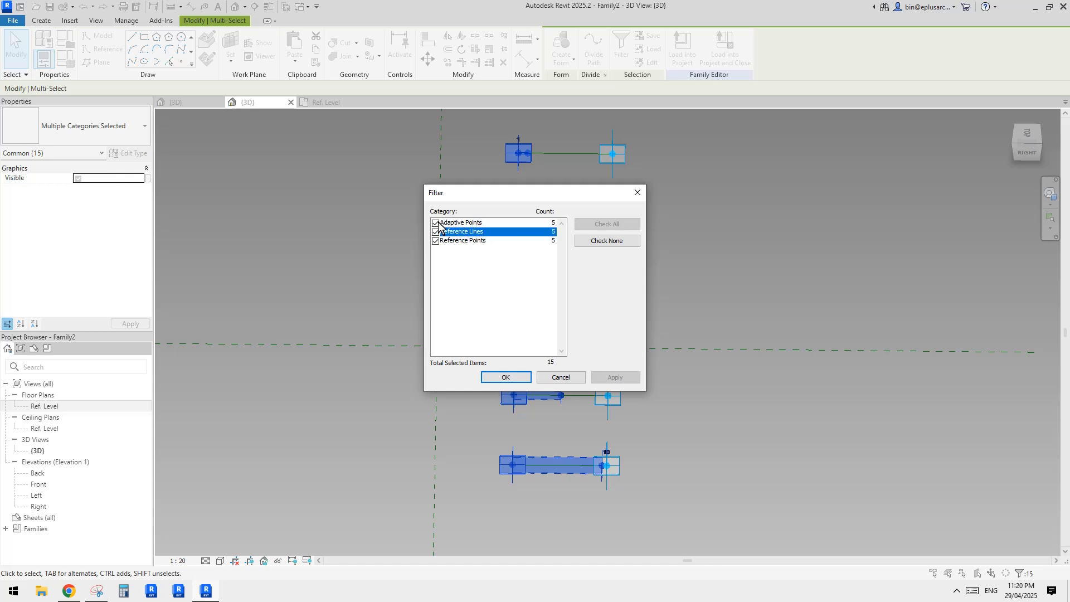
{"action": "left_click", "coordinate": [566, 380]}
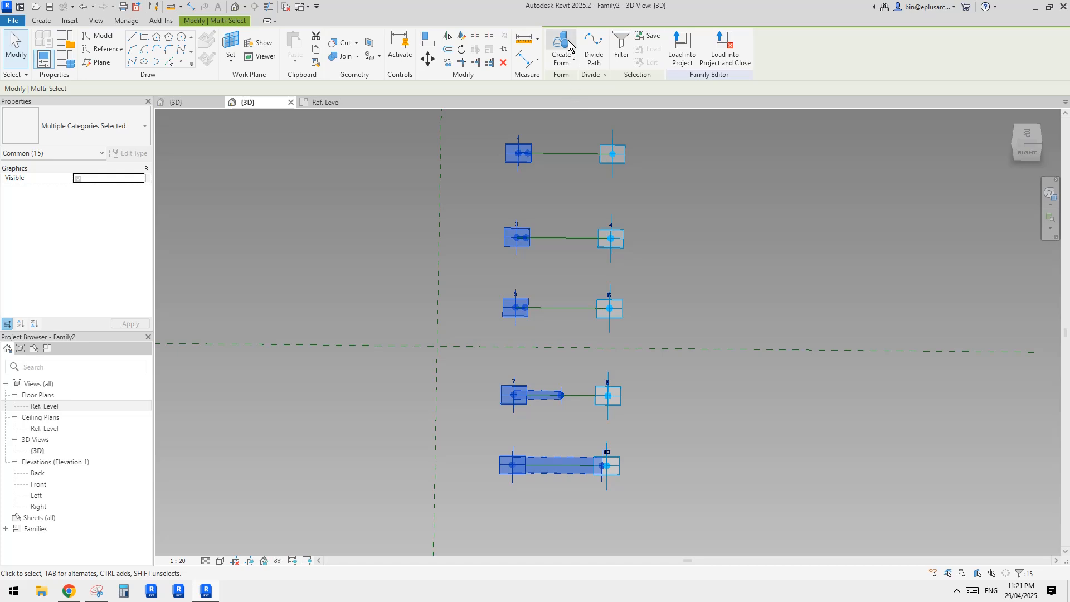
Create a form from the selected reference lines and points, and inspect the resulting fin surface.
{"action": "left_click", "coordinate": [567, 46]}
{"action": "middle_click_drag", "start_coordinate": [550, 319], "coordinate": [534, 335], "text": "shift"}
{"action": "middle_click_drag", "start_coordinate": [450, 210], "coordinate": [480, 247]}
{"action": "scroll", "coordinate": [456, 224], "scroll_direction": "up", "scroll_amount": 4}
{"action": "scroll", "coordinate": [482, 257], "scroll_direction": "up", "scroll_amount": 1}
{"action": "left_click", "coordinate": [486, 267]}
{"action": "scroll", "coordinate": [527, 286], "scroll_direction": "down", "scroll_amount": 3}
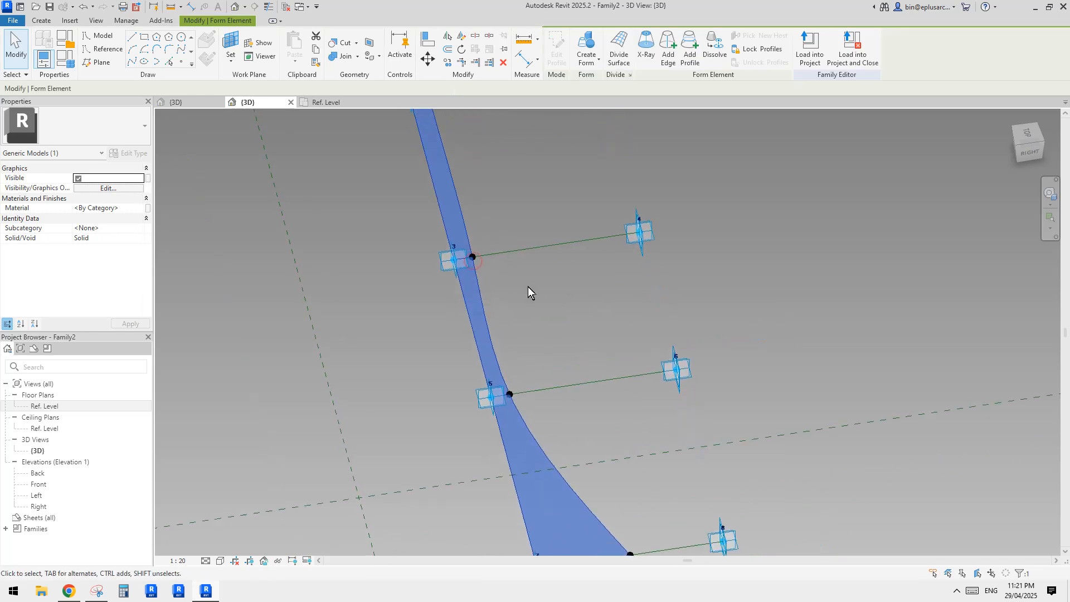
Set the normalized curve parameter of the hosted point on the 5–6 line to 0.15.
{"action": "middle_click_drag", "start_coordinate": [527, 287], "coordinate": [512, 258], "text": "shift"}
{"action": "middle_click_drag", "start_coordinate": [516, 305], "coordinate": [515, 333], "text": "shift"}
{"action": "left_click", "coordinate": [517, 326]}
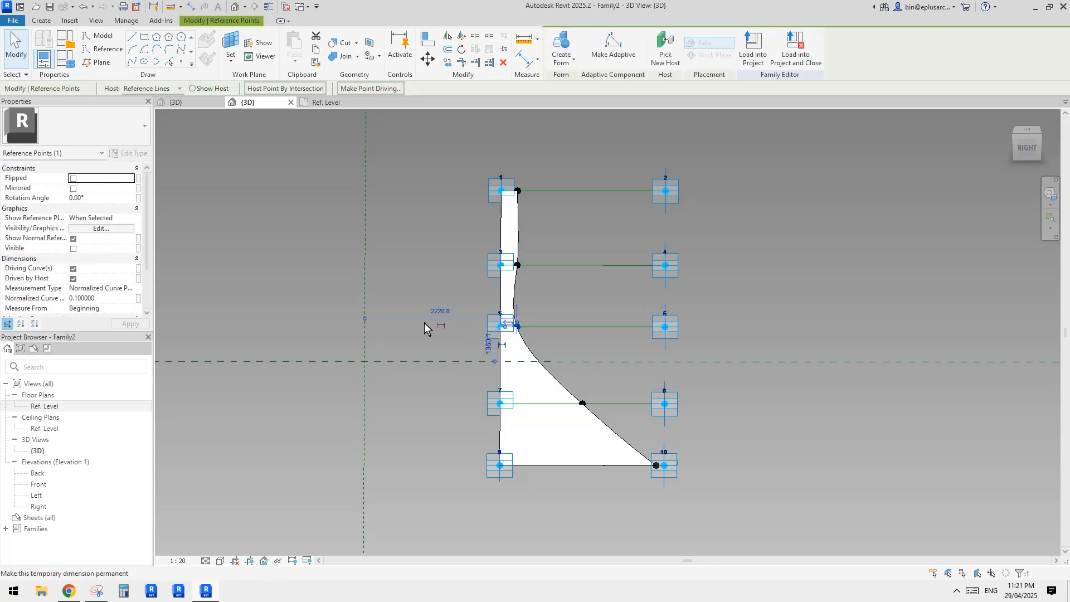
{"action": "left_click", "coordinate": [113, 298]}
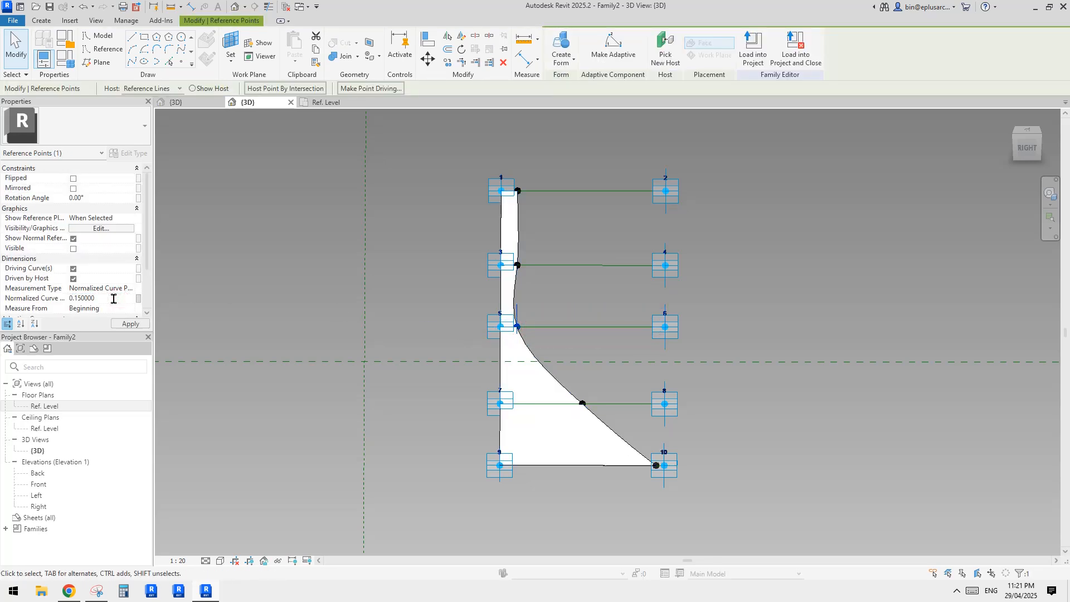
{"action": "left_click", "coordinate": [696, 345]}
Try to load the fin family into 20250428.rfa, overwriting the existing version, and switch to that file's 3D view.
{"action": "middle_click_drag", "start_coordinate": [695, 345], "coordinate": [595, 291], "text": "shift"}
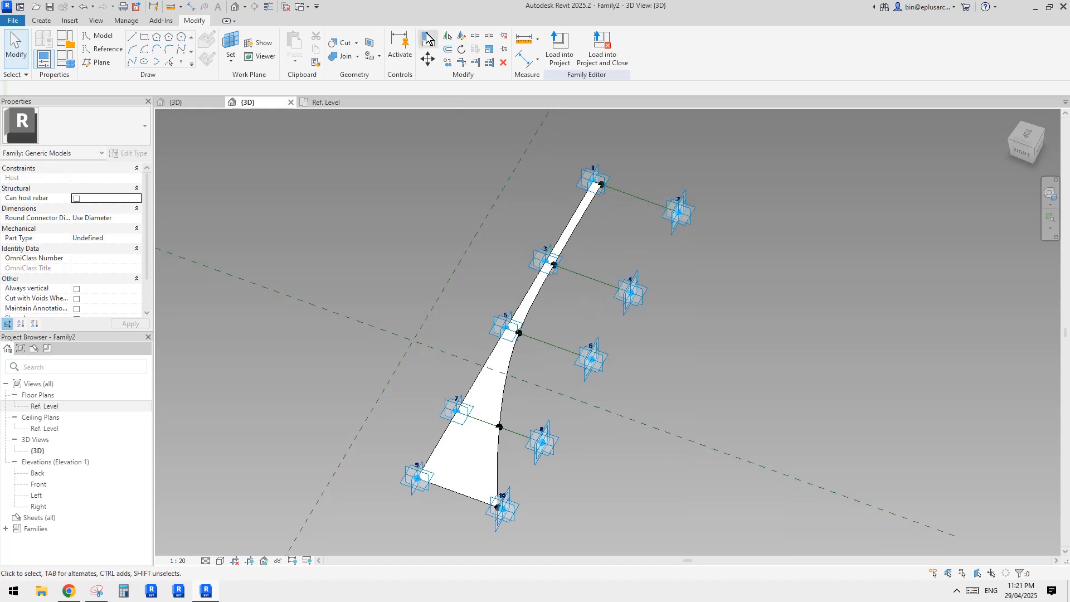
{"action": "left_click", "coordinate": [559, 50]}
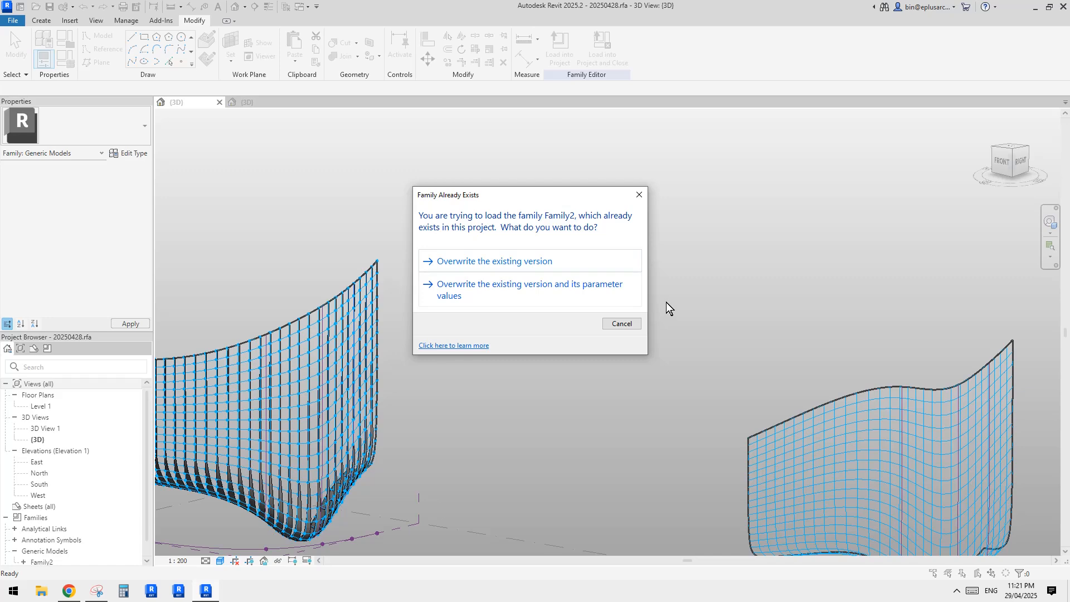
{"action": "key", "text": "Return"}
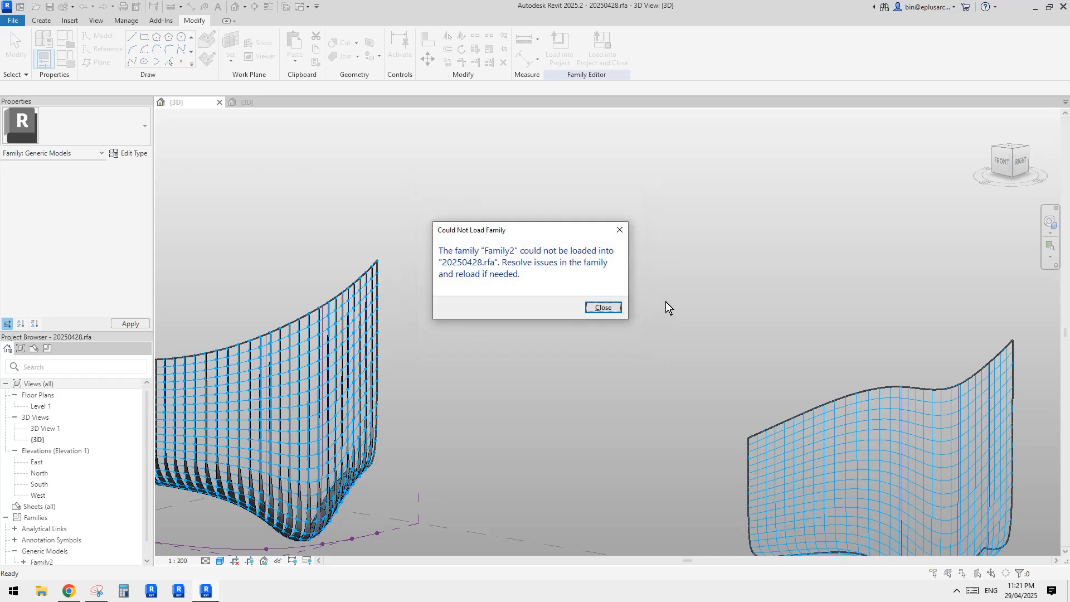
{"action": "key", "text": "Return"}
{"action": "left_click", "coordinate": [184, 102]}
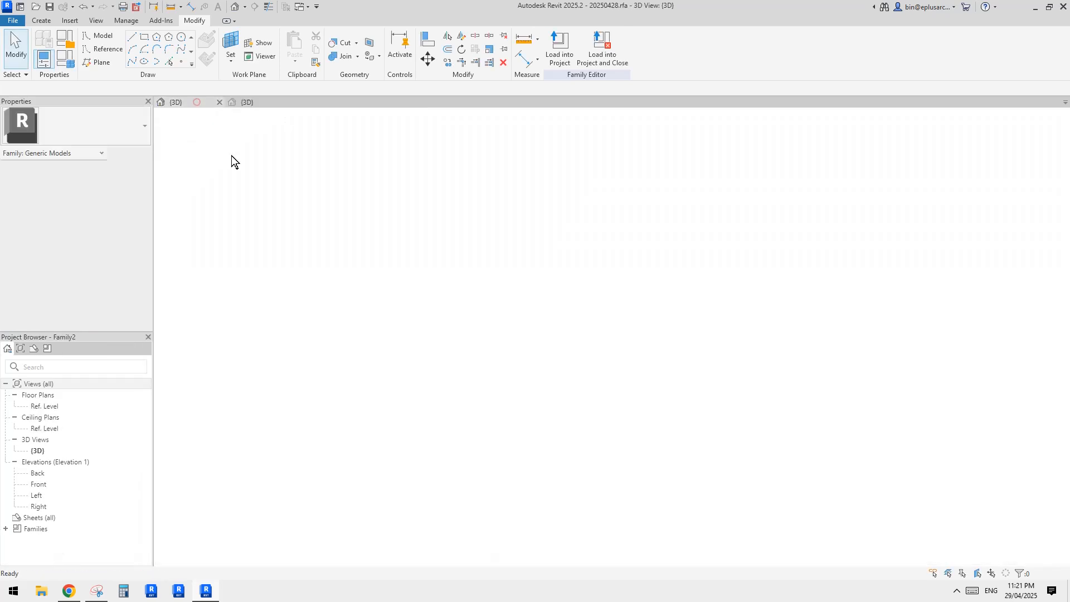
Check which family the existing facade fins in 20250428.rfa use, and compare it with the open fin family.
{"action": "middle_click_drag", "start_coordinate": [312, 407], "coordinate": [588, 290]}
{"action": "scroll", "coordinate": [559, 309], "scroll_direction": "up", "scroll_amount": 2}
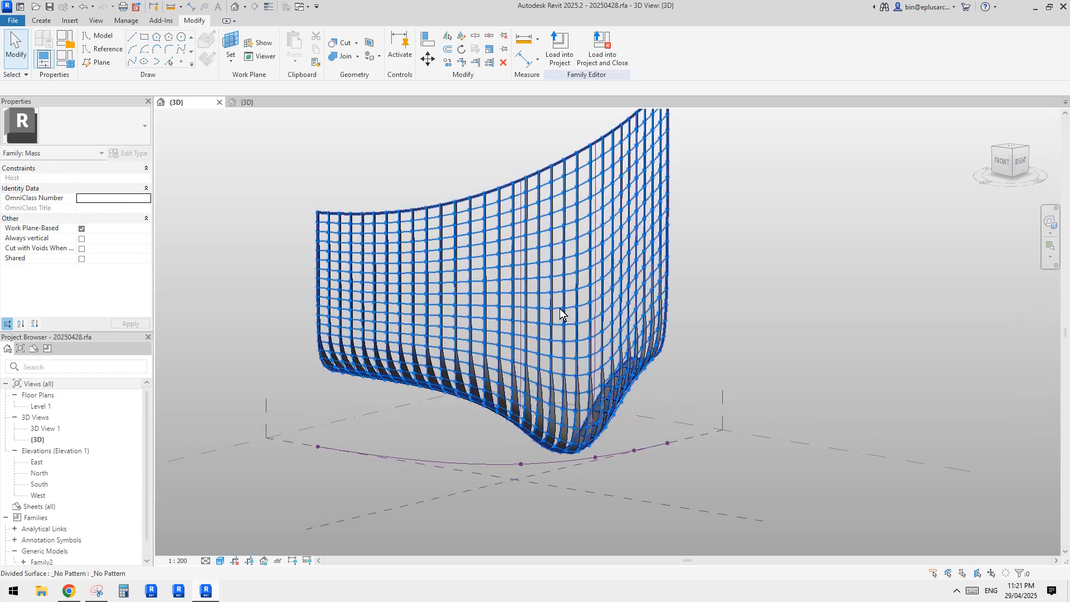
{"action": "left_click", "coordinate": [561, 312]}
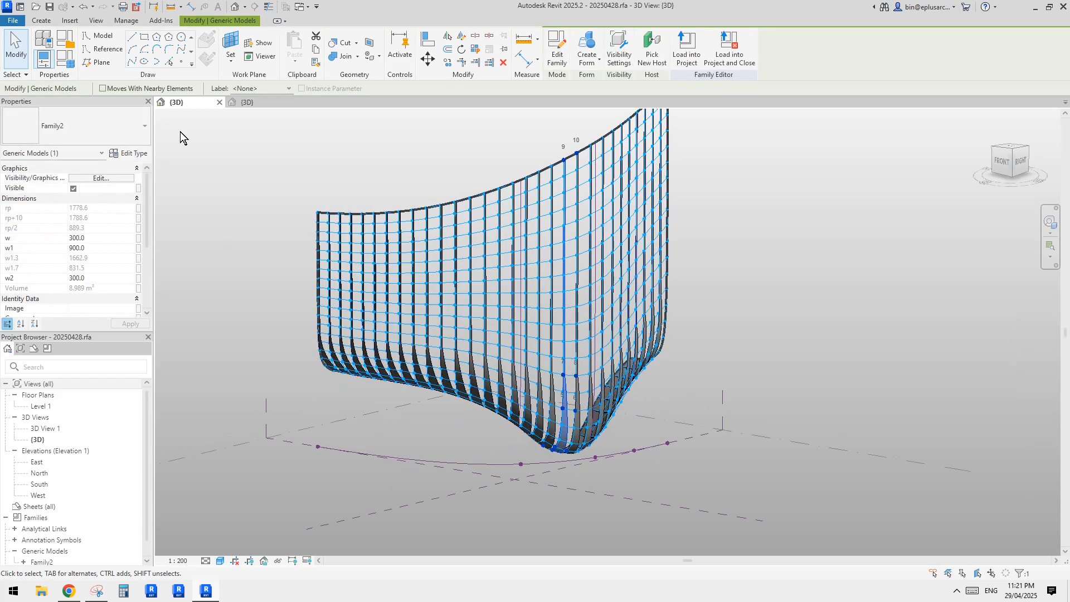
{"action": "left_click", "coordinate": [249, 102]}
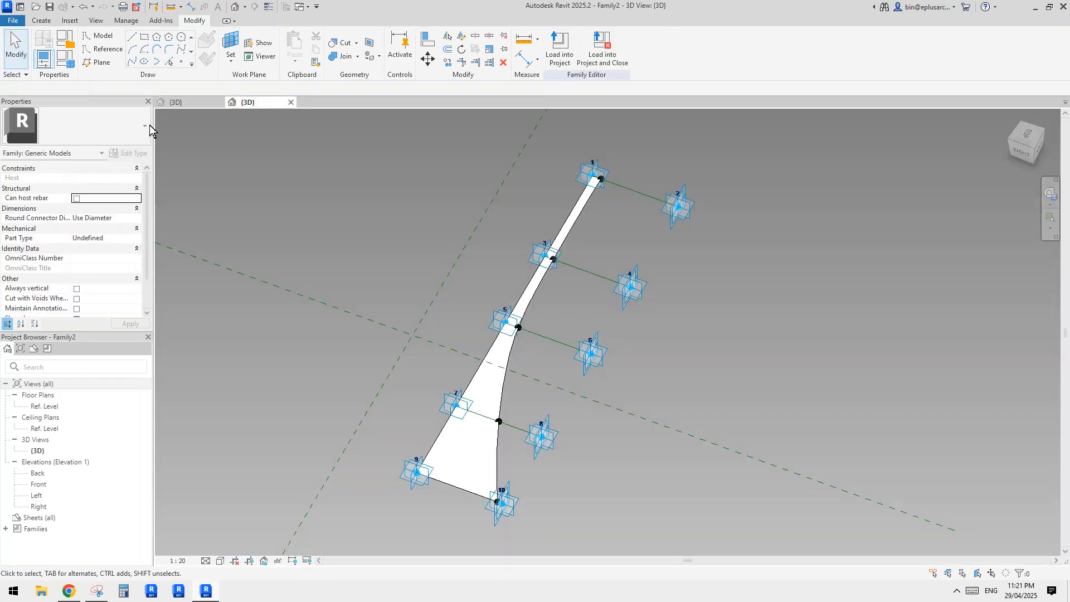
{"action": "left_click", "coordinate": [173, 103]}
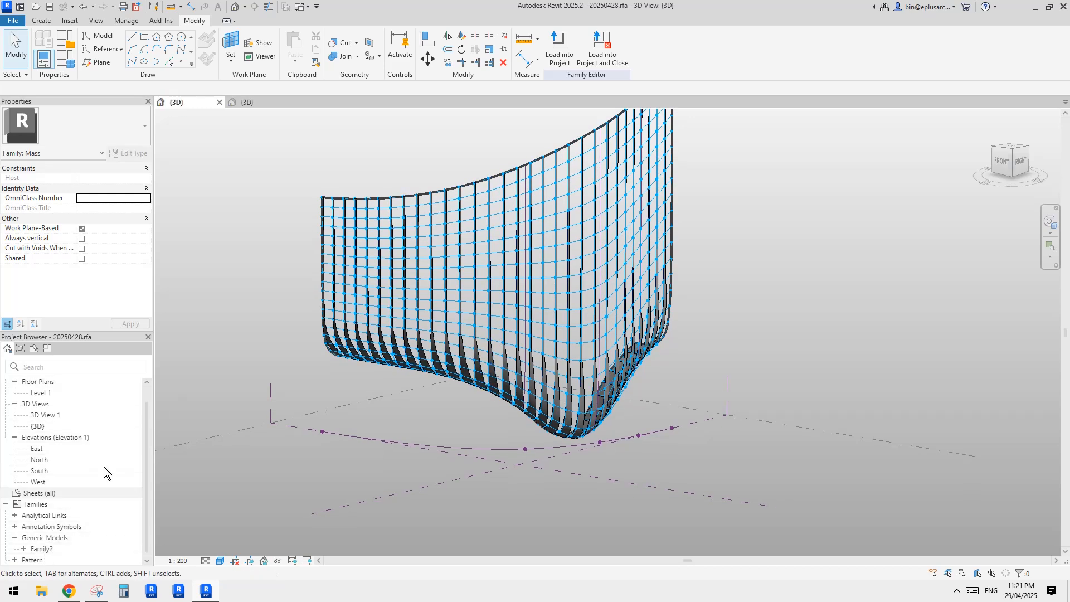
{"action": "left_click", "coordinate": [257, 102]}
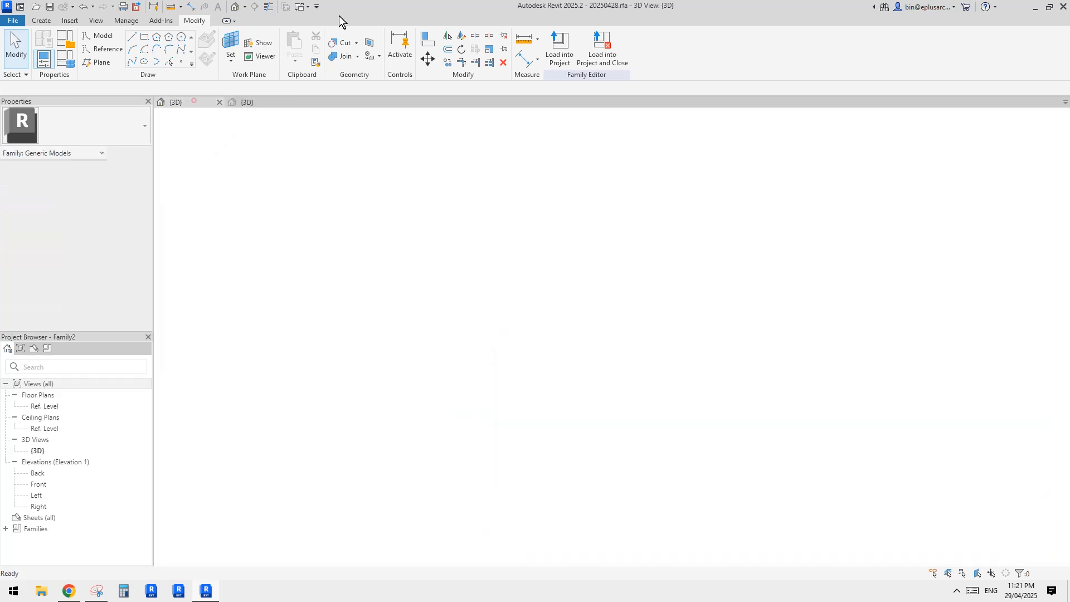
Rename the Family2 generic model family already loaded in 20250428.rfa to "a".
{"action": "left_click", "coordinate": [40, 551]}
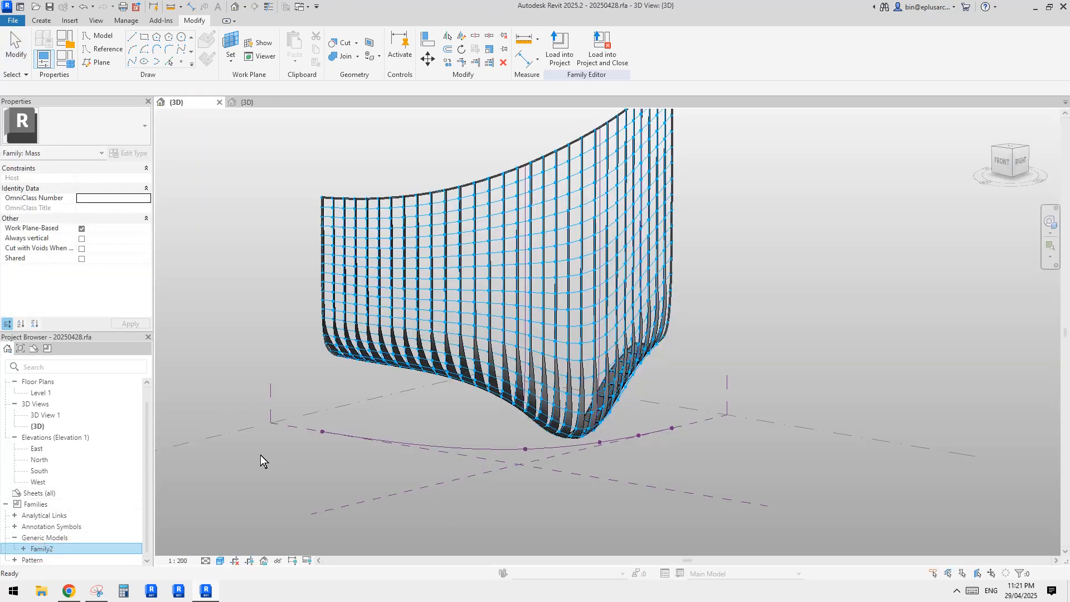
{"action": "left_click", "coordinate": [23, 549]}
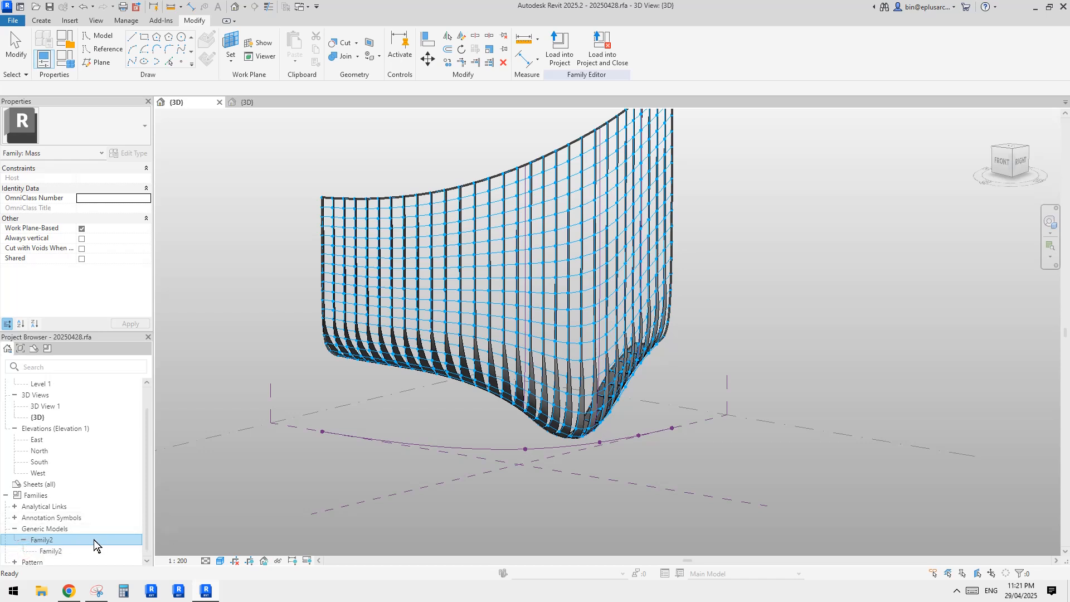
{"action": "right_click", "coordinate": [49, 540]}
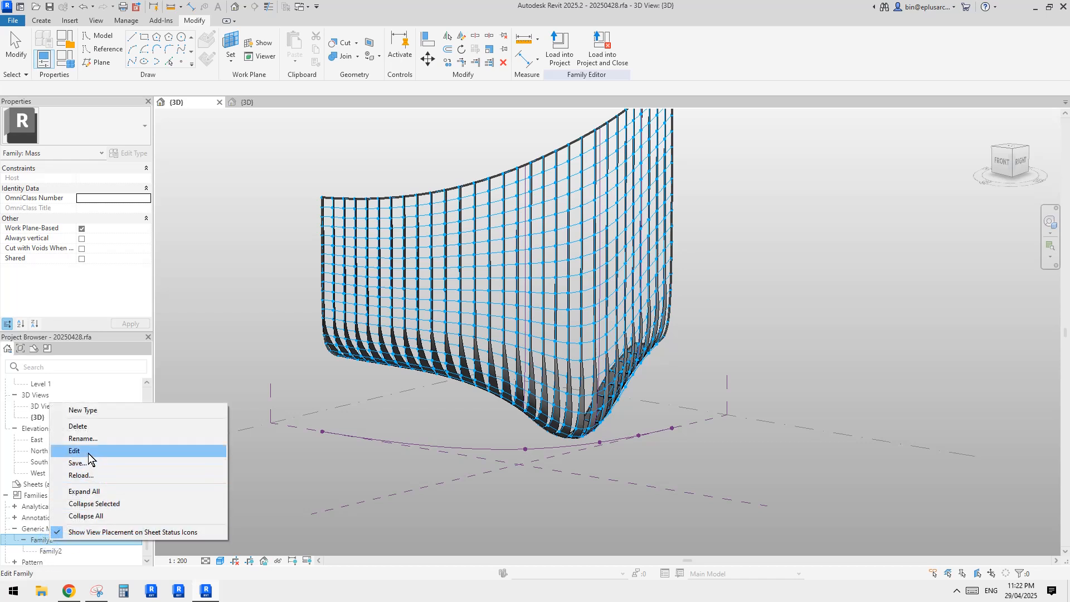
{"action": "left_click", "coordinate": [89, 438]}
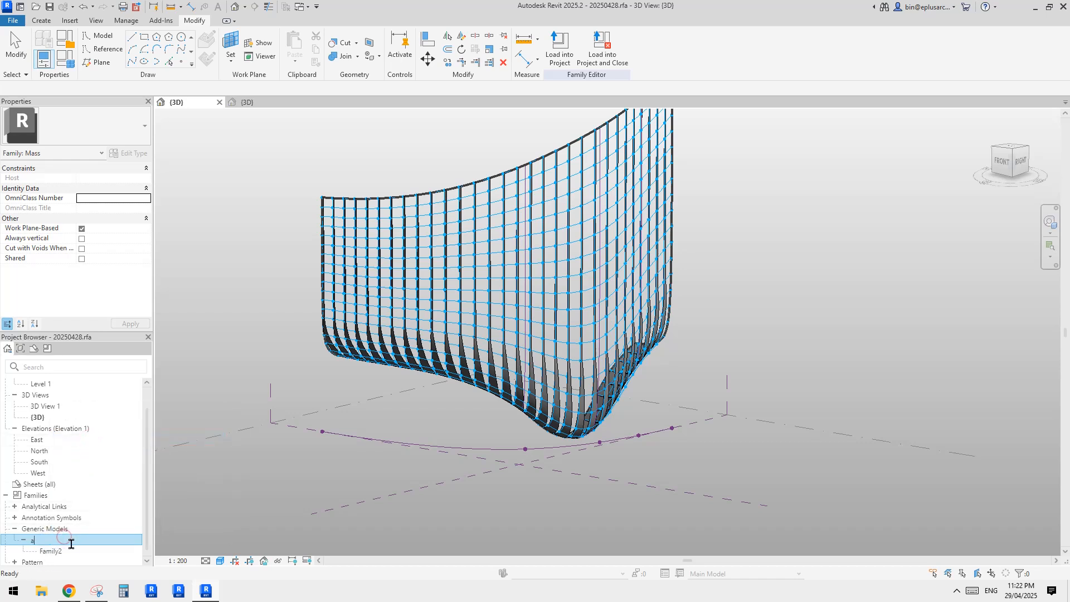
{"action": "type", "text": "a"}
{"action": "key", "text": "Return"}
{"action": "left_click", "coordinate": [284, 474]}
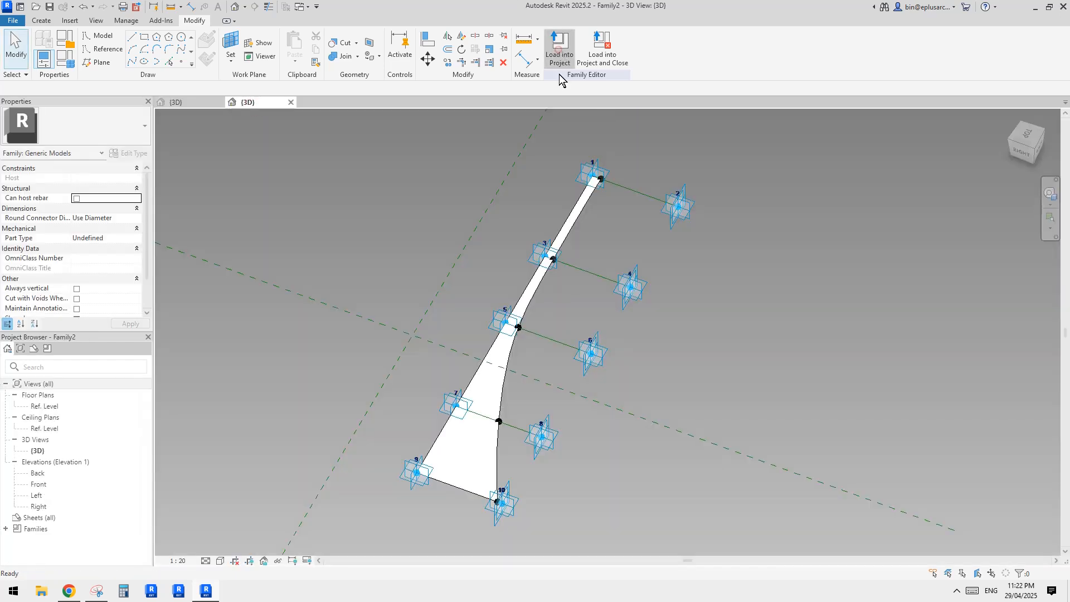
Load the new Family2 fin into 20250428.rfa, leave component placement, and bring the bare divided surface into view.
{"action": "left_click", "coordinate": [559, 61]}
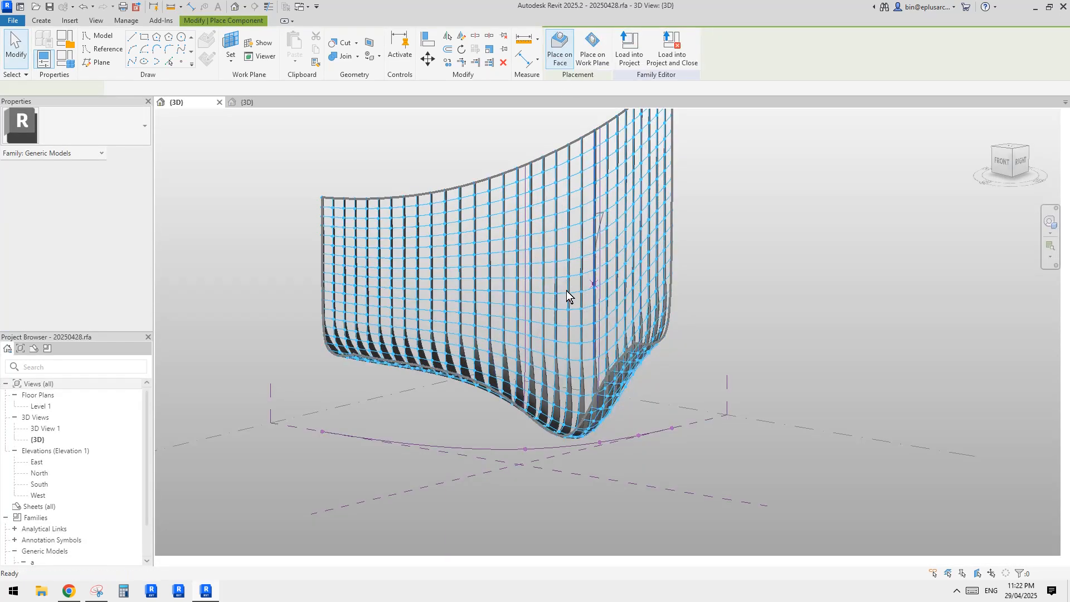
{"action": "key", "text": "Escape"}
{"action": "scroll", "coordinate": [569, 297], "scroll_direction": "down", "scroll_amount": 5}
{"action": "middle_click_drag", "start_coordinate": [651, 330], "coordinate": [394, 264]}
{"action": "scroll", "coordinate": [767, 250], "scroll_direction": "up", "scroll_amount": 5}
{"action": "middle_click_drag", "start_coordinate": [845, 215], "coordinate": [746, 263]}
{"action": "middle_click_drag", "start_coordinate": [649, 268], "coordinate": [626, 218]}
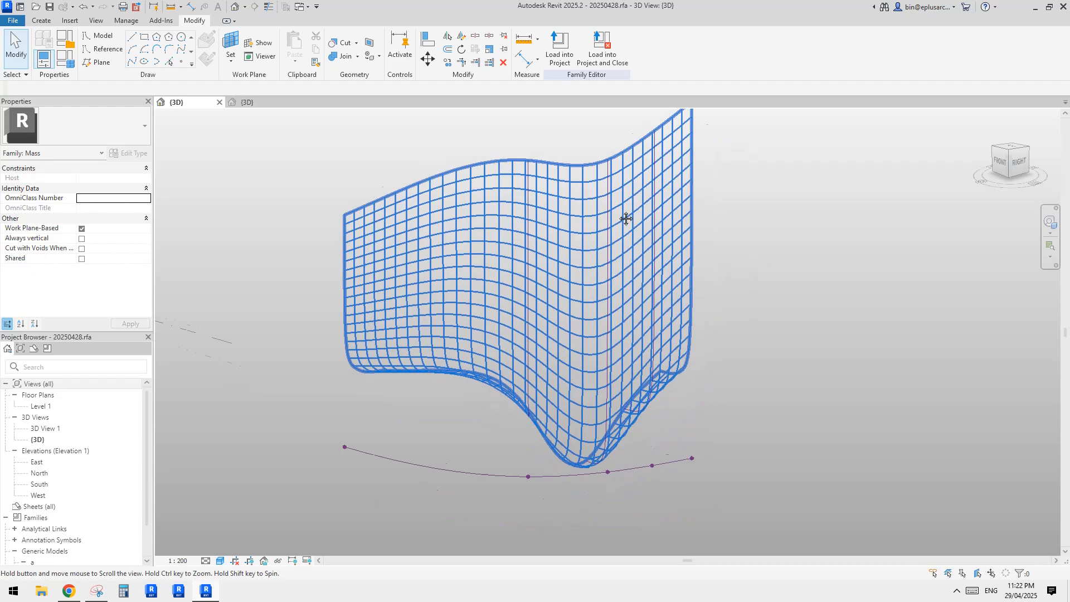
{"action": "left_click", "coordinate": [585, 239]}
{"action": "middle_click_drag", "start_coordinate": [633, 268], "coordinate": [457, 278], "text": "shift"}
{"action": "left_click", "coordinate": [48, 21]}
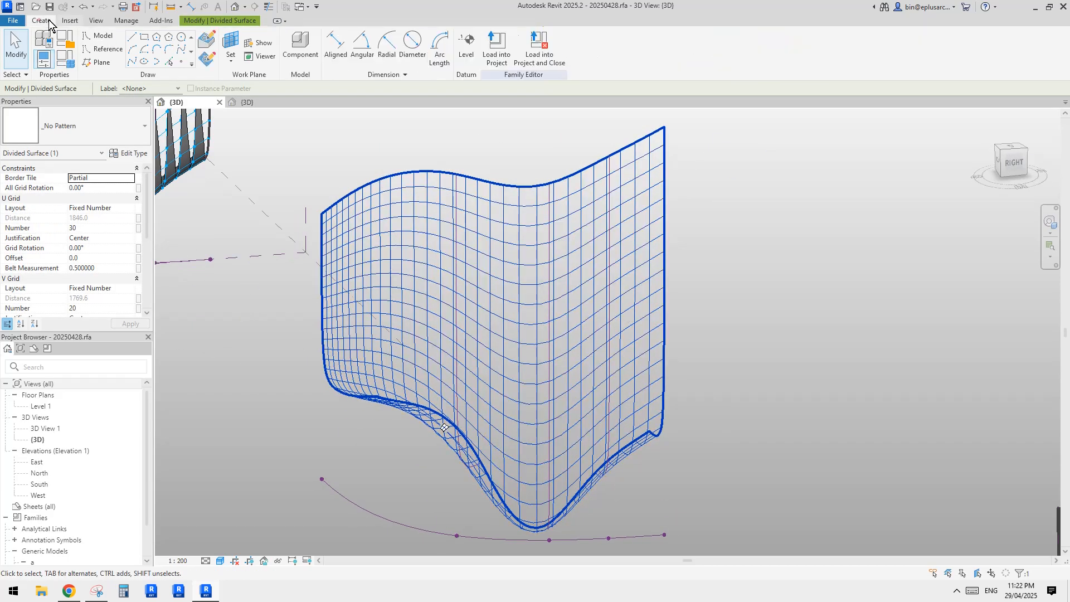
{"action": "left_click", "coordinate": [300, 46]}
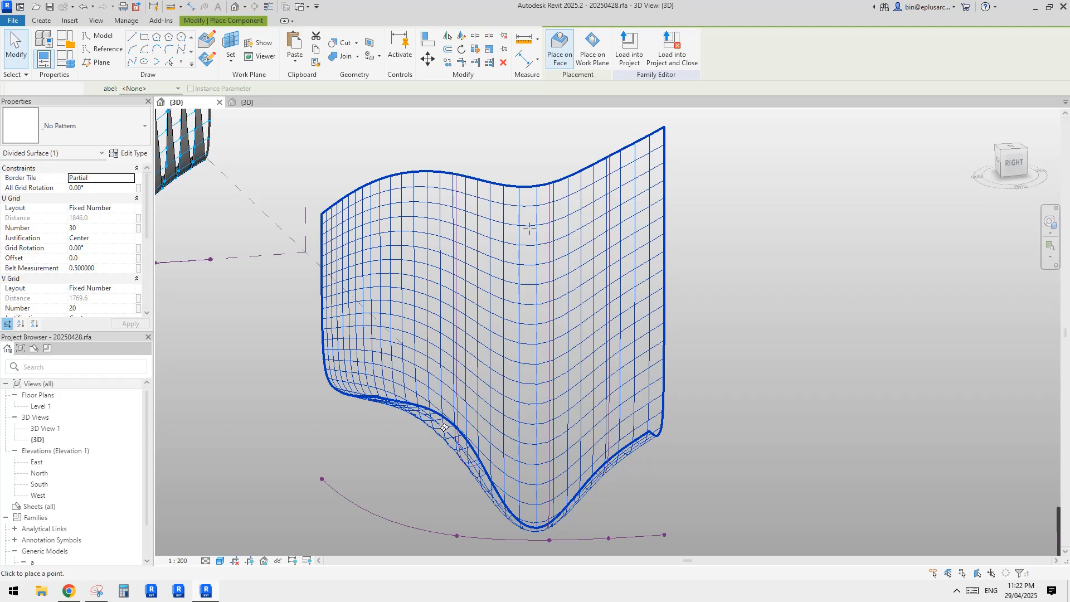
{"action": "key", "text": "Escape"}
{"action": "key", "text": "Escape"}
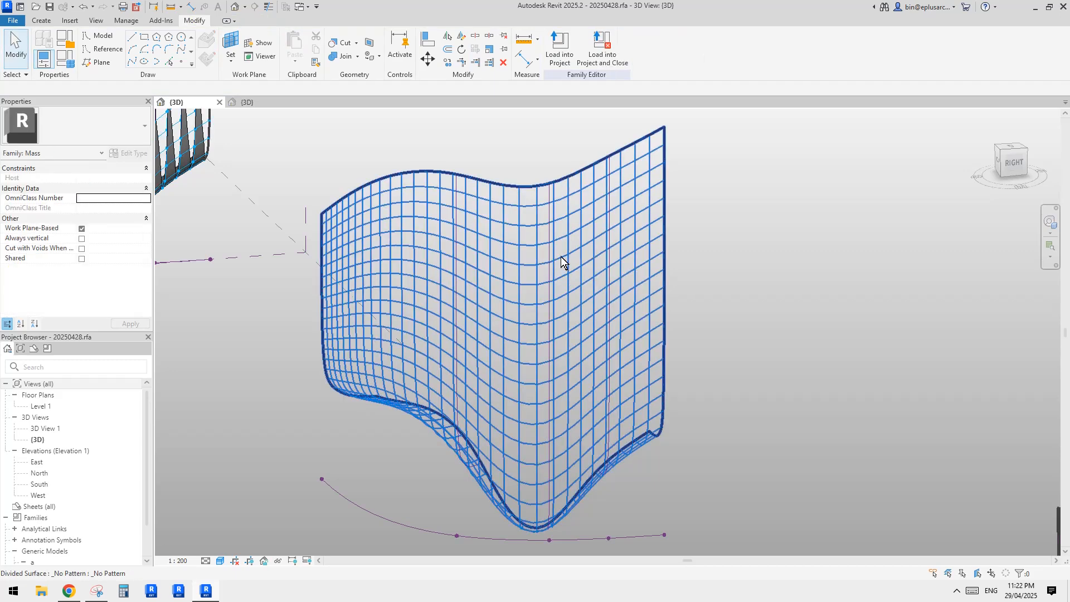
Turn on node display in the surface representation of the bare divided surface.
{"action": "left_click", "coordinate": [561, 258]}
{"action": "middle_click_drag", "start_coordinate": [561, 258], "coordinate": [596, 242], "text": "shift"}
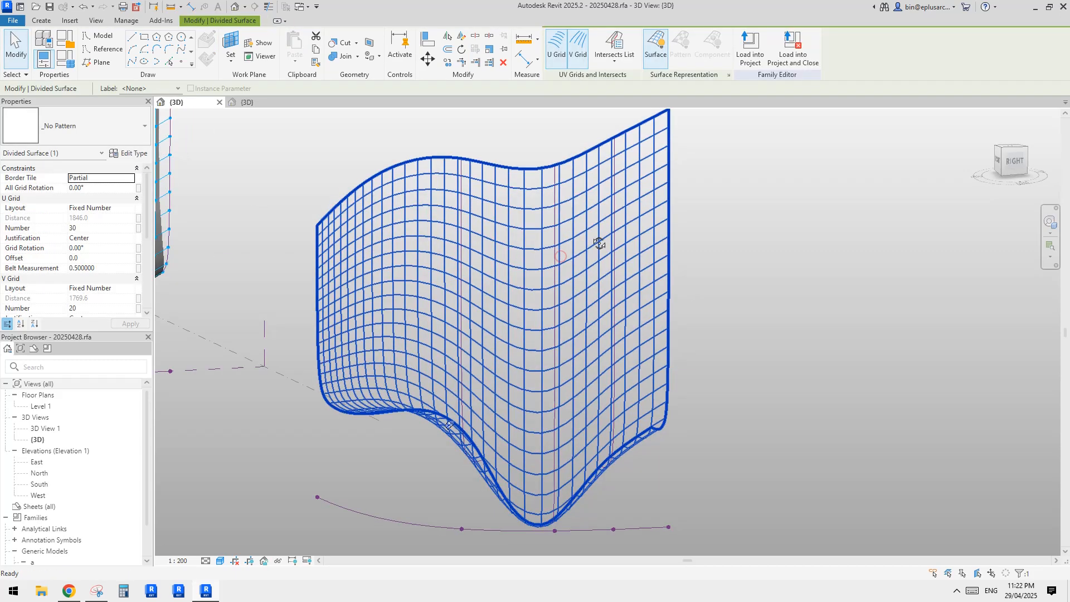
{"action": "left_click", "coordinate": [728, 76]}
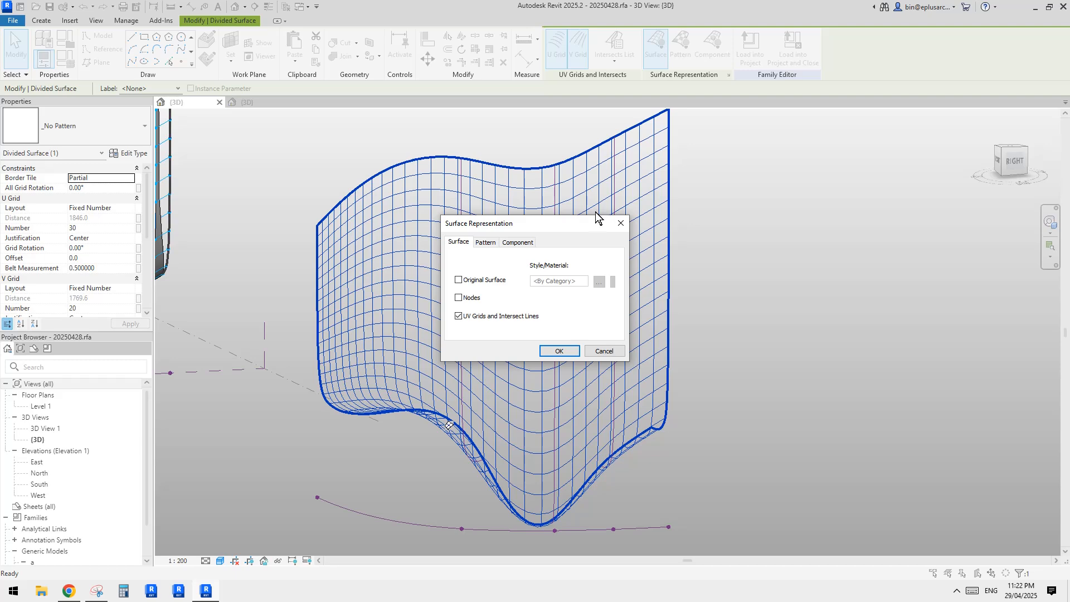
{"action": "left_click", "coordinate": [558, 351]}
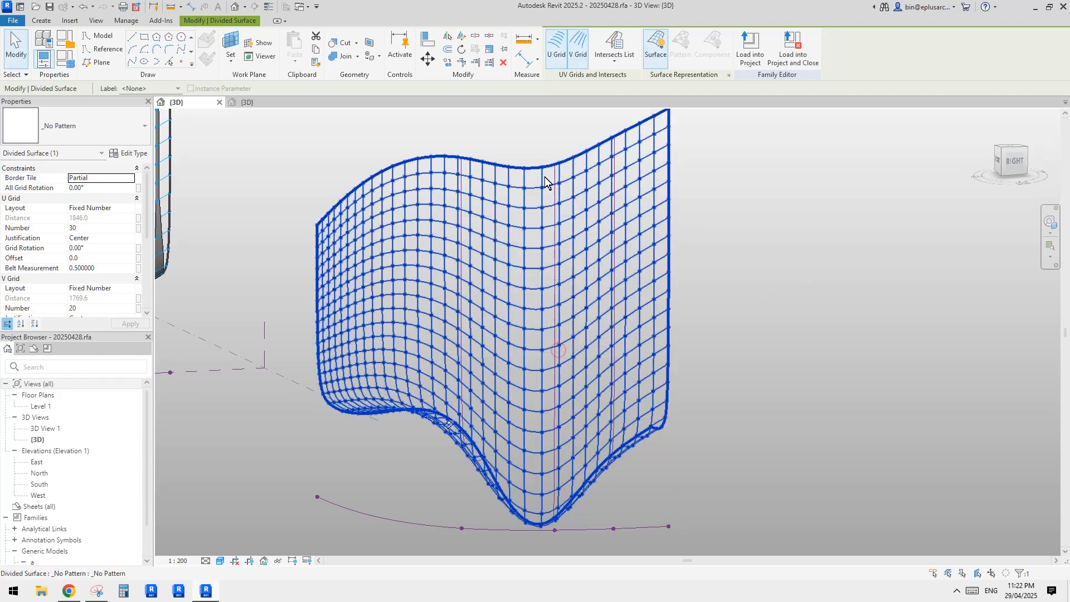
Place one Family2 fin on ten surface nodes, picking five pairs downward along two neighbouring vertical grid lines.
{"action": "left_click", "coordinate": [54, 24]}
{"action": "left_click", "coordinate": [300, 46]}
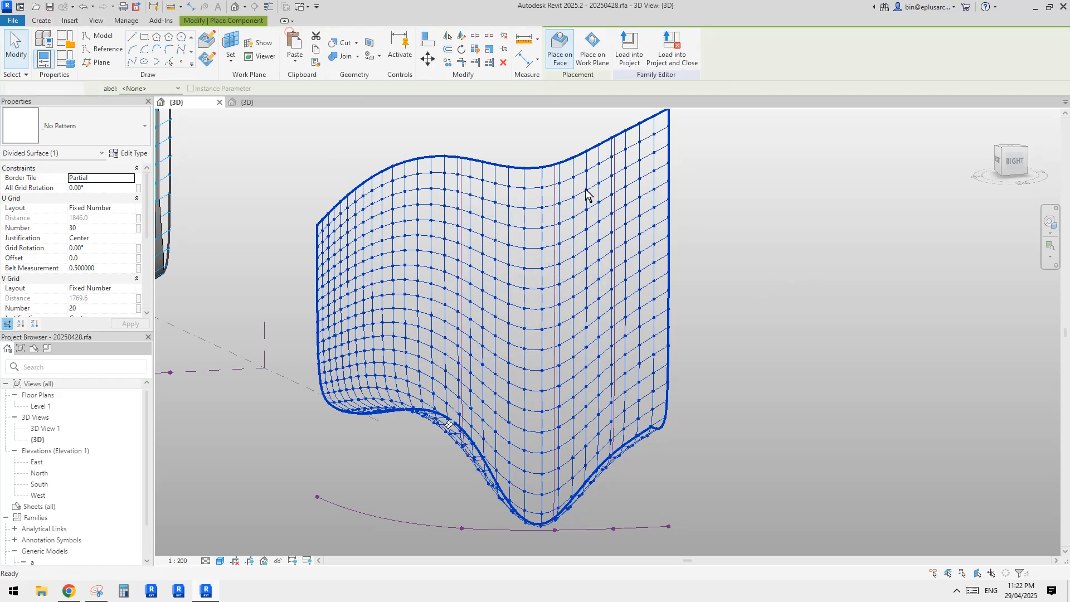
{"action": "left_click", "coordinate": [558, 162]}
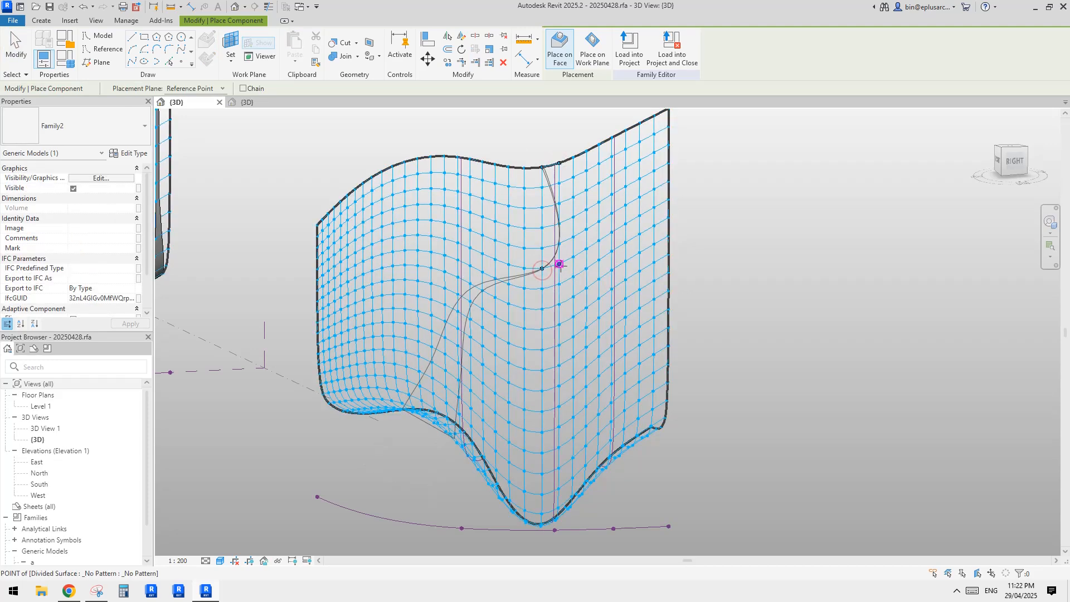
{"action": "left_click", "coordinate": [559, 264]}
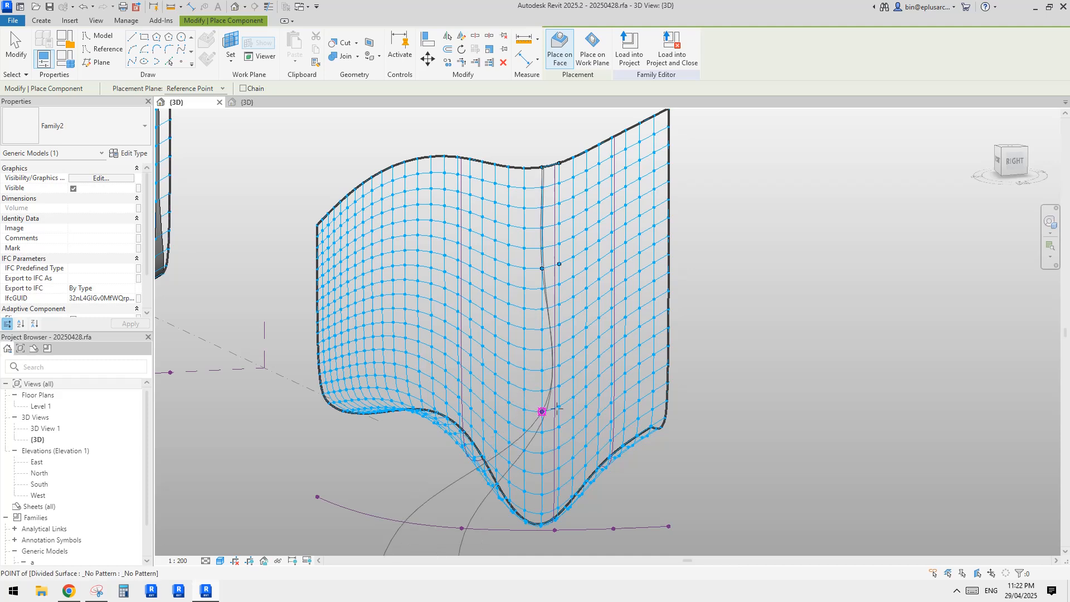
{"action": "left_click", "coordinate": [556, 409]}
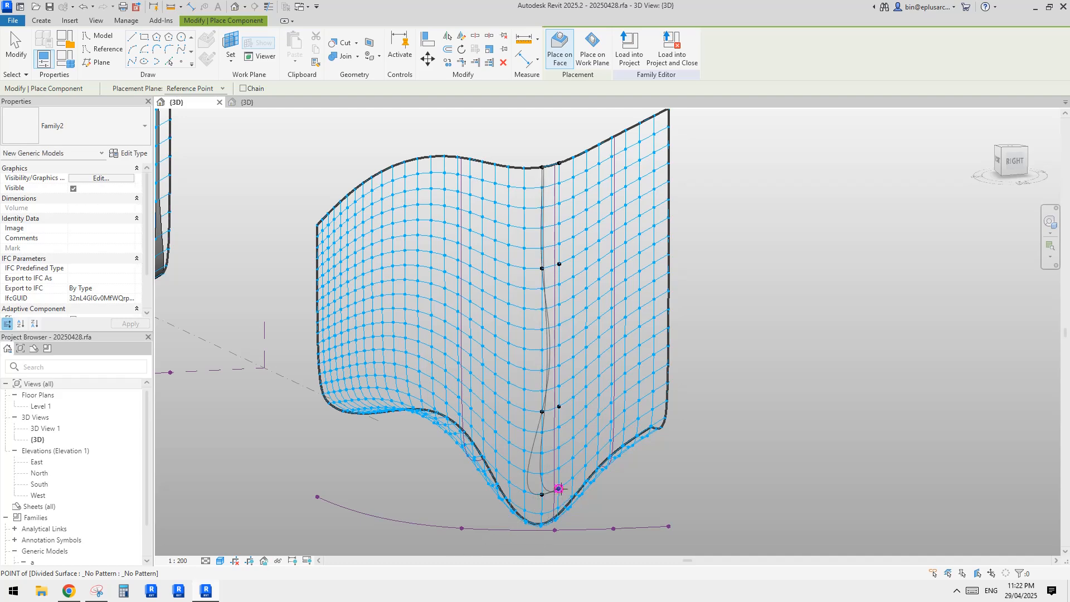
{"action": "middle_click_drag", "start_coordinate": [580, 439], "coordinate": [571, 362], "text": "shift"}
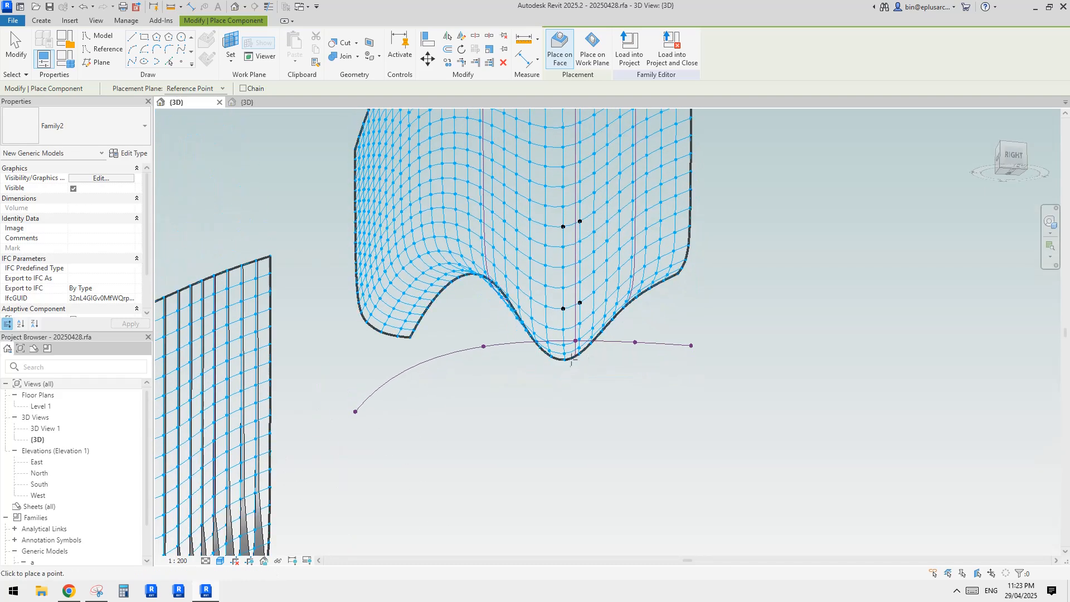
{"action": "key", "text": "Escape"}
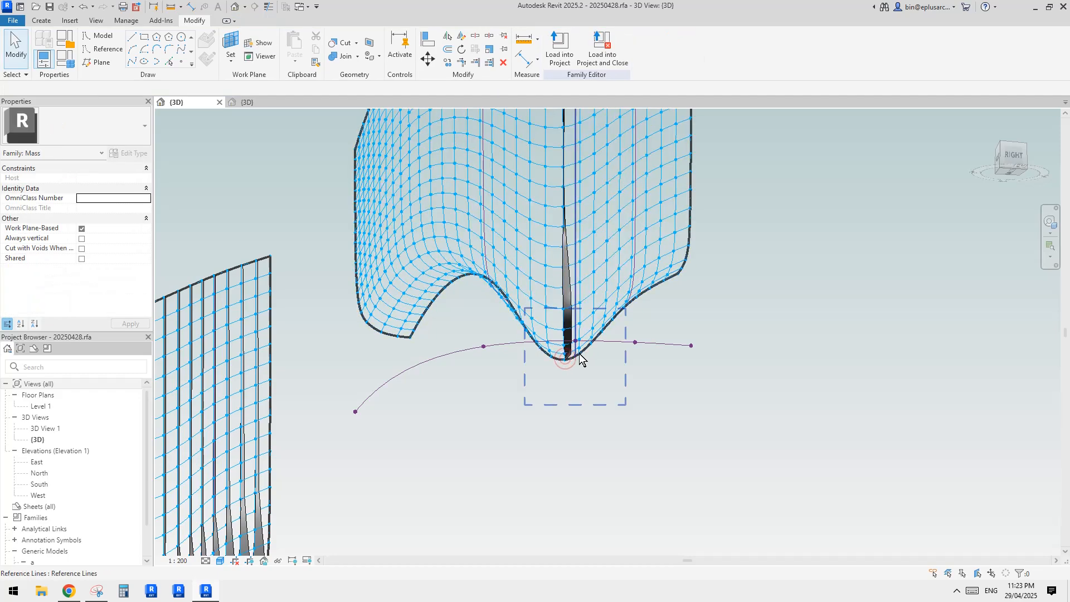
Examine the placed fin's lower end and the position of its placement point 10 relative to the surface edge.
{"action": "left_click", "coordinate": [571, 299]}
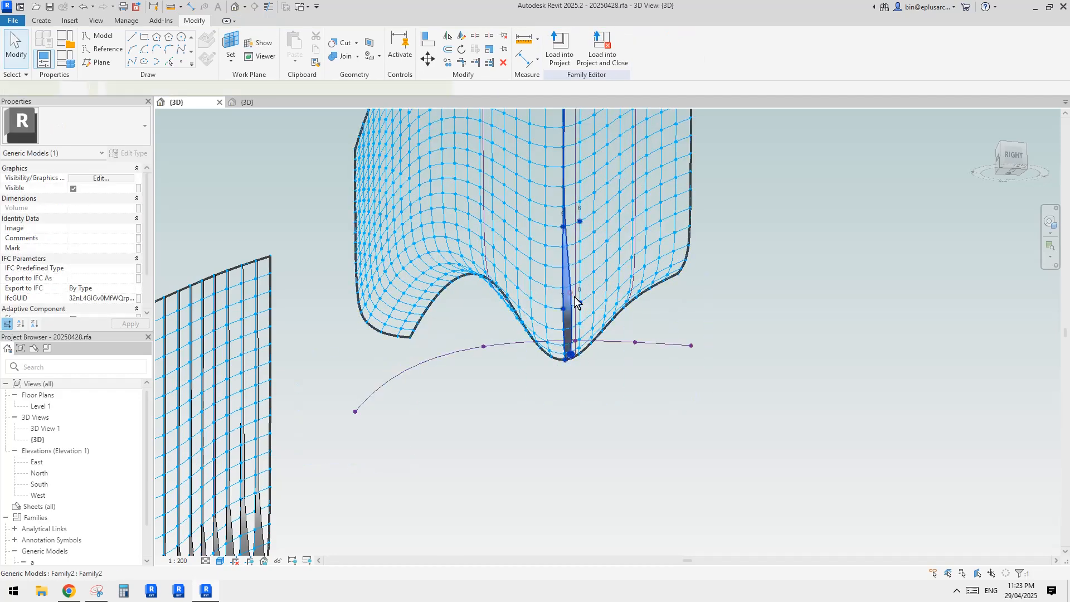
{"action": "scroll", "coordinate": [573, 304], "scroll_direction": "up", "scroll_amount": 2}
{"action": "middle_click_drag", "start_coordinate": [573, 303], "coordinate": [693, 418], "text": "shift"}
{"action": "scroll", "coordinate": [557, 390], "scroll_direction": "up", "scroll_amount": 2}
{"action": "left_click", "coordinate": [558, 413]}
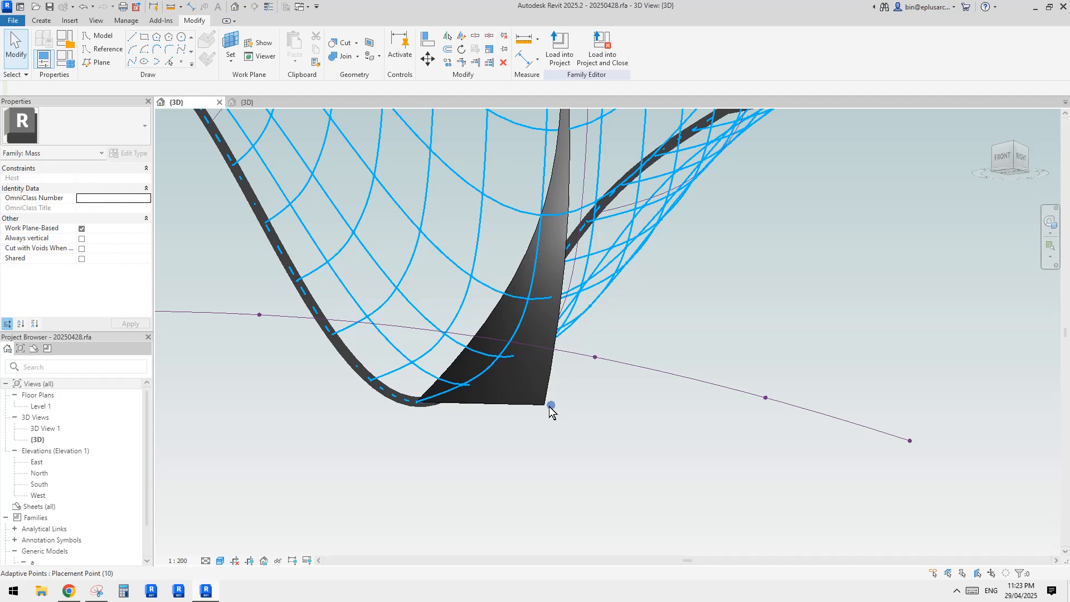
{"action": "scroll", "coordinate": [561, 386], "scroll_direction": "down", "scroll_amount": 2}
{"action": "scroll", "coordinate": [563, 352], "scroll_direction": "up", "scroll_amount": 2}
{"action": "middle_click_drag", "start_coordinate": [560, 320], "coordinate": [576, 335], "text": "shift"}
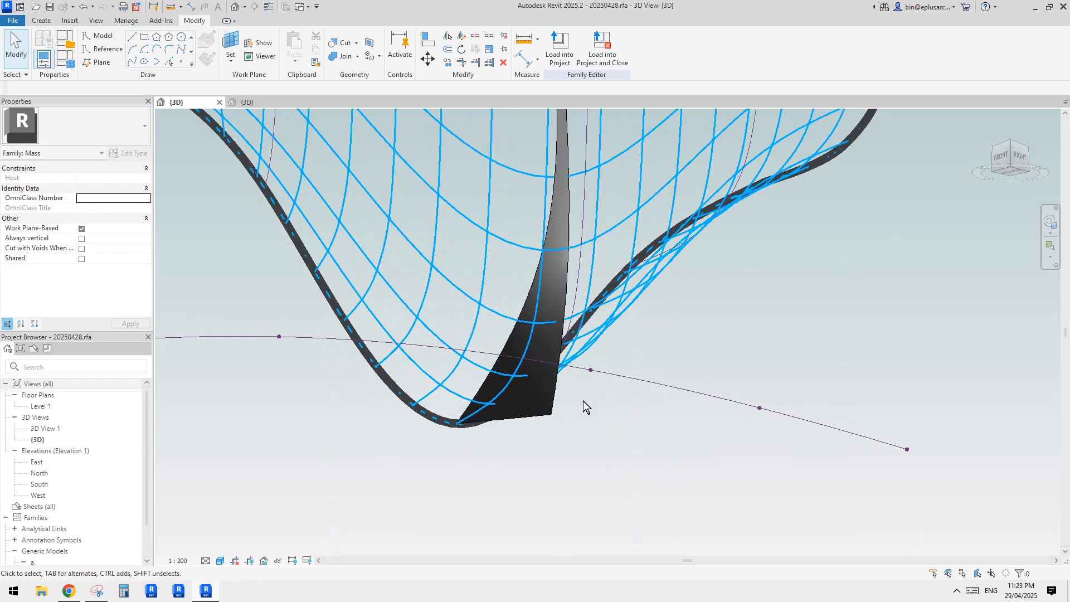
Move the fin's placement point 10 onto the lower-edge node of the neighbouring vertical grid line.
{"action": "left_click", "coordinate": [553, 404]}
{"action": "middle_click_drag", "start_coordinate": [552, 404], "coordinate": [580, 334], "text": "shift"}
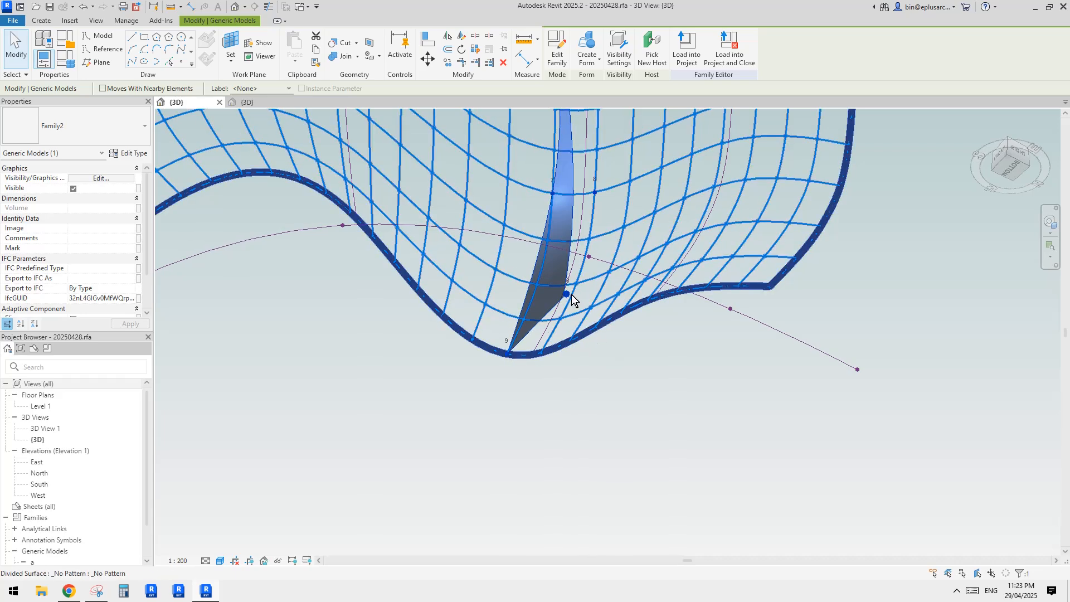
{"action": "left_click", "coordinate": [566, 294]}
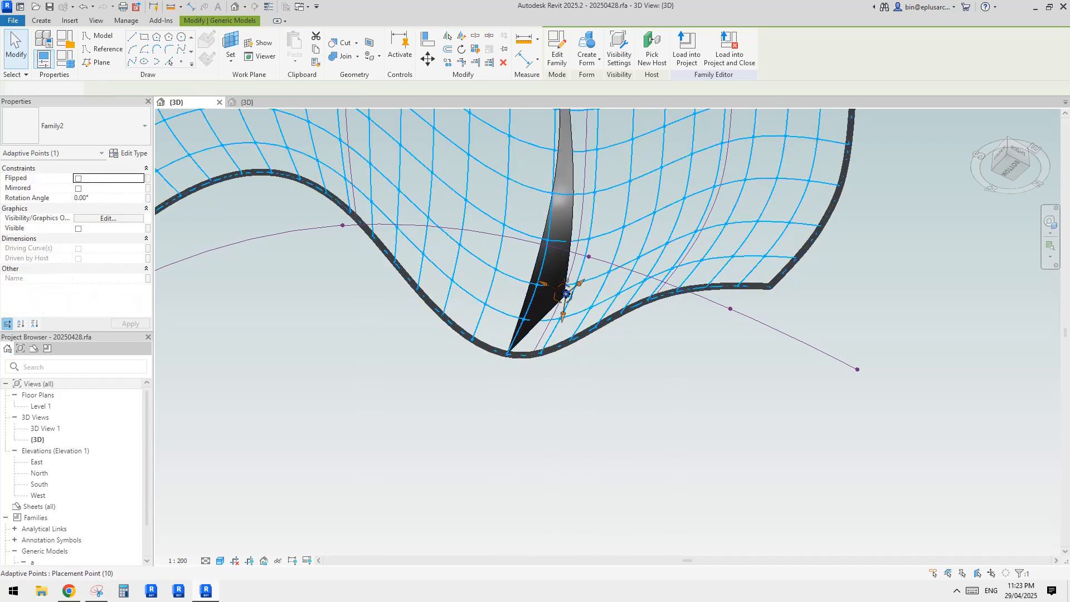
{"action": "middle_click_drag", "start_coordinate": [574, 302], "coordinate": [569, 303], "text": "shift"}
{"action": "scroll", "coordinate": [568, 301], "scroll_direction": "up", "scroll_amount": 5}
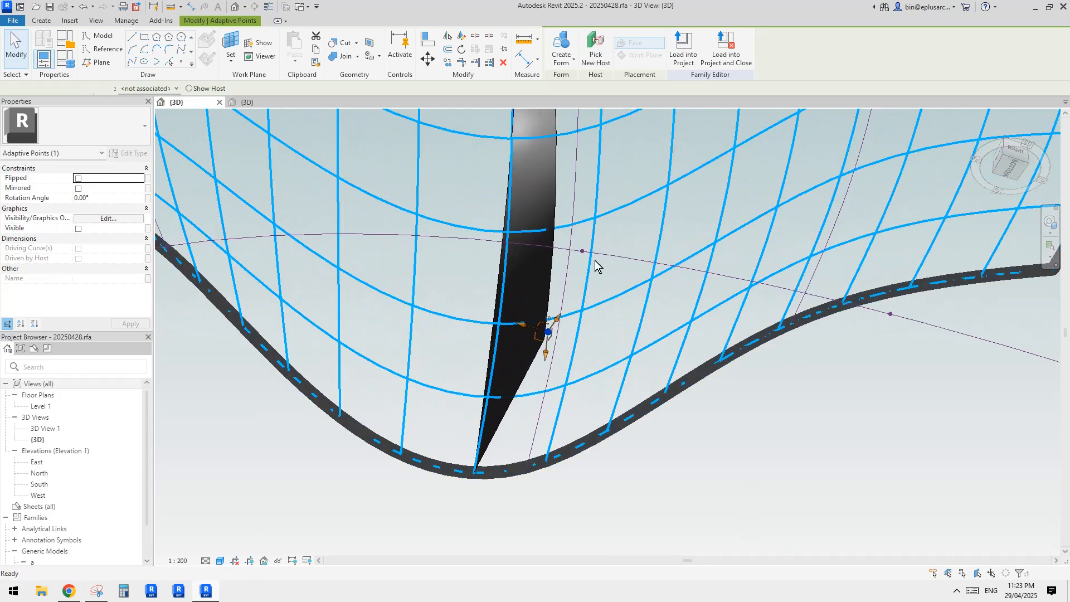
{"action": "scroll", "coordinate": [569, 312], "scroll_direction": "down", "scroll_amount": 5}
{"action": "key", "text": "Escape"}
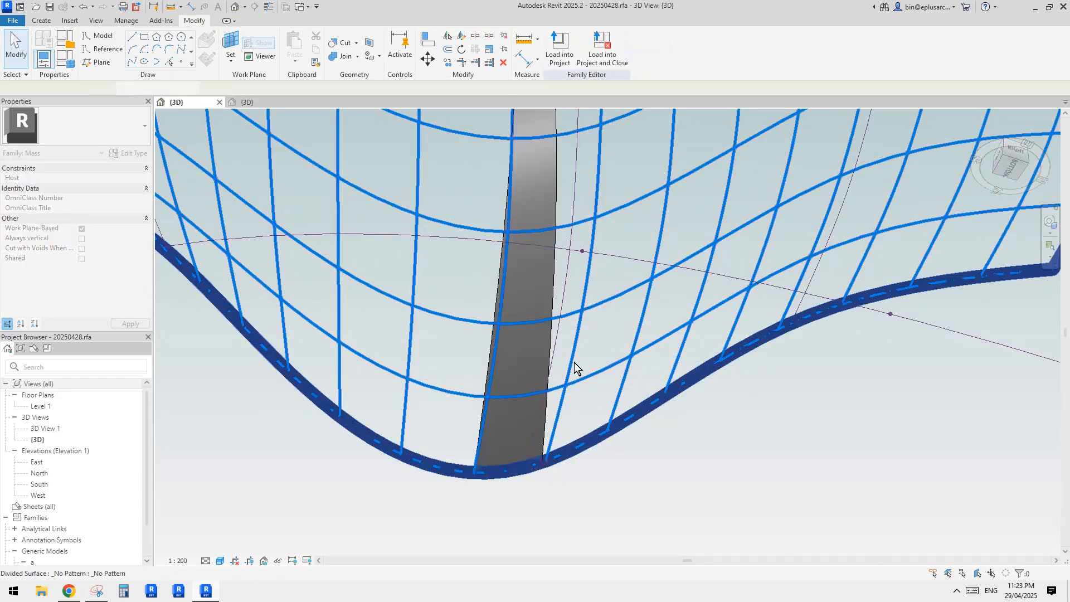
Inspect how the corrected fin follows the surface's lower curve, comparing it with the Family2 source geometry.
{"action": "middle_click_drag", "start_coordinate": [588, 304], "coordinate": [606, 287], "text": "shift"}
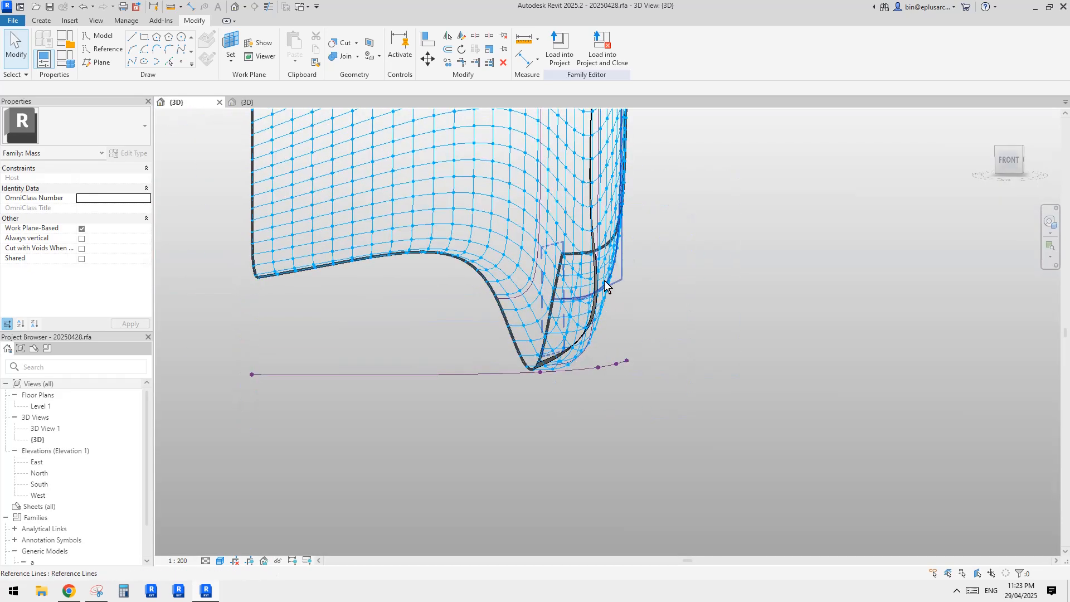
{"action": "key", "text": "ctrl+Tab"}
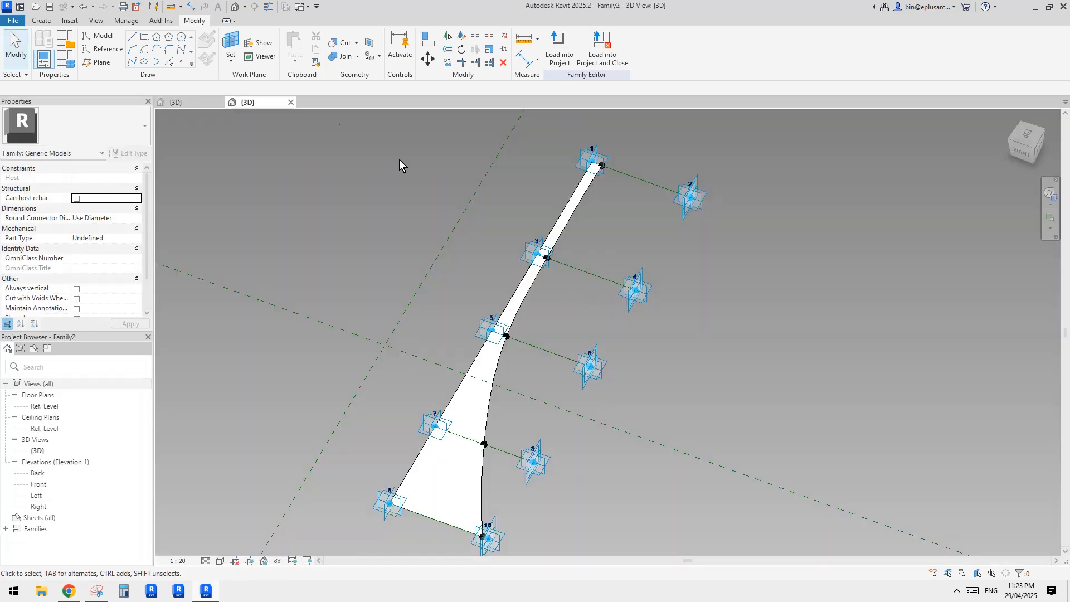
{"action": "left_click", "coordinate": [200, 102]}
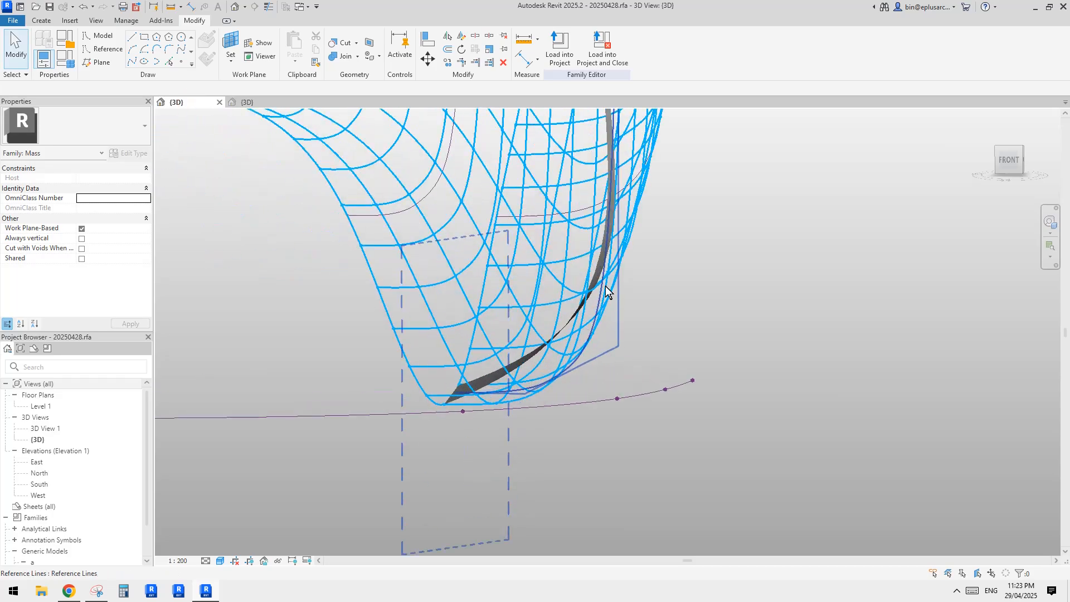
{"action": "left_click", "coordinate": [600, 266]}
{"action": "middle_click_drag", "start_coordinate": [600, 267], "coordinate": [619, 349], "text": "shift"}
{"action": "scroll", "coordinate": [612, 384], "scroll_direction": "up", "scroll_amount": 1}
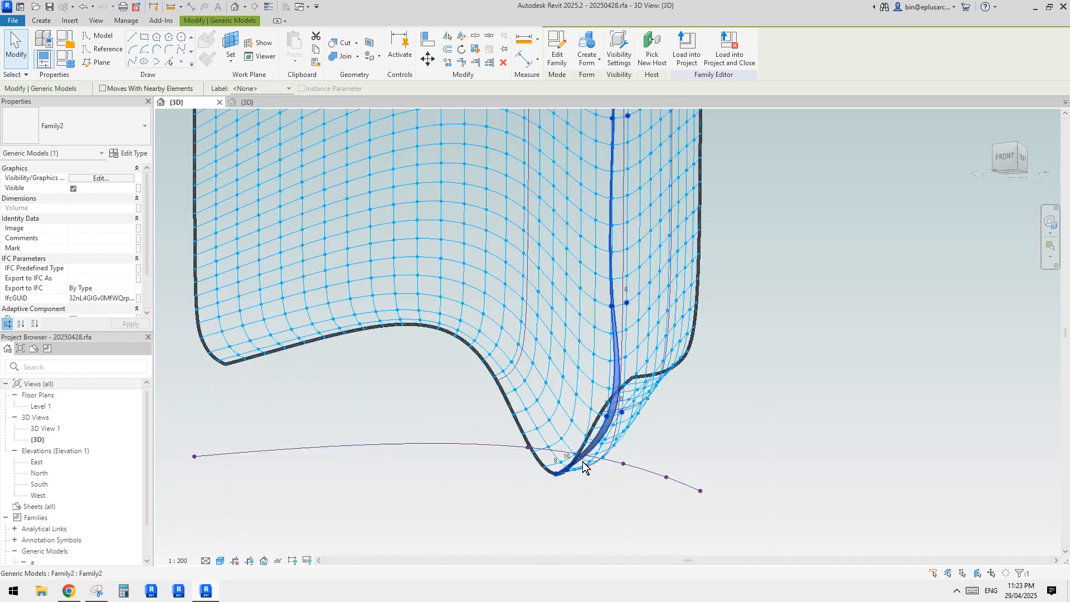
Move the fin's placement point 7 two nodes lower along its vertical grid line on the divided surface.
{"action": "middle_click_drag", "start_coordinate": [606, 444], "coordinate": [632, 178], "text": "shift"}
{"action": "scroll", "coordinate": [610, 368], "scroll_direction": "up", "scroll_amount": 5}
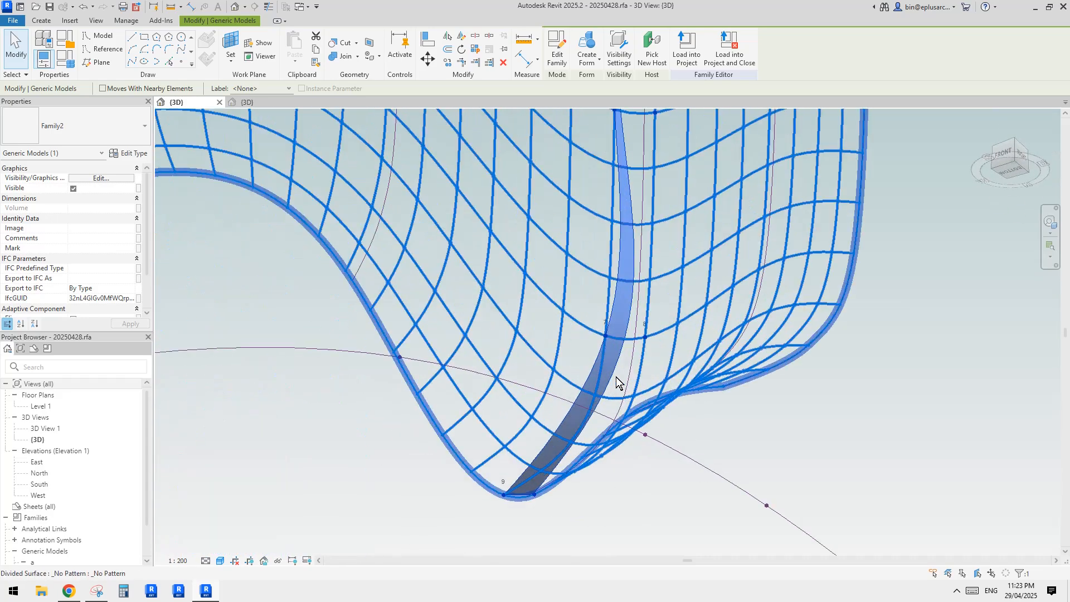
{"action": "key", "text": "Escape"}
{"action": "left_click", "coordinate": [604, 329]}
{"action": "middle_click_drag", "start_coordinate": [612, 343], "coordinate": [626, 320]}
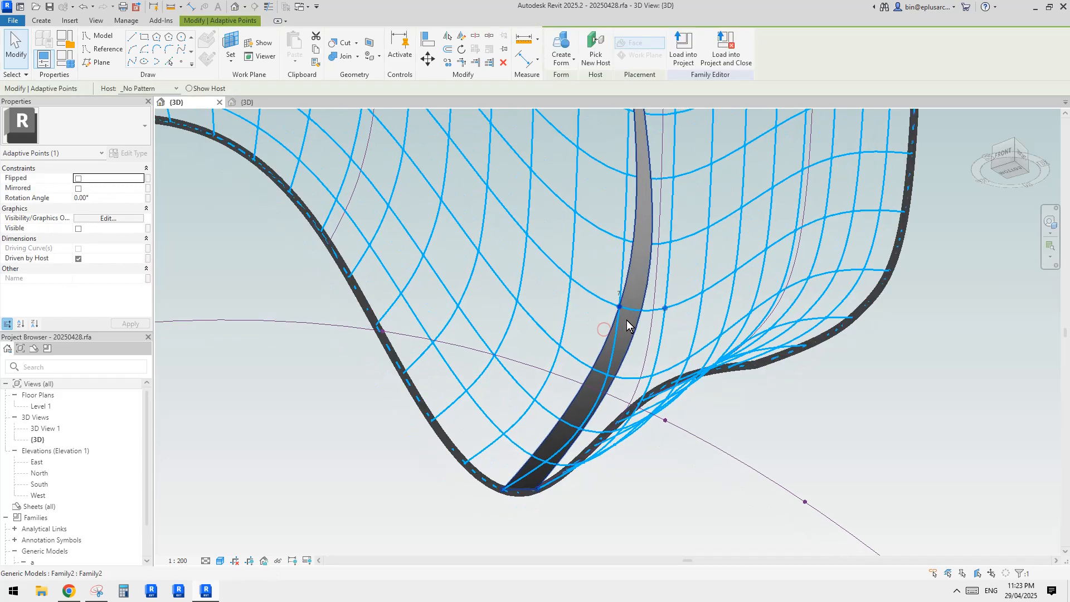
{"action": "scroll", "coordinate": [627, 321], "scroll_direction": "up", "scroll_amount": 1}
{"action": "left_click", "coordinate": [772, 487]}
{"action": "key", "text": "Escape"}
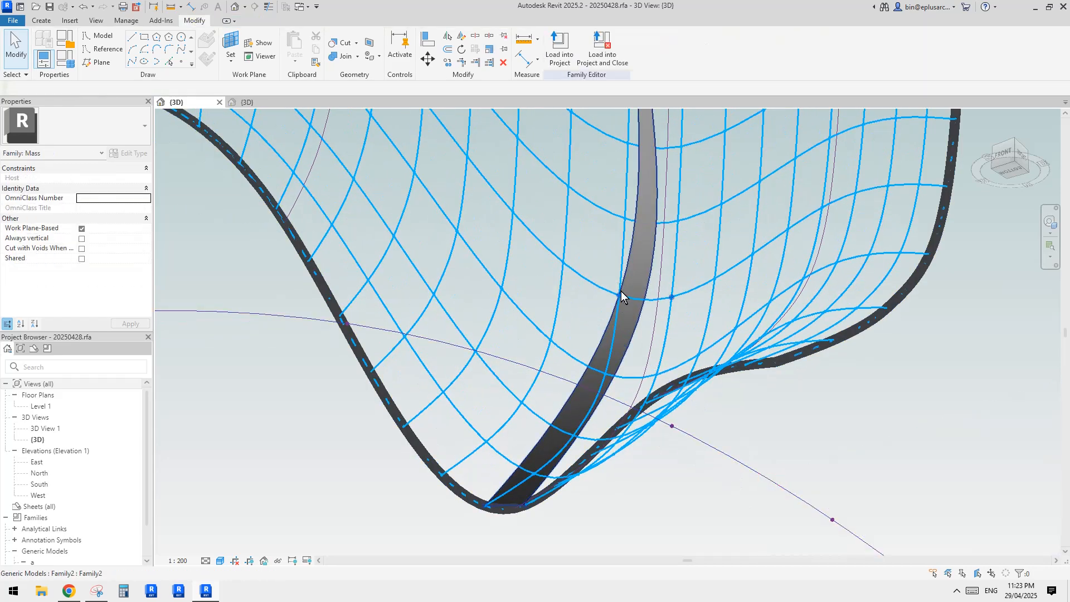
{"action": "left_click", "coordinate": [617, 299]}
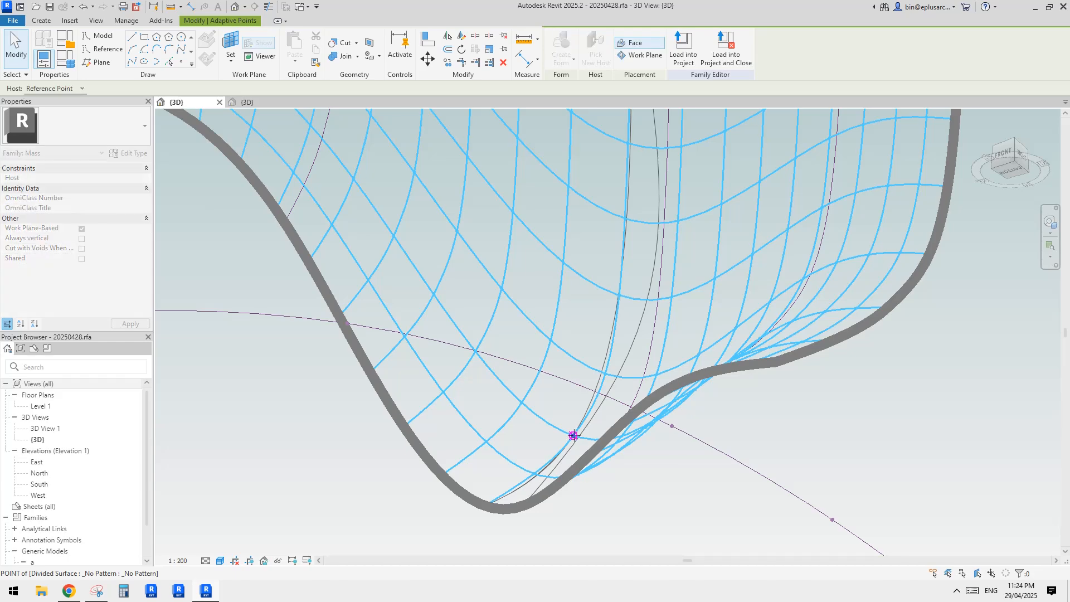
{"action": "left_click", "coordinate": [574, 435]}
Re-host the fin's placement point 8 two nodes lower on the neighbouring grid line, level with point 7.
{"action": "left_click", "coordinate": [673, 299]}
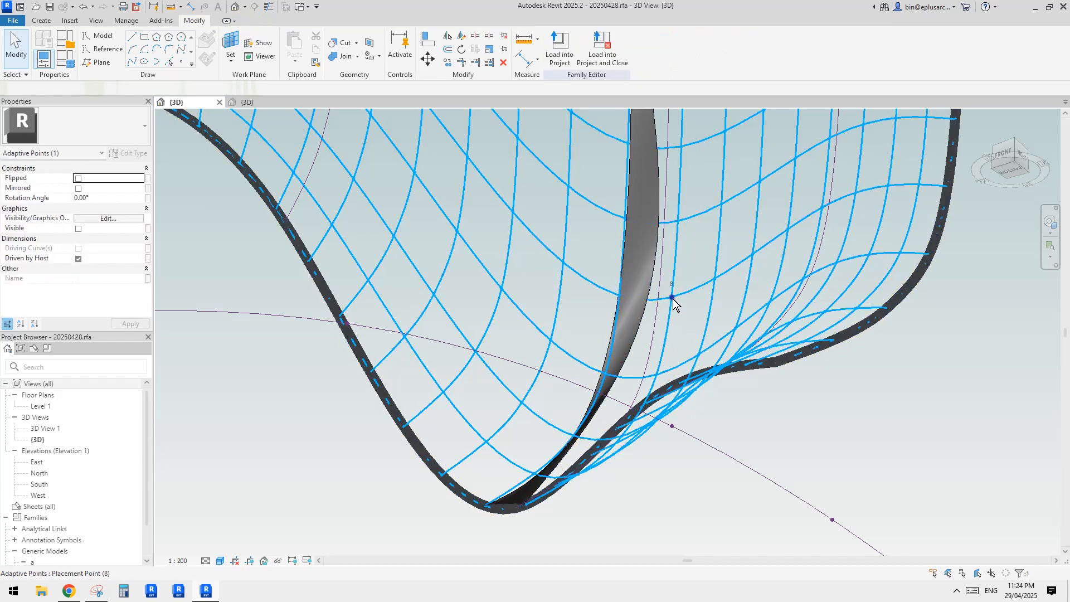
{"action": "left_click", "coordinate": [596, 50]}
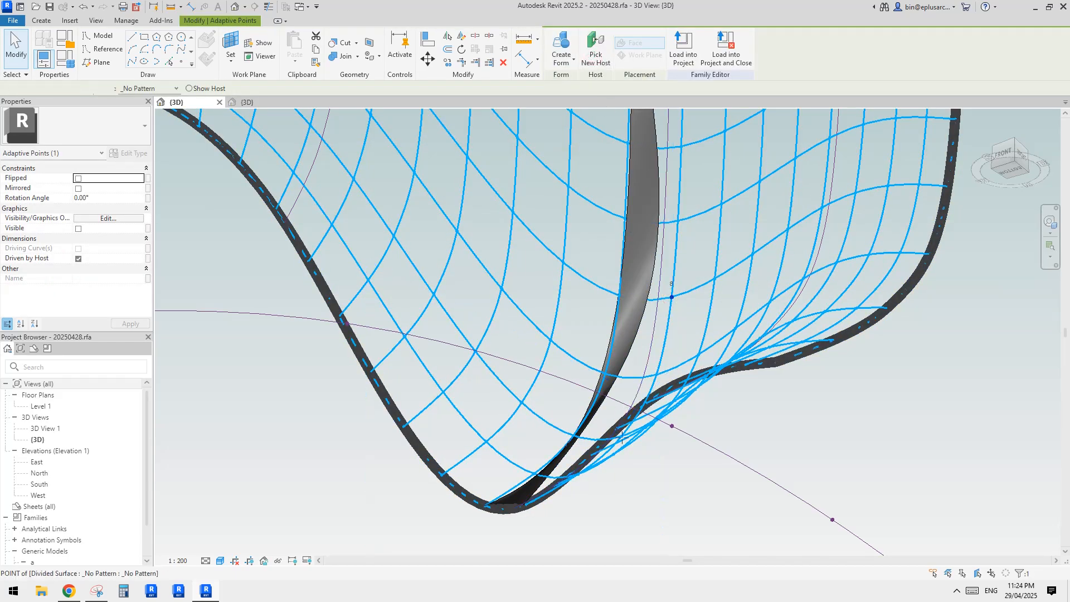
{"action": "left_click", "coordinate": [623, 438]}
Move the fin's placement points 5 and 6 three nodes lower along their vertical grid lines.
{"action": "middle_click_drag", "start_coordinate": [757, 332], "coordinate": [646, 368], "text": "shift"}
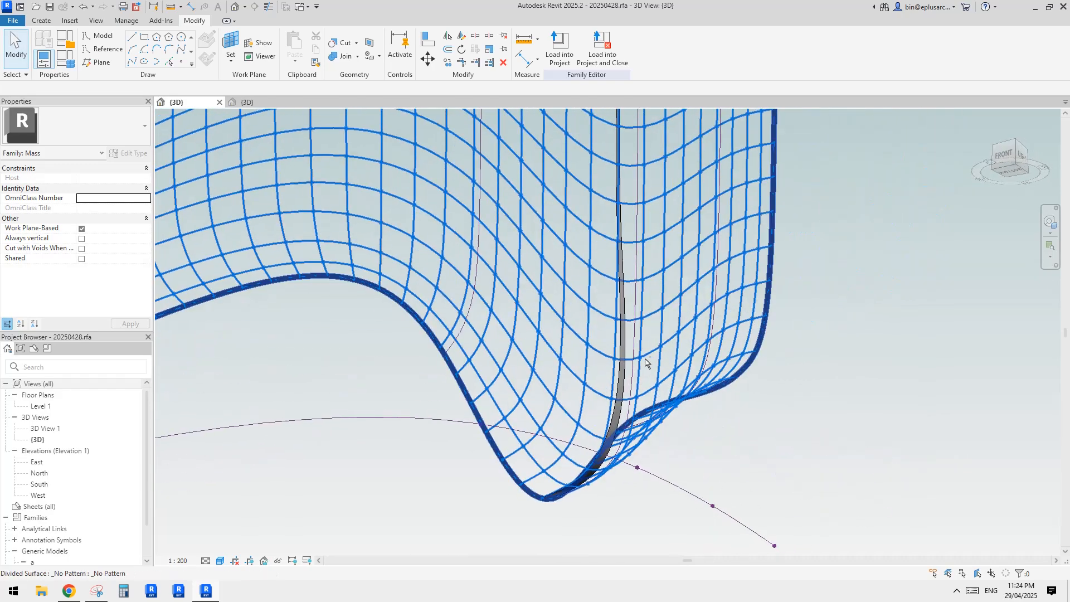
{"action": "left_click", "coordinate": [617, 241]}
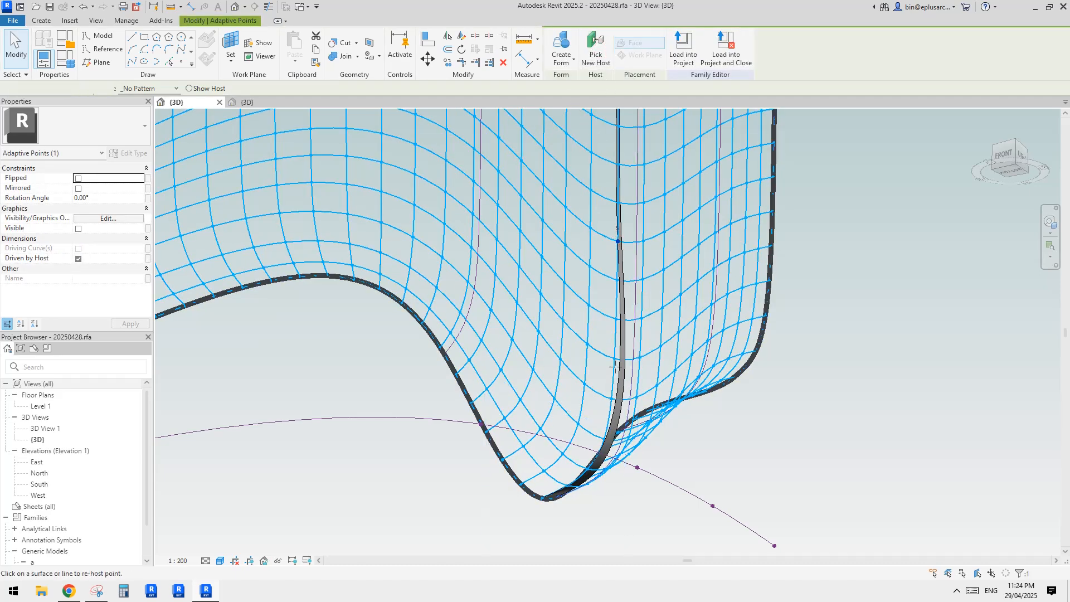
{"action": "left_click_drag", "start_coordinate": [611, 359], "coordinate": [644, 245]}
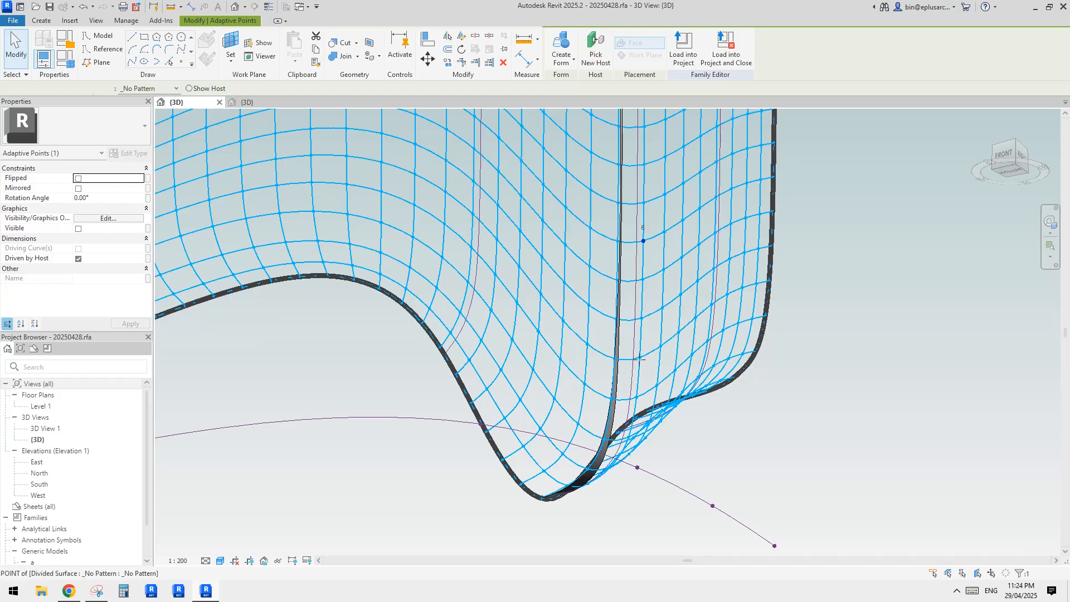
{"action": "key", "text": "Escape"}
Examine the adjusted fin from behind and from the side, checking its lower end and the spacing of its placement points.
{"action": "middle_click_drag", "start_coordinate": [639, 357], "coordinate": [321, 421], "text": "shift"}
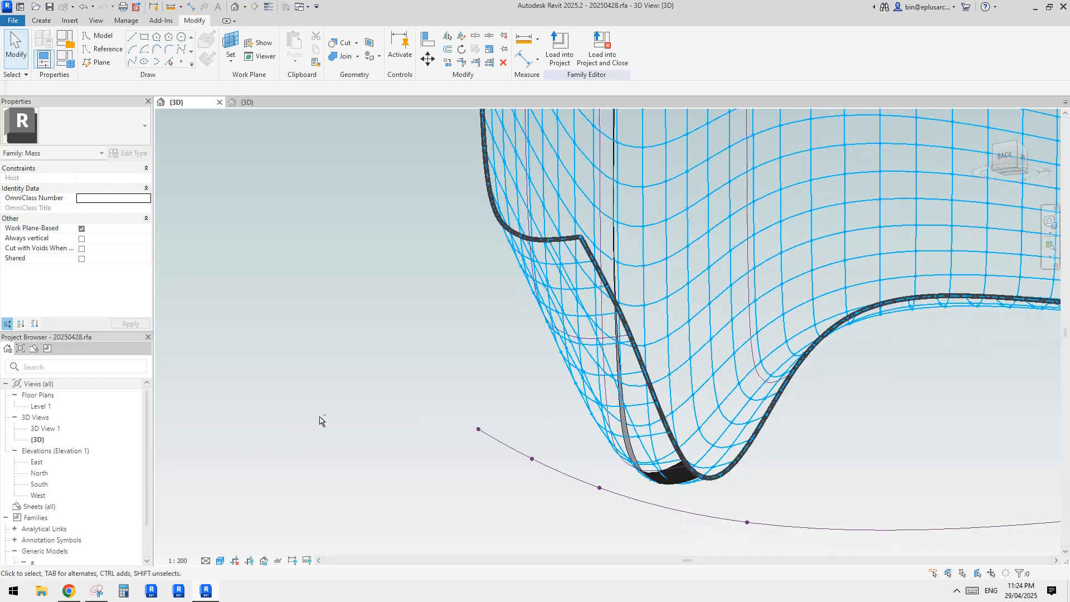
{"action": "middle_click_drag", "start_coordinate": [619, 319], "coordinate": [661, 264], "text": "shift"}
{"action": "left_click", "coordinate": [646, 349]}
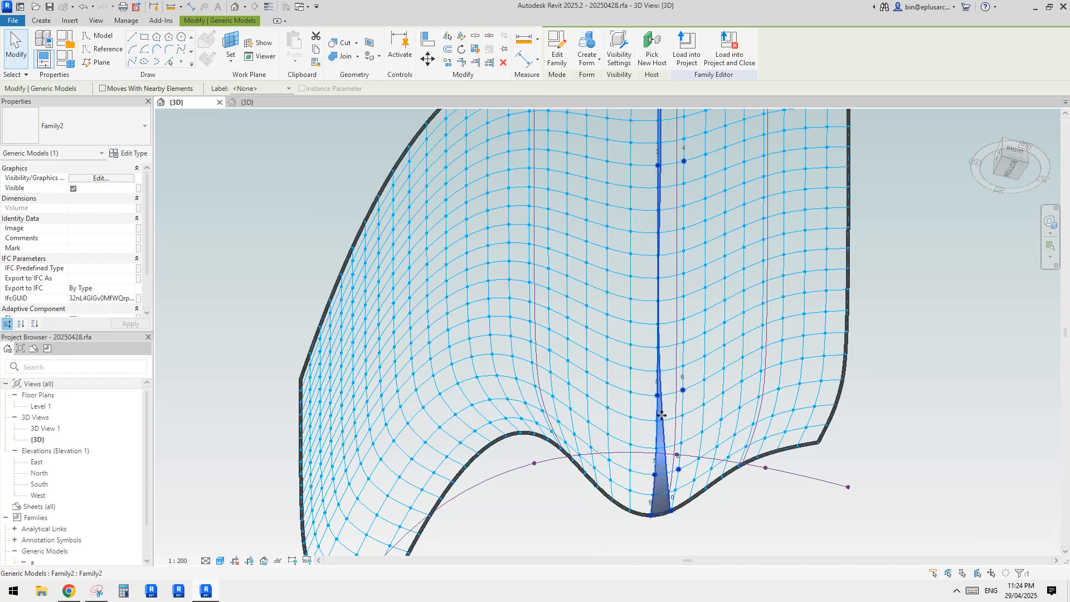
{"action": "scroll", "coordinate": [659, 347], "scroll_direction": "down", "scroll_amount": 1}
{"action": "middle_click_drag", "start_coordinate": [659, 348], "coordinate": [645, 248]}
{"action": "scroll", "coordinate": [653, 359], "scroll_direction": "up", "scroll_amount": 1}
{"action": "key", "text": "Escape"}
Try to re-host the whole fin, starting from the grid node midway between placement points 3 and 5.
{"action": "left_click", "coordinate": [634, 244]}
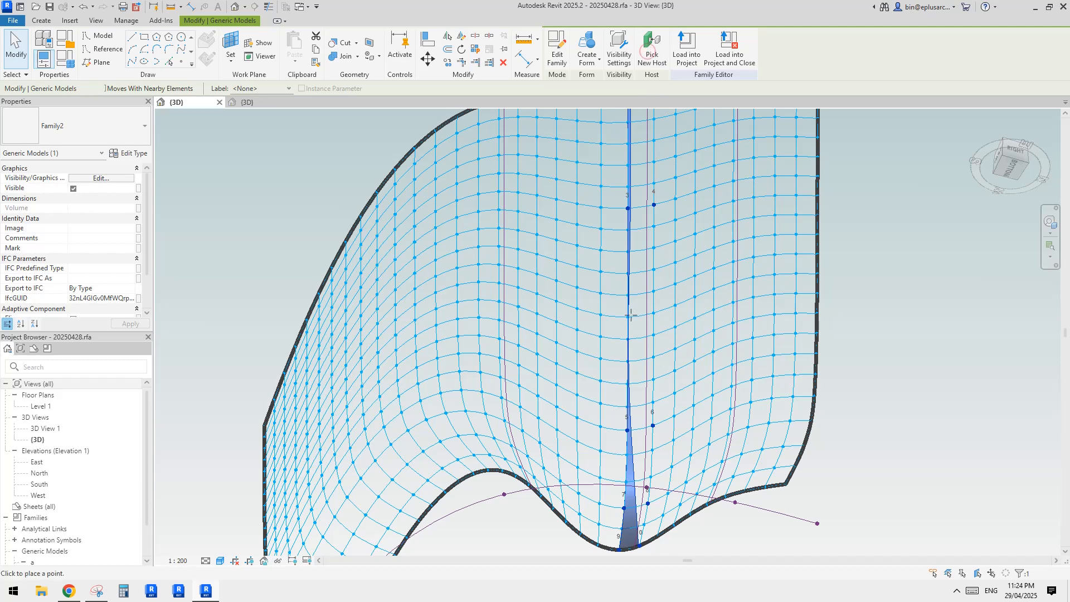
{"action": "left_click", "coordinate": [628, 316]}
{"action": "left_click", "coordinate": [653, 204]}
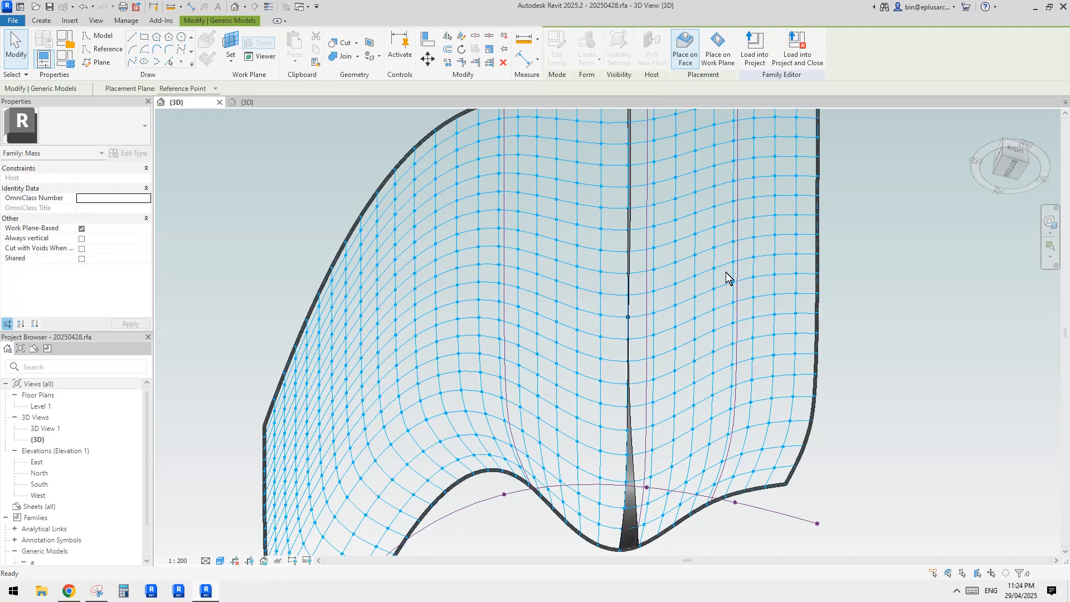
{"action": "middle_click_drag", "start_coordinate": [726, 272], "coordinate": [690, 282], "text": "shift"}
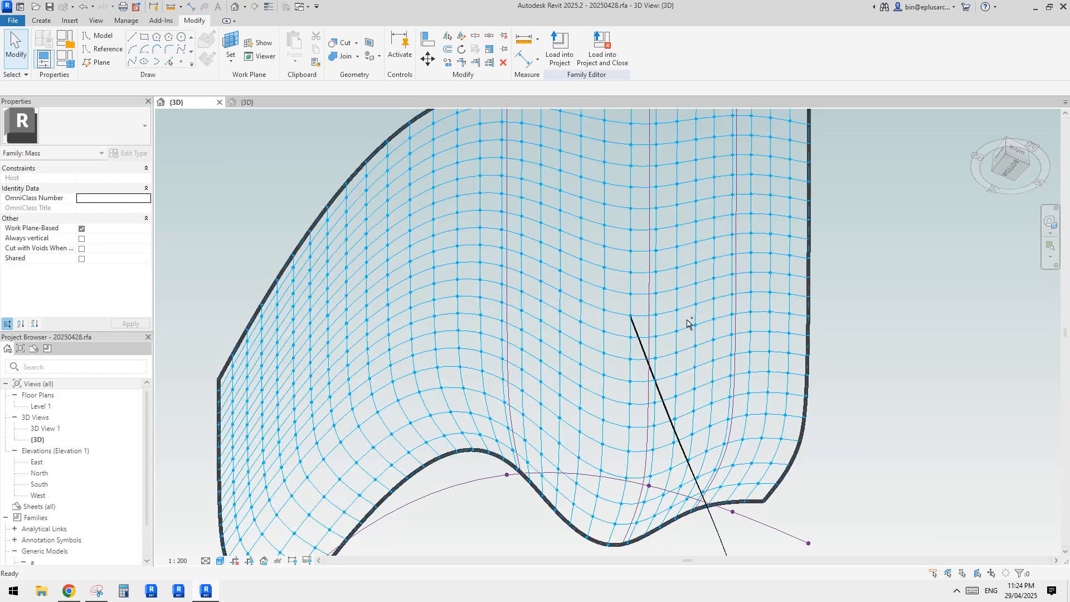
Move the fin's placement point 3 down its grid line to the node about midway towards placement point 5.
{"action": "left_click", "coordinate": [632, 263]}
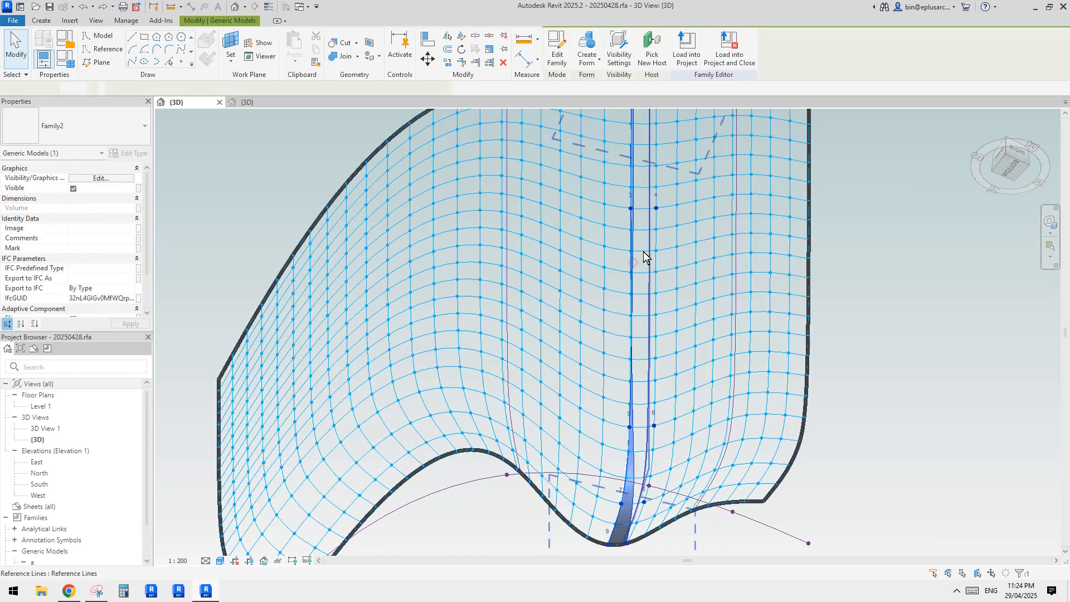
{"action": "left_click", "coordinate": [631, 209]}
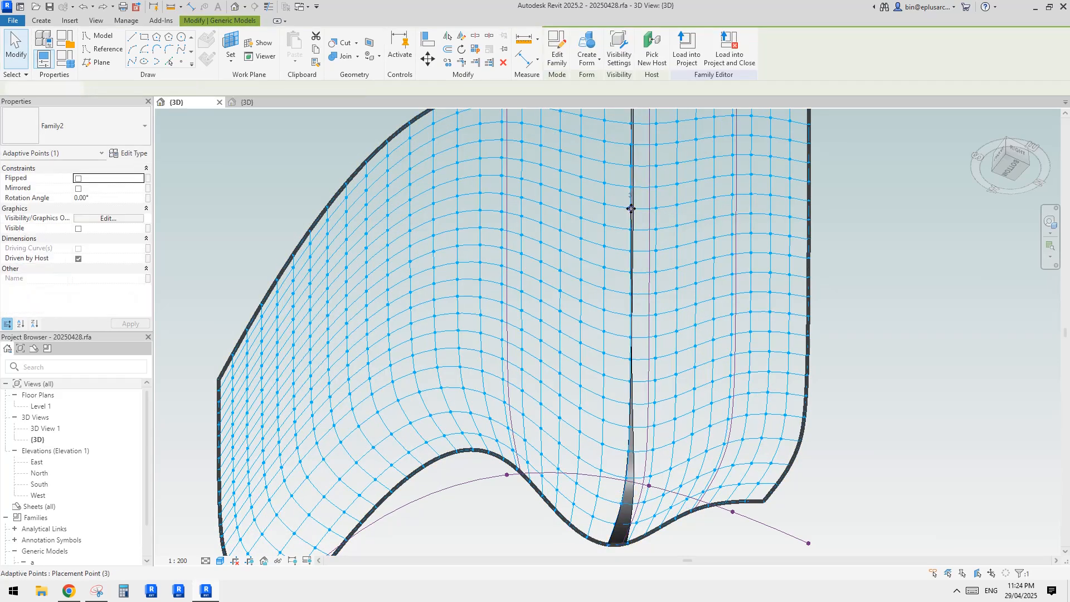
{"action": "left_click", "coordinate": [631, 294]}
{"action": "left_click", "coordinate": [694, 297]}
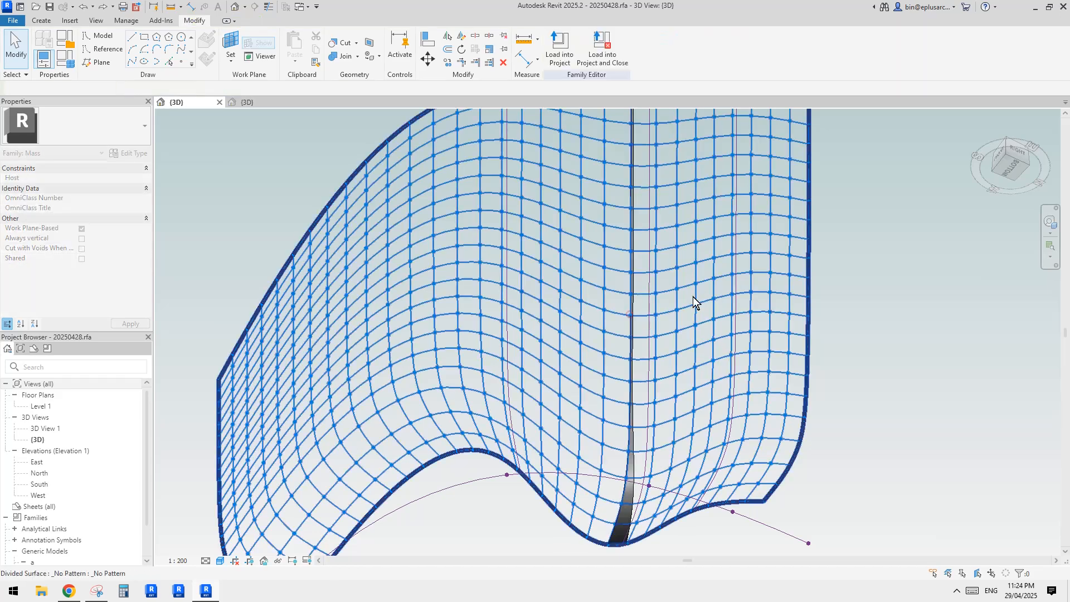
Move the fin's placement point 4 down its grid line to the third node above placement point 6.
{"action": "middle_click_drag", "start_coordinate": [646, 194], "coordinate": [624, 233]}
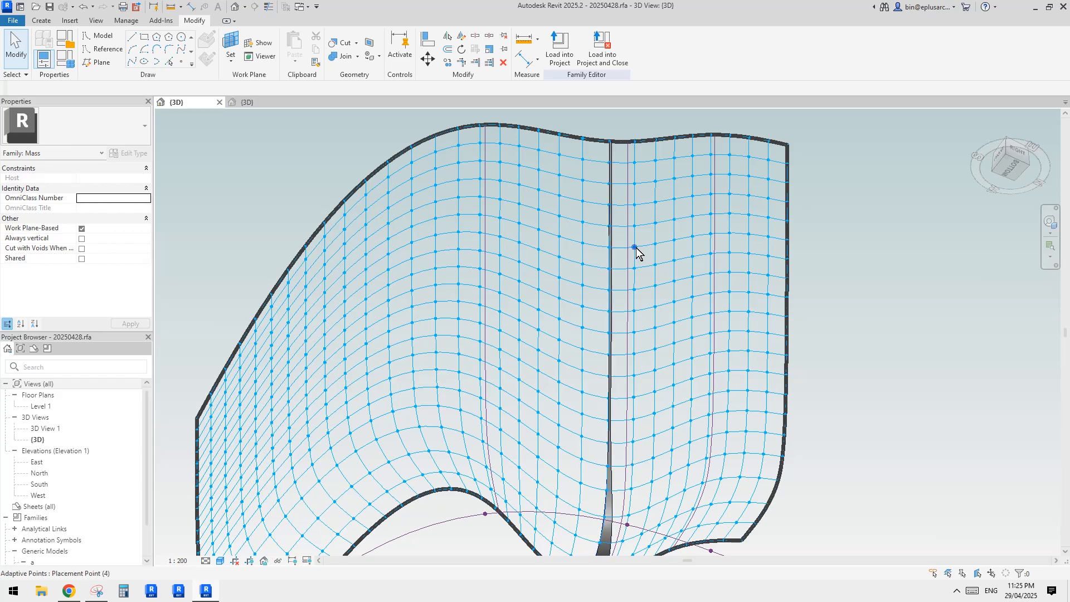
{"action": "left_click", "coordinate": [634, 246]}
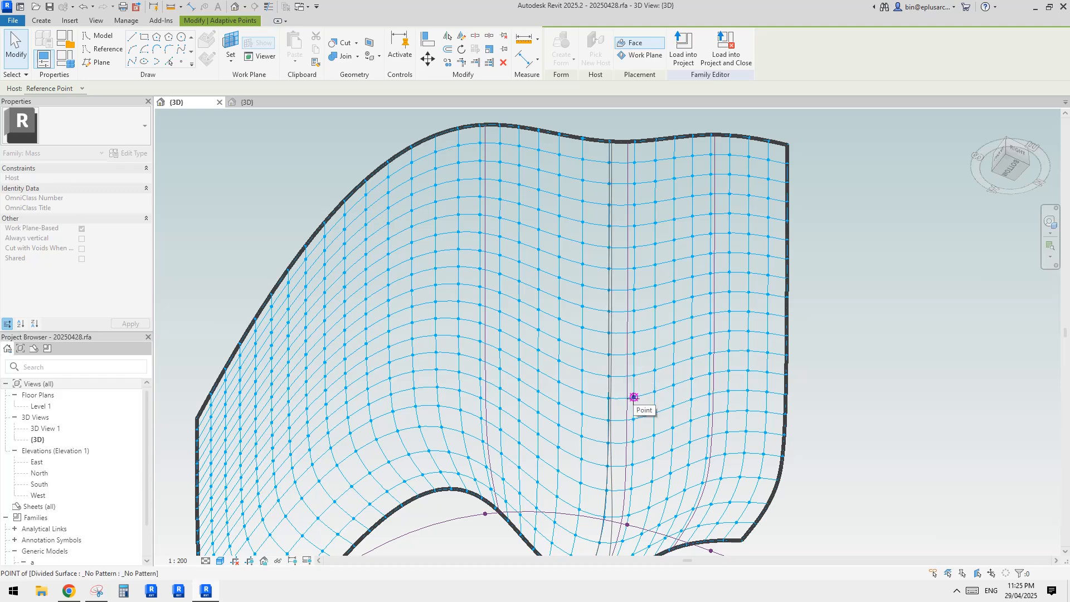
{"action": "left_click", "coordinate": [633, 397]}
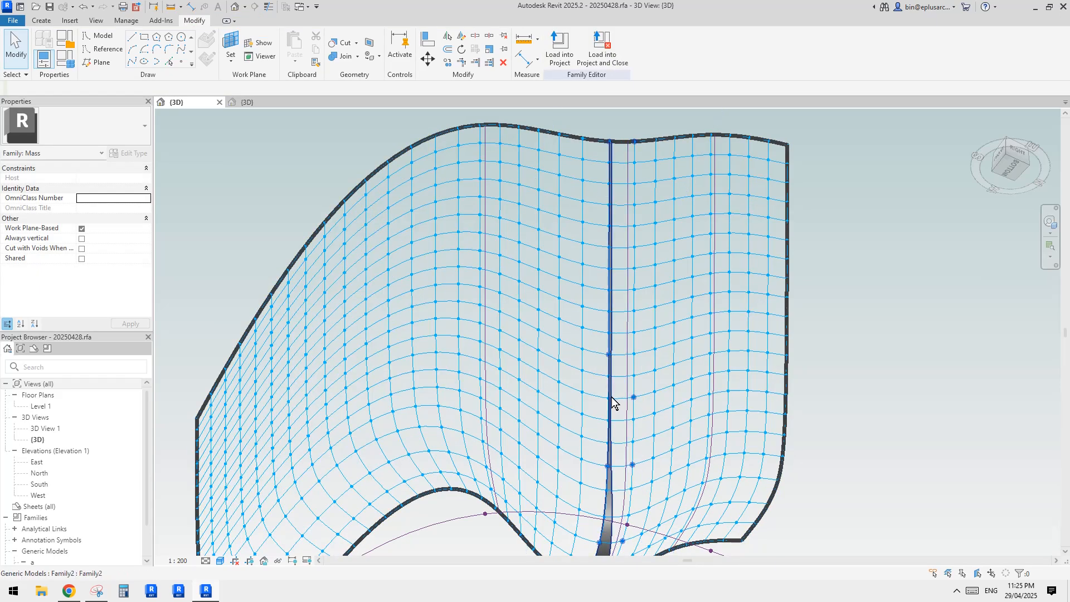
Re-host the fin's placement point 3 on the node level with point 4, three nodes above placement point 5.
{"action": "left_click", "coordinate": [610, 355]}
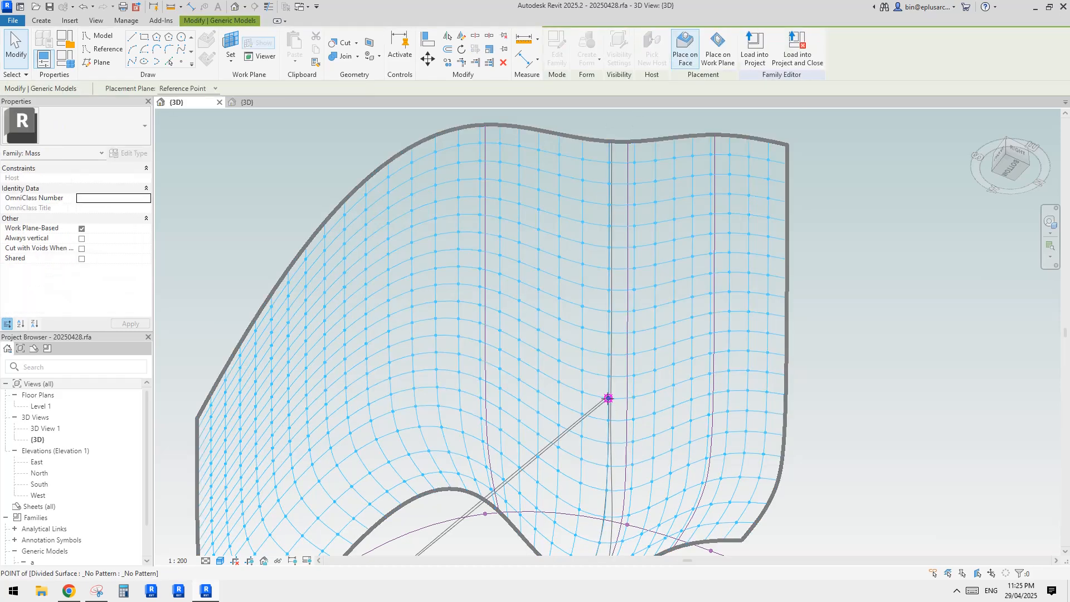
{"action": "left_click", "coordinate": [608, 398]}
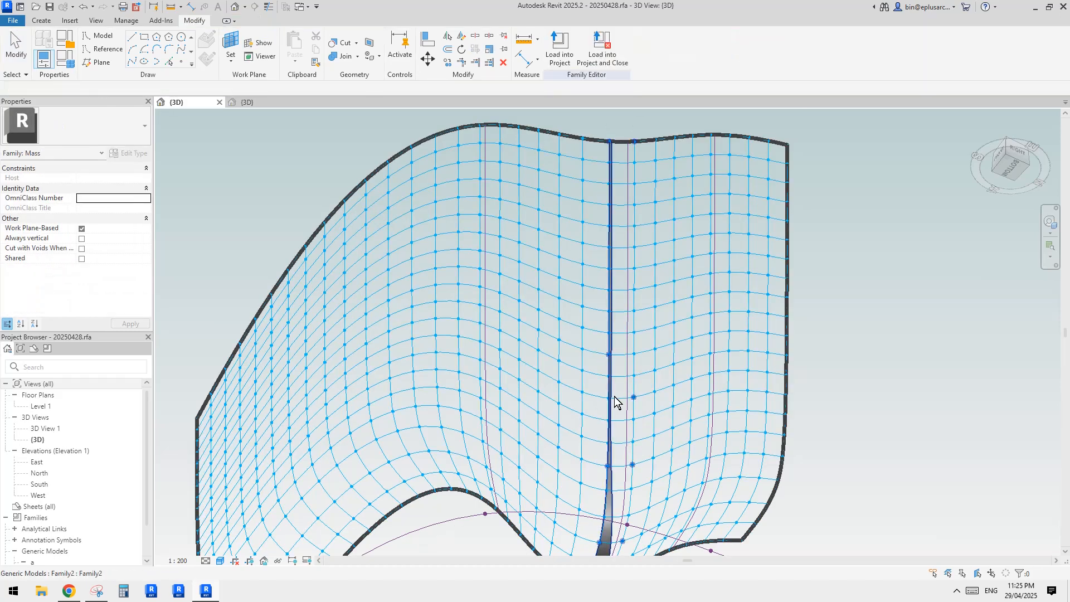
{"action": "left_click", "coordinate": [608, 355]}
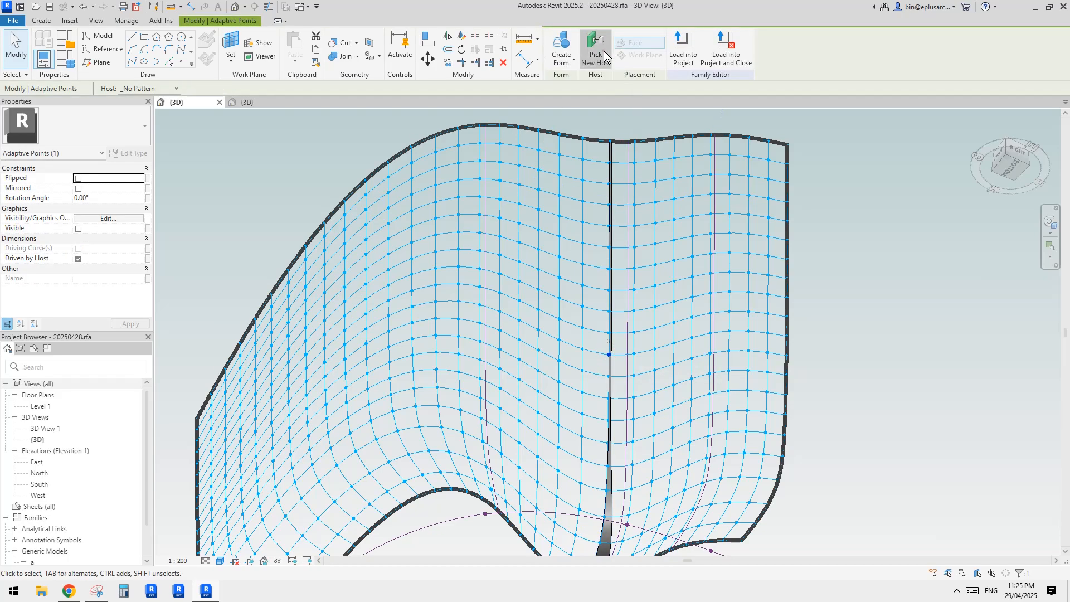
{"action": "left_click", "coordinate": [609, 397]}
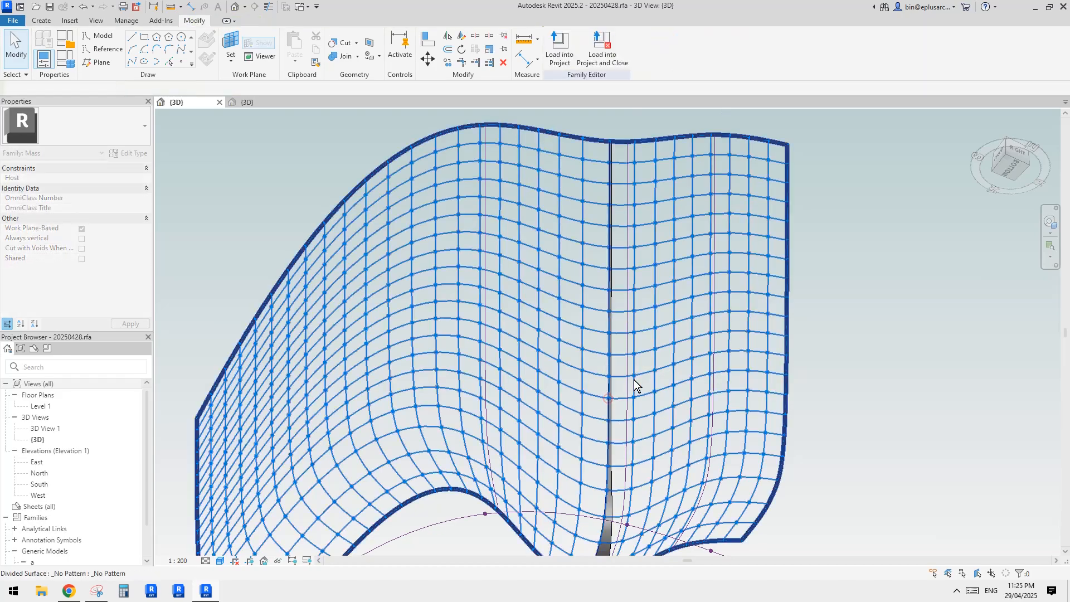
Inspect the reshaped fin over its full height from several angles, checking how its width tapers towards the surface's lower curve.
{"action": "scroll", "coordinate": [606, 332], "scroll_direction": "down", "scroll_amount": 2}
{"action": "middle_click_drag", "start_coordinate": [606, 332], "coordinate": [641, 386], "text": "shift"}
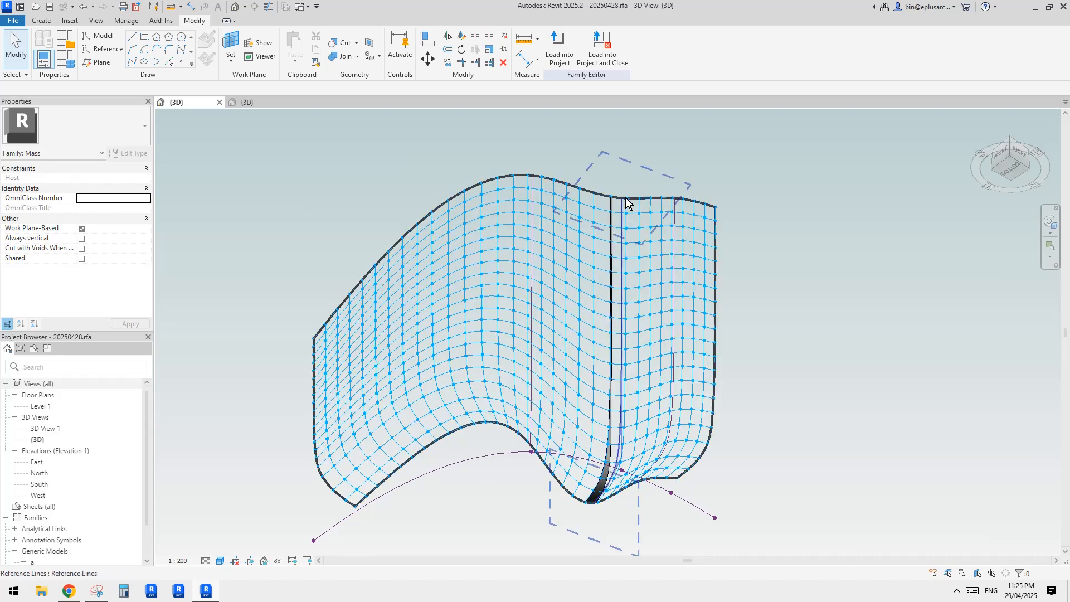
{"action": "middle_click_drag", "start_coordinate": [626, 202], "coordinate": [663, 354], "text": "shift"}
{"action": "left_click", "coordinate": [613, 370]}
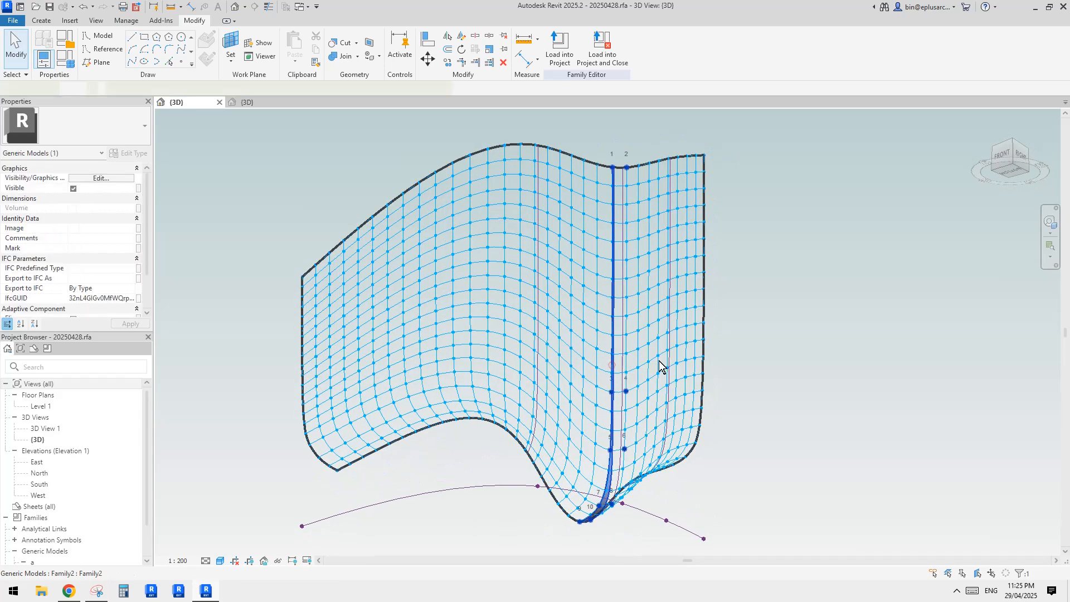
{"action": "middle_click_drag", "start_coordinate": [696, 220], "coordinate": [675, 217], "text": "shift"}
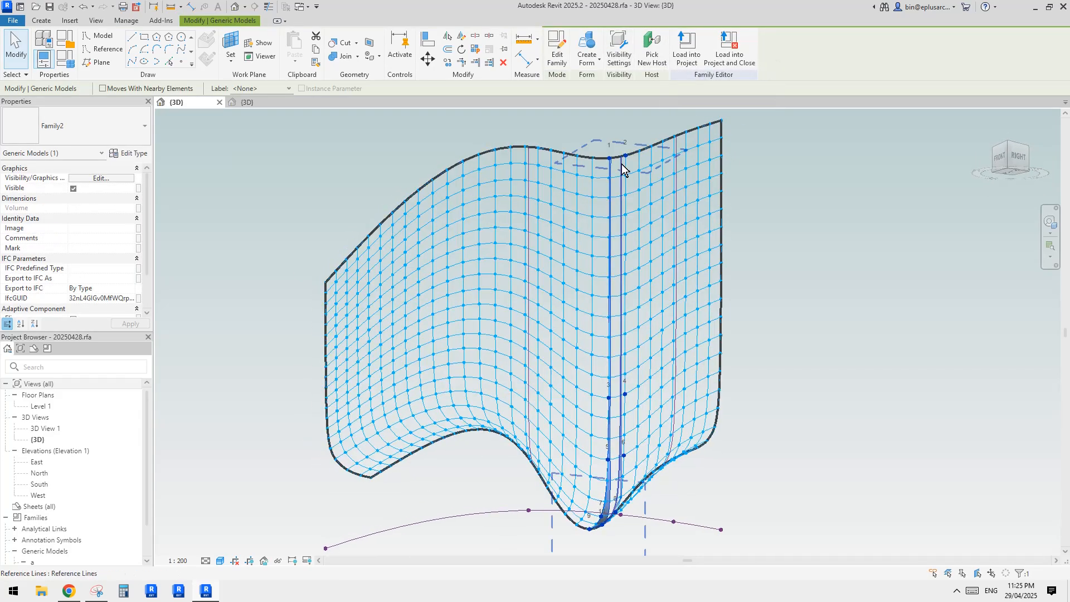
{"action": "key", "text": "Escape"}
{"action": "scroll", "coordinate": [678, 261], "scroll_direction": "down", "scroll_amount": 1}
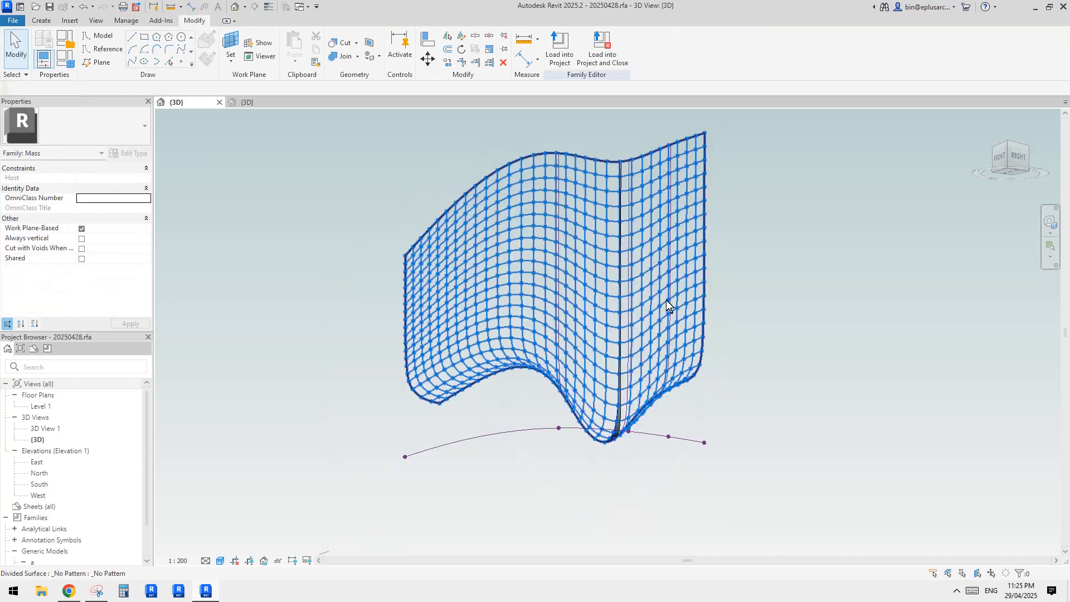
{"action": "middle_click_drag", "start_coordinate": [681, 306], "coordinate": [606, 296], "text": "shift"}
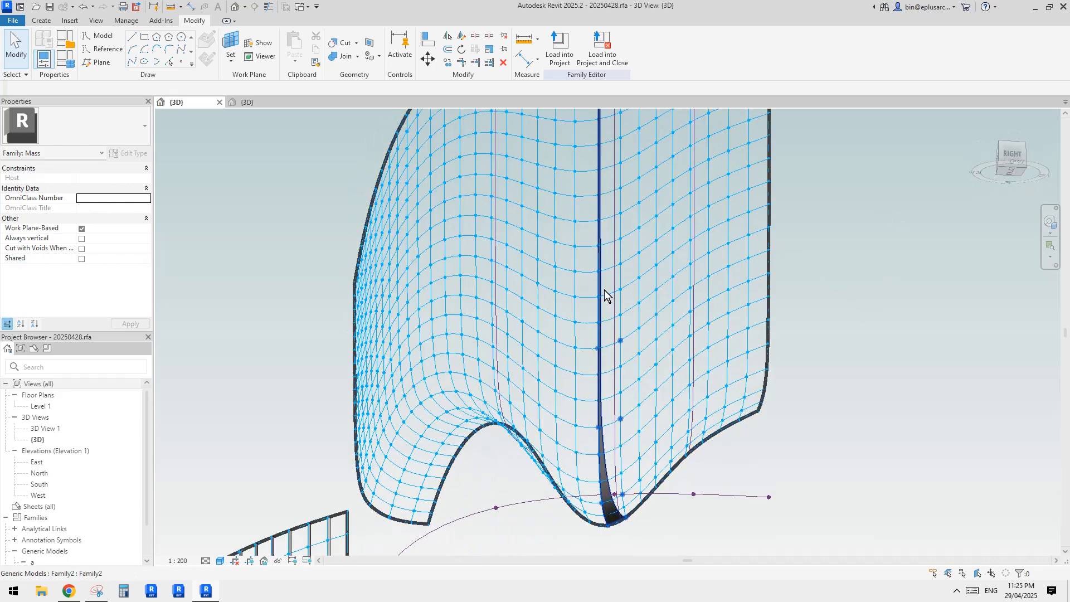
{"action": "scroll", "coordinate": [613, 334], "scroll_direction": "down", "scroll_amount": 2}
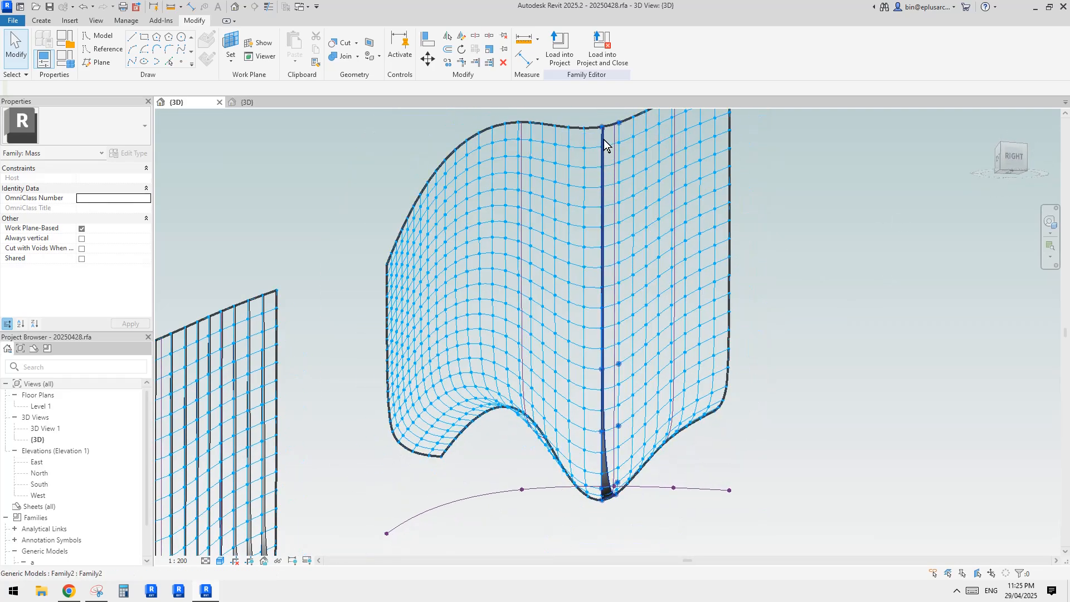
{"action": "scroll", "coordinate": [610, 201], "scroll_direction": "down", "scroll_amount": 1}
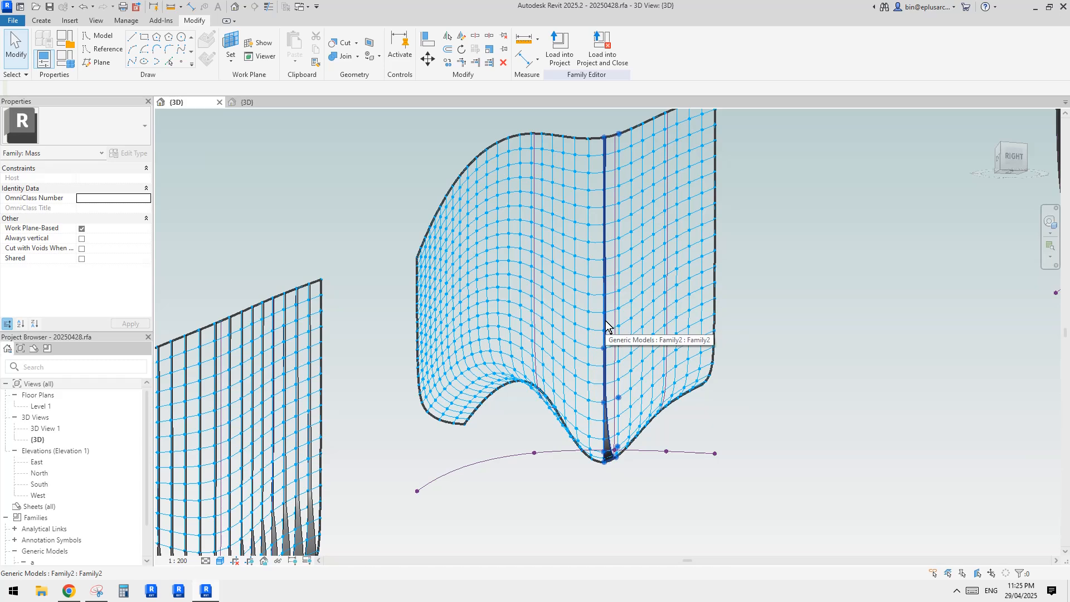
{"action": "scroll", "coordinate": [606, 329], "scroll_direction": "up", "scroll_amount": 3}
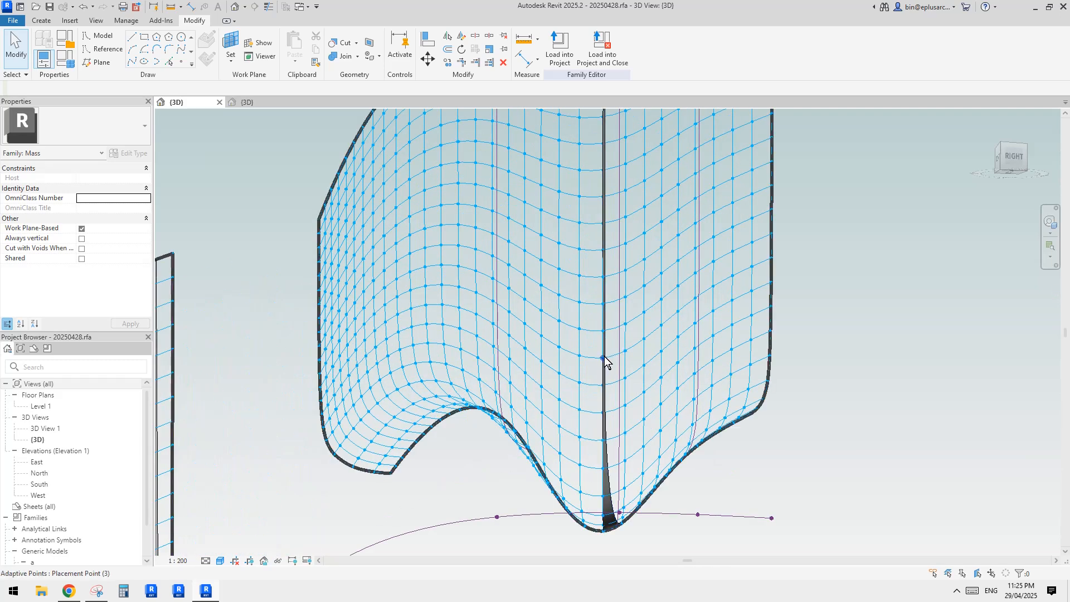
In Family2, set the normalized curve parameter of the reference point between placement points 5 and 6 to 0.2.
{"action": "left_click", "coordinate": [249, 102]}
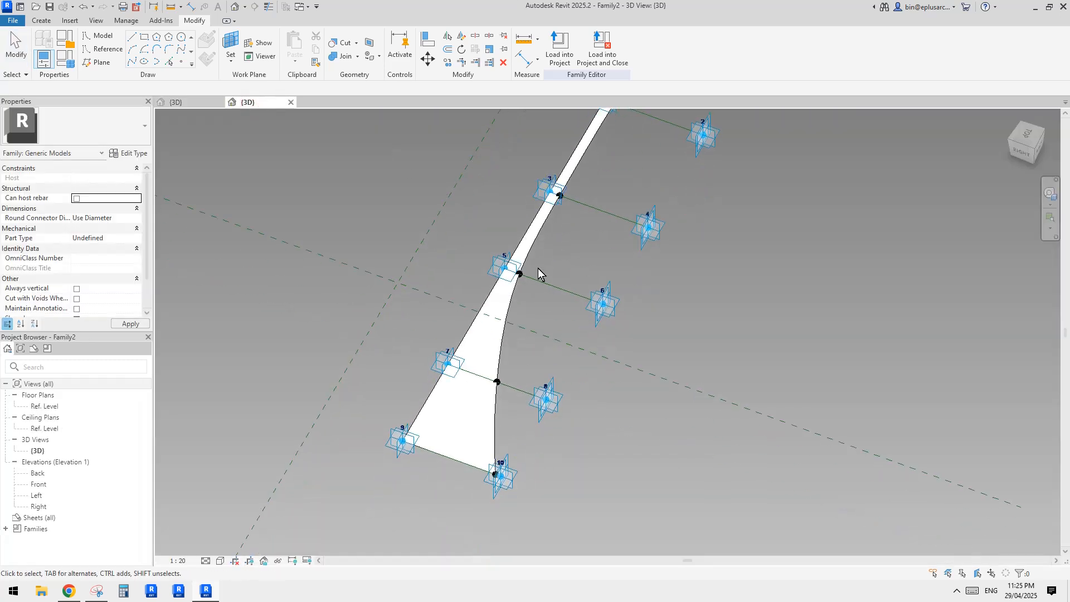
{"action": "left_click", "coordinate": [523, 275]}
{"action": "scroll", "coordinate": [520, 275], "scroll_direction": "up", "scroll_amount": 3}
{"action": "key", "text": "Escape"}
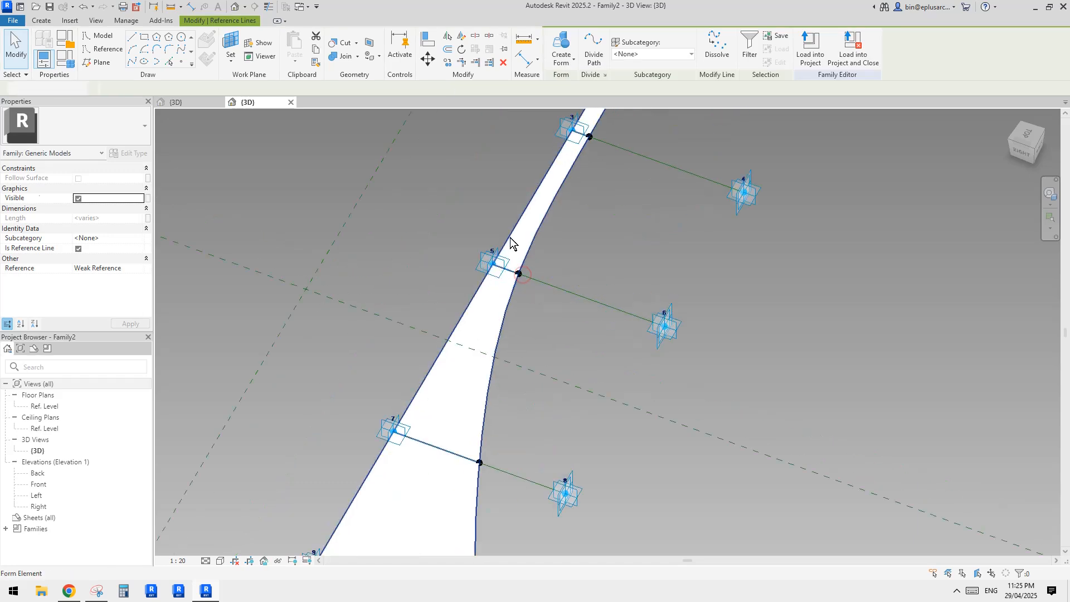
{"action": "left_click_drag", "start_coordinate": [510, 200], "coordinate": [531, 304]}
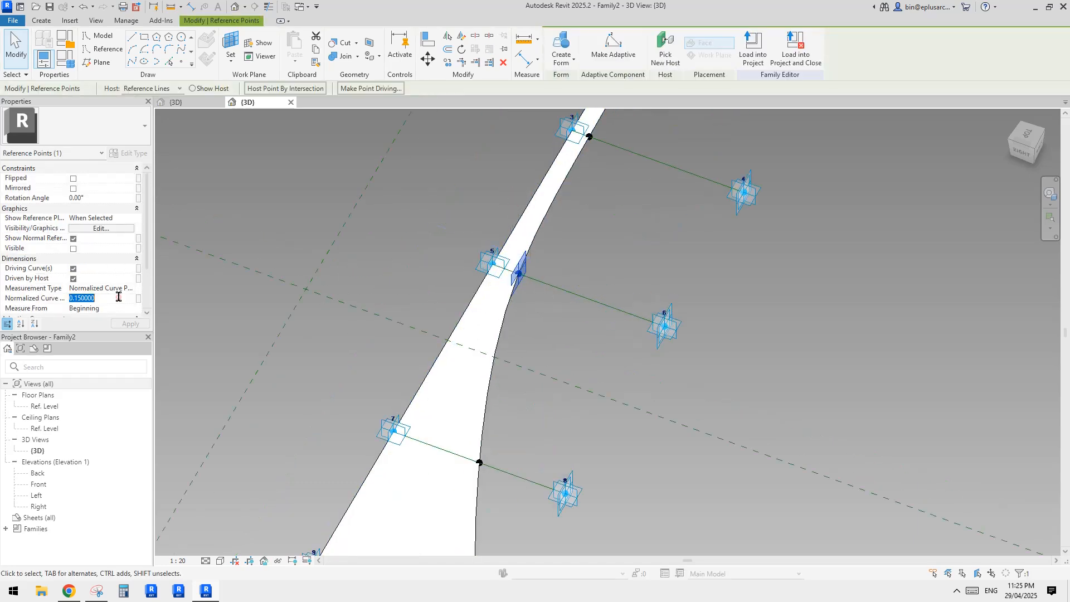
{"action": "scroll", "coordinate": [548, 254], "scroll_direction": "down", "scroll_amount": 2}
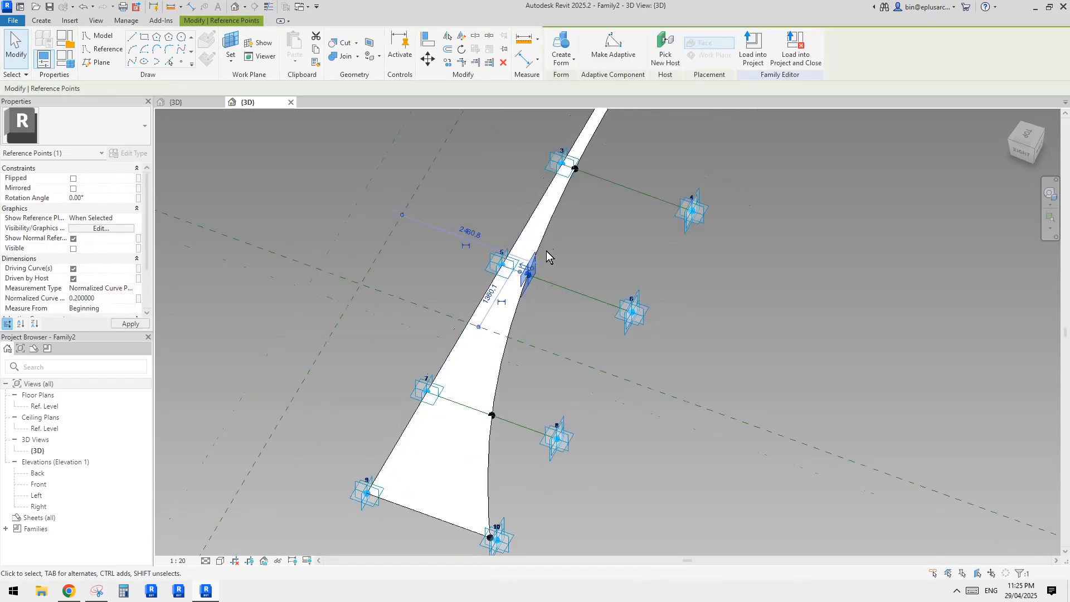
Set the normalized curve parameter of the reference point between placement points 3 and 4 to 0.15.
{"action": "middle_click_drag", "start_coordinate": [567, 148], "coordinate": [523, 281]}
{"action": "scroll", "coordinate": [522, 281], "scroll_direction": "up", "scroll_amount": 3}
{"action": "left_click_drag", "start_coordinate": [552, 350], "coordinate": [553, 349]}
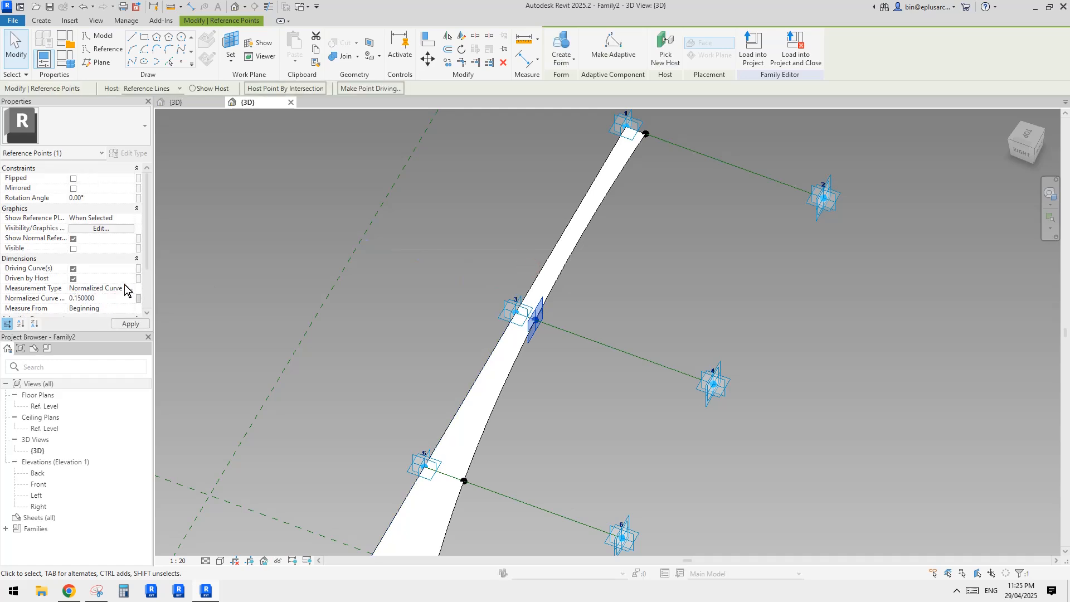
Change the normalized curve parameter of the reference point between placement points 1 and 2, and reload Family2 into 20250428.rfa, overwriting the existing version.
{"action": "middle_click_drag", "start_coordinate": [669, 179], "coordinate": [667, 169]}
{"action": "scroll", "coordinate": [637, 225], "scroll_direction": "down", "scroll_amount": 1}
{"action": "middle_click_drag", "start_coordinate": [637, 225], "coordinate": [635, 243]}
{"action": "scroll", "coordinate": [653, 143], "scroll_direction": "up", "scroll_amount": 1}
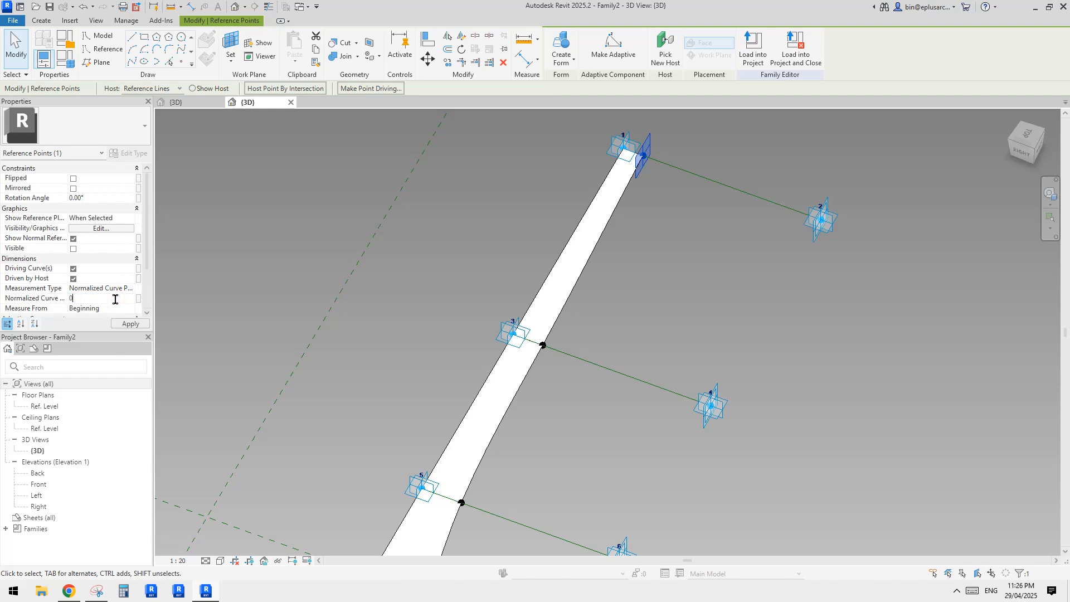
{"action": "middle_click_drag", "start_coordinate": [650, 280], "coordinate": [741, 103], "text": "shift"}
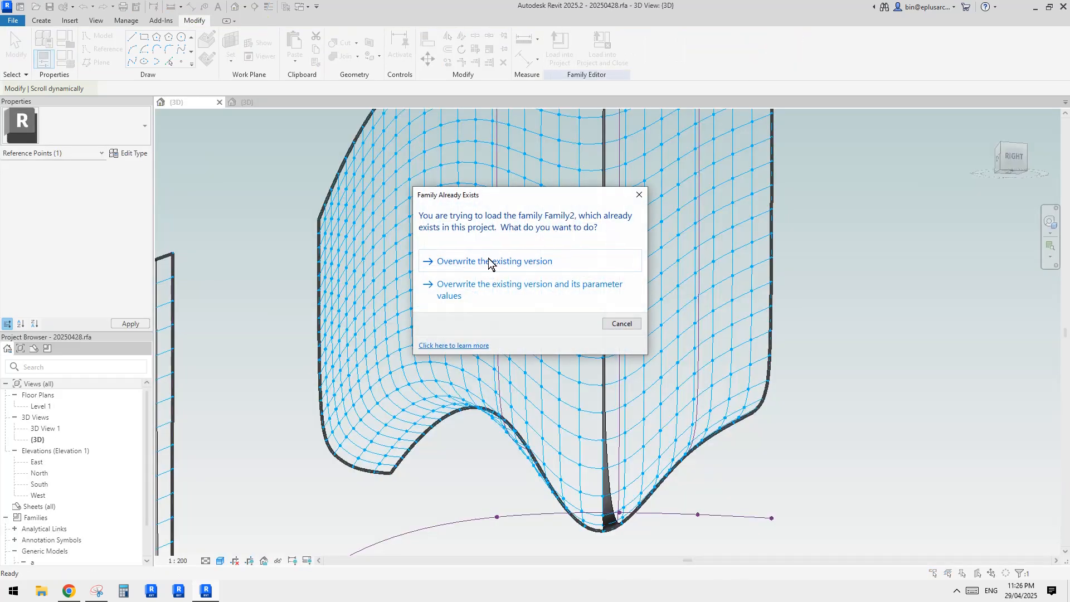
{"action": "left_click", "coordinate": [488, 261]}
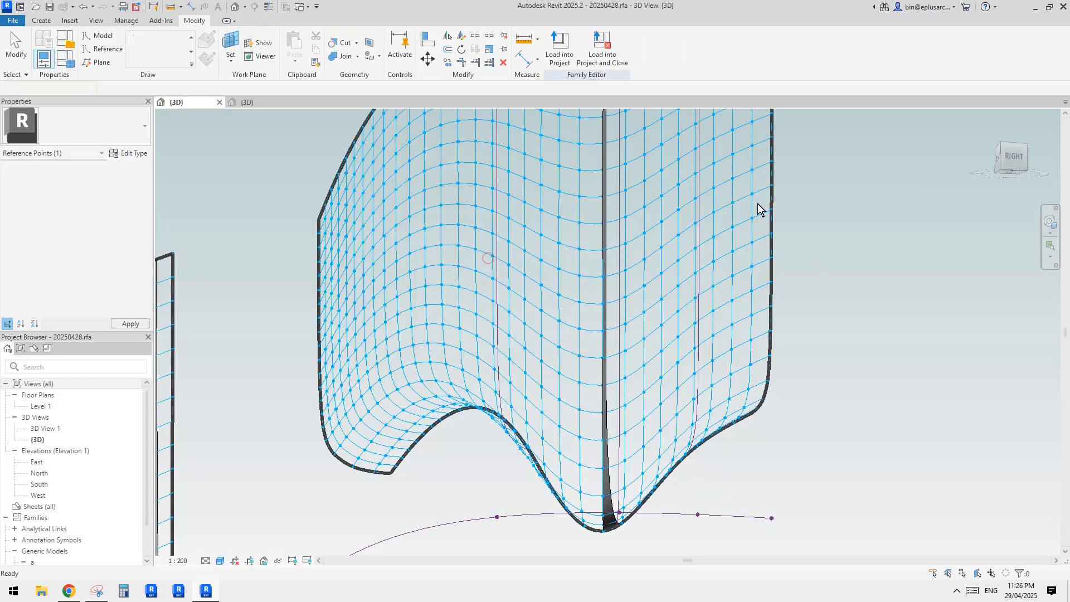
Repeat the single Family2 fin across the curved divided surface.
{"action": "scroll", "coordinate": [681, 252], "scroll_direction": "up", "scroll_amount": 3}
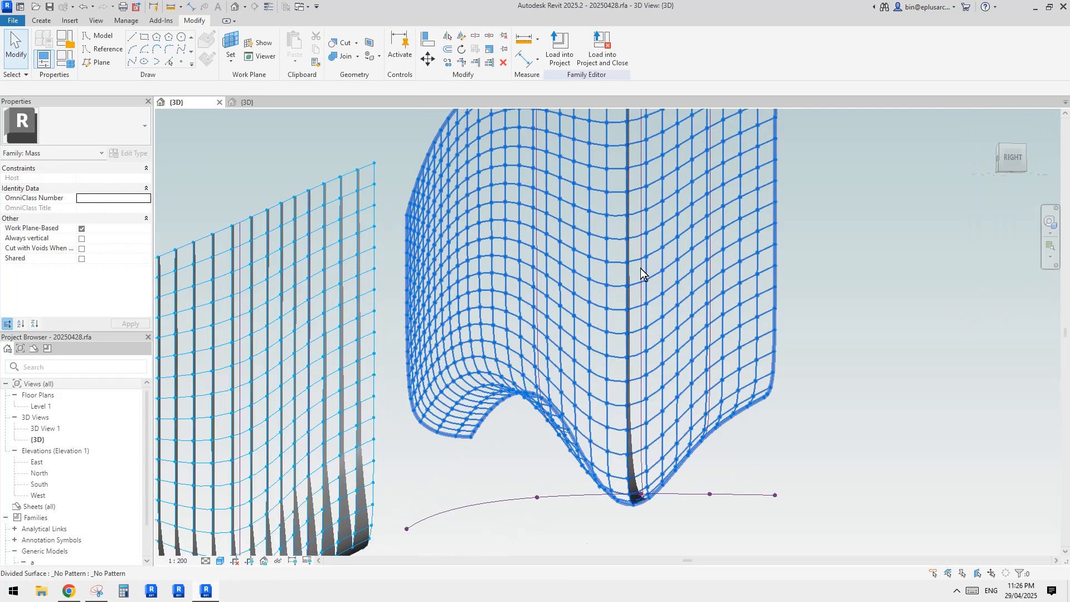
{"action": "left_click", "coordinate": [641, 273]}
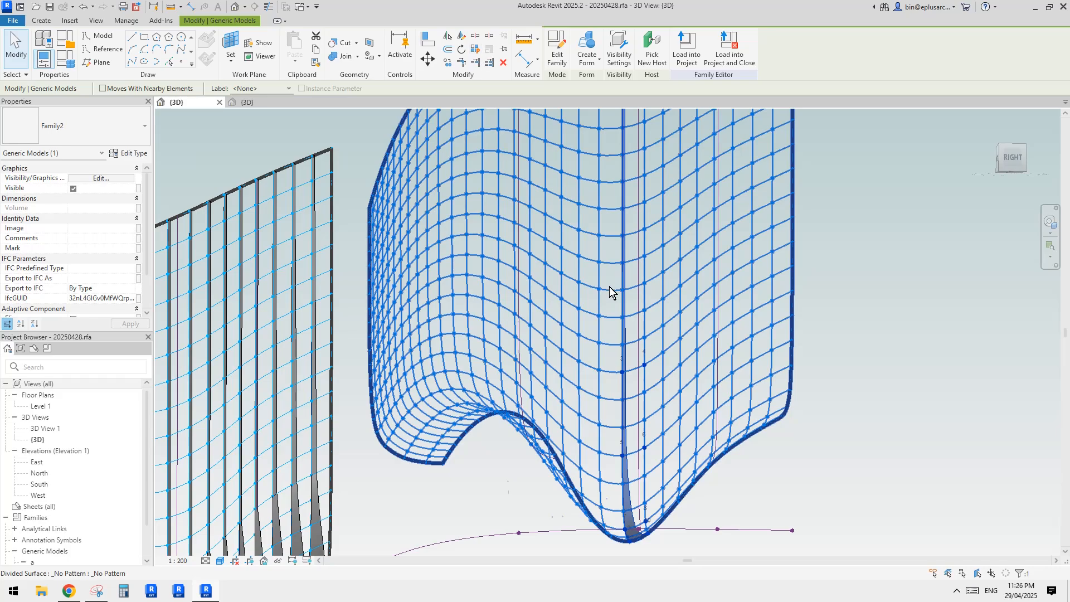
{"action": "left_click", "coordinate": [474, 51]}
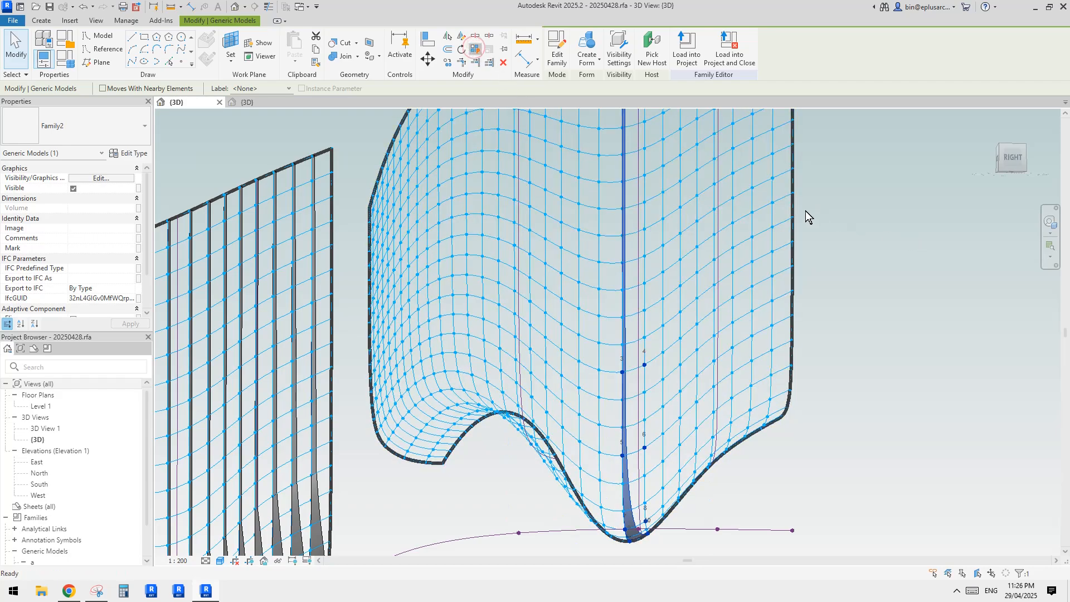
{"action": "middle_click_drag", "start_coordinate": [728, 227], "coordinate": [989, 378], "text": "shift"}
Compare the repeated fins with the facade photo in the browser, checking how they widen along the lower curve.
{"action": "left_click", "coordinate": [68, 592]}
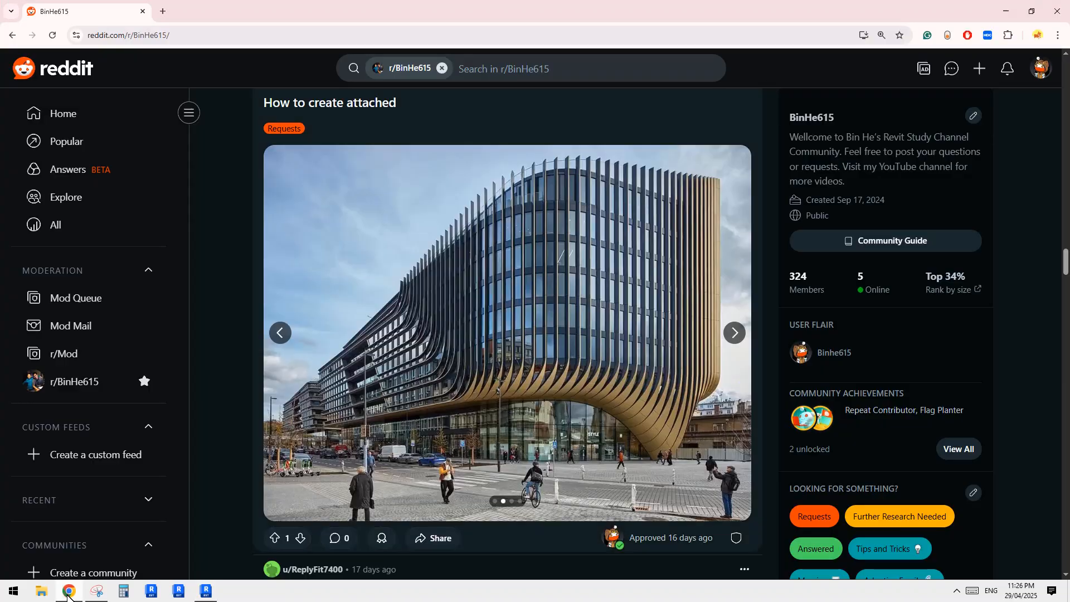
{"action": "left_click", "coordinate": [205, 592]}
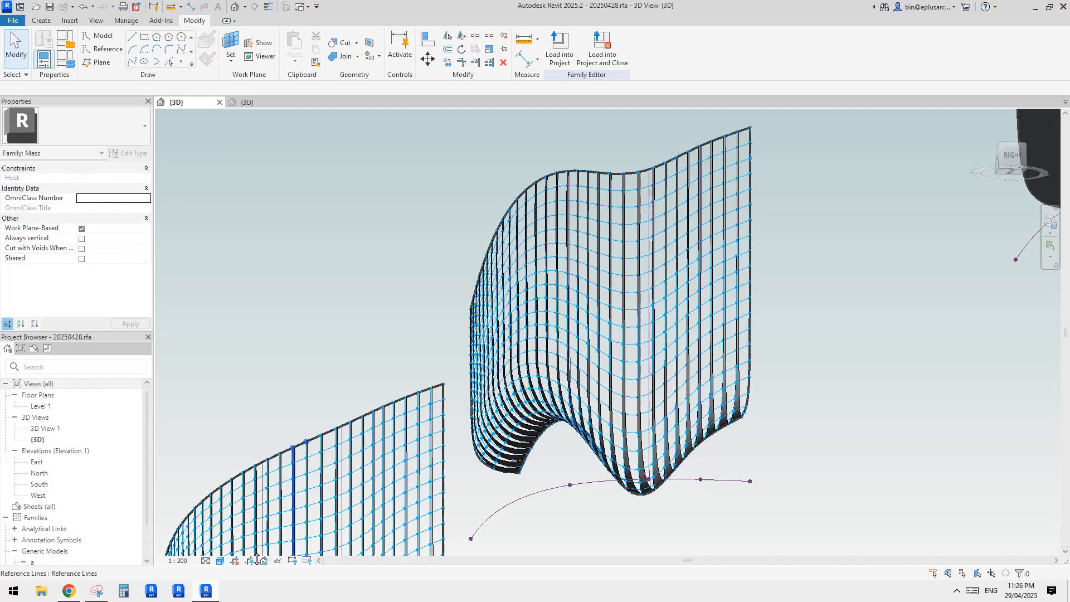
{"action": "middle_click_drag", "start_coordinate": [624, 434], "coordinate": [660, 392], "text": "shift"}
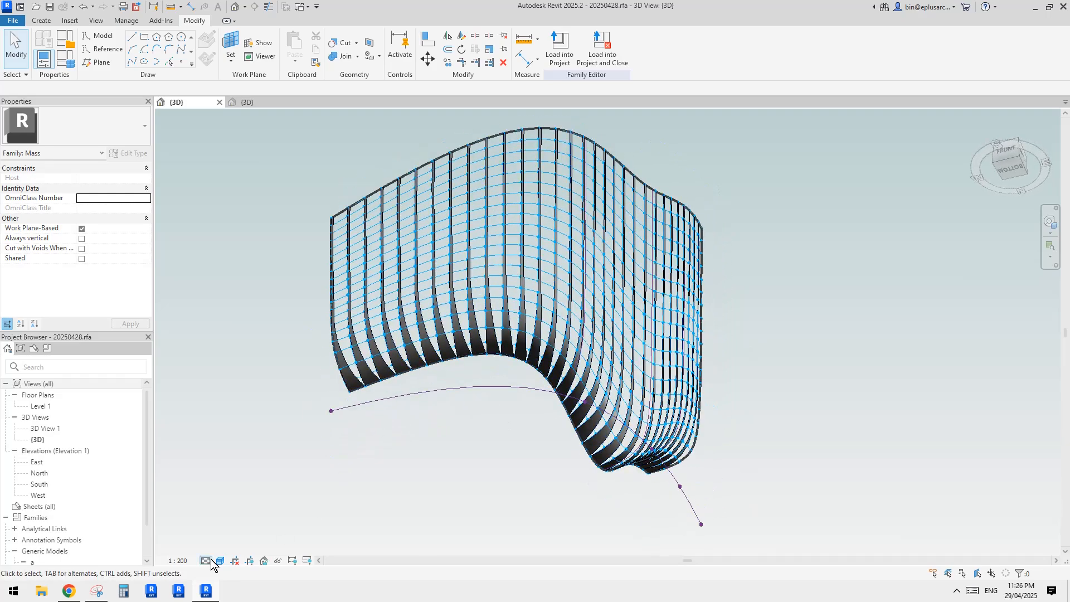
{"action": "left_click", "coordinate": [69, 592]}
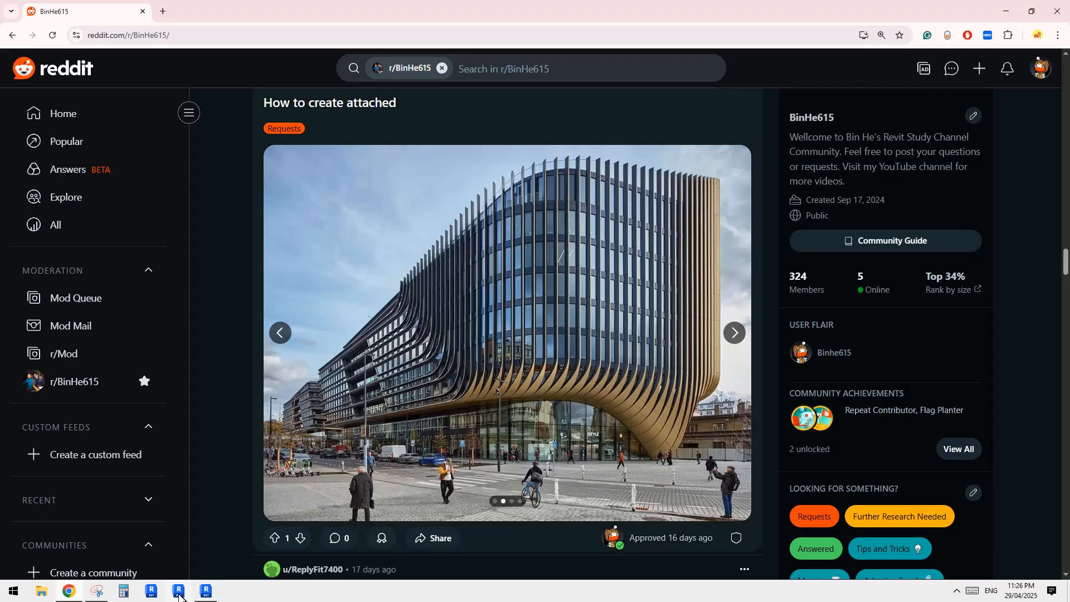
{"action": "left_click", "coordinate": [206, 592]}
{"action": "middle_click_drag", "start_coordinate": [501, 437], "coordinate": [645, 519], "text": "shift"}
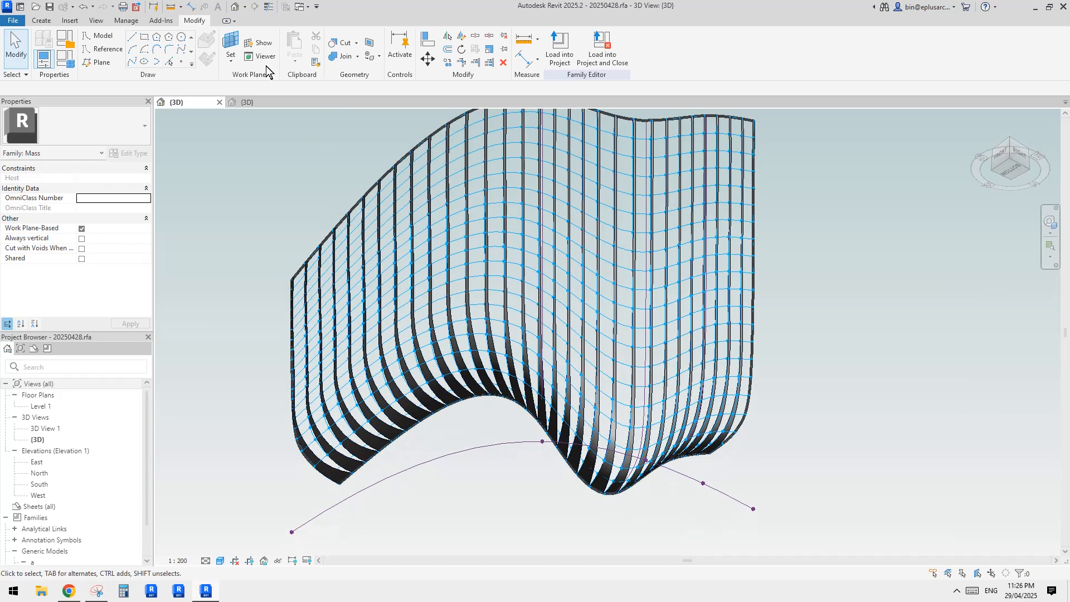
In Family2, set the normalized curve parameter of the reference point between placement points 7 and 8 to 0.8.
{"action": "left_click", "coordinate": [248, 102]}
{"action": "scroll", "coordinate": [668, 404], "scroll_direction": "up", "scroll_amount": 2}
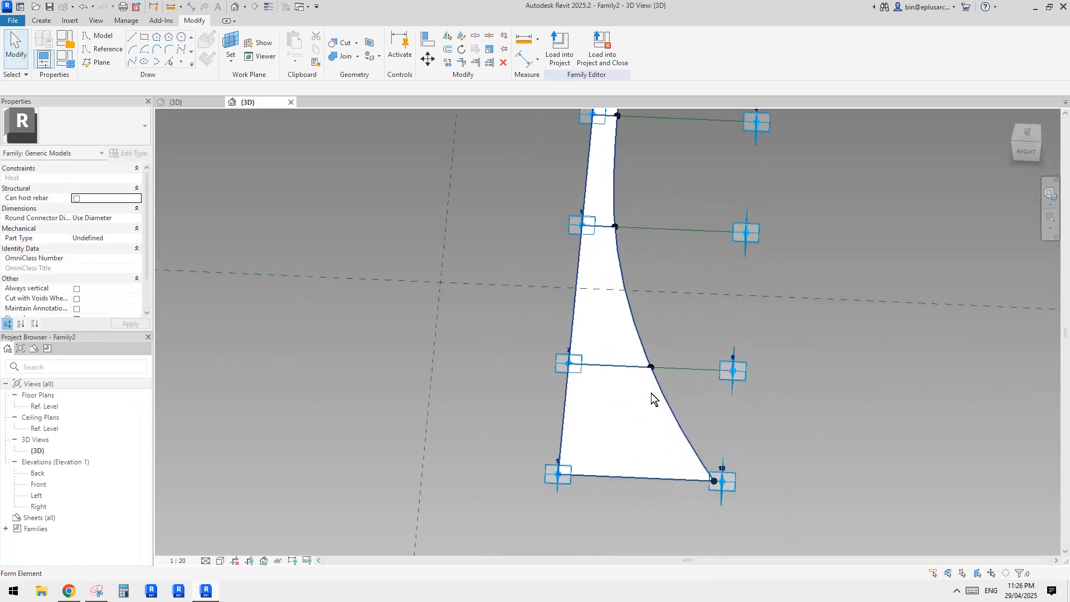
{"action": "left_click", "coordinate": [650, 366]}
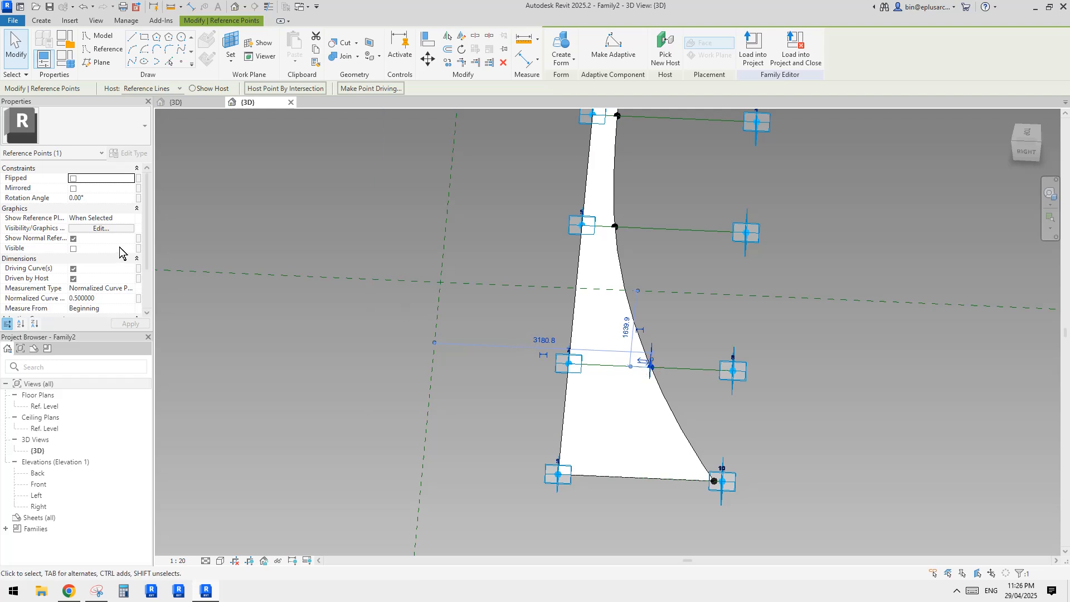
{"action": "left_click", "coordinate": [117, 297]}
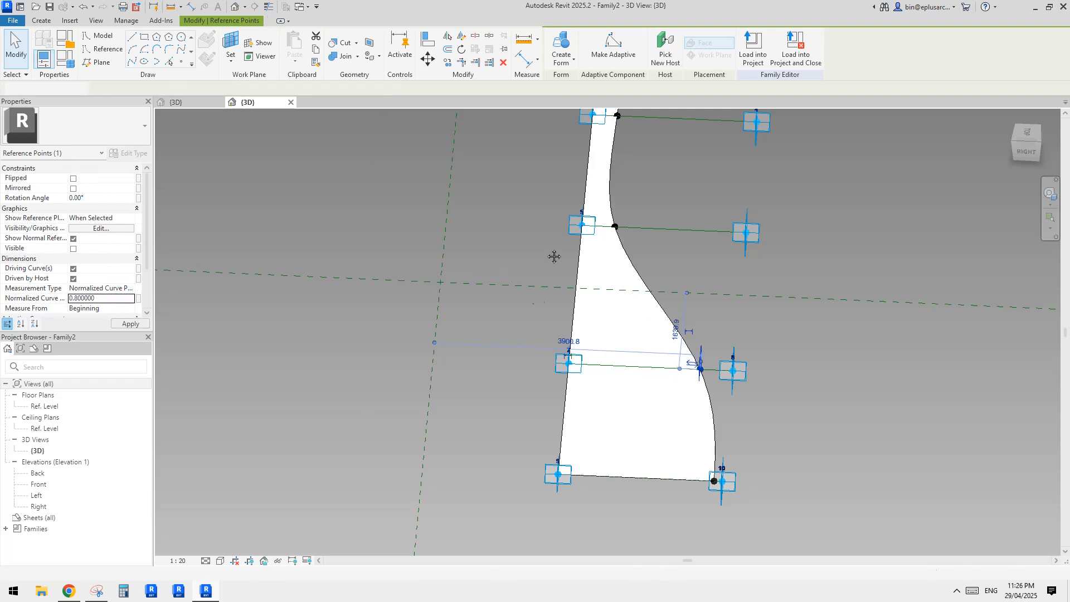
Set the normalized curve parameter of the reference point between placement points 5 and 6 to 0.3.
{"action": "middle_click_drag", "start_coordinate": [615, 227], "coordinate": [600, 283]}
{"action": "left_click", "coordinate": [600, 283]}
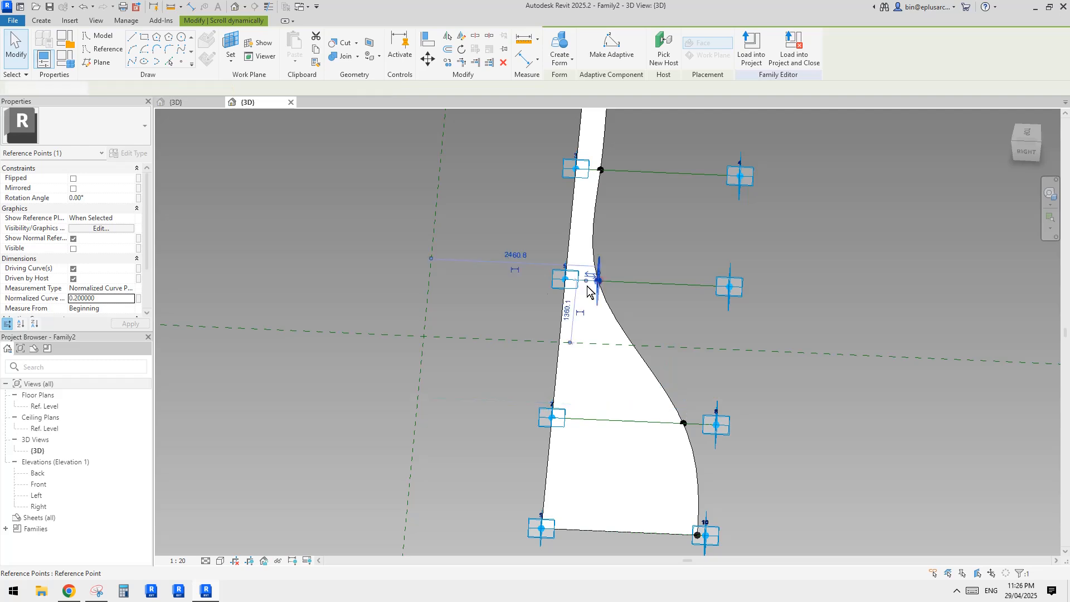
{"action": "left_click", "coordinate": [105, 299]}
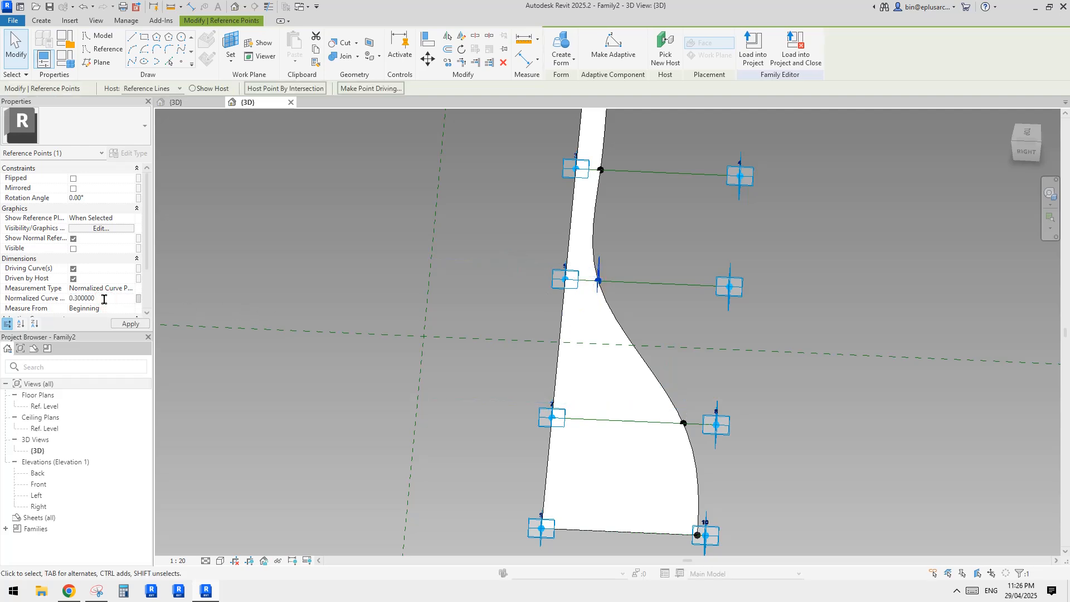
Load the reshaped Family2 into 20250428.rfa, overwriting the existing version.
{"action": "scroll", "coordinate": [488, 350], "scroll_direction": "down", "scroll_amount": 3}
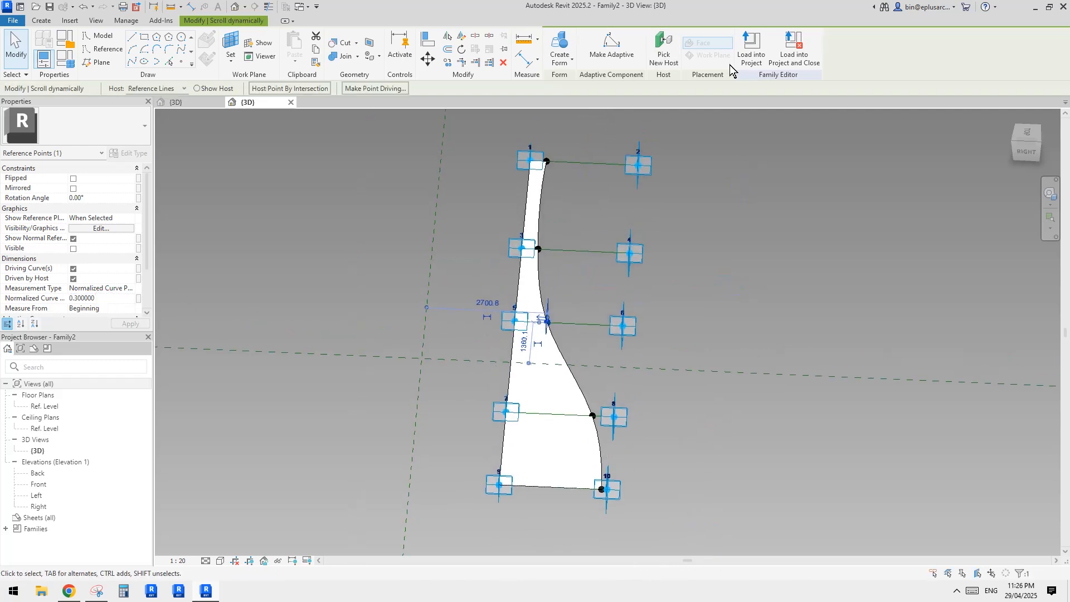
{"action": "left_click", "coordinate": [751, 50]}
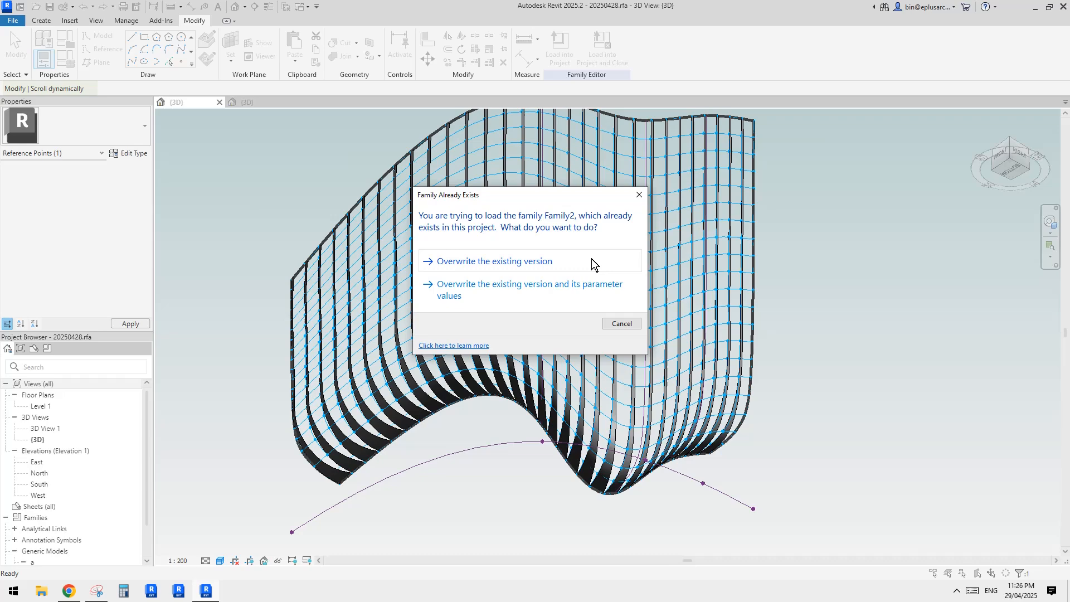
{"action": "left_click", "coordinate": [591, 259]}
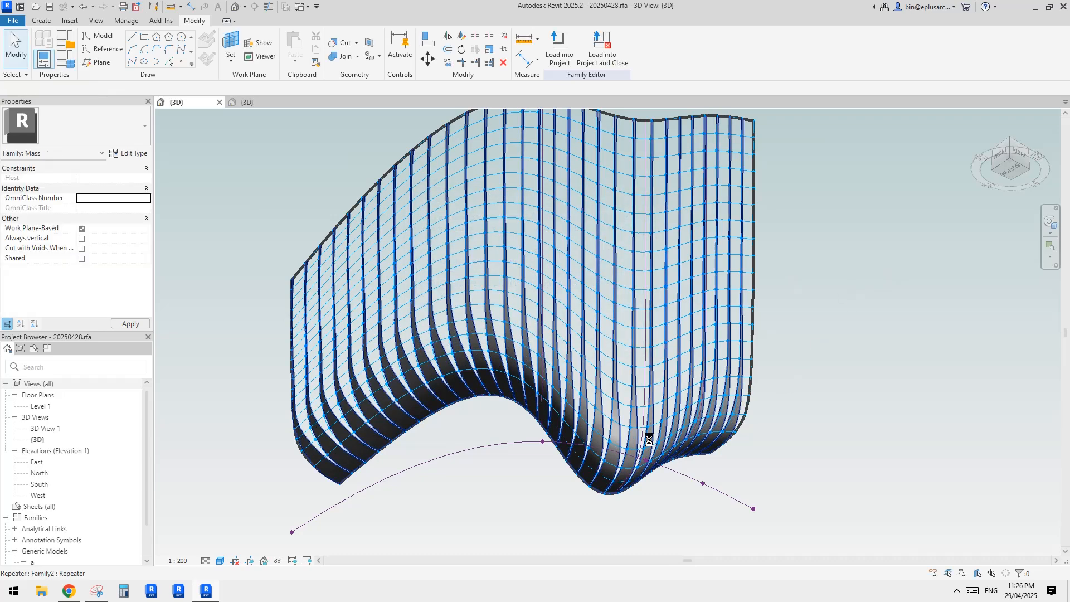
Inspect the repeated fins along the surface's lower edge, close up and from the front.
{"action": "middle_click_drag", "start_coordinate": [648, 440], "coordinate": [411, 433], "text": "shift"}
{"action": "scroll", "coordinate": [695, 442], "scroll_direction": "up", "scroll_amount": 5}
{"action": "scroll", "coordinate": [744, 370], "scroll_direction": "up", "scroll_amount": 3}
{"action": "left_click", "coordinate": [751, 370]}
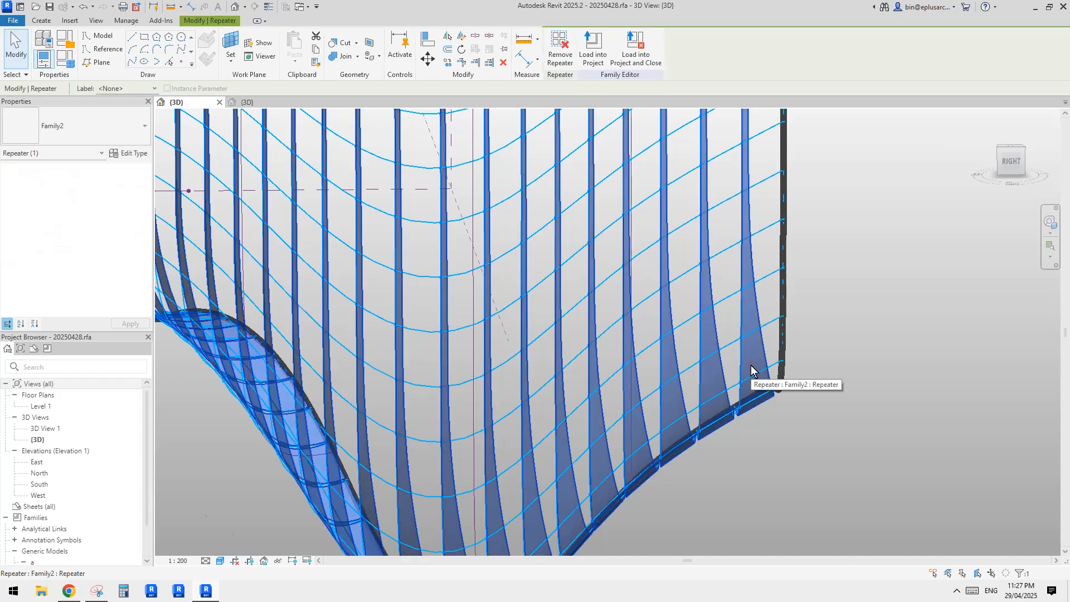
{"action": "scroll", "coordinate": [751, 370], "scroll_direction": "down", "scroll_amount": 5}
{"action": "middle_click_drag", "start_coordinate": [745, 401], "coordinate": [779, 407], "text": "shift"}
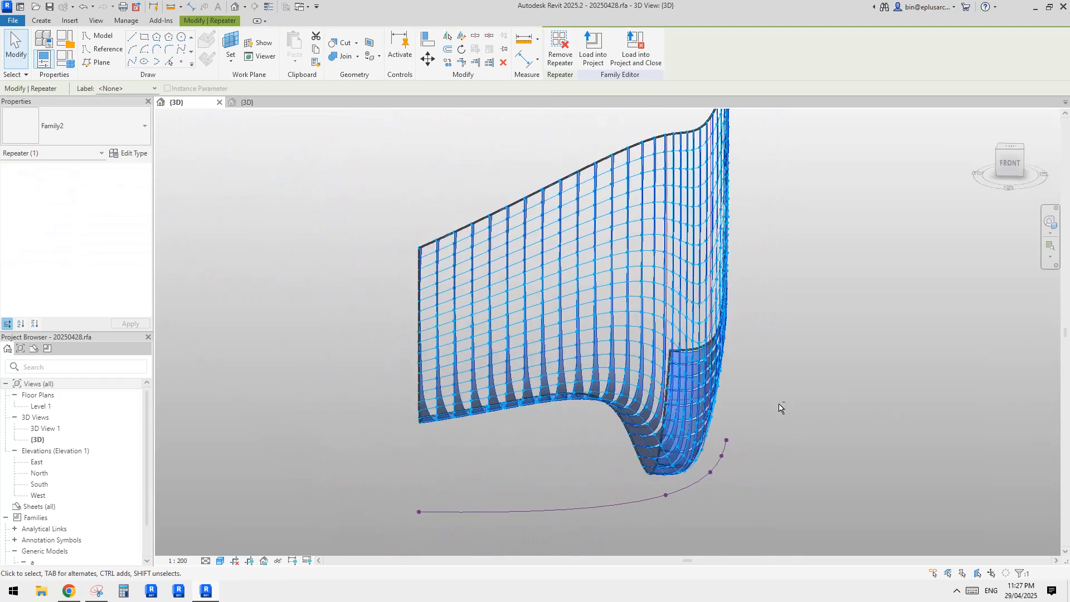
In Family2, try to create a form from the existing fin surface.
{"action": "left_click", "coordinate": [266, 103]}
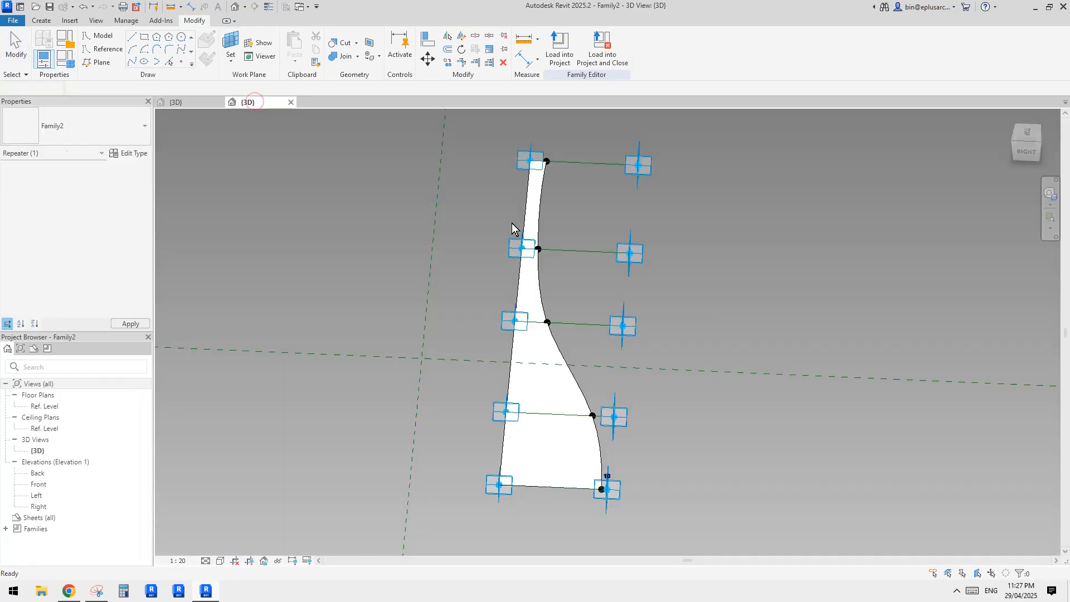
{"action": "left_click", "coordinate": [534, 193]}
{"action": "left_click", "coordinate": [589, 51]}
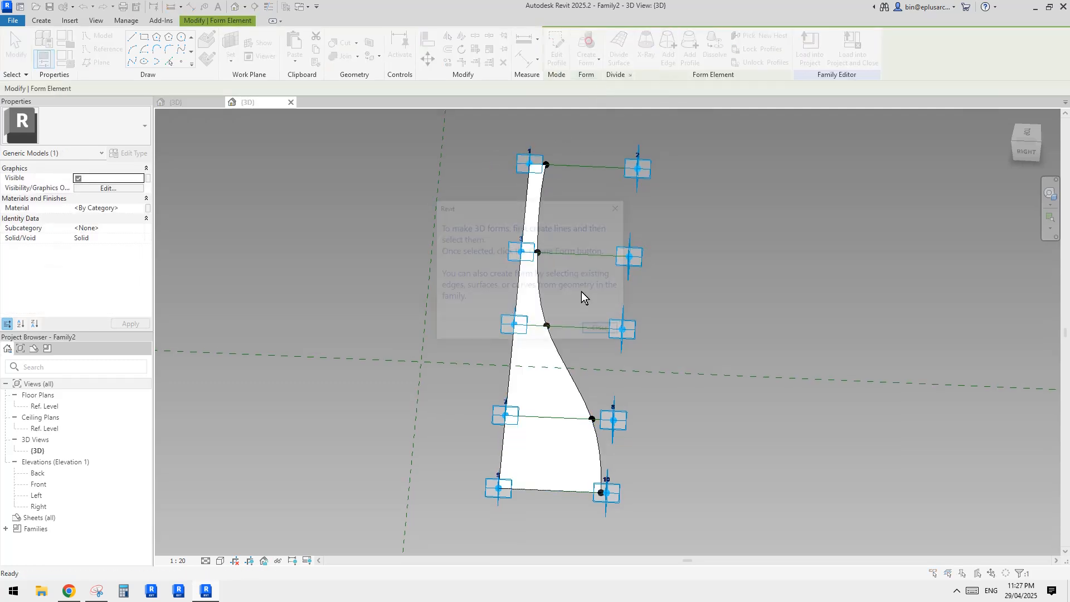
{"action": "left_click", "coordinate": [602, 331]}
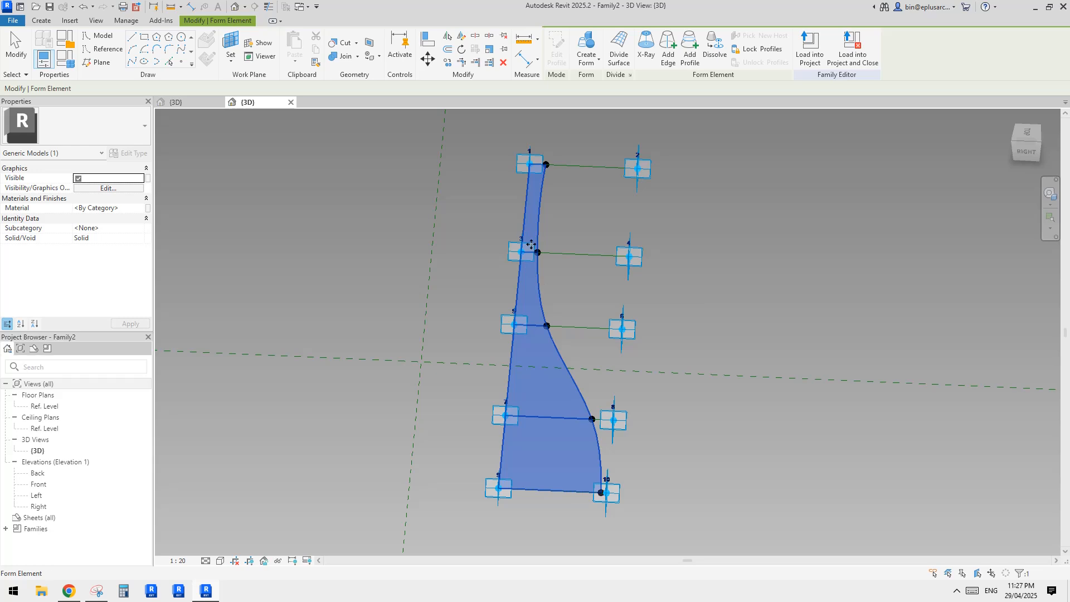
{"action": "key", "text": "Escape"}
Examine the reference line between placement points 3 and 4 and the overall profile of the fin.
{"action": "scroll", "coordinate": [529, 262], "scroll_direction": "up", "scroll_amount": 5}
{"action": "left_click", "coordinate": [560, 306]}
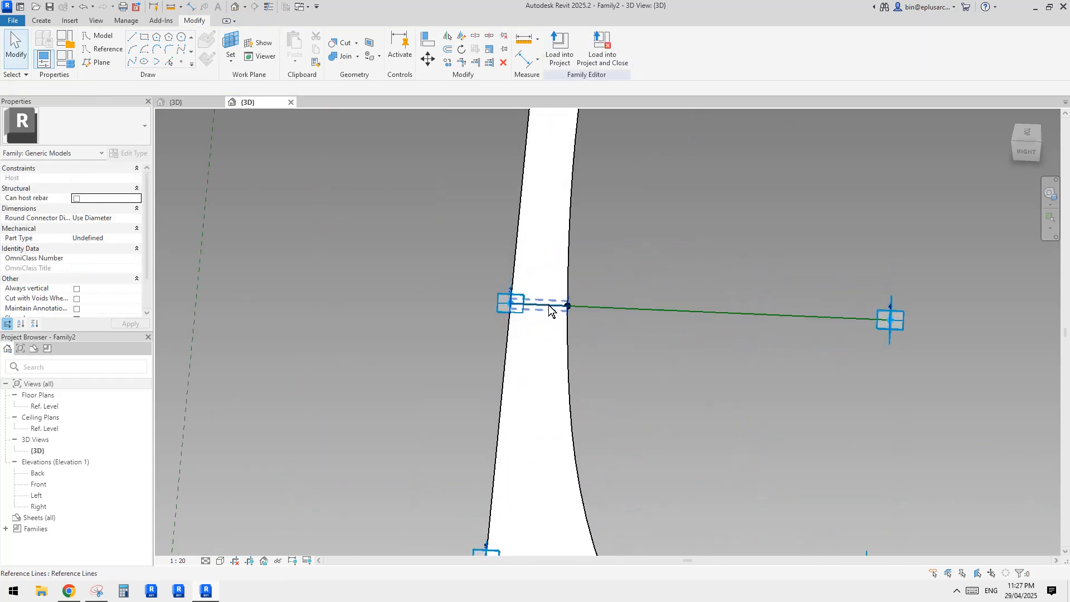
{"action": "left_click", "coordinate": [548, 310]}
{"action": "scroll", "coordinate": [552, 306], "scroll_direction": "down", "scroll_amount": 2}
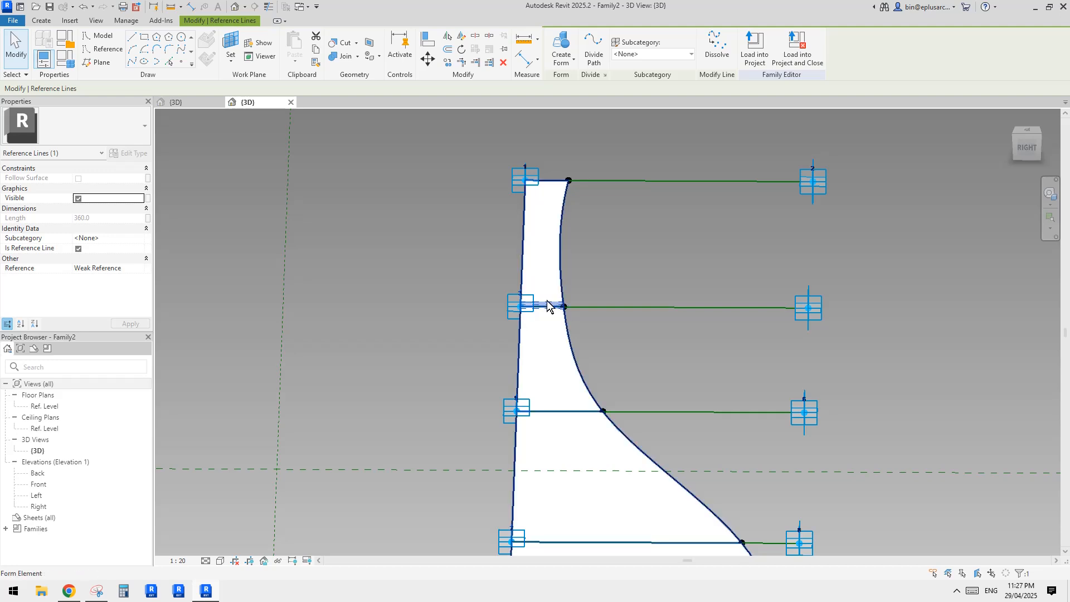
{"action": "scroll", "coordinate": [558, 323], "scroll_direction": "down", "scroll_amount": 3}
{"action": "middle_click_drag", "start_coordinate": [523, 332], "coordinate": [358, 181], "text": "shift"}
Return to 20250428.rfa and examine the whole fin facade from several angles.
{"action": "left_click", "coordinate": [194, 100]}
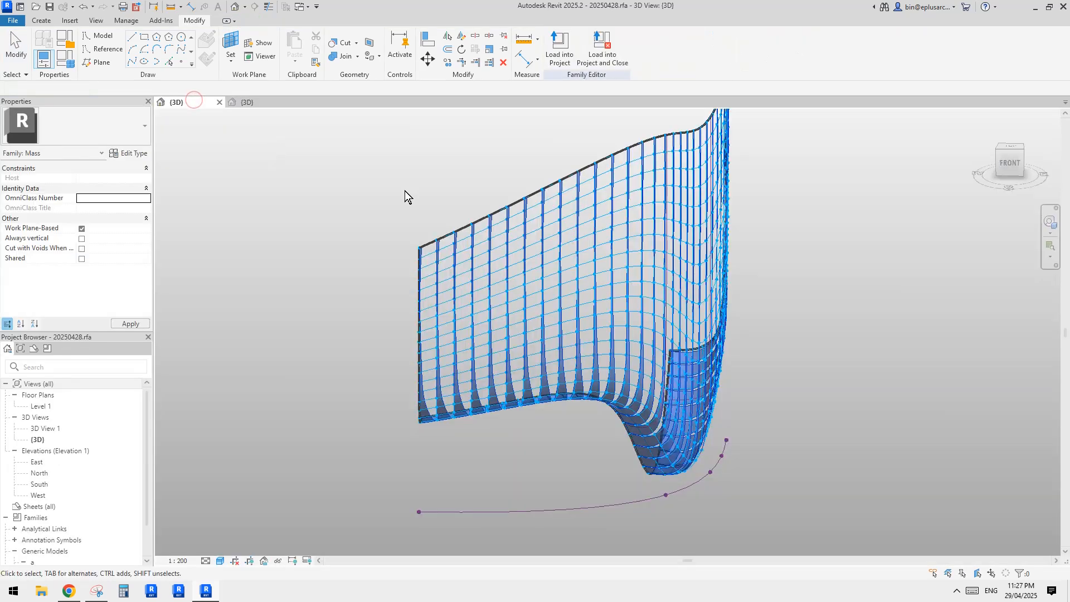
{"action": "middle_click_drag", "start_coordinate": [658, 354], "coordinate": [518, 409], "text": "shift"}
{"action": "middle_click_drag", "start_coordinate": [313, 433], "coordinate": [524, 421], "text": "shift"}
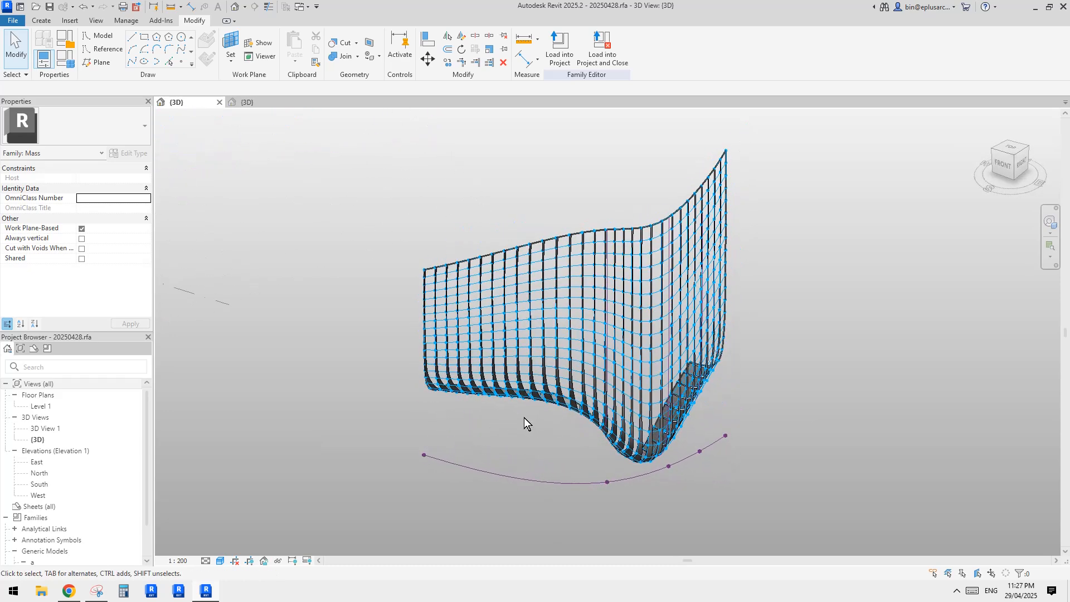
{"action": "scroll", "coordinate": [521, 429], "scroll_direction": "up", "scroll_amount": 2}
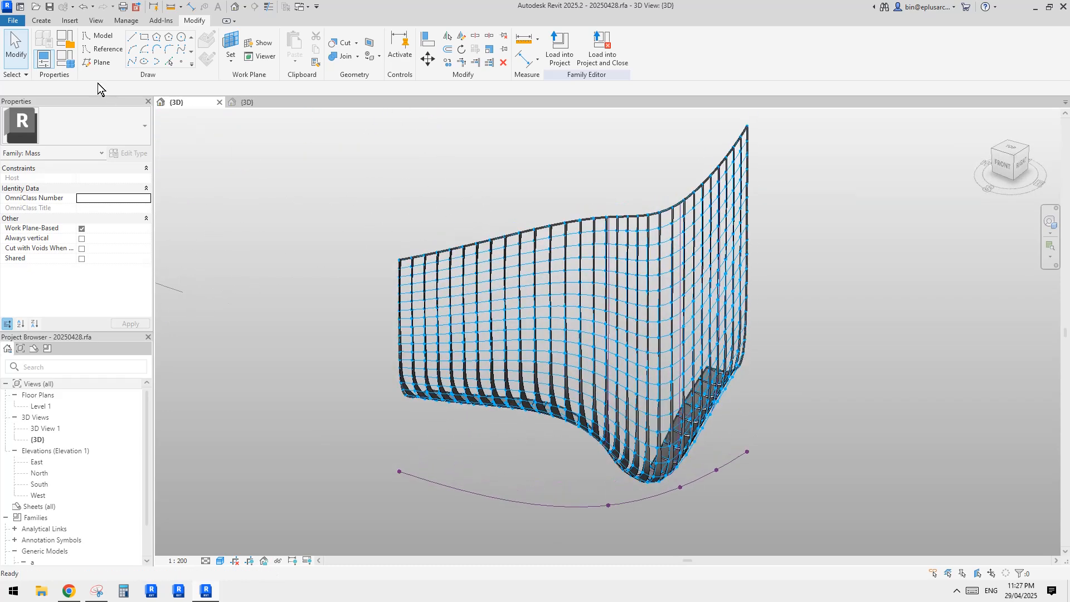
Create a new project from the Architectural Template.
{"action": "left_click", "coordinate": [19, 17]}
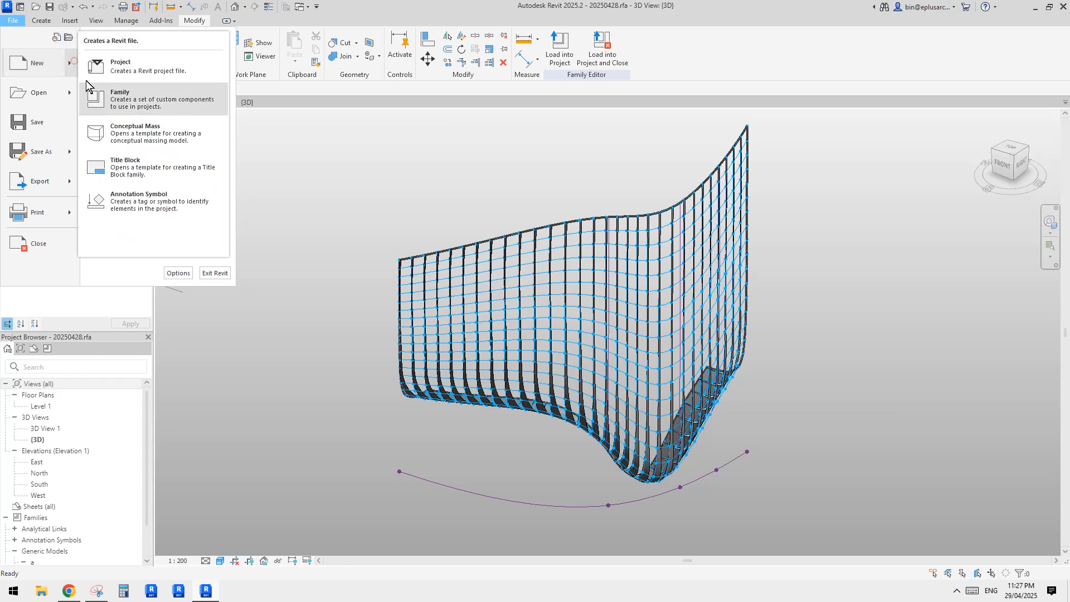
{"action": "left_click", "coordinate": [74, 61]}
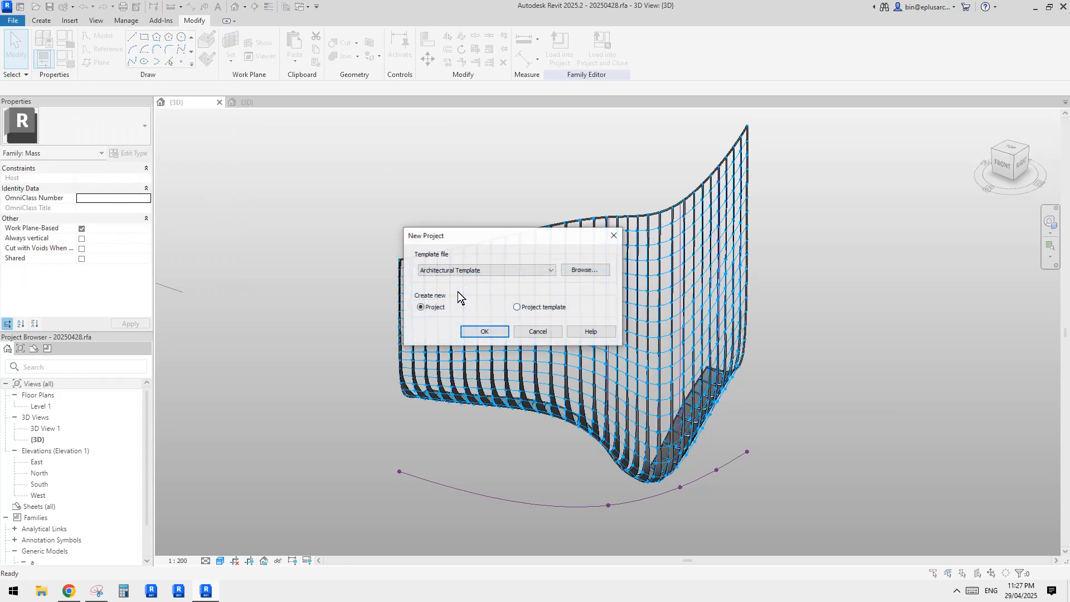
{"action": "left_click", "coordinate": [496, 269]}
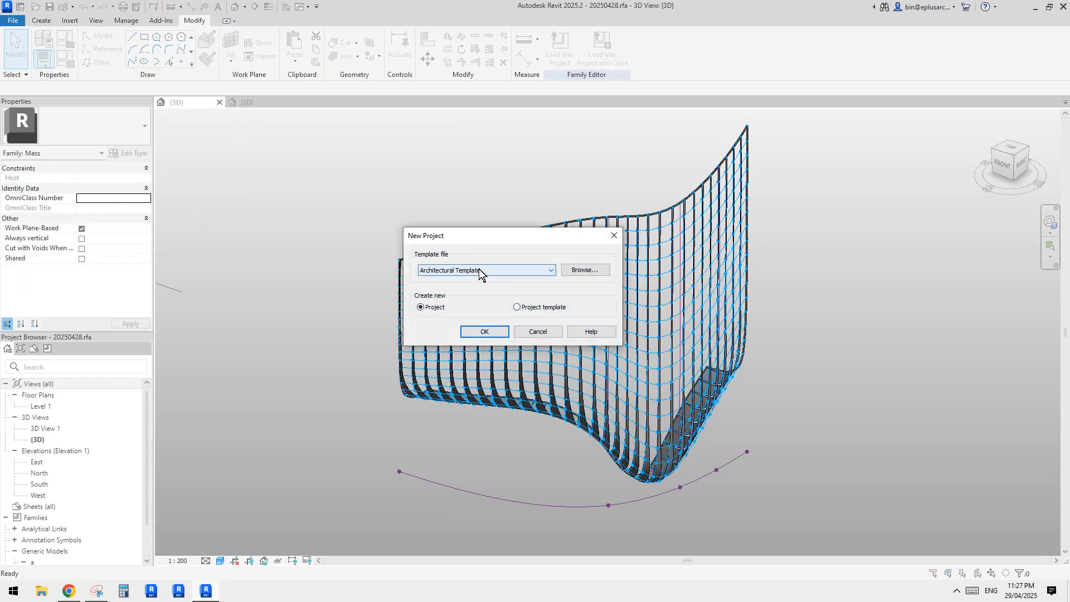
{"action": "left_click", "coordinate": [478, 269]}
{"action": "left_click", "coordinate": [485, 269]}
{"action": "left_click", "coordinate": [489, 330]}
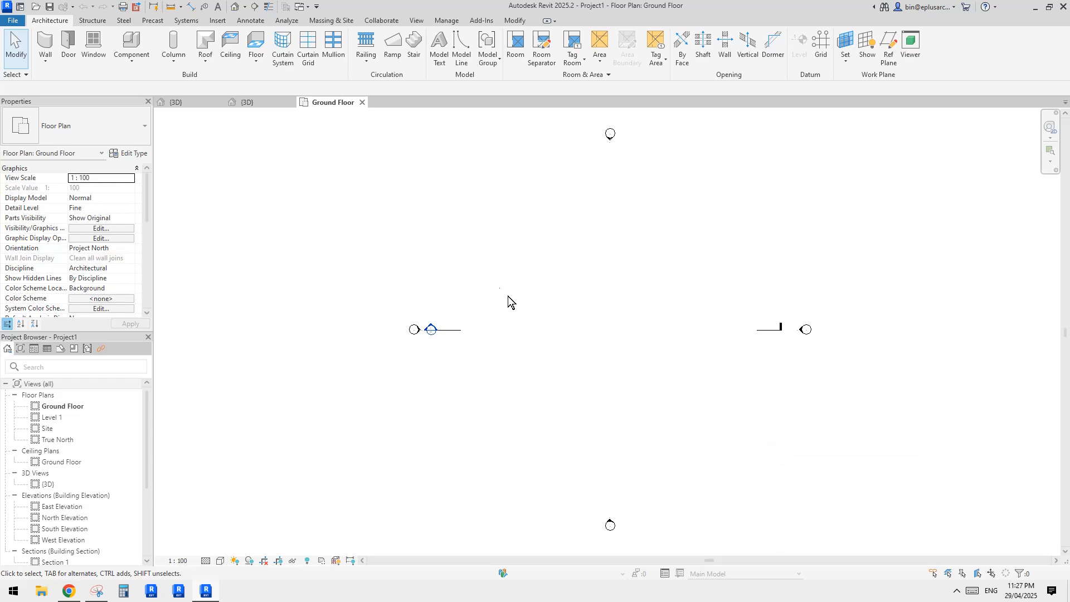
Return to 20250428.rfa and load the fin facade mass family into Project1.
{"action": "left_click", "coordinate": [275, 101]}
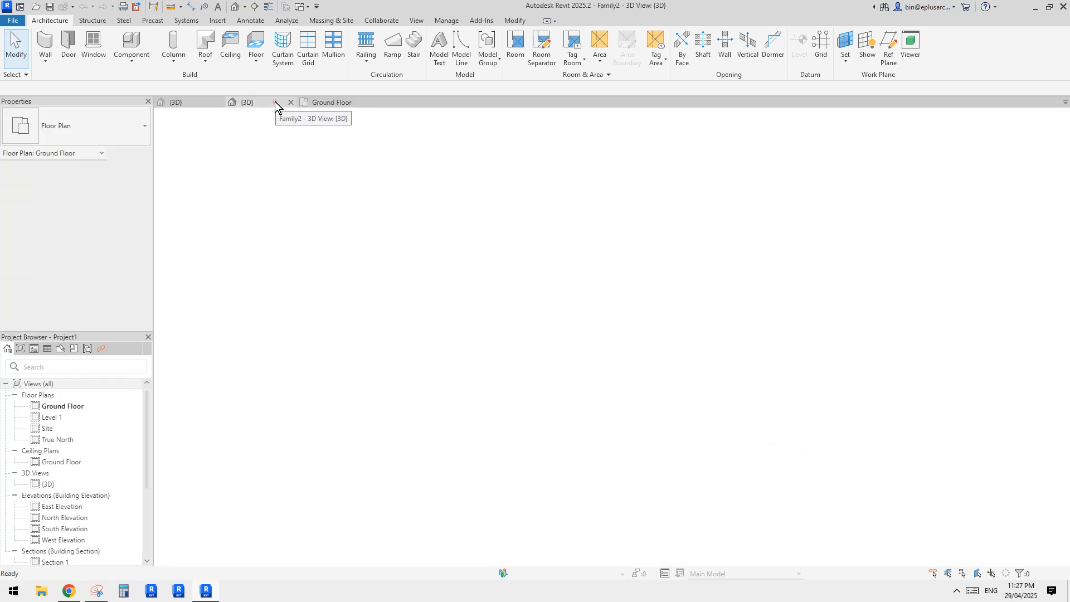
{"action": "left_click", "coordinate": [319, 104]}
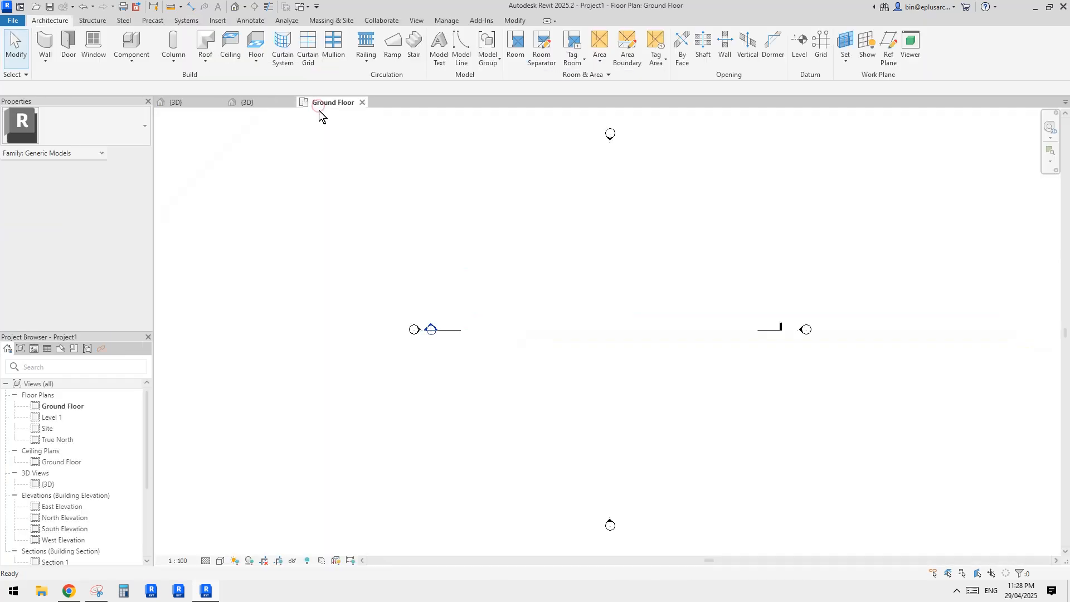
{"action": "left_click", "coordinate": [259, 106]}
{"action": "left_click", "coordinate": [196, 105]}
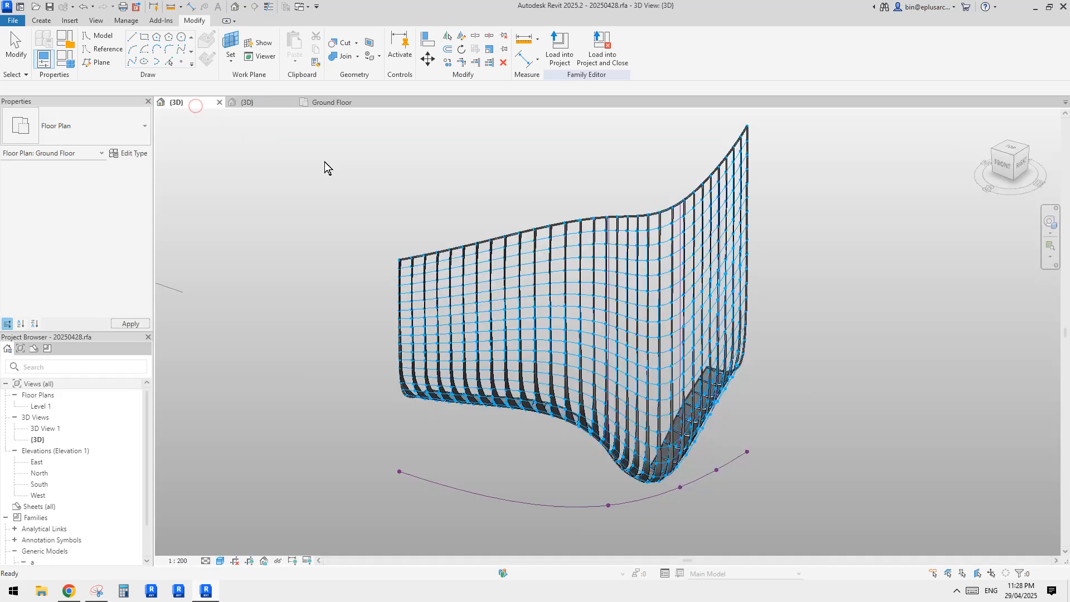
{"action": "left_click", "coordinate": [560, 52]}
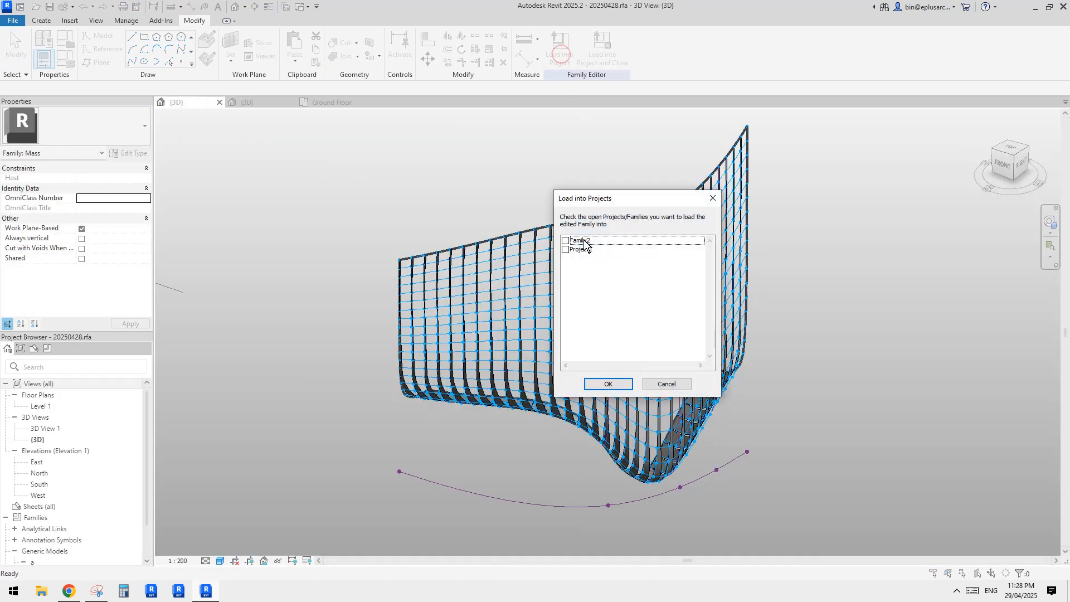
{"action": "left_click", "coordinate": [582, 249]}
{"action": "left_click", "coordinate": [609, 384]}
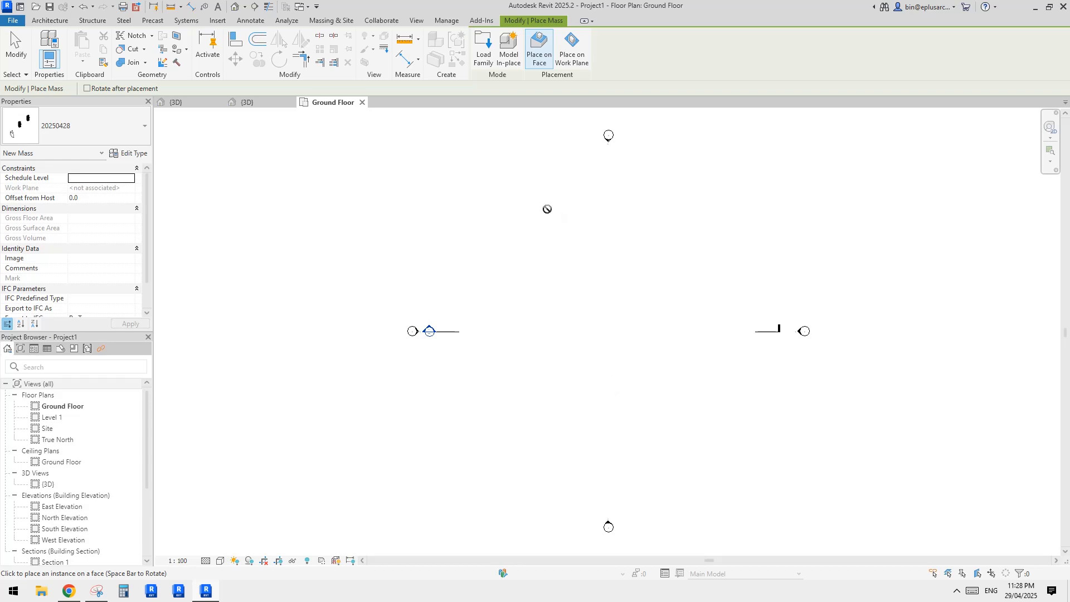
Place one instance of the 20250428 mass on the Ground Floor work plane, near the middle of the section line.
{"action": "left_click", "coordinate": [571, 50]}
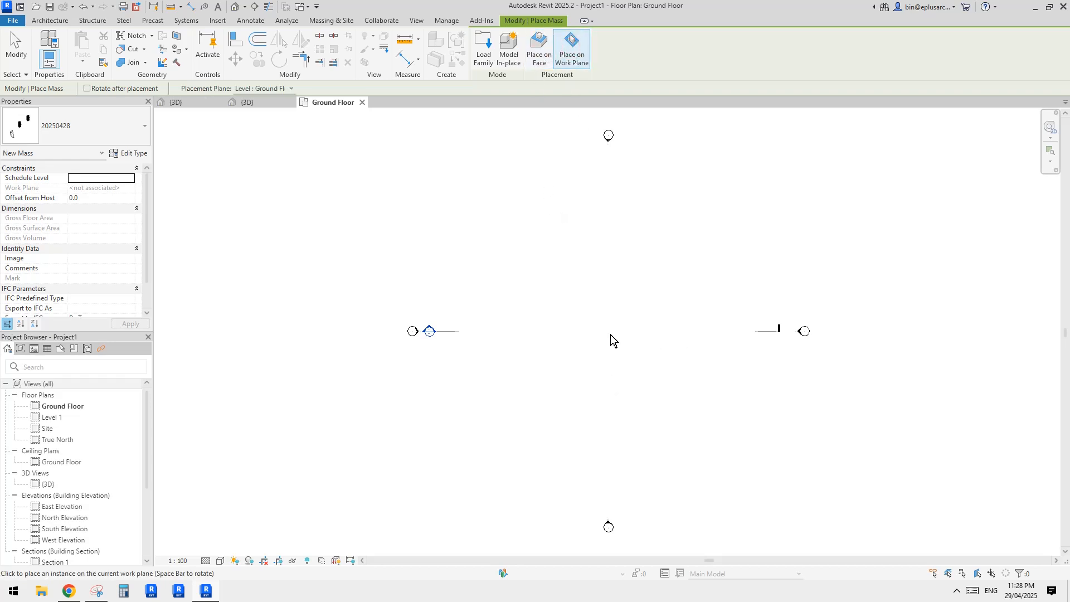
{"action": "left_click", "coordinate": [613, 393]}
{"action": "key", "text": "Escape"}
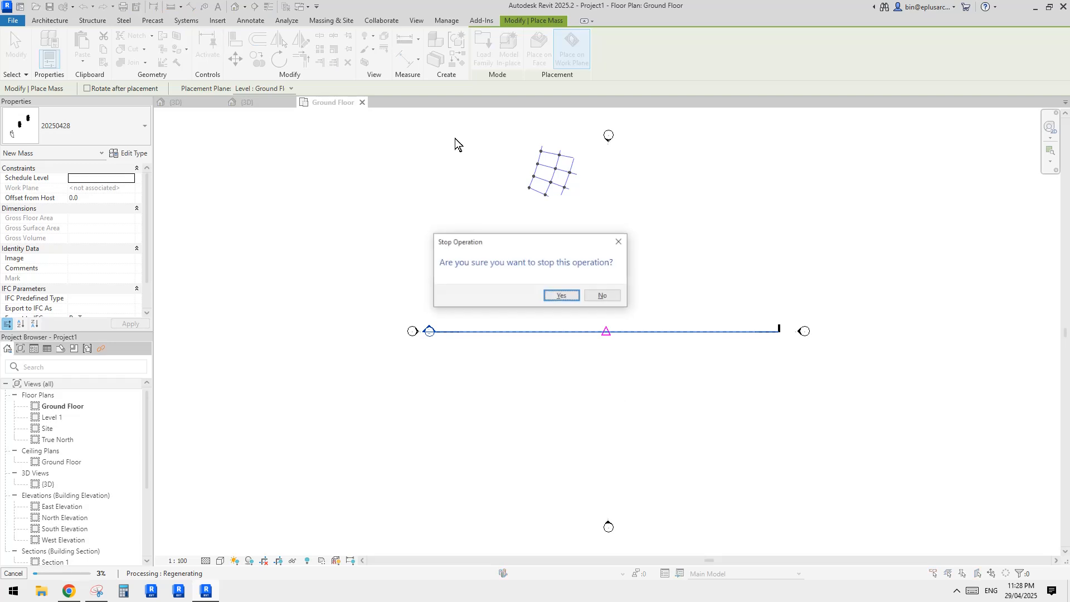
{"action": "key", "text": "Escape"}
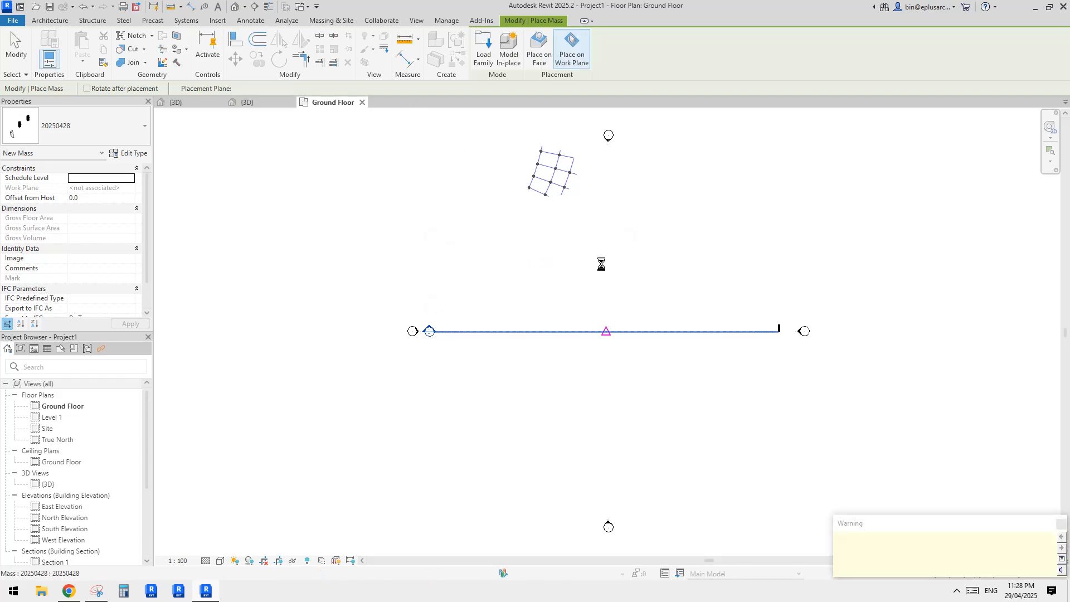
{"action": "key", "text": "Escape"}
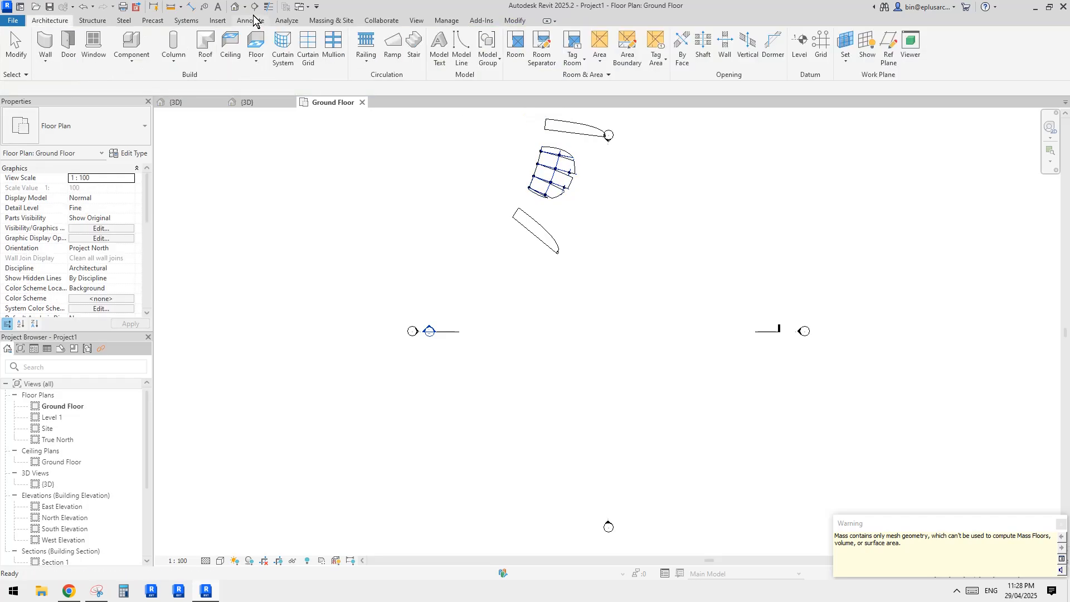
Open the project's default 3D view and examine the placed fin facade mass up close.
{"action": "left_click", "coordinate": [235, 7]}
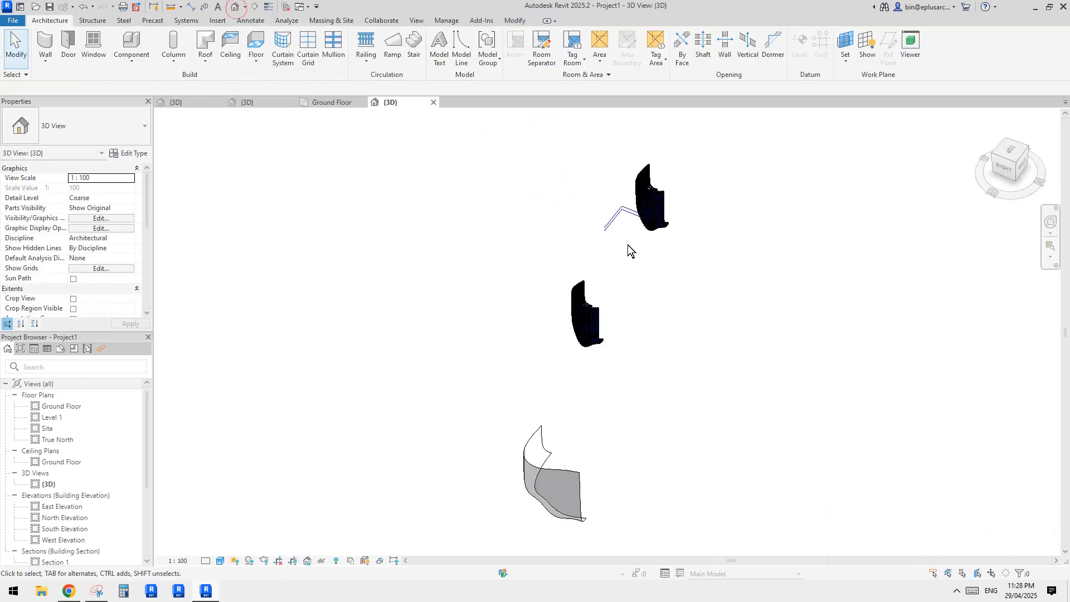
{"action": "scroll", "coordinate": [722, 276], "scroll_direction": "up", "scroll_amount": 3}
{"action": "scroll", "coordinate": [543, 308], "scroll_direction": "up", "scroll_amount": 2}
{"action": "middle_click_drag", "start_coordinate": [540, 305], "coordinate": [606, 279], "text": "shift"}
{"action": "scroll", "coordinate": [751, 349], "scroll_direction": "up", "scroll_amount": 6}
{"action": "middle_click_drag", "start_coordinate": [751, 349], "coordinate": [714, 312], "text": "shift"}
{"action": "scroll", "coordinate": [870, 319], "scroll_direction": "down", "scroll_amount": 2}
{"action": "middle_click_drag", "start_coordinate": [872, 319], "coordinate": [579, 237]}
{"action": "middle_click_drag", "start_coordinate": [661, 283], "coordinate": [665, 300], "text": "shift"}
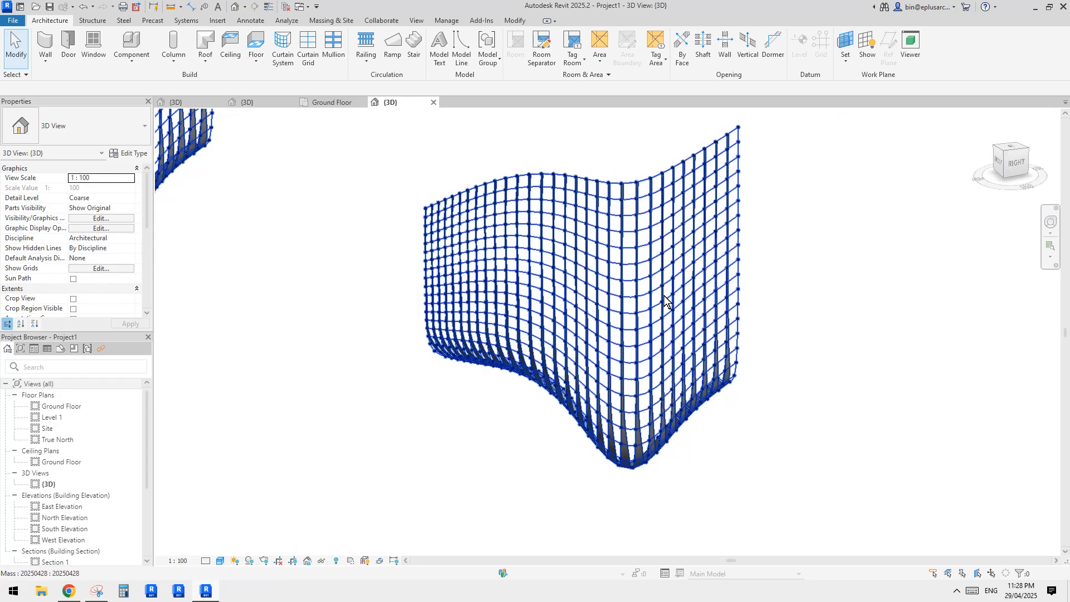
In the view's visibility overrides, turn on the Mass category and hide its Nodes and Gridlines subcategories.
{"action": "key", "text": "g"}
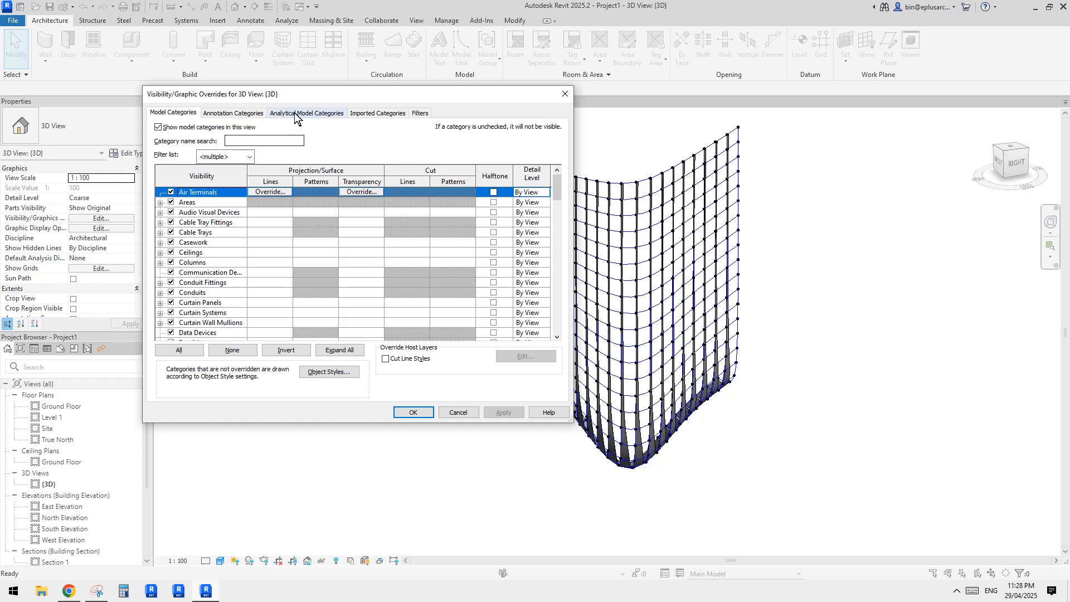
{"action": "key", "text": "m"}
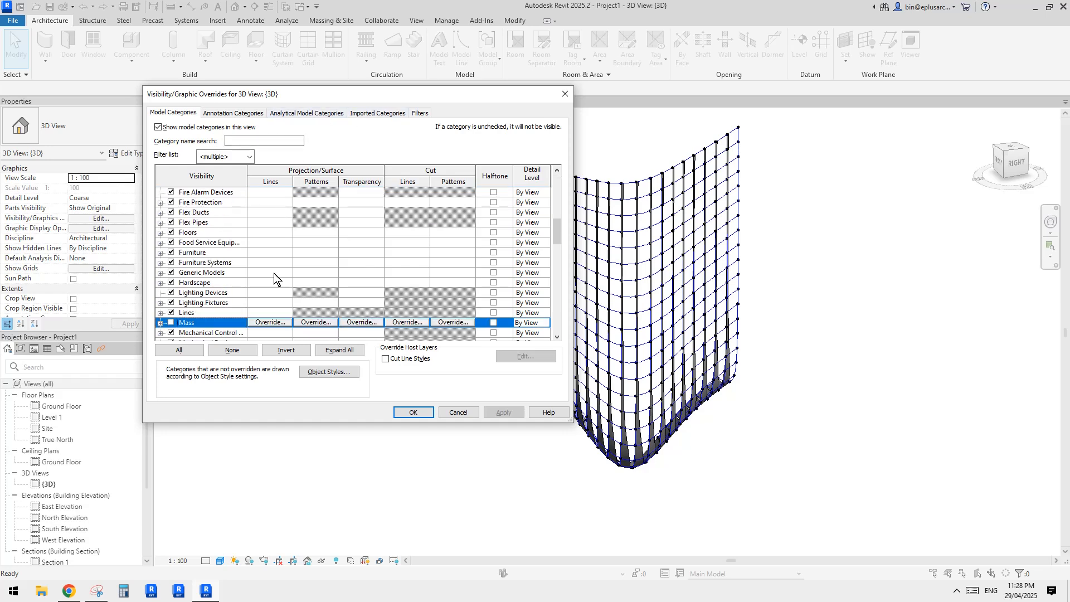
{"action": "left_click", "coordinate": [160, 323]}
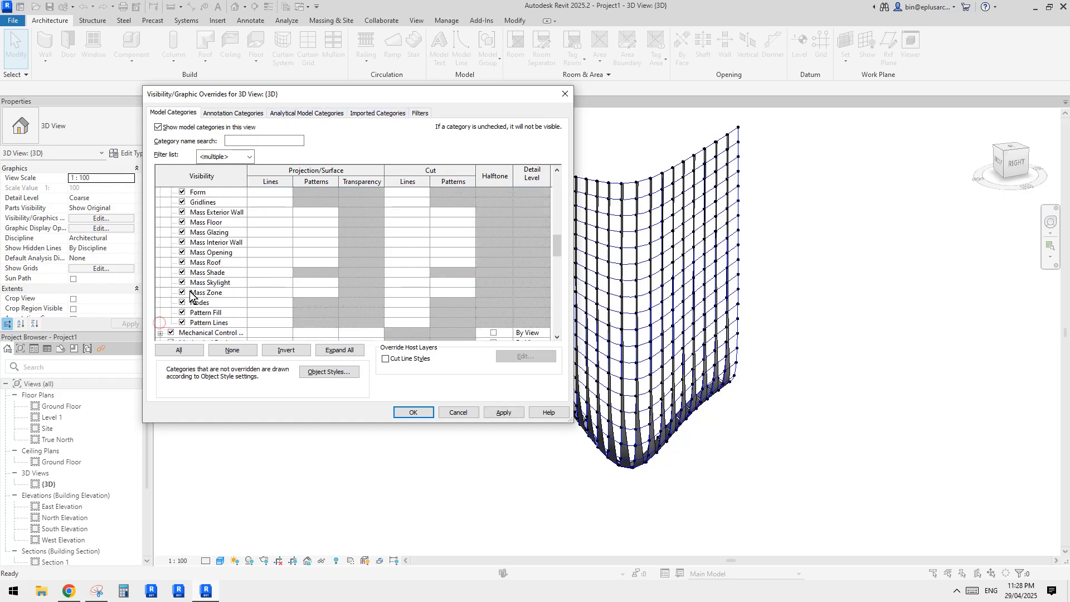
{"action": "left_click", "coordinate": [182, 303]}
{"action": "scroll", "coordinate": [188, 262], "scroll_direction": "up", "scroll_amount": 1}
{"action": "left_click", "coordinate": [182, 222]}
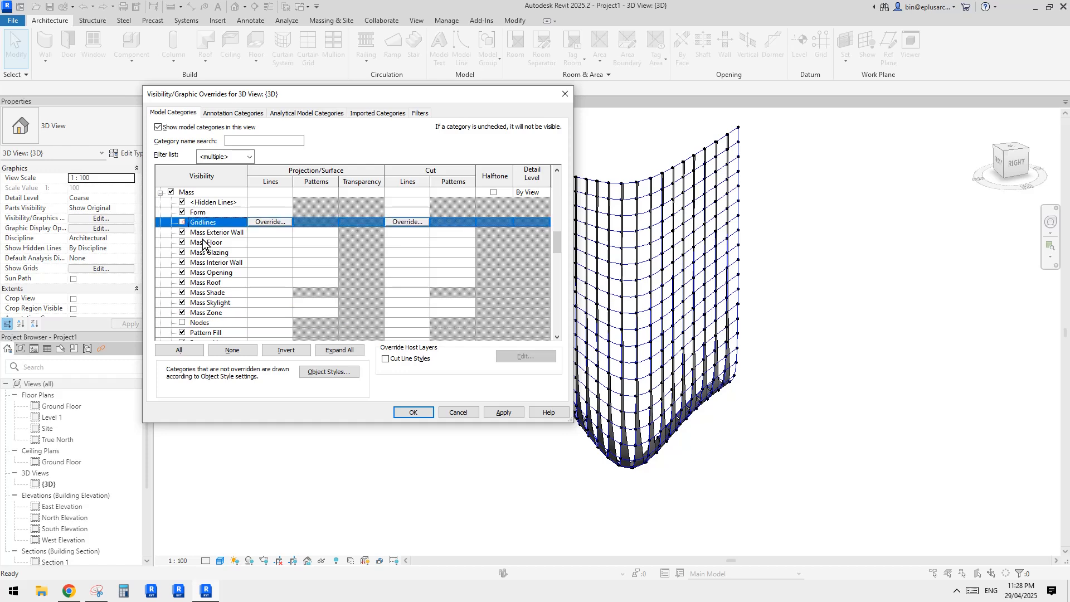
{"action": "left_click", "coordinate": [413, 413]}
{"action": "middle_click_drag", "start_coordinate": [808, 446], "coordinate": [778, 415], "text": "shift"}
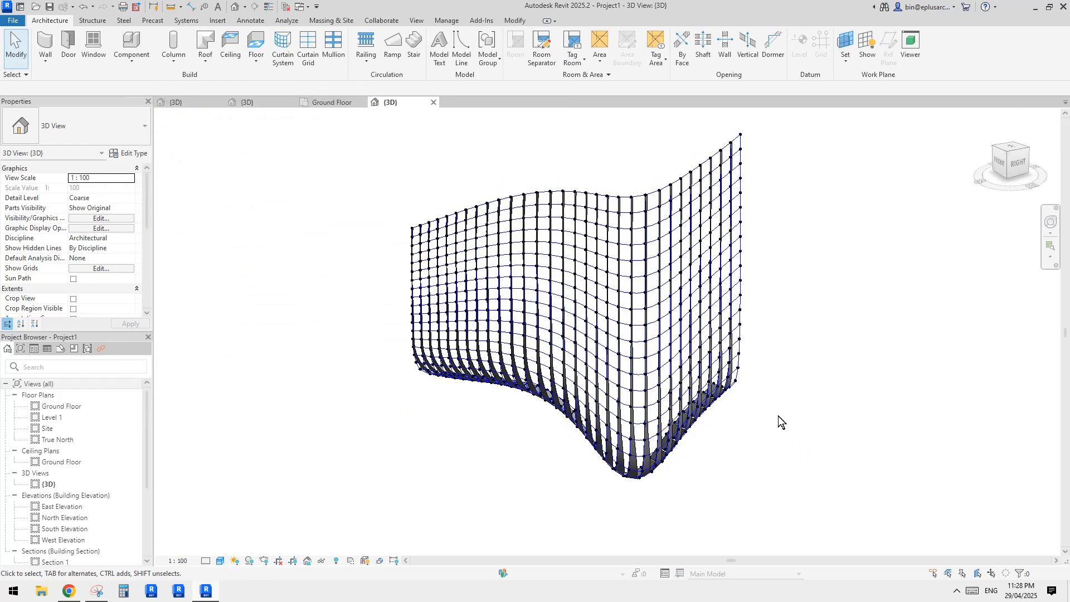
Set the mass display to Show Mass by View Settings and inspect the fins from several angles.
{"action": "left_click", "coordinate": [337, 21]}
{"action": "left_click", "coordinate": [64, 44]}
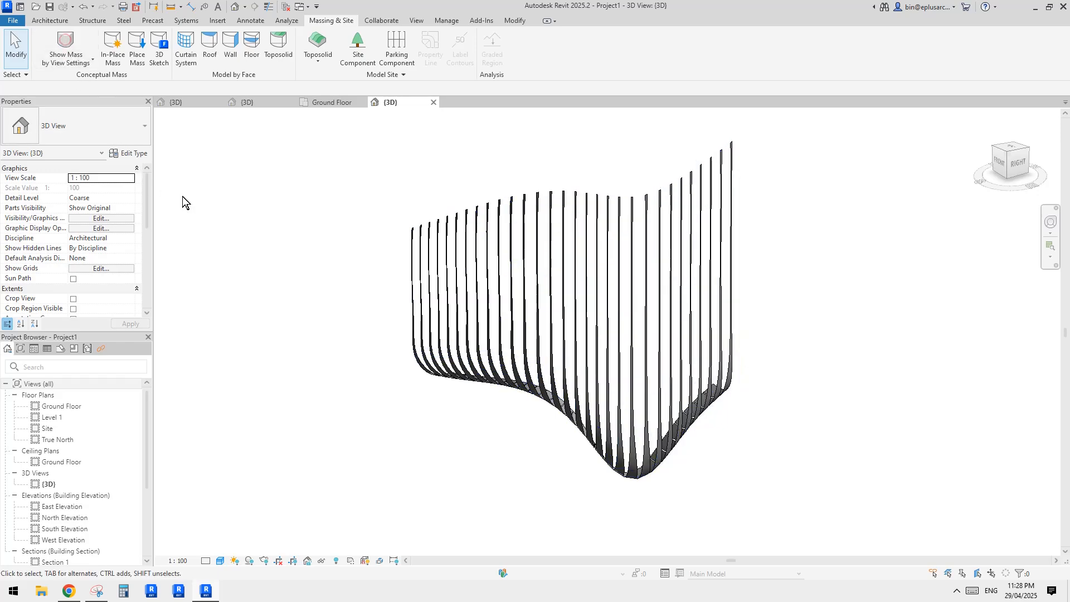
{"action": "middle_click_drag", "start_coordinate": [322, 214], "coordinate": [602, 276], "text": "shift"}
{"action": "scroll", "coordinate": [685, 318], "scroll_direction": "up", "scroll_amount": 3}
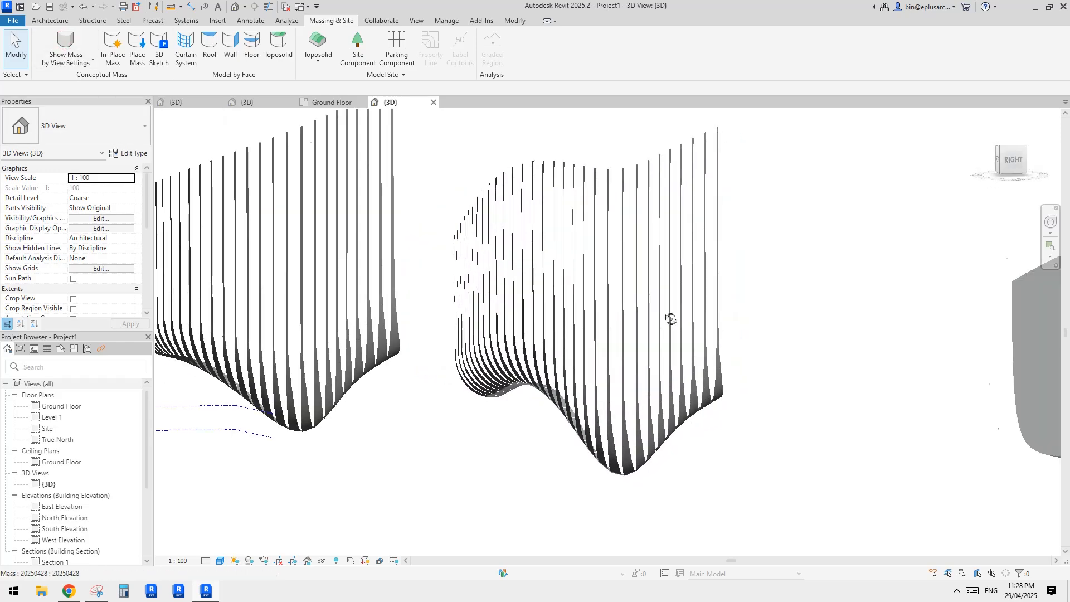
{"action": "mouse_move", "coordinate": [684, 418]}
{"action": "middle_mouse_down", "text": "shift"}
{"action": "mouse_move", "coordinate": [647, 415]}
{"action": "mouse_move", "coordinate": [677, 404]}
{"action": "mouse_move", "coordinate": [676, 425]}
{"action": "middle_mouse_up", "text": "shift"}
Create Double brick - 270 walls by face on fins near the lowest point of the curved facade.
{"action": "left_click", "coordinate": [52, 21]}
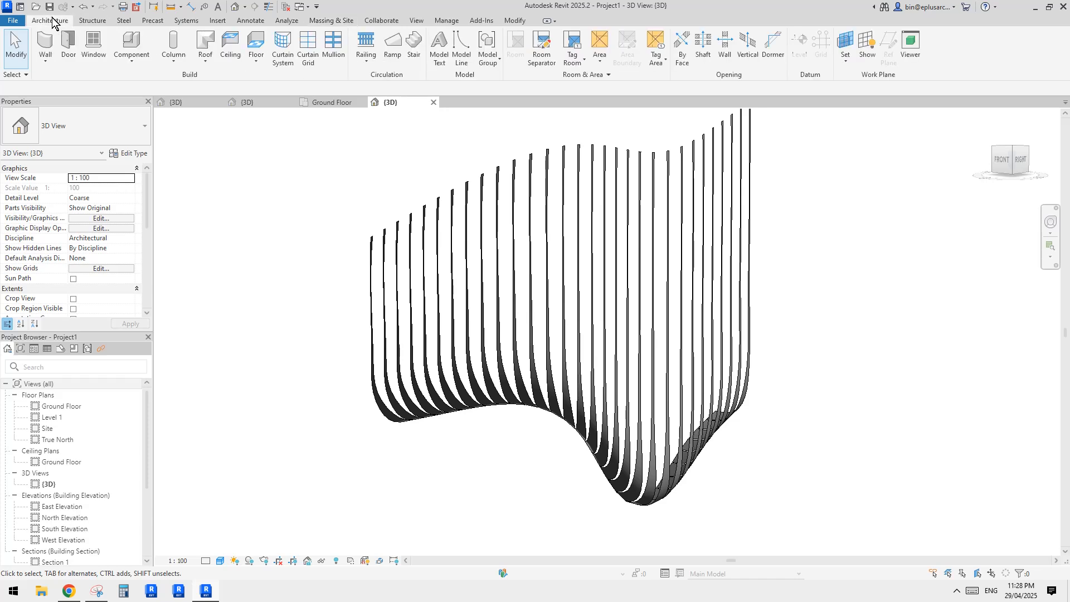
{"action": "left_click", "coordinate": [48, 59]}
{"action": "left_click", "coordinate": [76, 128]}
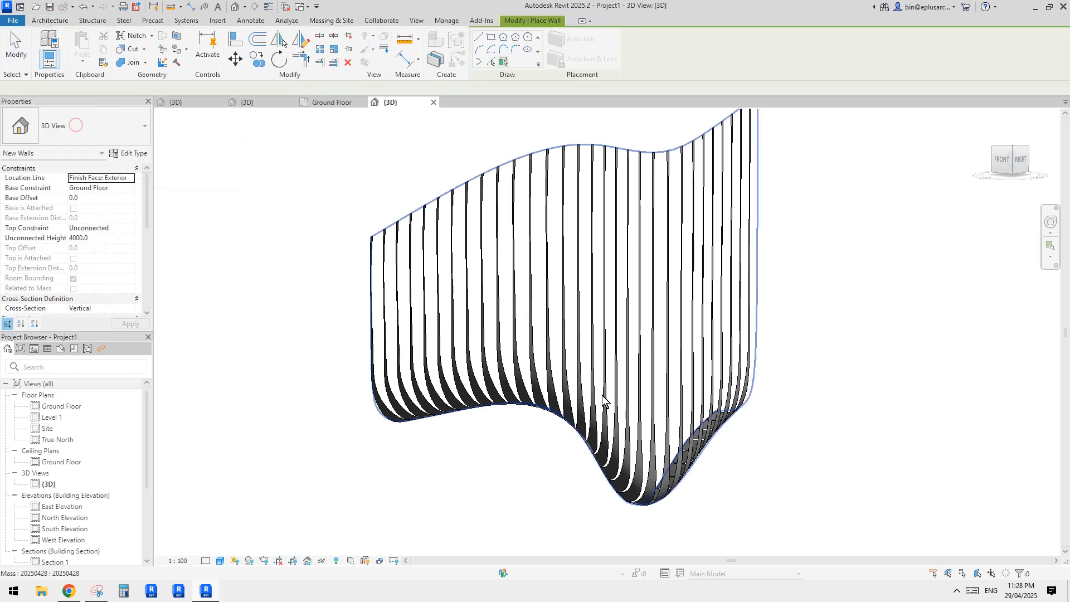
{"action": "scroll", "coordinate": [650, 489], "scroll_direction": "up", "scroll_amount": 3}
{"action": "key", "text": "Tab"}
{"action": "left_click", "coordinate": [648, 477]}
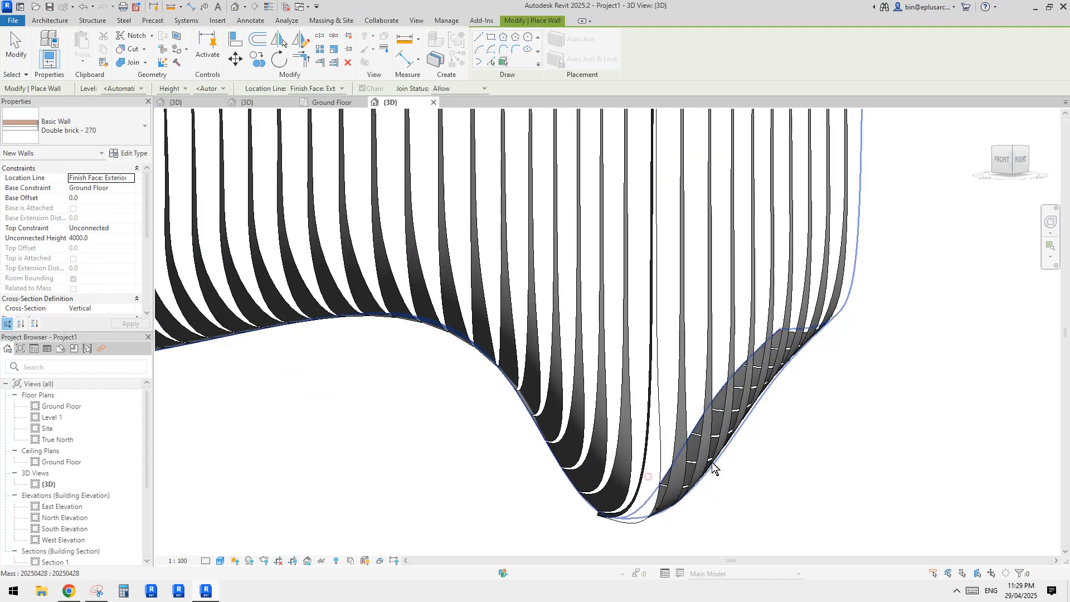
{"action": "key", "text": "Escape"}
{"action": "left_click", "coordinate": [663, 452]}
{"action": "middle_click_drag", "start_coordinate": [663, 452], "coordinate": [766, 342], "text": "shift"}
{"action": "middle_click_drag", "start_coordinate": [660, 424], "coordinate": [611, 491], "text": "shift"}
{"action": "scroll", "coordinate": [611, 492], "scroll_direction": "up", "scroll_amount": 2}
Restart the wall-by-face placement and add another Double brick - 270 wall on a neighbouring fin face.
{"action": "key", "text": "w"}
{"action": "key", "text": "a"}
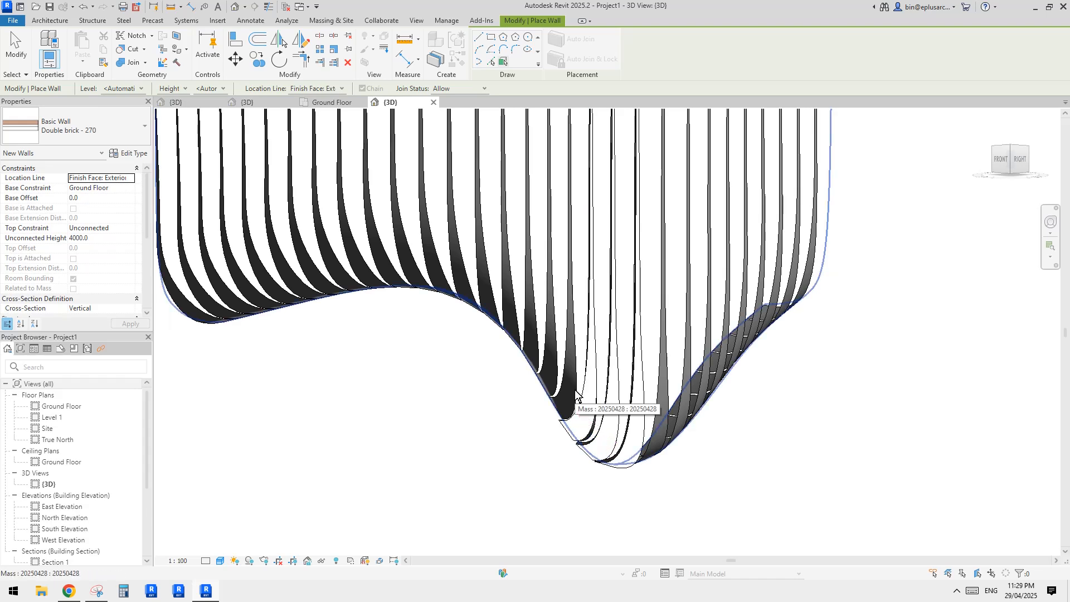
{"action": "left_click", "coordinate": [685, 403]}
{"action": "key", "text": "Escape"}
Select all instances of the fin walls and change them from Double brick - 270 to another wall type.
{"action": "scroll", "coordinate": [691, 434], "scroll_direction": "down", "scroll_amount": 1}
{"action": "middle_click_drag", "start_coordinate": [694, 446], "coordinate": [669, 441], "text": "shift"}
{"action": "scroll", "coordinate": [687, 440], "scroll_direction": "up", "scroll_amount": 2}
{"action": "left_click", "coordinate": [680, 408]}
{"action": "scroll", "coordinate": [680, 410], "scroll_direction": "down", "scroll_amount": 2}
{"action": "middle_click_drag", "start_coordinate": [674, 375], "coordinate": [680, 463]}
{"action": "scroll", "coordinate": [613, 468], "scroll_direction": "up", "scroll_amount": 4}
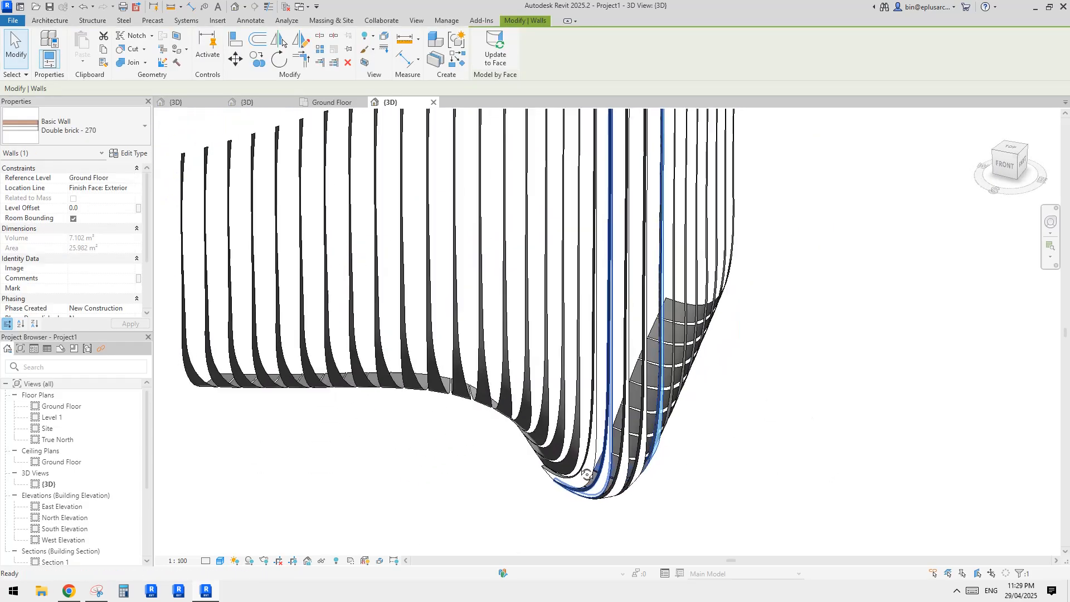
{"action": "left_click", "coordinate": [592, 467]}
{"action": "key", "text": "s"}
{"action": "key", "text": "a"}
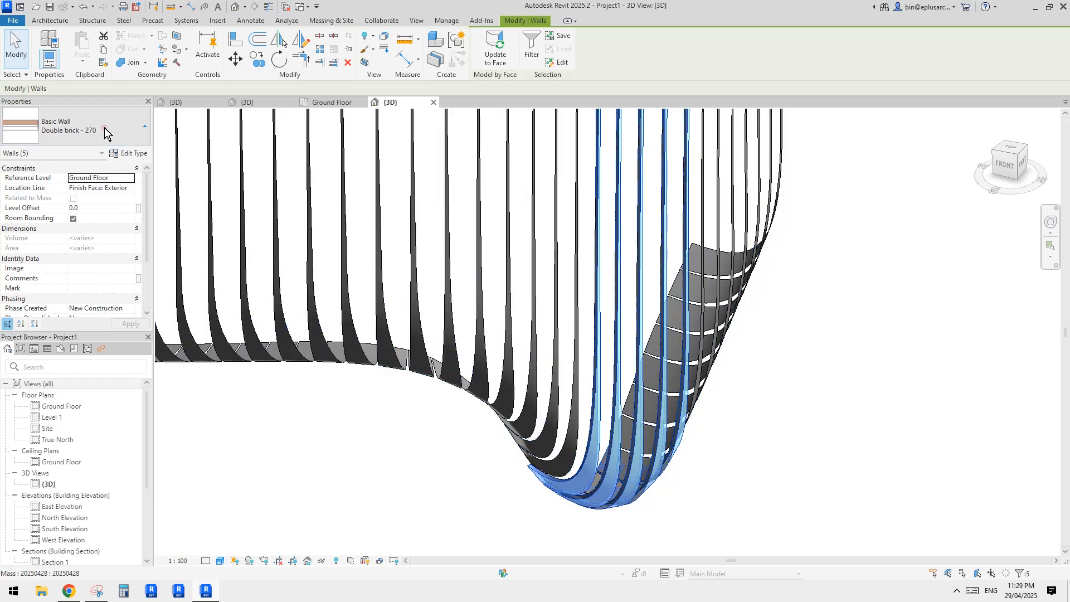
{"action": "left_click", "coordinate": [104, 128]}
{"action": "left_click", "coordinate": [82, 258]}
Inspect the fin walls and compare them with the reference facade photo in the browser.
{"action": "middle_click_drag", "start_coordinate": [585, 284], "coordinate": [624, 293], "text": "shift"}
{"action": "scroll", "coordinate": [624, 290], "scroll_direction": "down", "scroll_amount": 1}
{"action": "left_click", "coordinate": [864, 372]}
{"action": "middle_click_drag", "start_coordinate": [866, 373], "coordinate": [373, 422], "text": "shift"}
{"action": "left_click", "coordinate": [68, 591]}
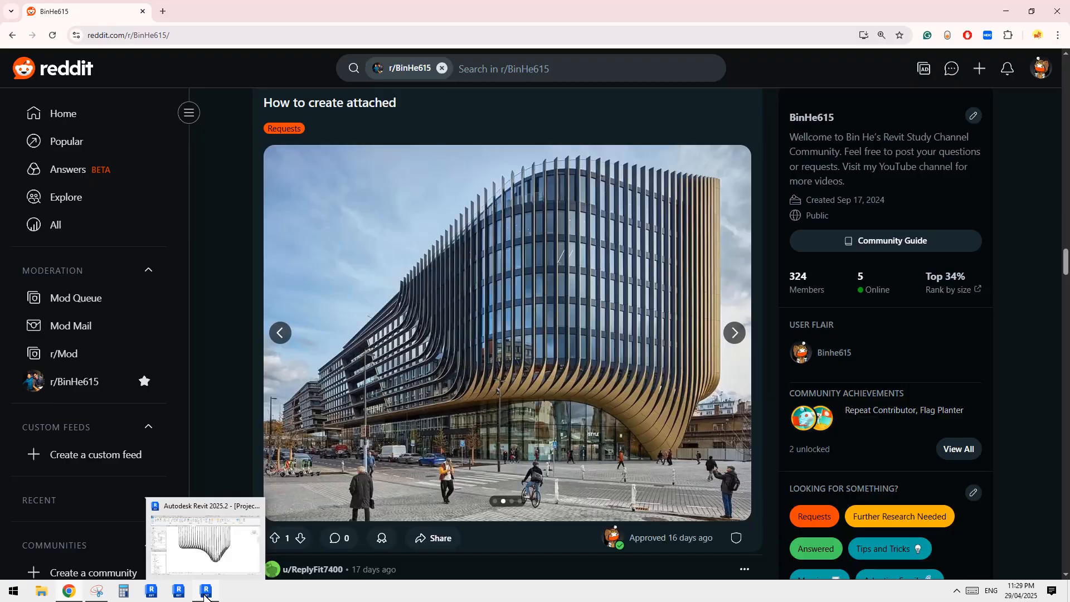
{"action": "left_click", "coordinate": [206, 592]}
In Project1, examine the two fin facades and the adjacent solid mass side by side from different angles.
{"action": "middle_click_drag", "start_coordinate": [411, 450], "coordinate": [638, 442], "text": "shift"}
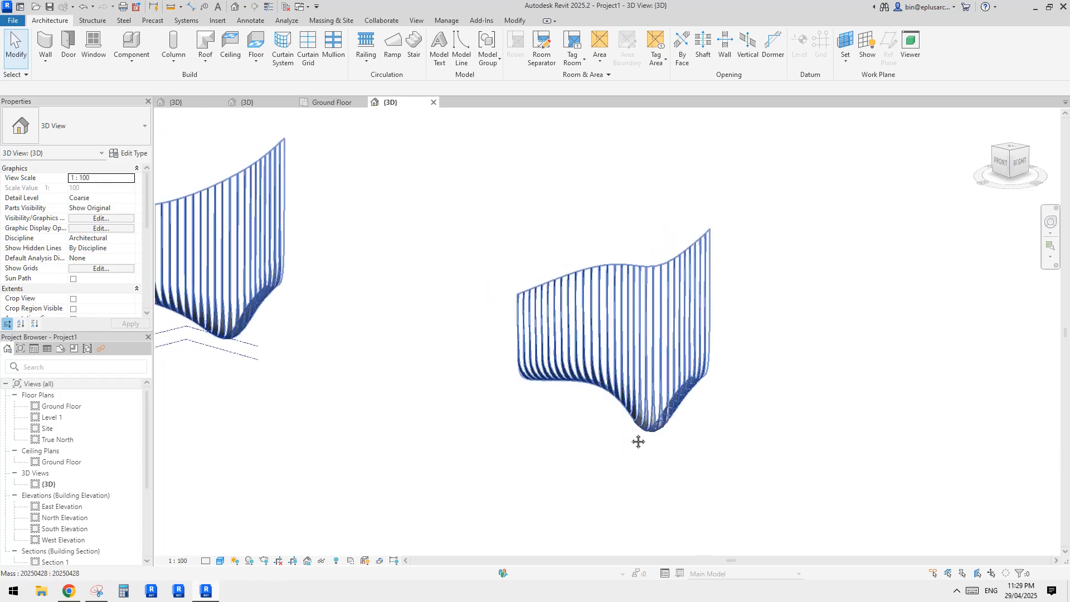
{"action": "middle_click_drag", "start_coordinate": [518, 394], "coordinate": [649, 405]}
{"action": "middle_click_drag", "start_coordinate": [816, 440], "coordinate": [681, 383]}
{"action": "scroll", "coordinate": [694, 428], "scroll_direction": "up", "scroll_amount": 2}
{"action": "left_click", "coordinate": [670, 401]}
{"action": "key", "text": "Escape"}
{"action": "scroll", "coordinate": [624, 396], "scroll_direction": "down", "scroll_amount": 2}
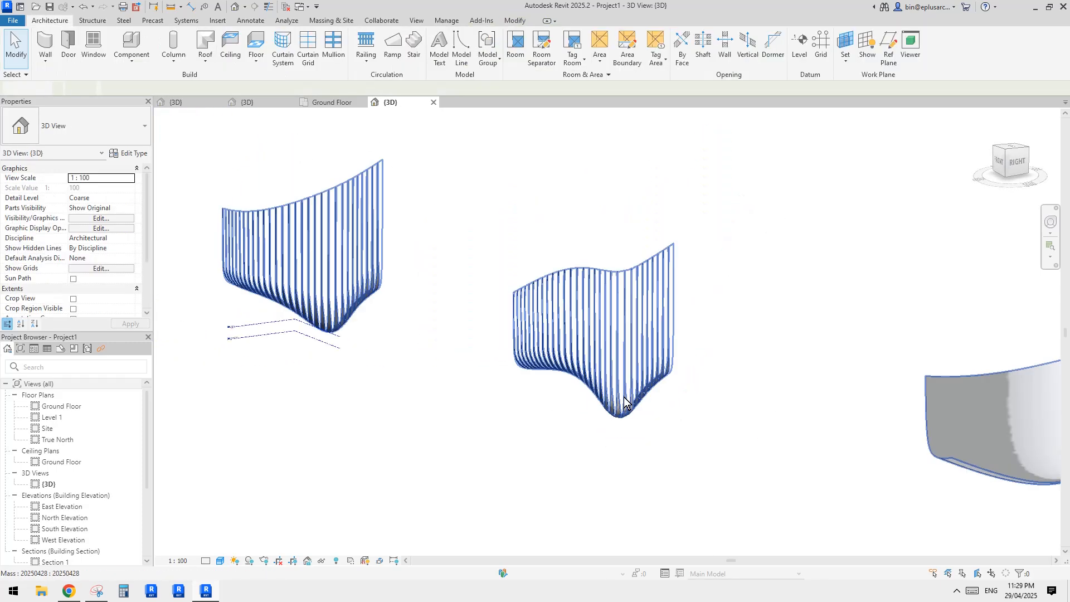
{"action": "middle_click_drag", "start_coordinate": [515, 417], "coordinate": [557, 402], "text": "shift"}
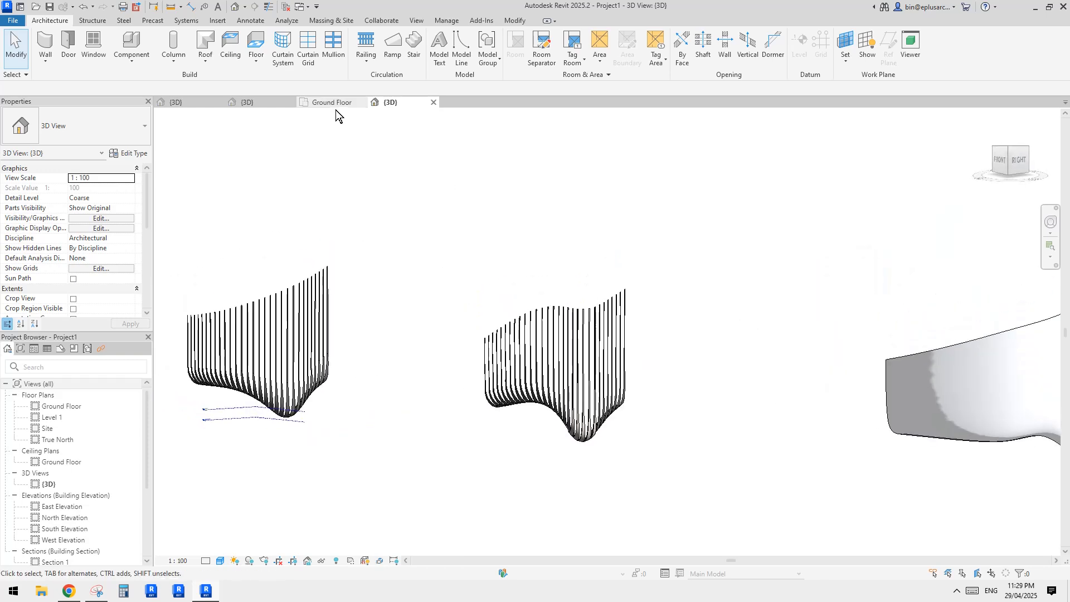
Return to 20250428.rfa and view both fin facades together with their base curves.
{"action": "left_click", "coordinate": [183, 105]}
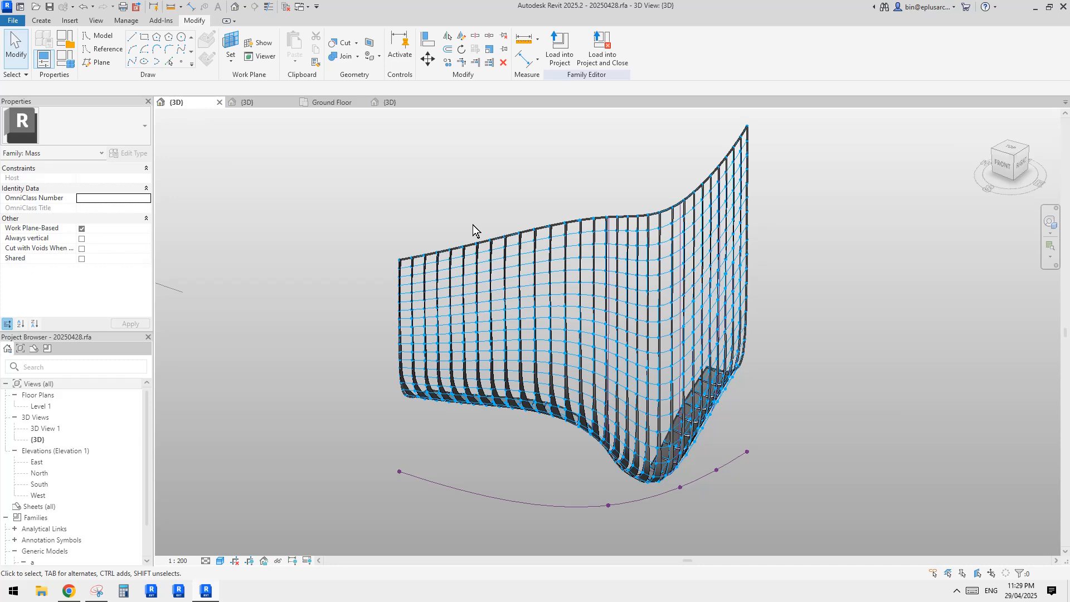
{"action": "scroll", "coordinate": [451, 219], "scroll_direction": "down", "scroll_amount": 1}
{"action": "middle_click_drag", "start_coordinate": [460, 287], "coordinate": [796, 297]}
{"action": "scroll", "coordinate": [757, 301], "scroll_direction": "down", "scroll_amount": 1}
{"action": "middle_click_drag", "start_coordinate": [757, 301], "coordinate": [776, 327]}
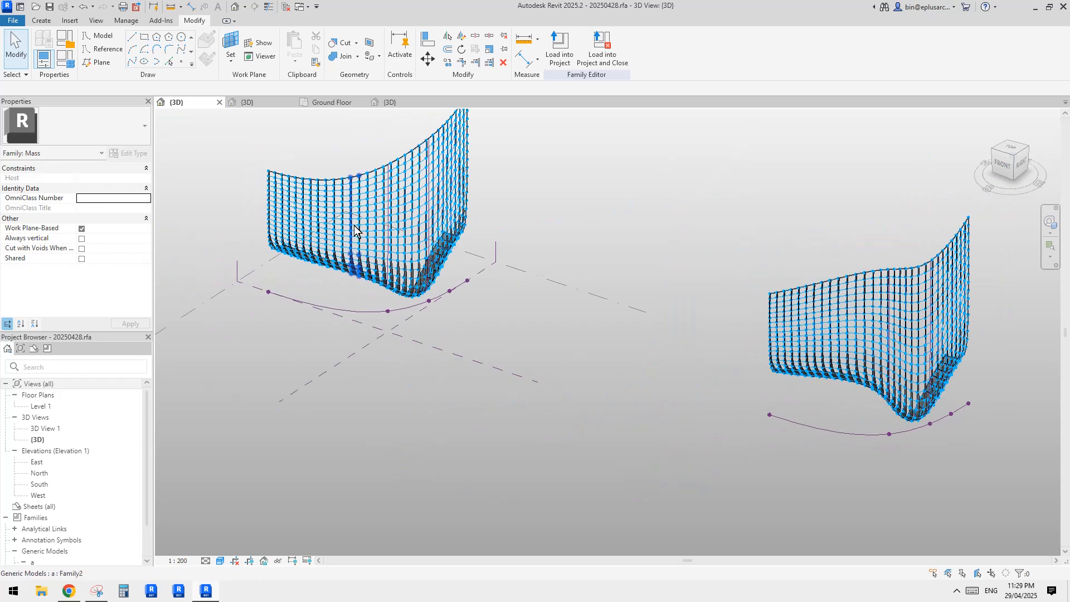
{"action": "middle_click_drag", "start_coordinate": [887, 374], "coordinate": [790, 377]}
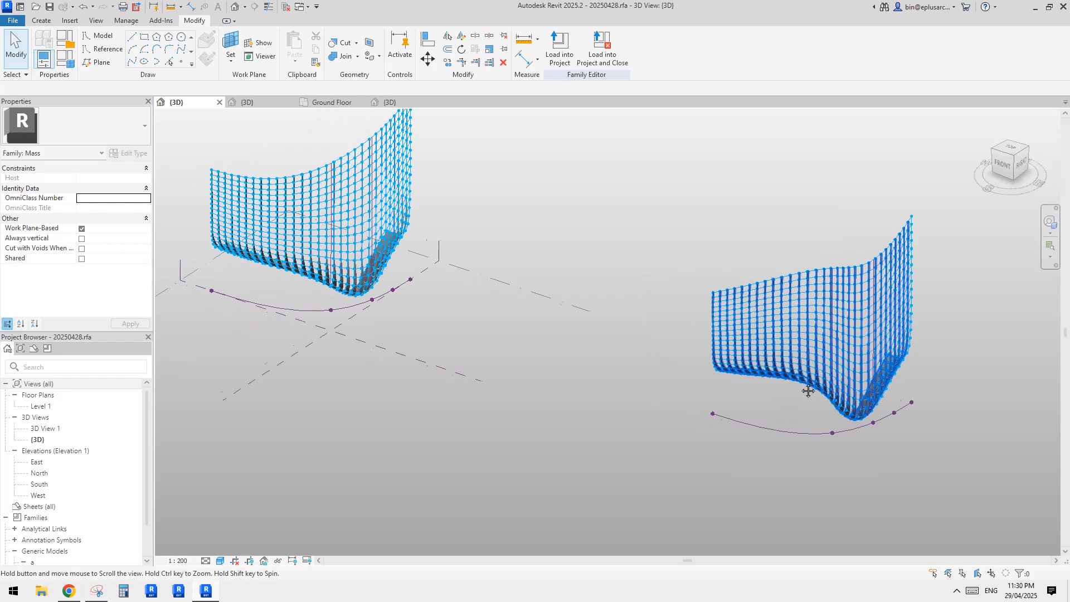
Examine individual Family2 fins near the rounded corner of the first facade, checking their shape and instance dimensions.
{"action": "scroll", "coordinate": [187, 226], "scroll_direction": "up", "scroll_amount": 4}
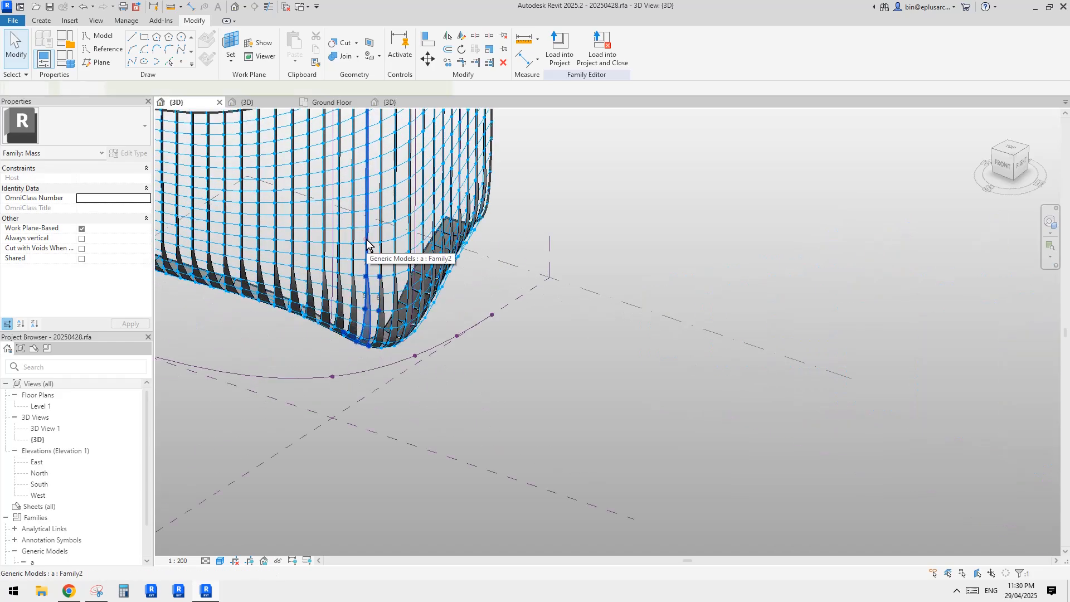
{"action": "left_click", "coordinate": [368, 252]}
{"action": "scroll", "coordinate": [384, 295], "scroll_direction": "up", "scroll_amount": 3}
{"action": "middle_click_drag", "start_coordinate": [388, 308], "coordinate": [424, 291], "text": "shift"}
{"action": "scroll", "coordinate": [423, 293], "scroll_direction": "up", "scroll_amount": 4}
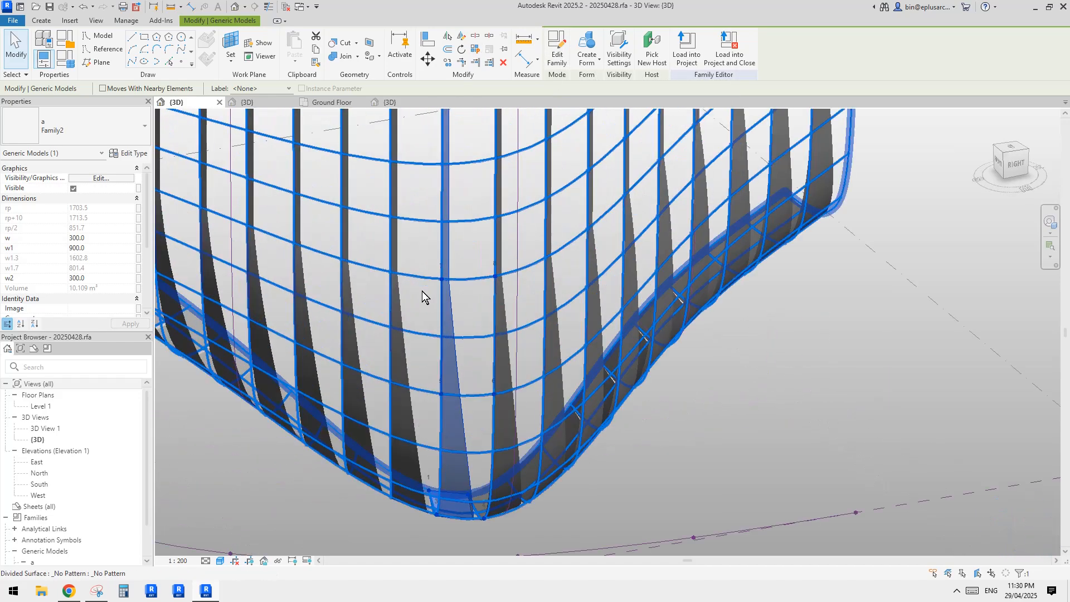
{"action": "key", "text": "Escape"}
{"action": "scroll", "coordinate": [463, 305], "scroll_direction": "down", "scroll_amount": 2}
{"action": "left_click", "coordinate": [460, 310]}
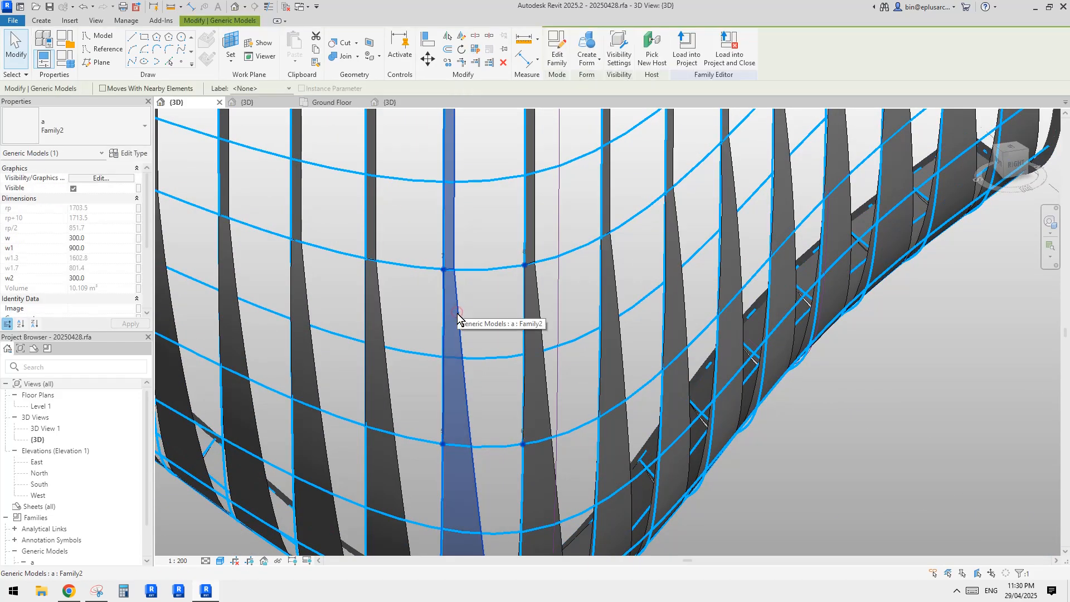
{"action": "scroll", "coordinate": [461, 310], "scroll_direction": "down", "scroll_amount": 3}
{"action": "scroll", "coordinate": [441, 301], "scroll_direction": "down", "scroll_amount": 5}
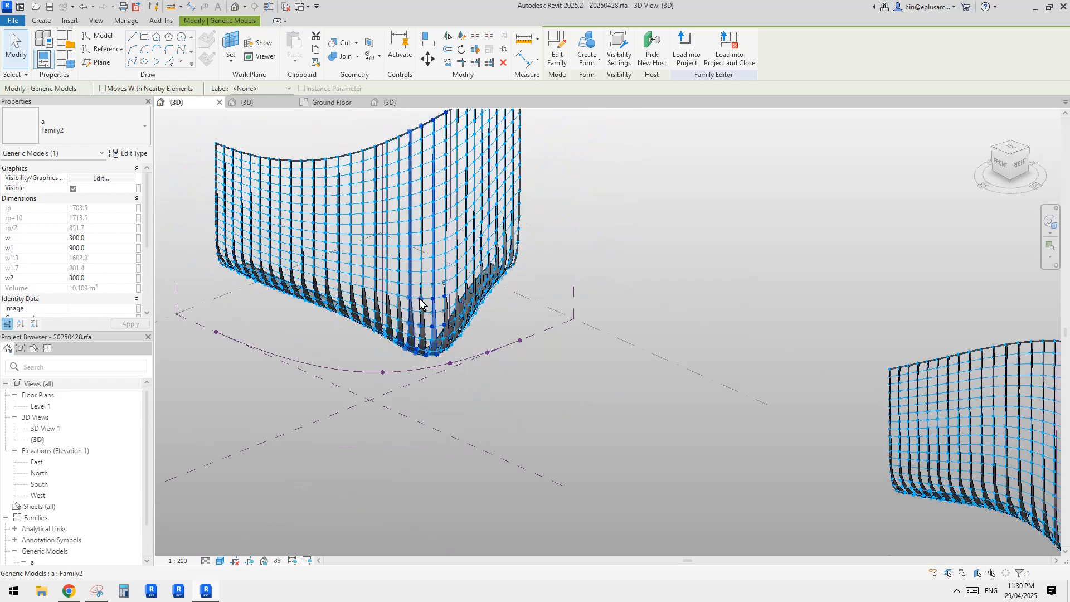
Select another fin near the same corner and review its type properties and its instance dimensions.
{"action": "middle_click_drag", "start_coordinate": [435, 296], "coordinate": [524, 341], "text": "shift"}
{"action": "scroll", "coordinate": [451, 261], "scroll_direction": "up", "scroll_amount": 2}
{"action": "scroll", "coordinate": [422, 213], "scroll_direction": "down", "scroll_amount": 1}
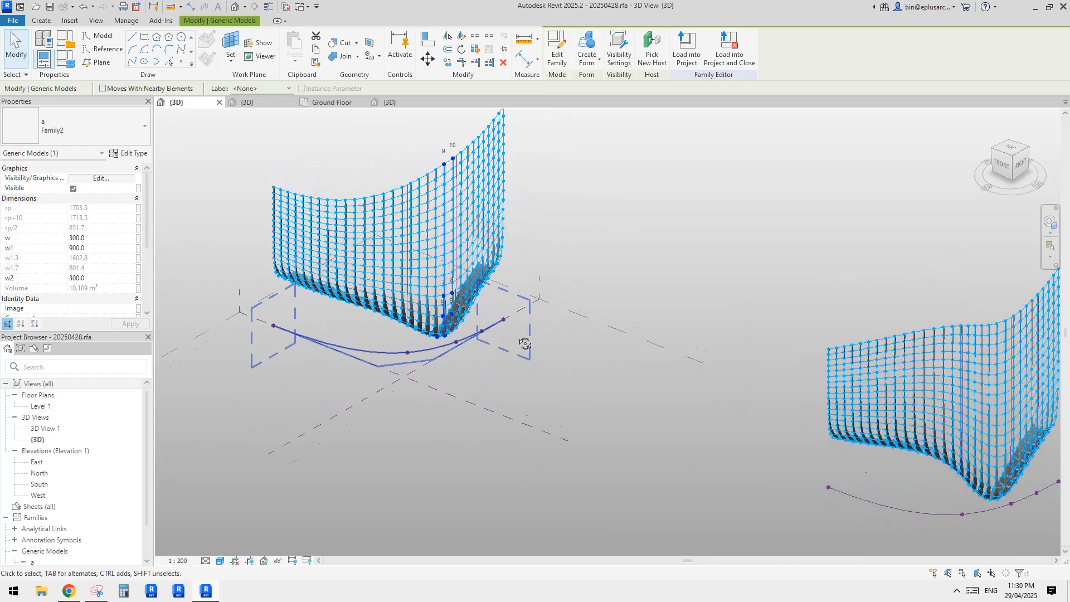
{"action": "scroll", "coordinate": [413, 296], "scroll_direction": "up", "scroll_amount": 3}
{"action": "left_click", "coordinate": [456, 308]}
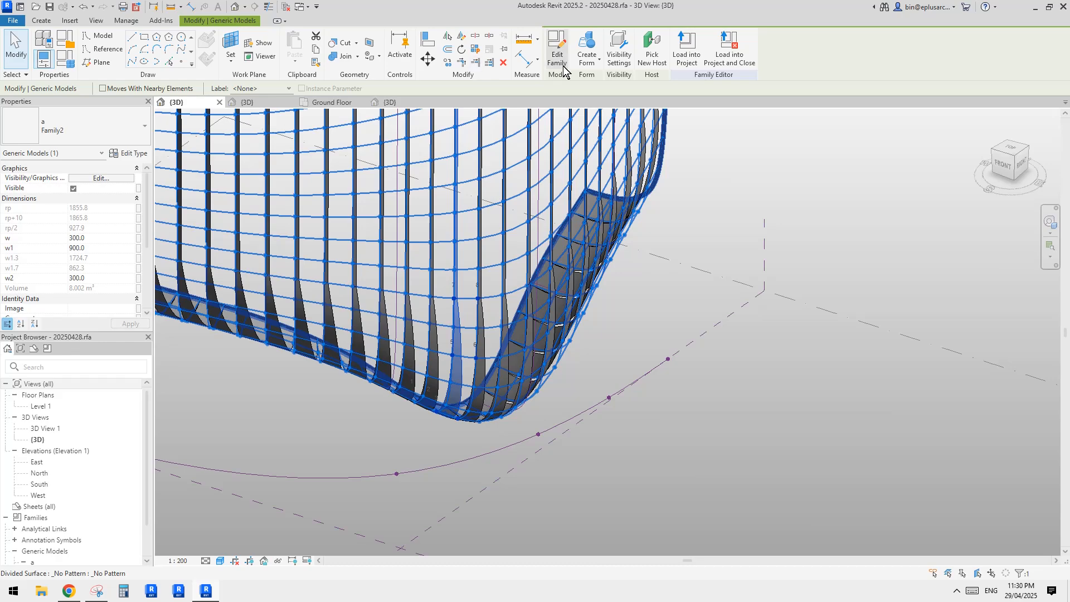
{"action": "left_click", "coordinate": [139, 151]}
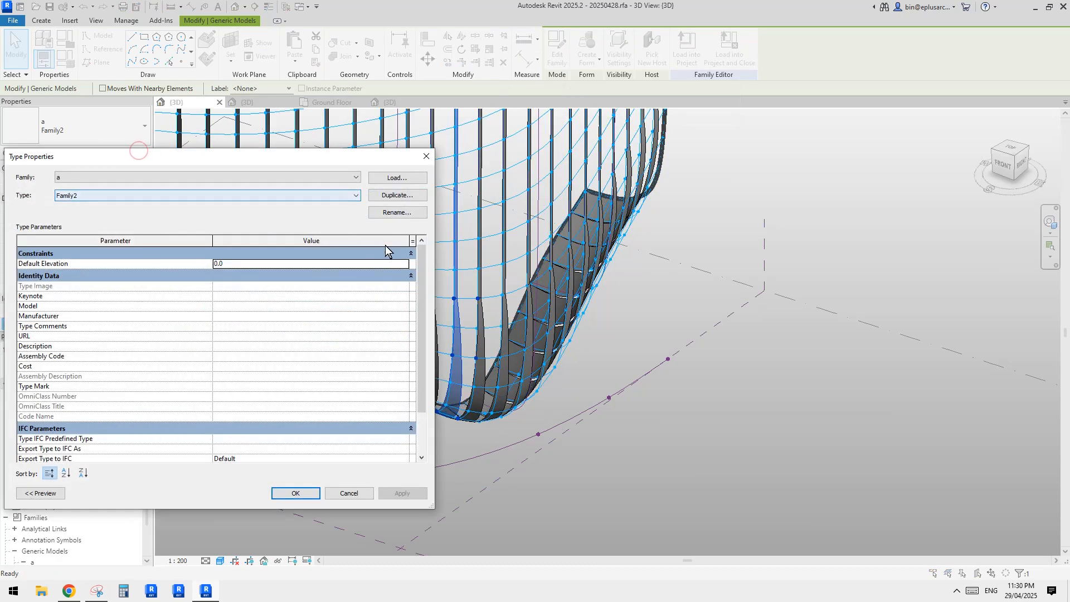
{"action": "key", "text": "Escape"}
{"action": "middle_click_drag", "start_coordinate": [158, 257], "coordinate": [234, 269]}
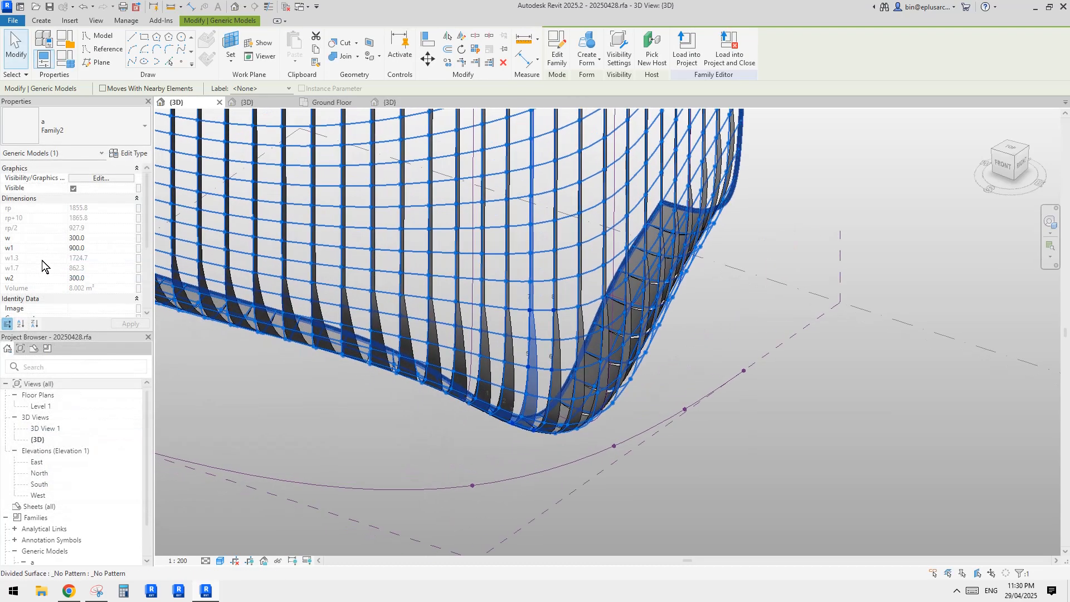
{"action": "scroll", "coordinate": [448, 324], "scroll_direction": "down", "scroll_amount": 3}
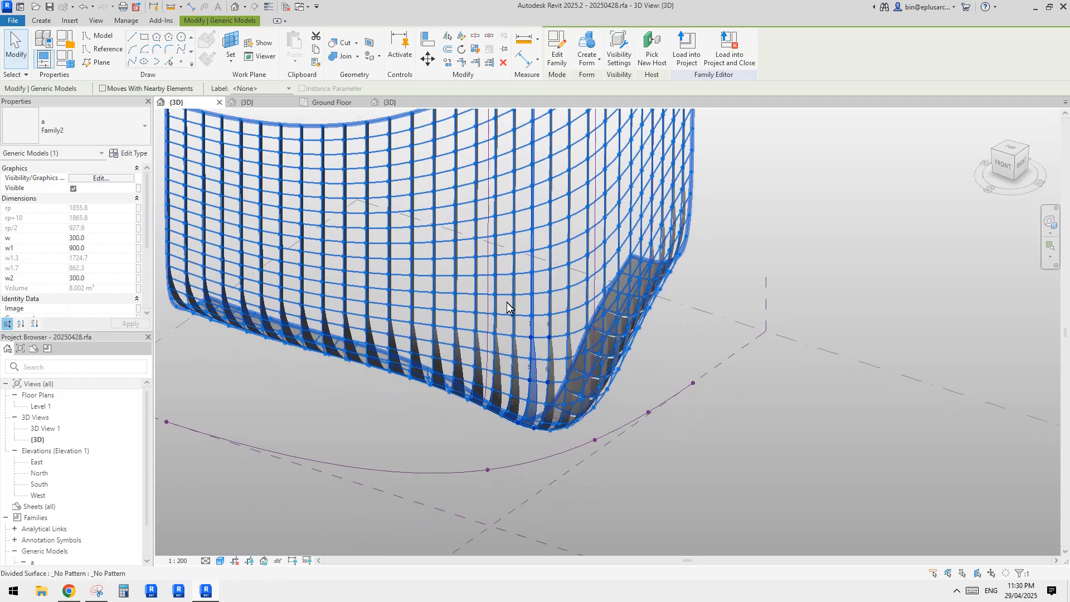
Clear the fin selection and compare the overall shapes of the two fin facades from different angles.
{"action": "scroll", "coordinate": [457, 277], "scroll_direction": "down", "scroll_amount": 3}
{"action": "middle_click_drag", "start_coordinate": [457, 277], "coordinate": [620, 313], "text": "shift"}
{"action": "left_click", "coordinate": [620, 313]}
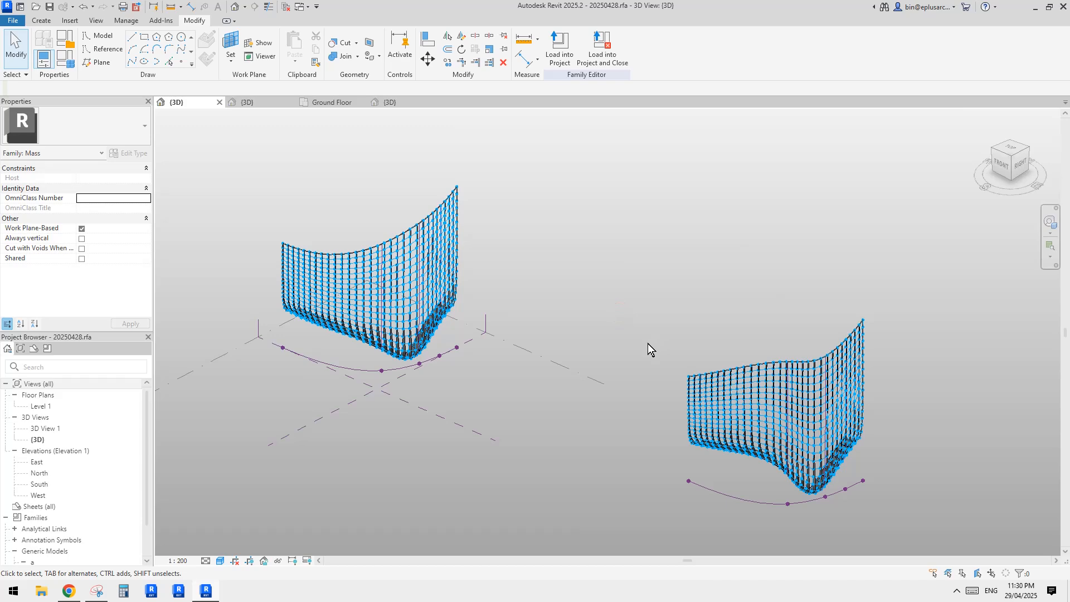
{"action": "middle_click_drag", "start_coordinate": [659, 360], "coordinate": [696, 343], "text": "shift"}
{"action": "scroll", "coordinate": [688, 354], "scroll_direction": "down", "scroll_amount": 5}
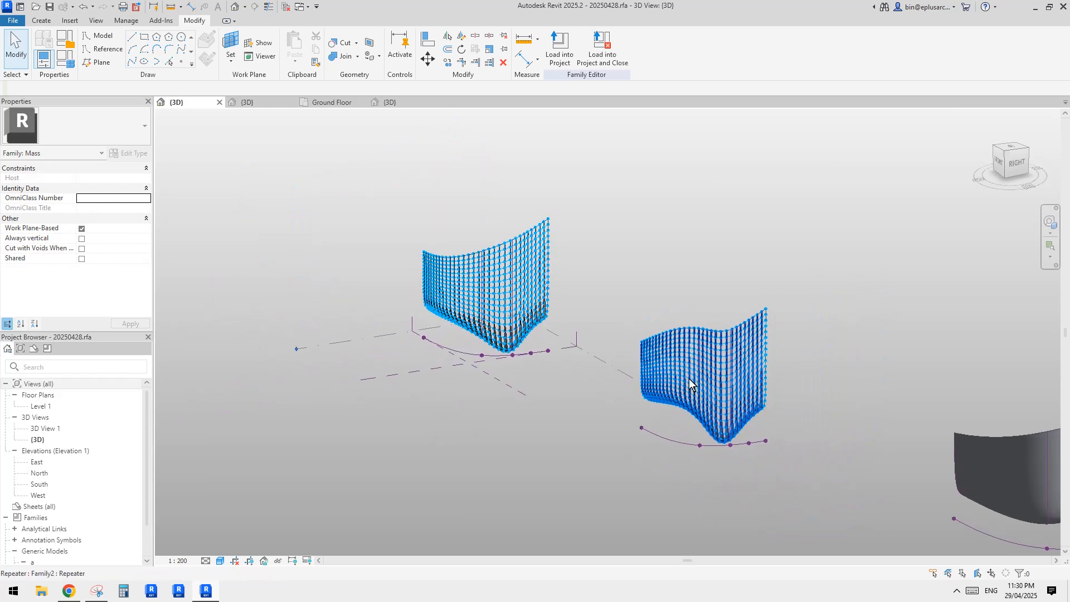
{"action": "scroll", "coordinate": [686, 364], "scroll_direction": "up", "scroll_amount": 4}
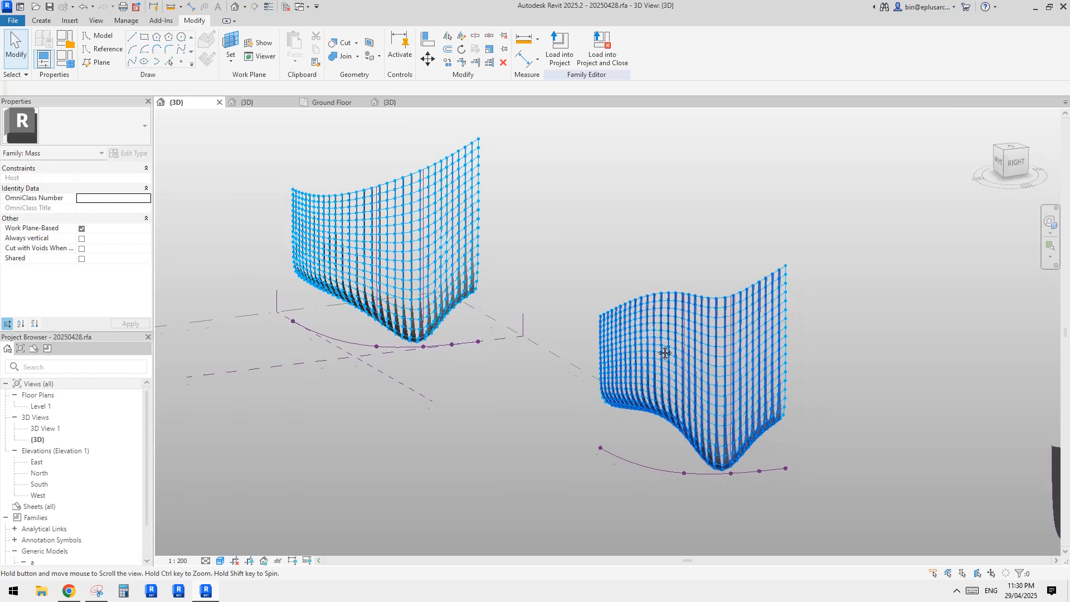